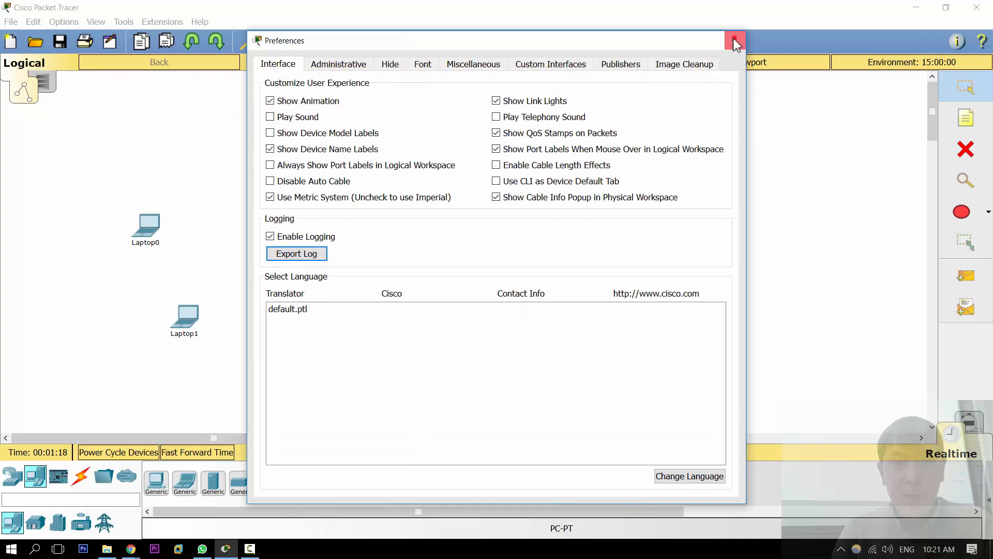
# Step: Close the Preferences dialog and place a 2901 router in the middle of the workspace between the laptops and PCs
pyautogui.click(735, 40)
pyautogui.click(558, 175)
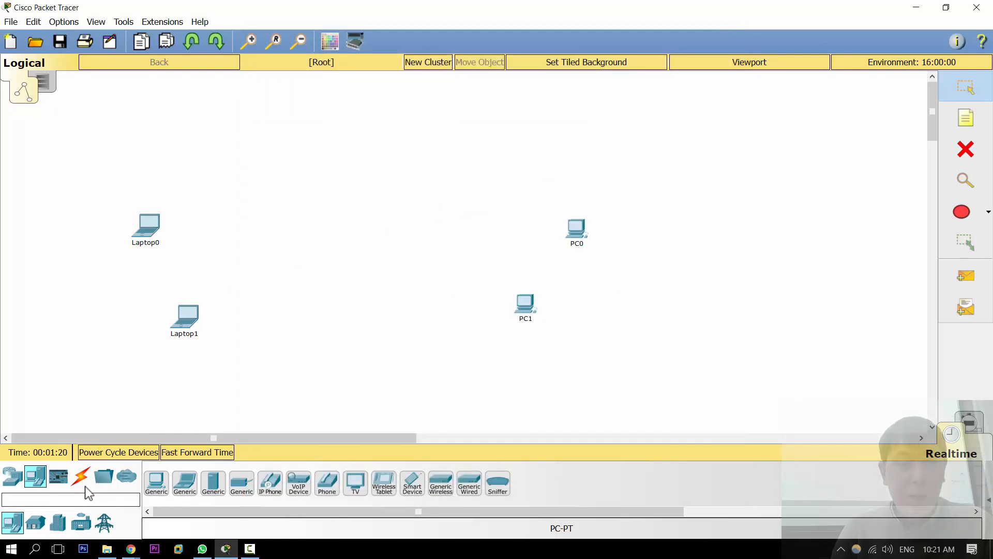
pyautogui.click(12, 475)
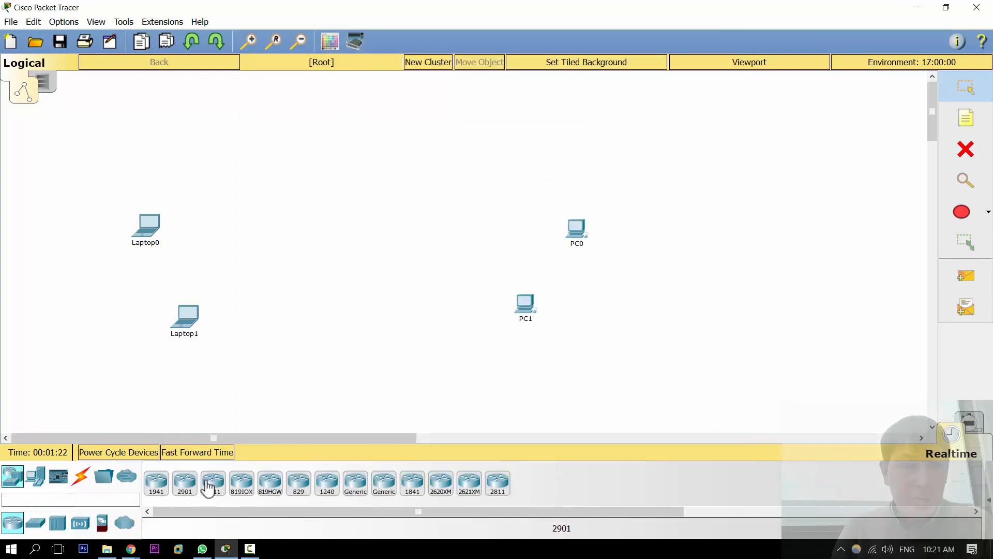
pyautogui.moveTo(213, 482); pyautogui.dragTo(354, 244)
pyautogui.click(323, 242)
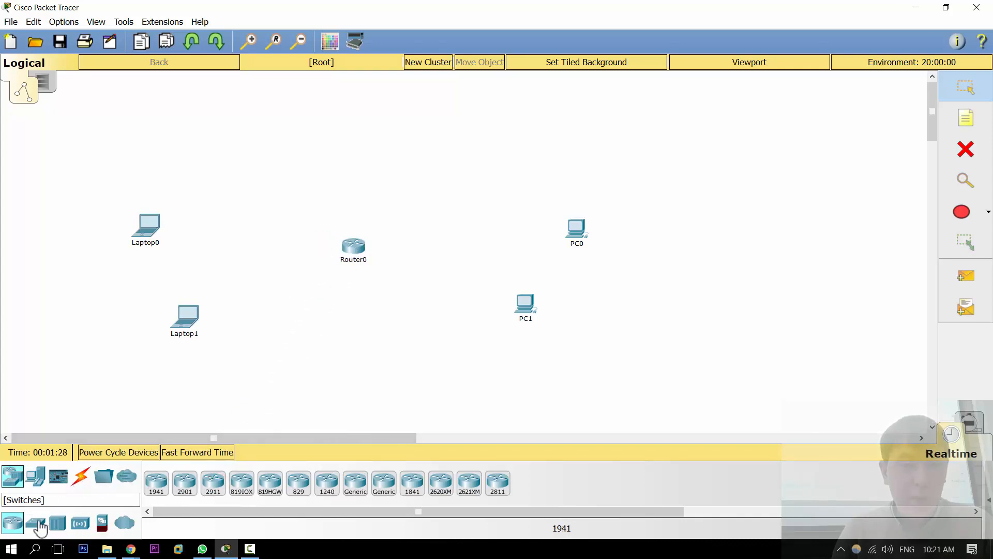
# Step: Add two switches, one between the laptops and the router and one between the router and the PCs
pyautogui.moveTo(35, 523); pyautogui.dragTo(250, 246)
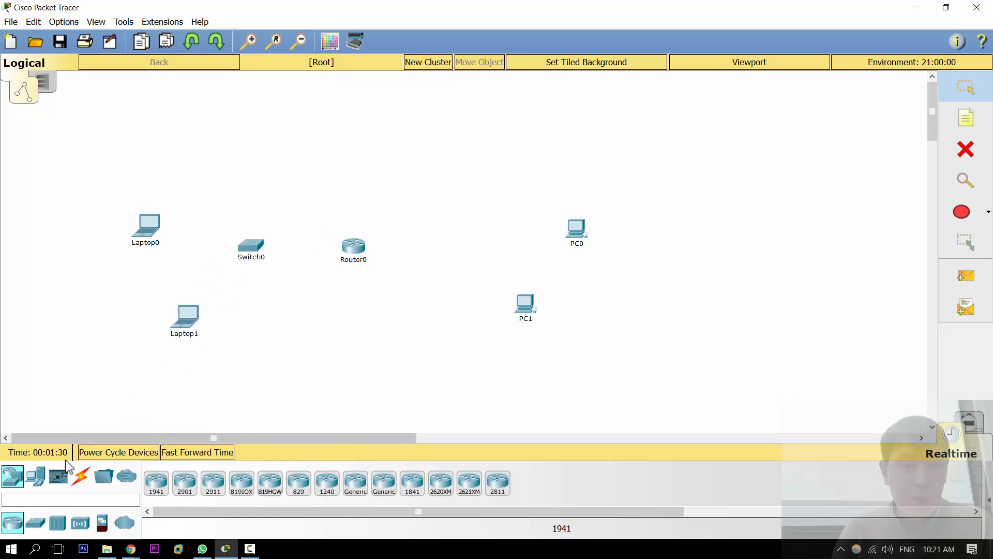
pyautogui.moveTo(35, 523); pyautogui.dragTo(460, 247)
pyautogui.click(410, 203)
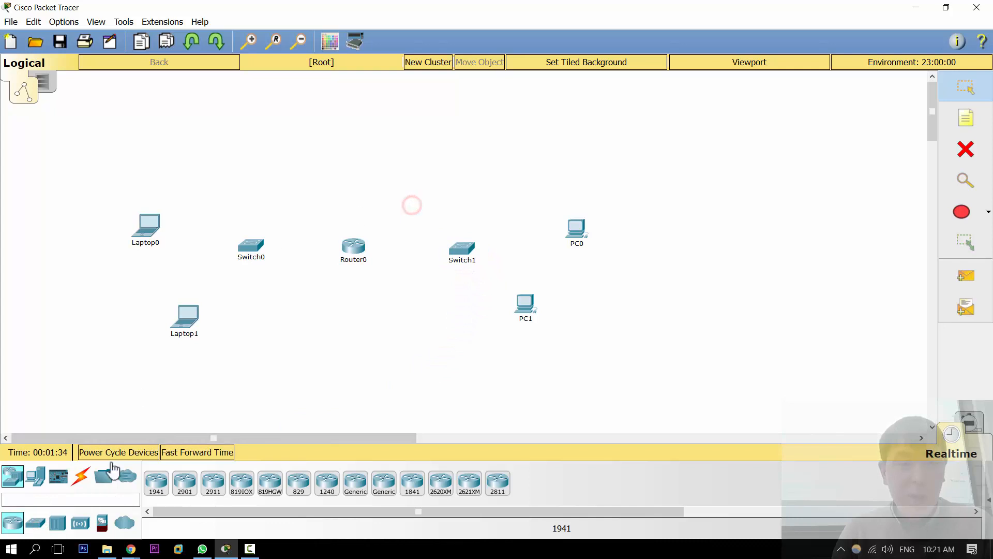
# Step: Connect Laptop0 and Laptop1 to Switch0 using automatically chosen cables
pyautogui.click(79, 477)
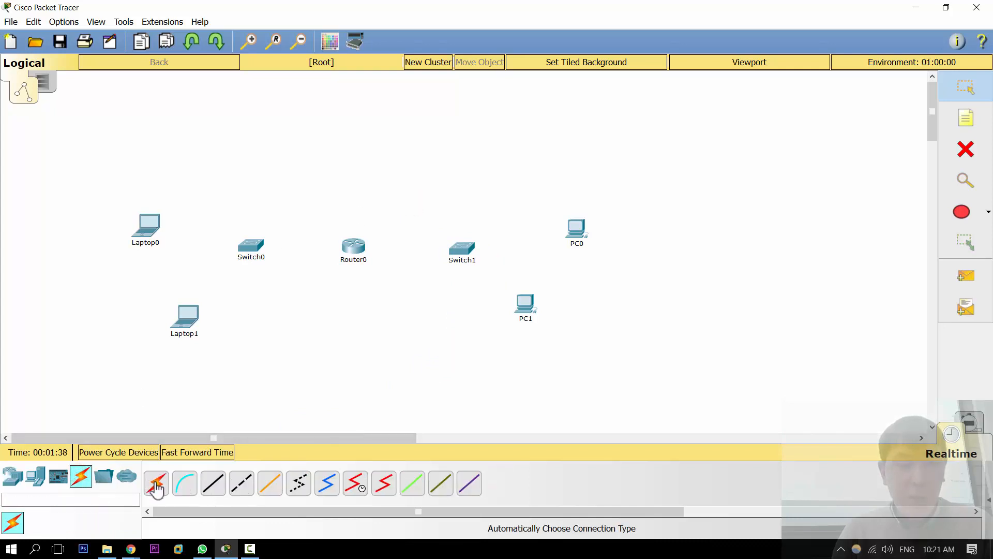
pyautogui.click(157, 488)
pyautogui.click(155, 228)
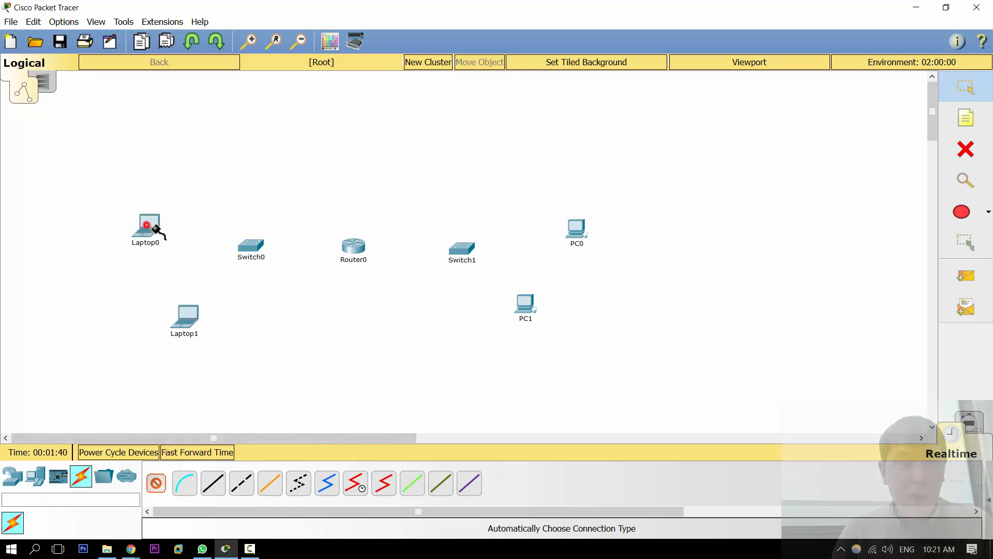
pyautogui.click(261, 248)
pyautogui.click(255, 251)
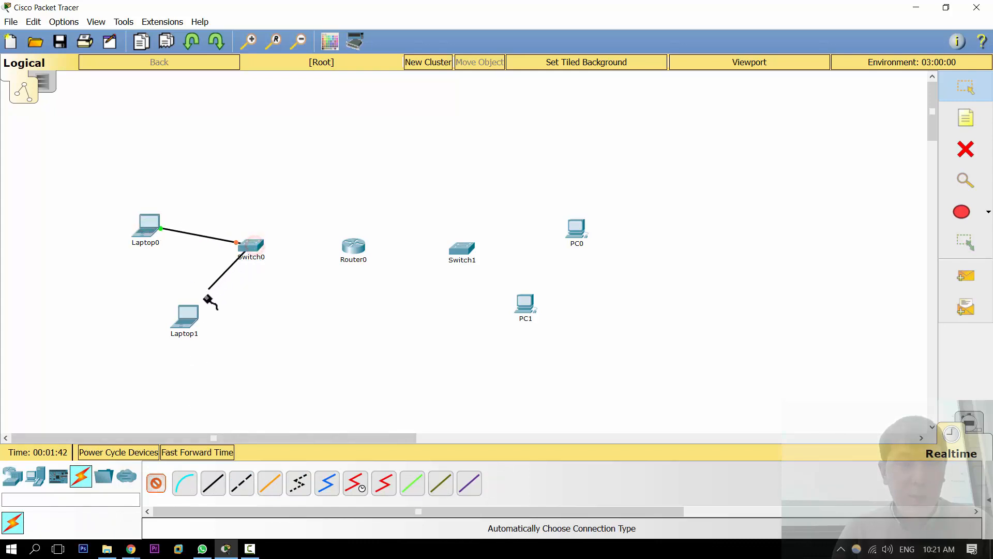
pyautogui.click(190, 315)
pyautogui.click(248, 250)
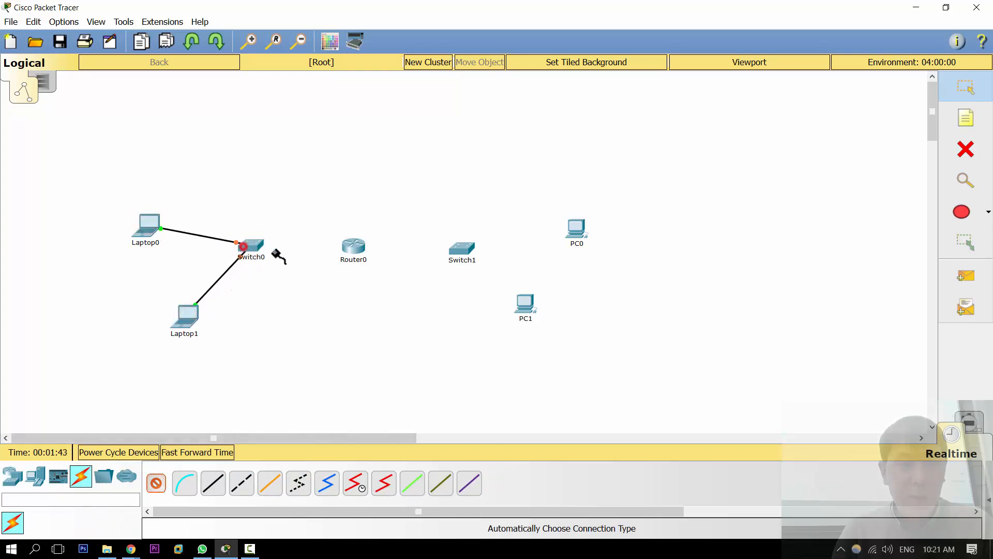
# Step: Connect Switch0 to Router0 and Router0 to Switch1 with automatic cables
pyautogui.click(357, 249)
pyautogui.click(357, 248)
pyautogui.click(462, 248)
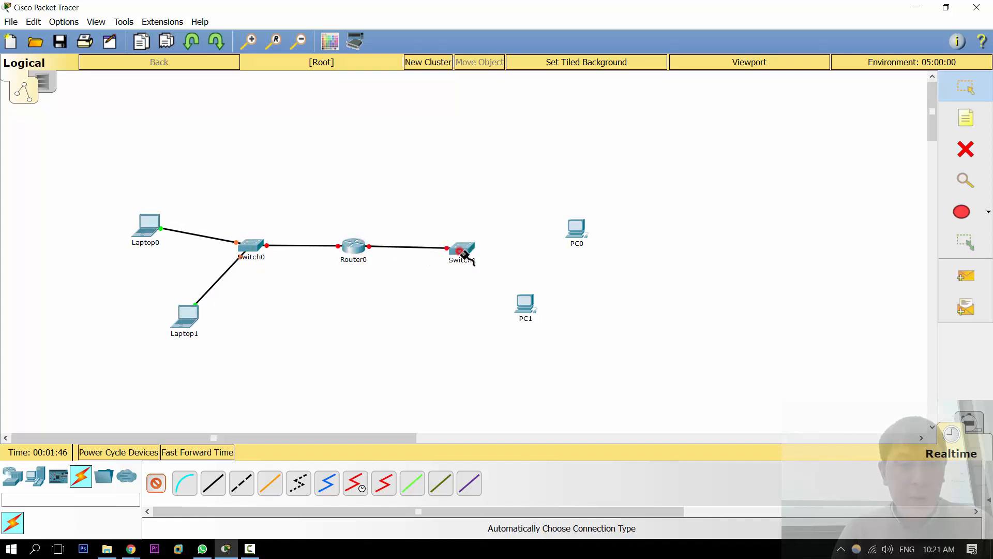
pyautogui.click(463, 249)
# Step: Connect PC0 and PC1 to Switch1 with automatic cables
pyautogui.click(576, 235)
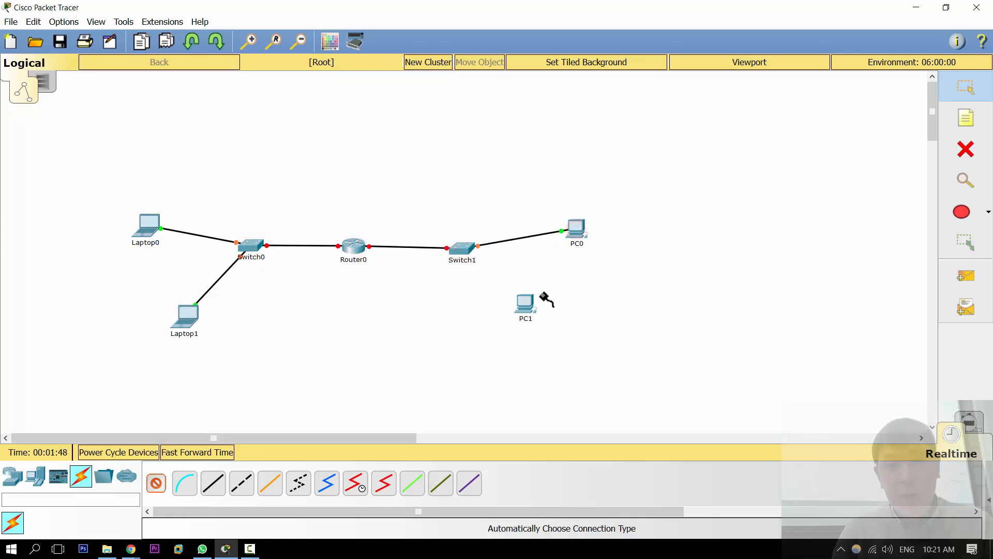
pyautogui.click(527, 308)
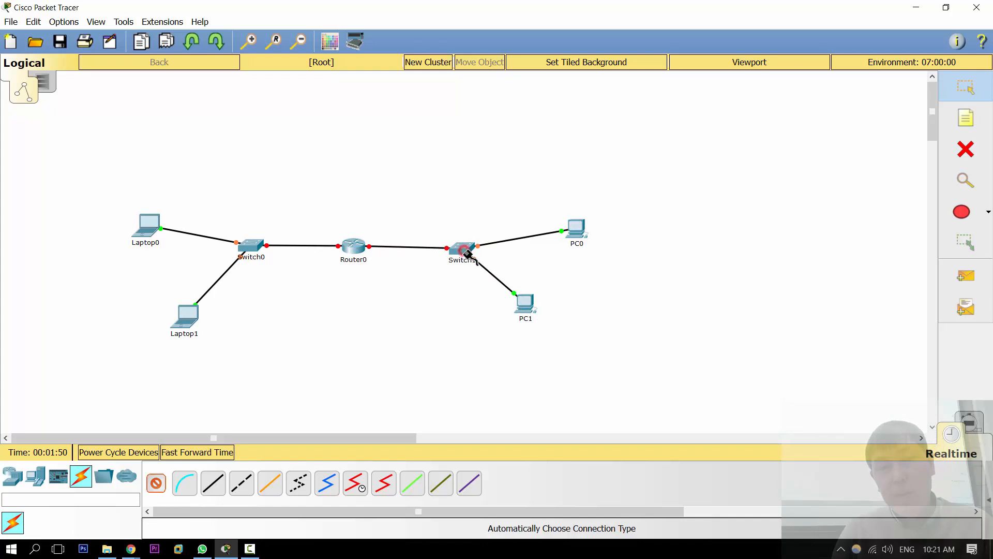
pyautogui.click(464, 251)
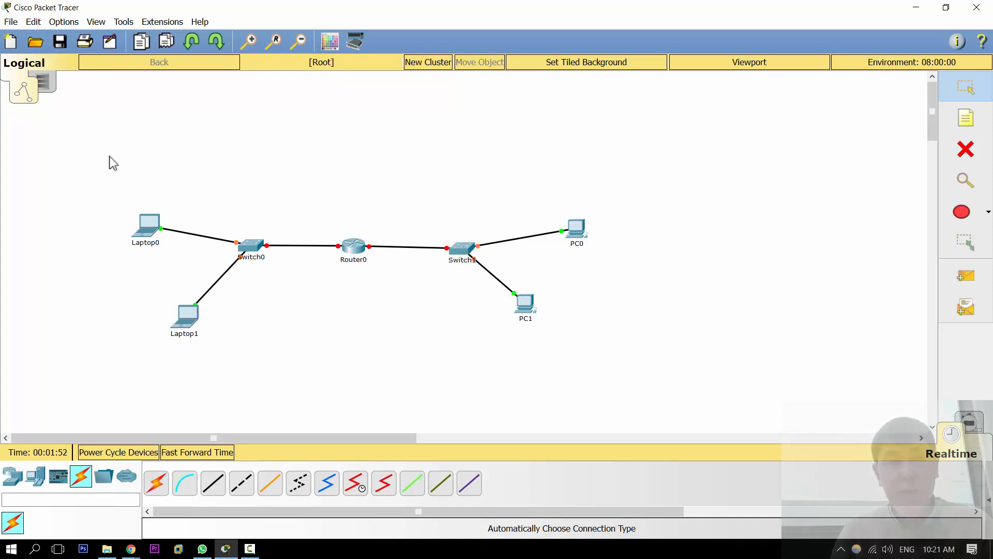
# Step: Select the whole topology and move it up and to the right
pyautogui.moveTo(108, 156); pyautogui.dragTo(645, 409)
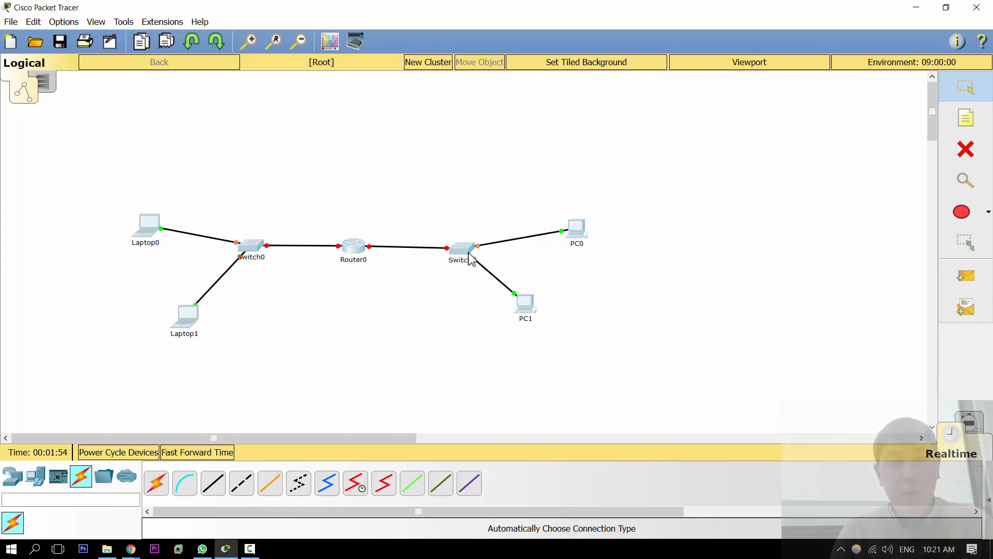
pyautogui.moveTo(469, 258); pyautogui.dragTo(557, 192)
pyautogui.click(464, 123)
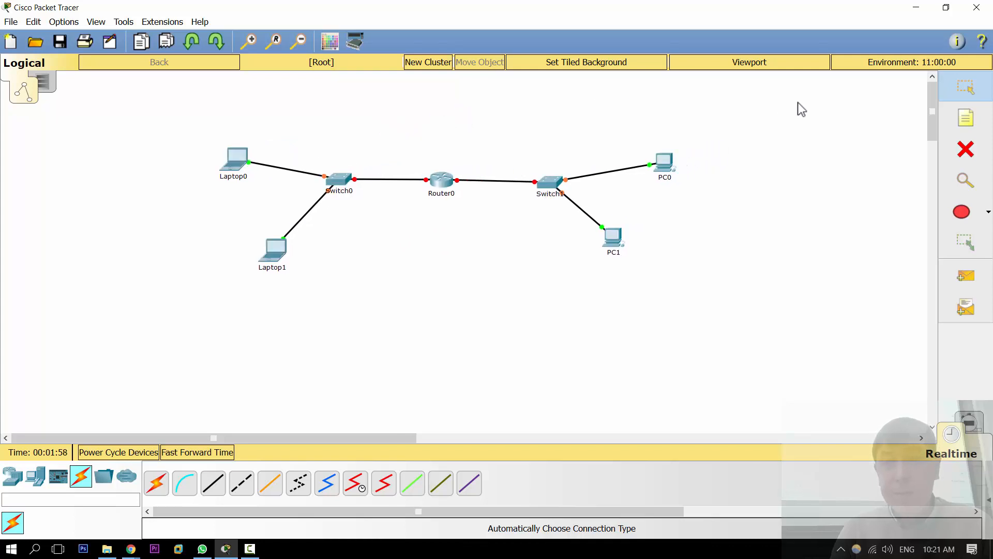
# Step: Draw an unfilled rectangle around Laptop0, Laptop1 and Switch0
pyautogui.click(988, 212)
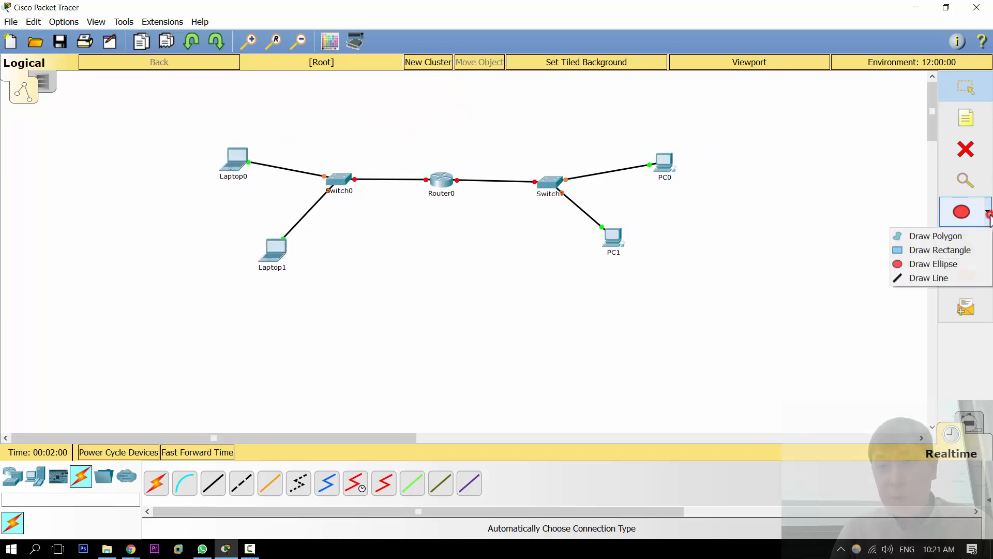
pyautogui.click(939, 248)
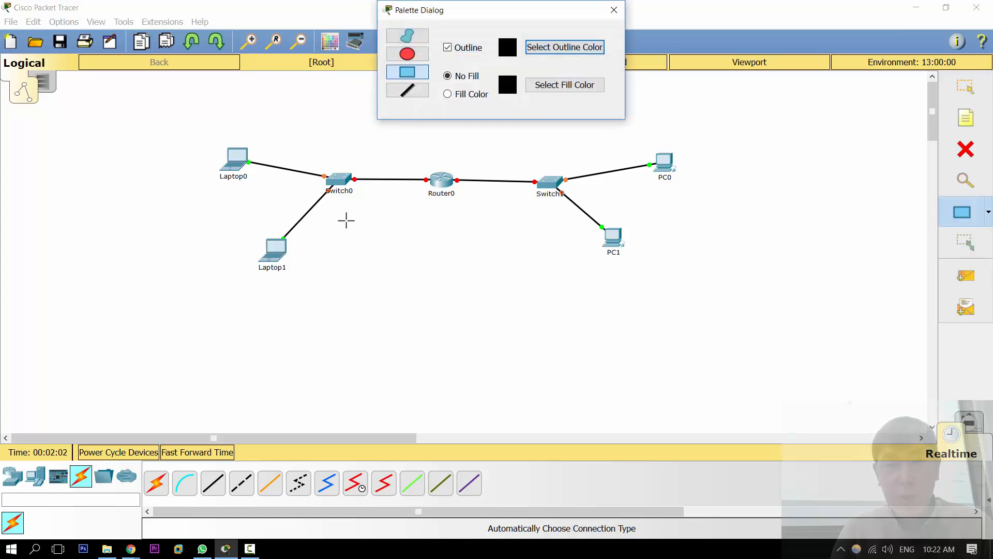
pyautogui.moveTo(175, 102); pyautogui.dragTo(416, 284)
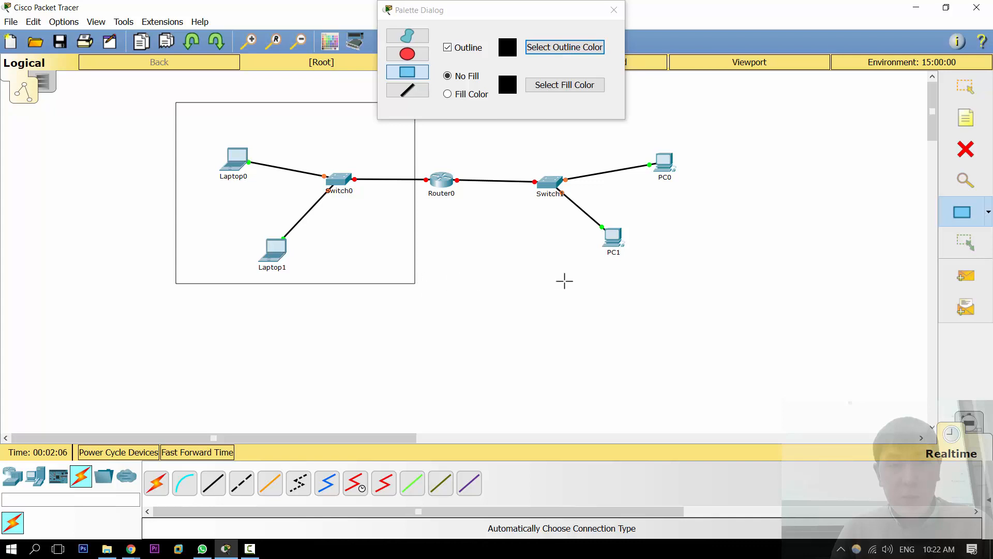
# Step: Draw a second rectangle around Switch1, PC0 and PC1, then close the palette dialog
pyautogui.moveTo(707, 292); pyautogui.dragTo(465, 112)
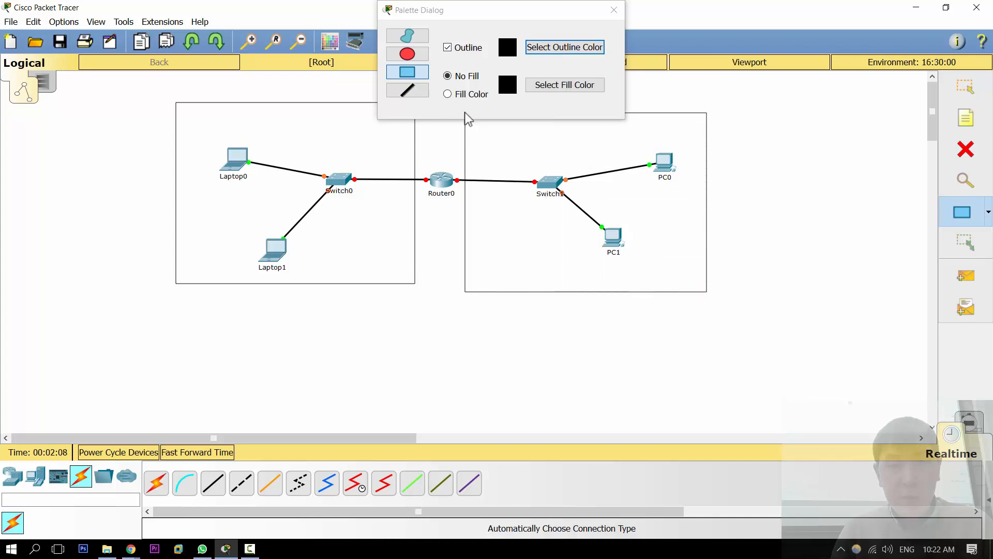
pyautogui.click(614, 10)
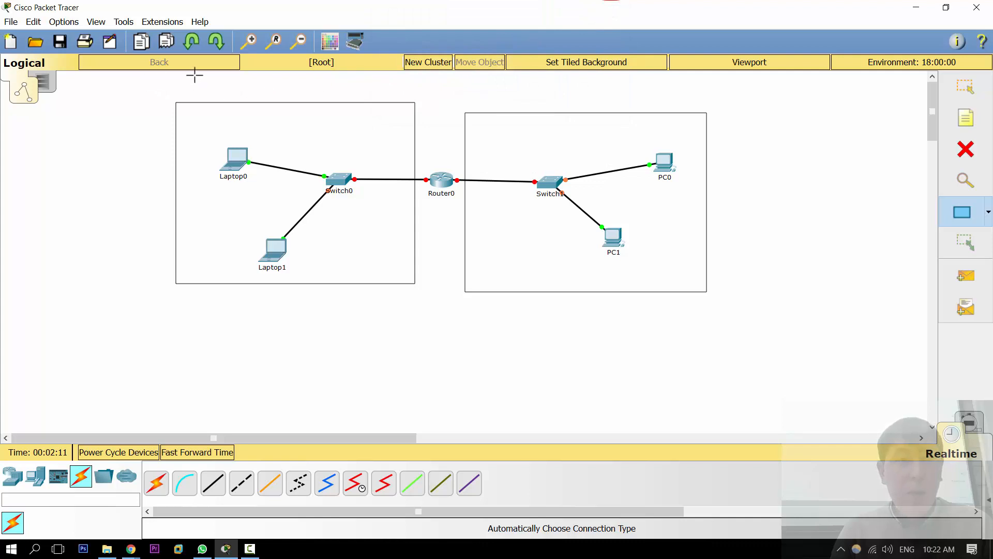
# Step: Place a note reading ENG below the left rectangle
pyautogui.click(983, 123)
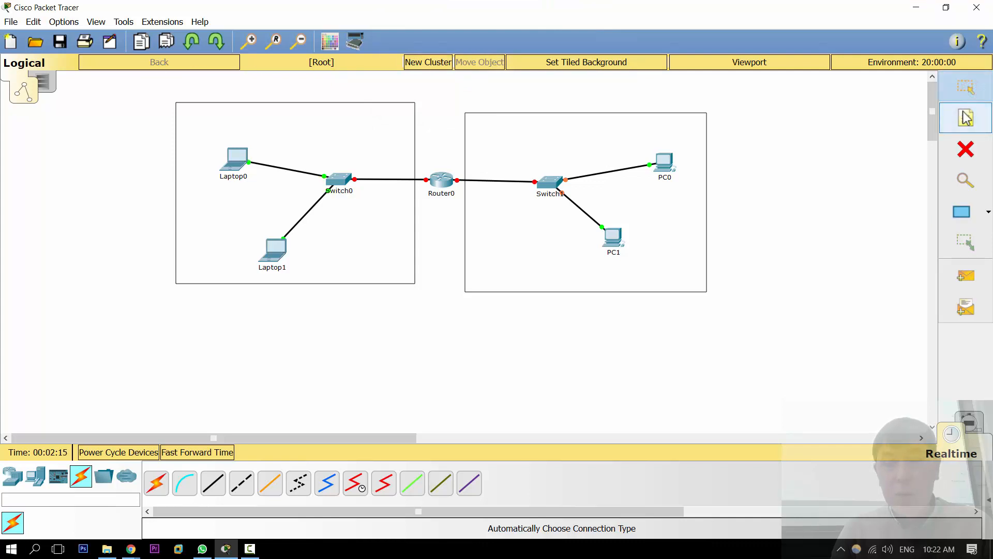
pyautogui.press('n')
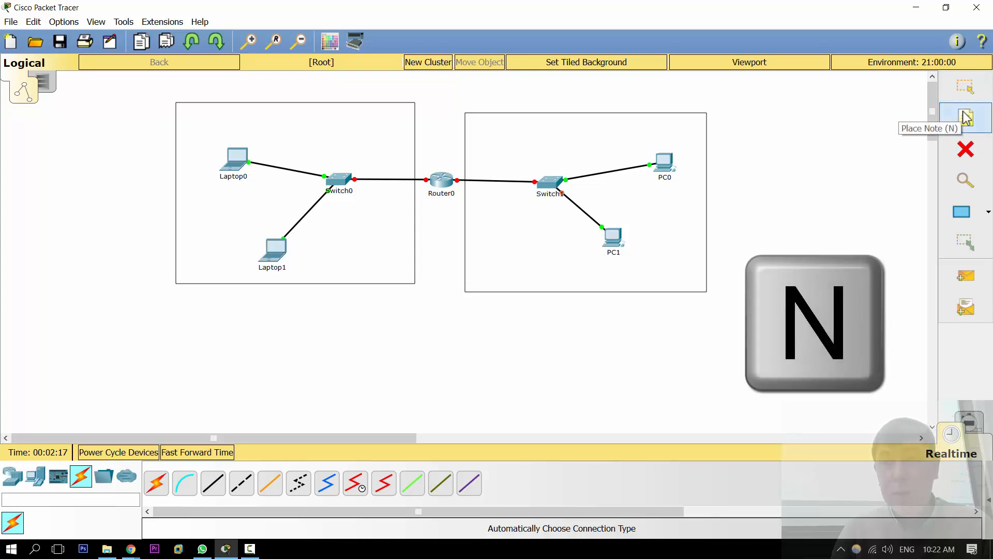
pyautogui.click(191, 301)
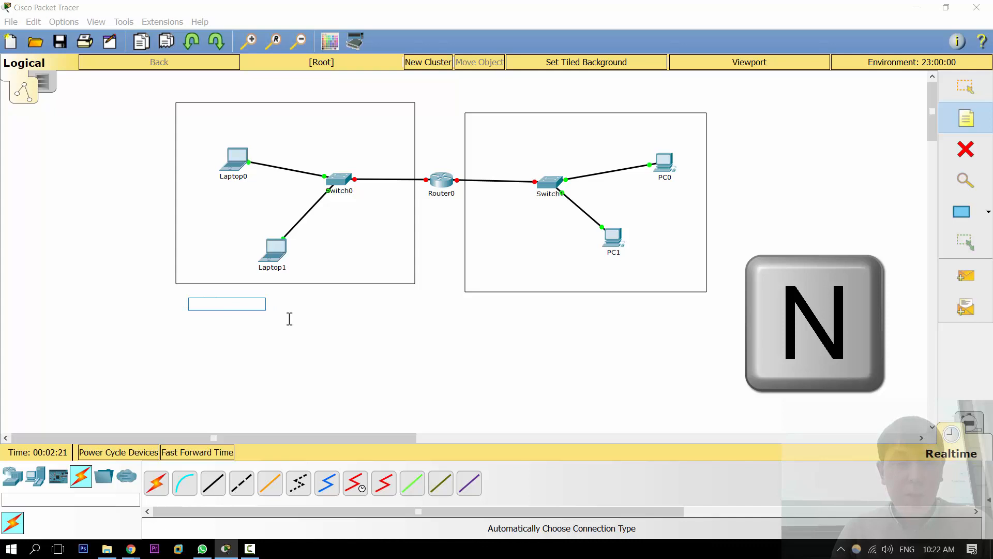
pyautogui.write('Engi')
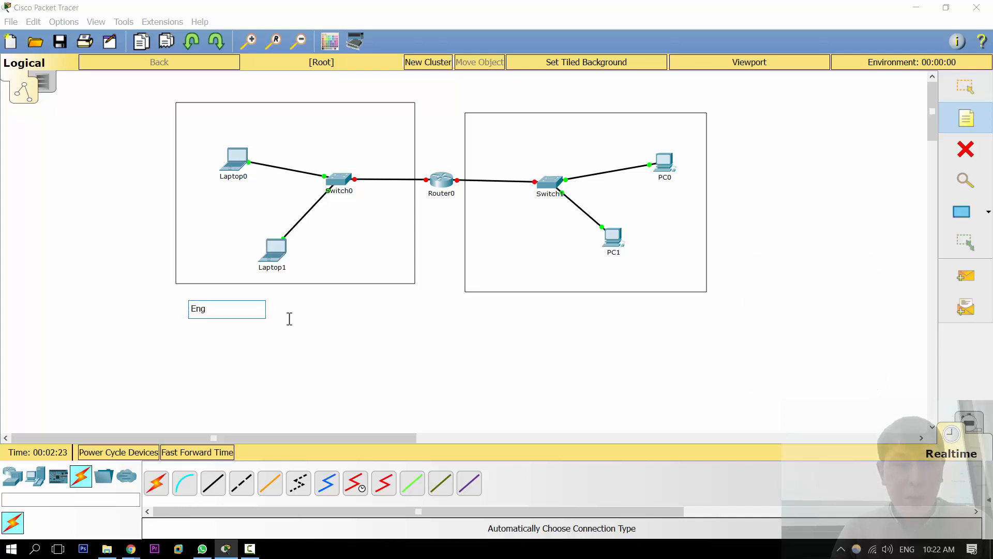
pyautogui.press('BackSpace')
pyautogui.press('BackSpace')
# Step: Place a note reading PH below the right rectangle
pyautogui.click(510, 301)
pyautogui.write('PH')
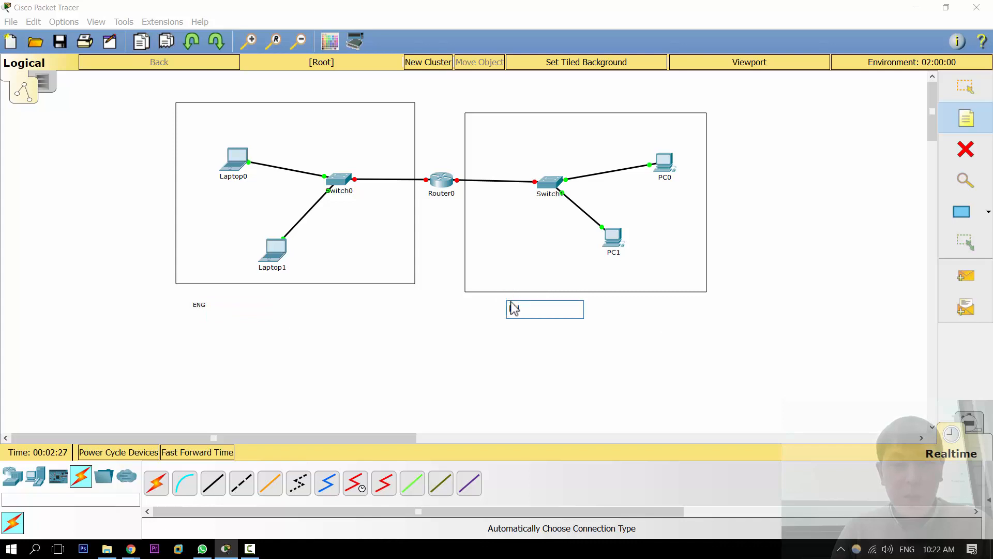
pyautogui.press('Escape')
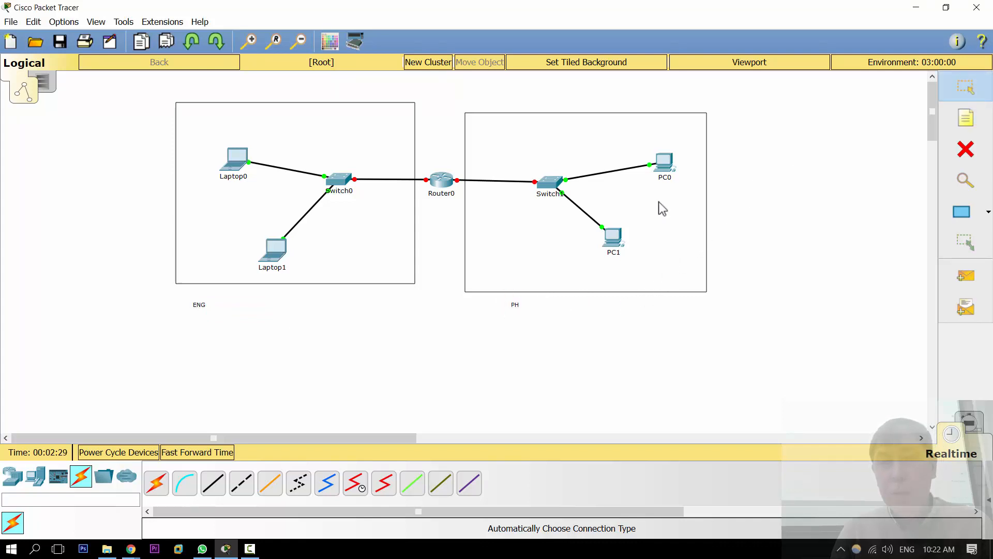
# Step: Nudge the right rectangle and both the ENG and PH notes slightly upward
pyautogui.moveTo(599, 155); pyautogui.dragTo(597, 140)
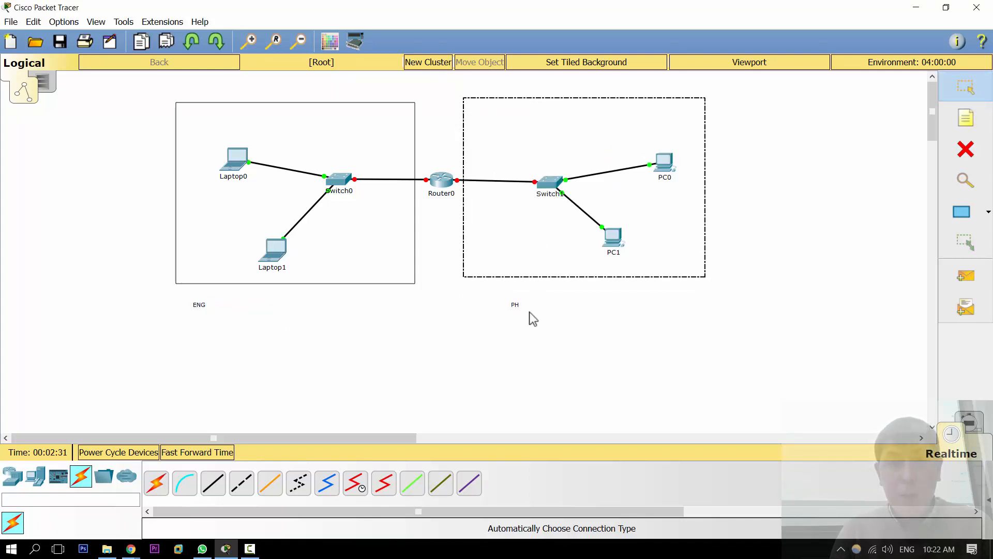
pyautogui.click(528, 361)
pyautogui.click(195, 305)
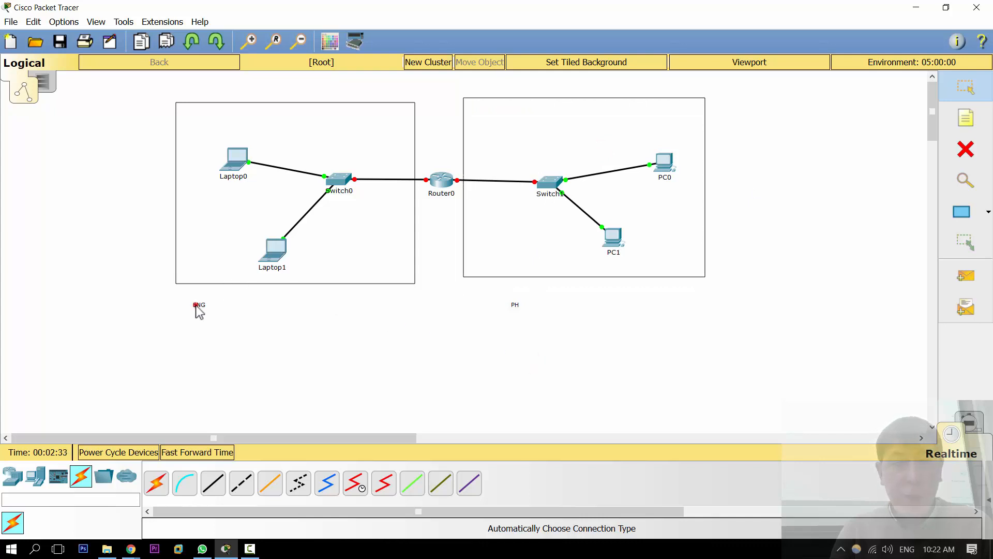
pyautogui.moveTo(196, 305); pyautogui.dragTo(199, 293)
pyautogui.moveTo(517, 306); pyautogui.dragTo(528, 292)
pyautogui.click(211, 345)
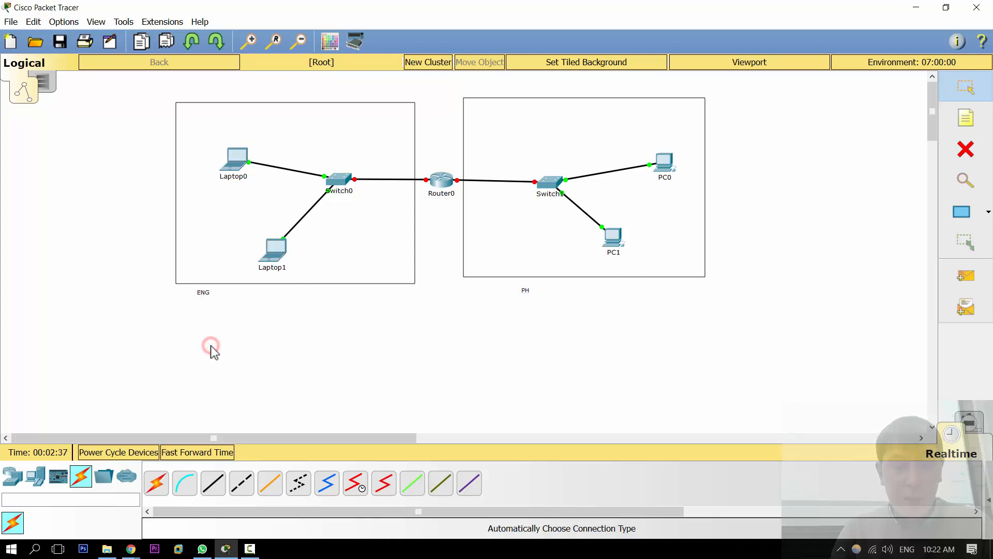
# Step: Add a note reading 1000 under the ENG label
pyautogui.press('n')
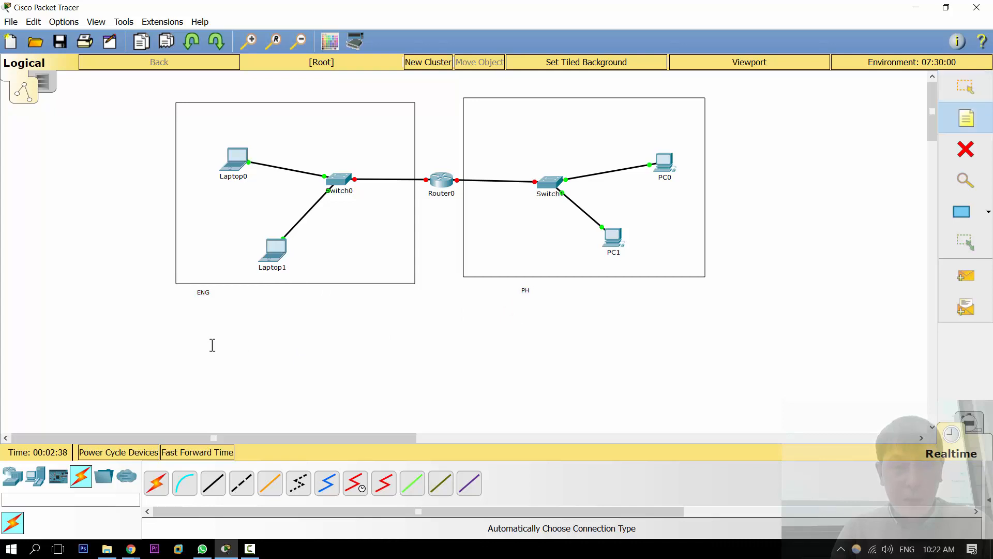
pyautogui.click(196, 306)
pyautogui.write('1000')
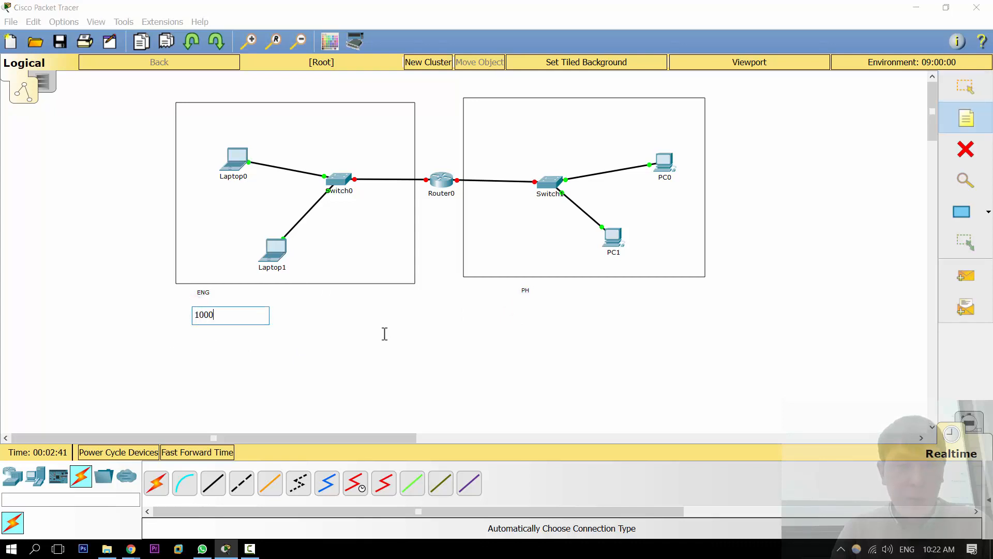
# Step: Add a note reading 2000 under the PH label
pyautogui.click(522, 297)
pyautogui.click(522, 300)
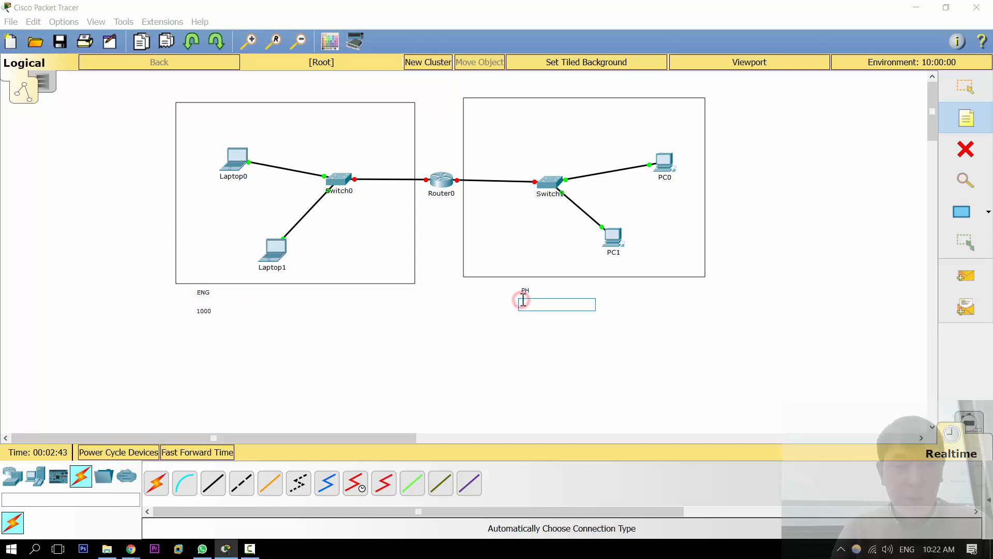
pyautogui.write('2')
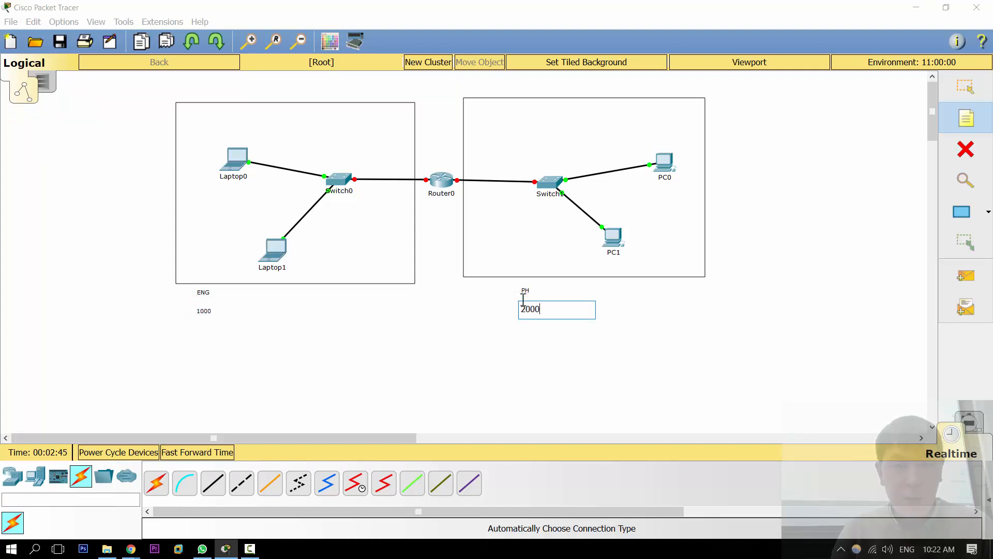
pyautogui.write('00')
pyautogui.click(439, 334)
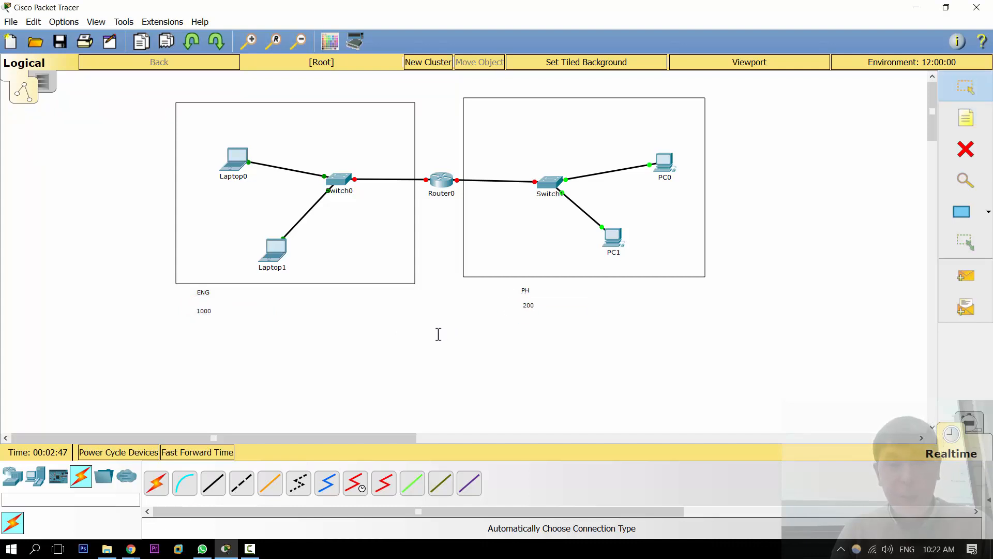
# Step: Add a note reading 10.0.0.0 and move it below the router between the two rectangles
pyautogui.click(333, 309)
pyautogui.write('10.0.0.0')
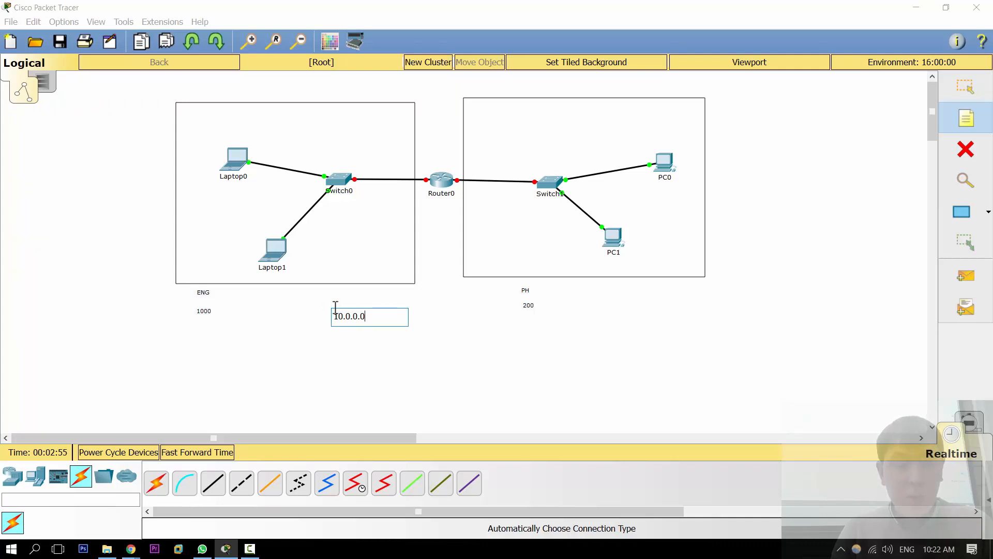
pyautogui.press('Escape')
pyautogui.moveTo(355, 313); pyautogui.dragTo(436, 301)
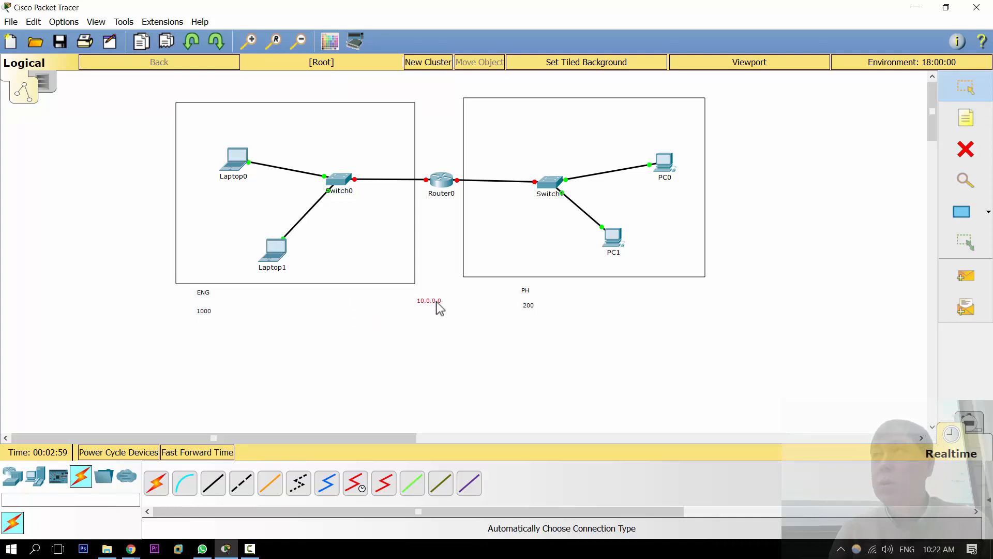
# Step: Reposition the 1000 and 200 notes beside the ENG and PH labels and raise the 10.0.0.0 note
pyautogui.click(255, 45)
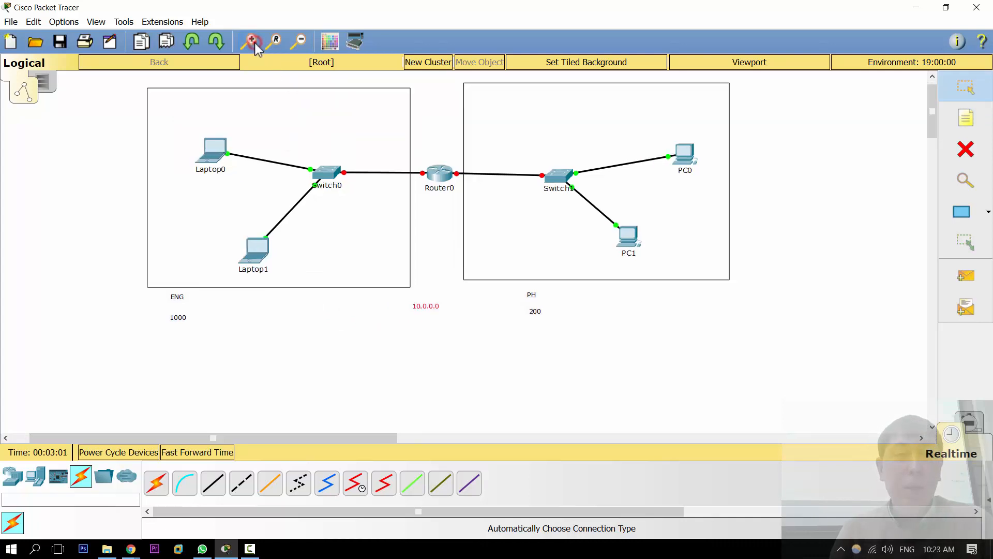
pyautogui.click(255, 44)
pyautogui.click(255, 45)
pyautogui.scroll(2, 316, 156)
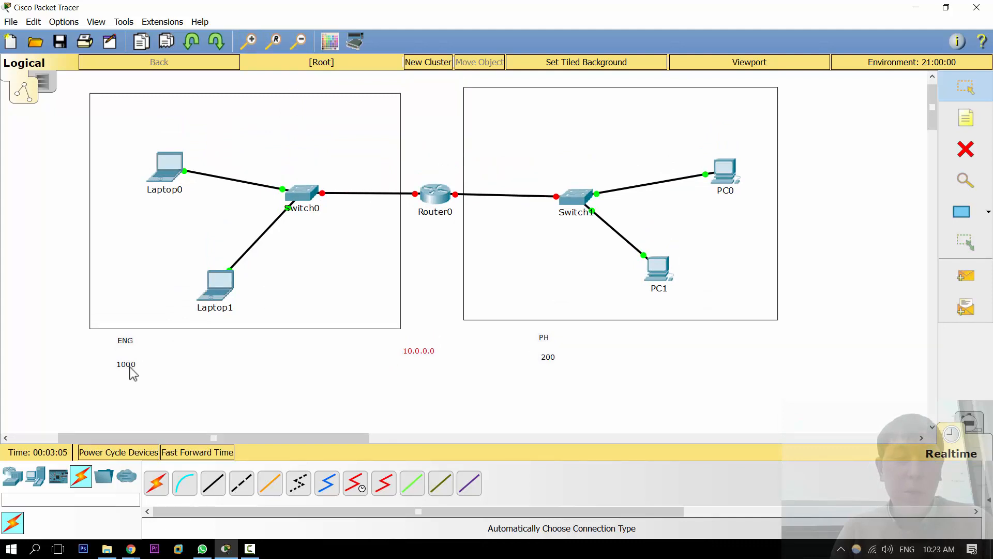
pyautogui.moveTo(133, 373); pyautogui.dragTo(158, 348)
pyautogui.moveTo(559, 353); pyautogui.dragTo(580, 336)
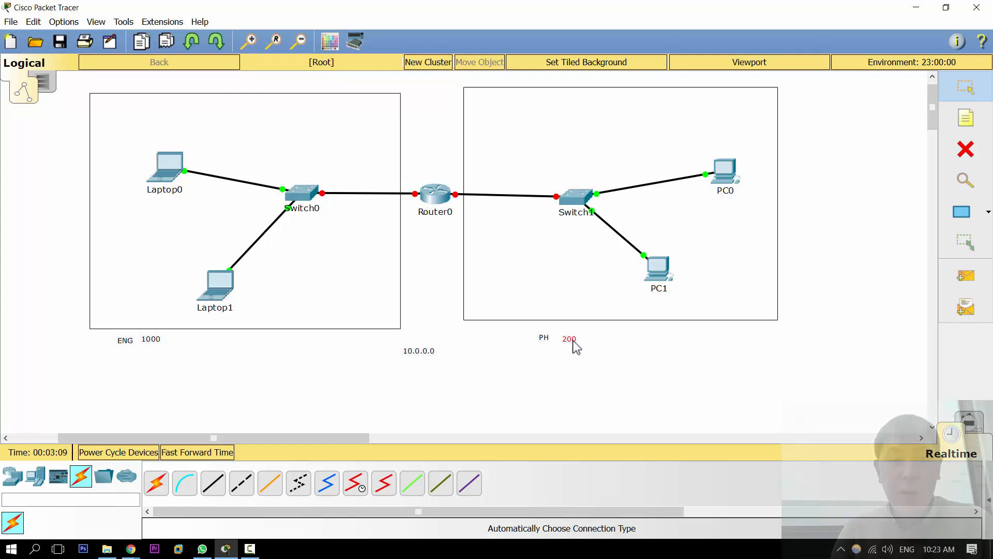
pyautogui.moveTo(422, 352)
pyautogui.mouseDown()
pyautogui.moveTo(457, 335)
pyautogui.moveTo(435, 328)
pyautogui.moveTo(430, 337)
pyautogui.mouseUp()
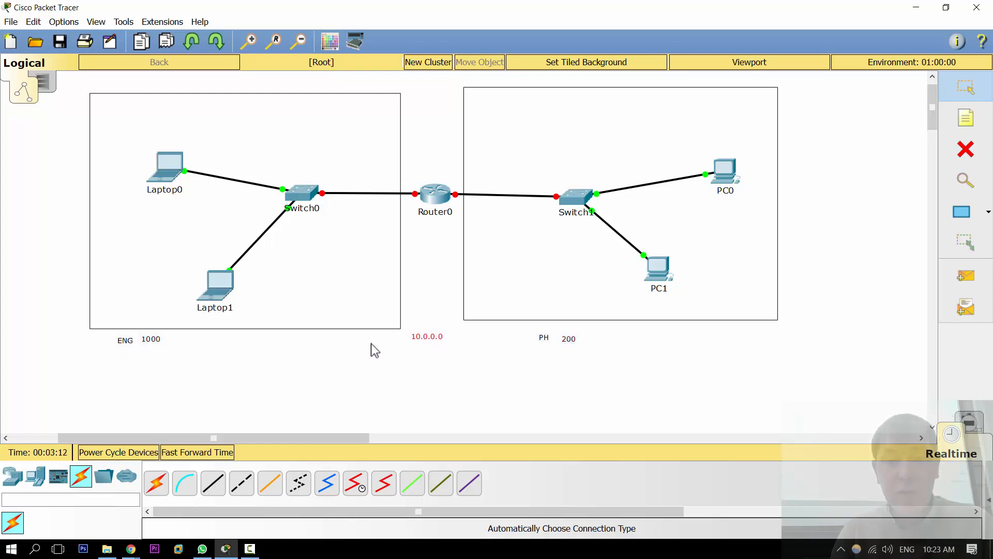
# Step: Add a note below the ENG label reading "1st: desc:", "ENG -1000" and "PH - 200" on separate lines
pyautogui.click(284, 362)
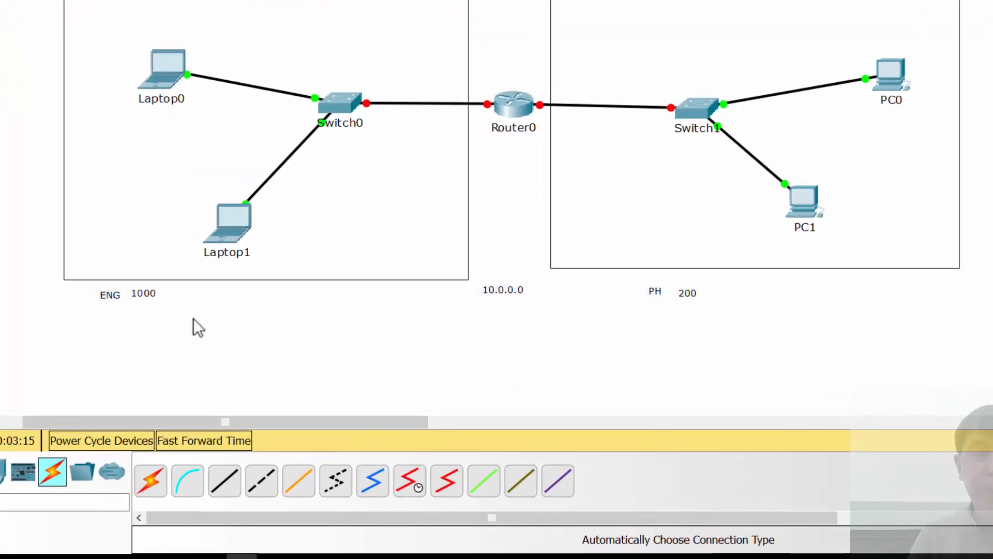
pyautogui.press('n')
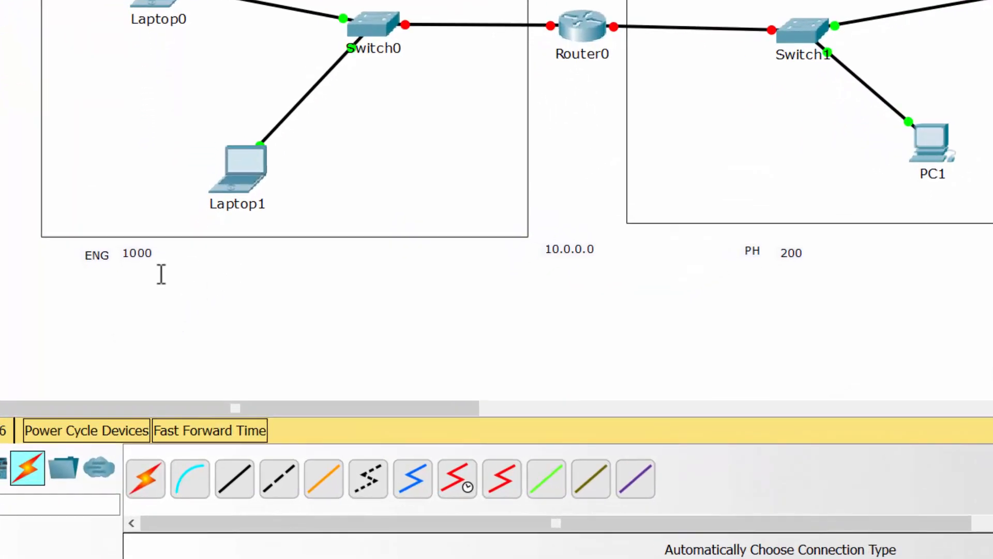
pyautogui.click(70, 284)
pyautogui.write('1')
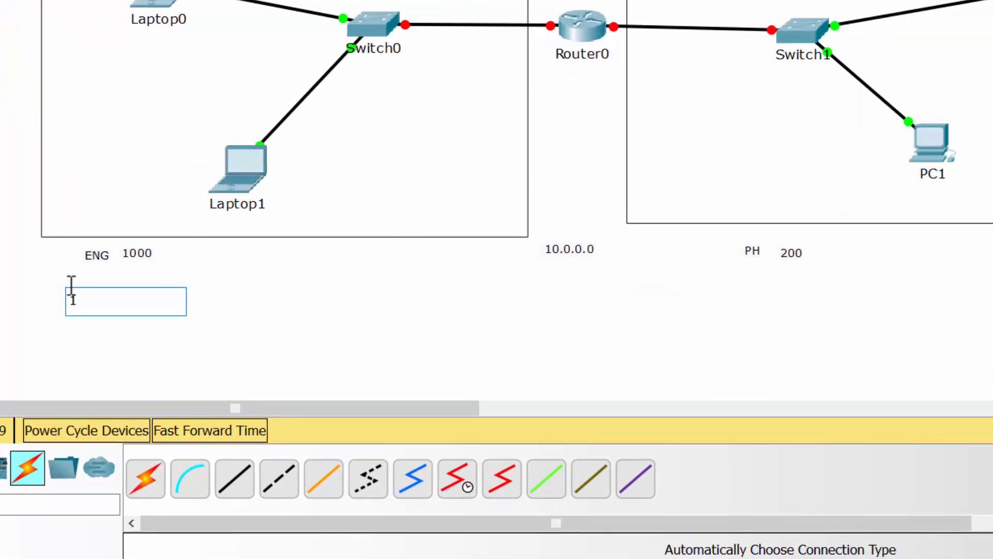
pyautogui.write('st: desc:')
pyautogui.press('Return')
pyautogui.write('ENG')
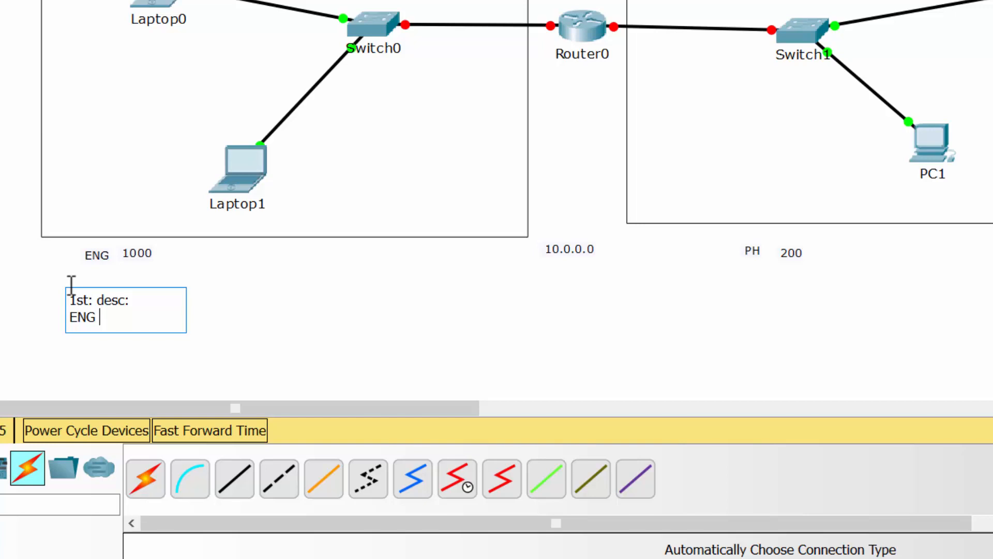
pyautogui.write(' -1000')
pyautogui.press('Return')
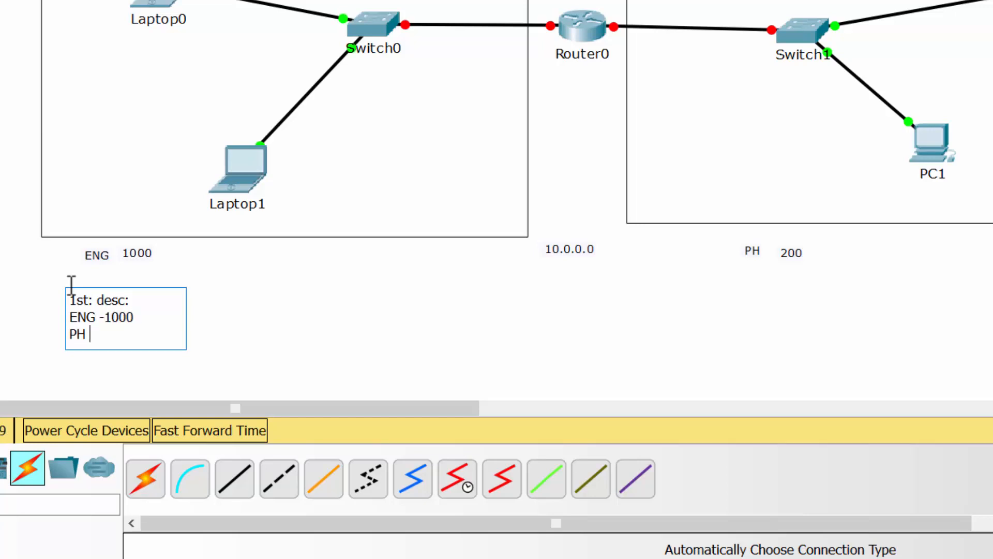
pyautogui.write('PH - 200')
# Step: Add a second note beside it reading "2nd:" with a line "ENG -"
pyautogui.click(213, 290)
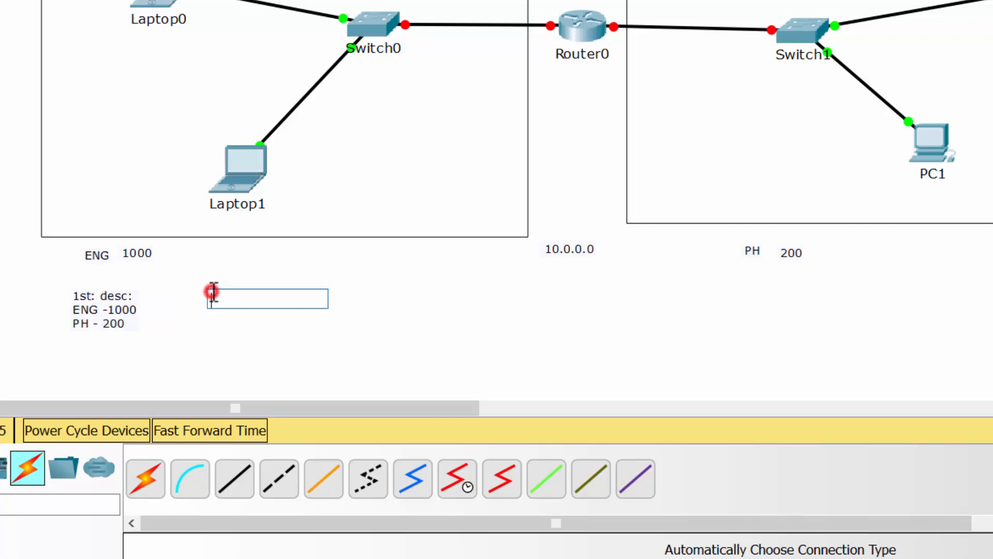
pyautogui.write('2')
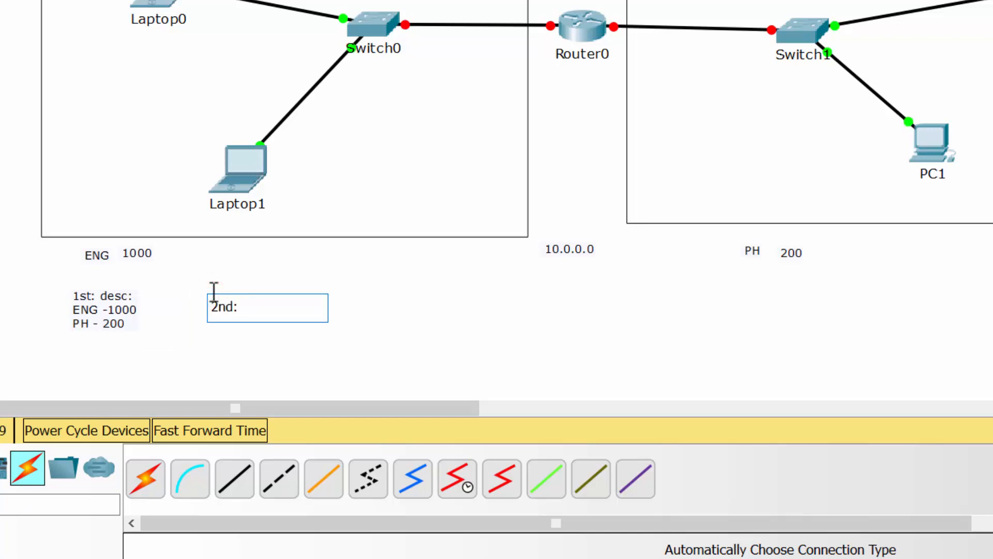
pyautogui.write('nd:')
pyautogui.press('Return')
pyautogui.write('ENG -')
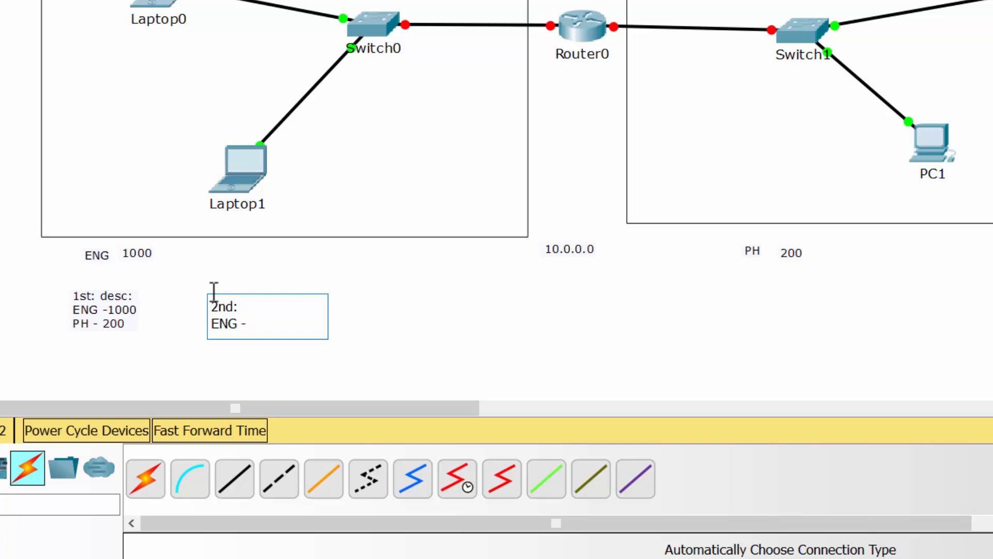
# Step: Start a calculation note with the lines "/24 -> 32-24=8" and "2^8-2 = 254"
pyautogui.click(375, 287)
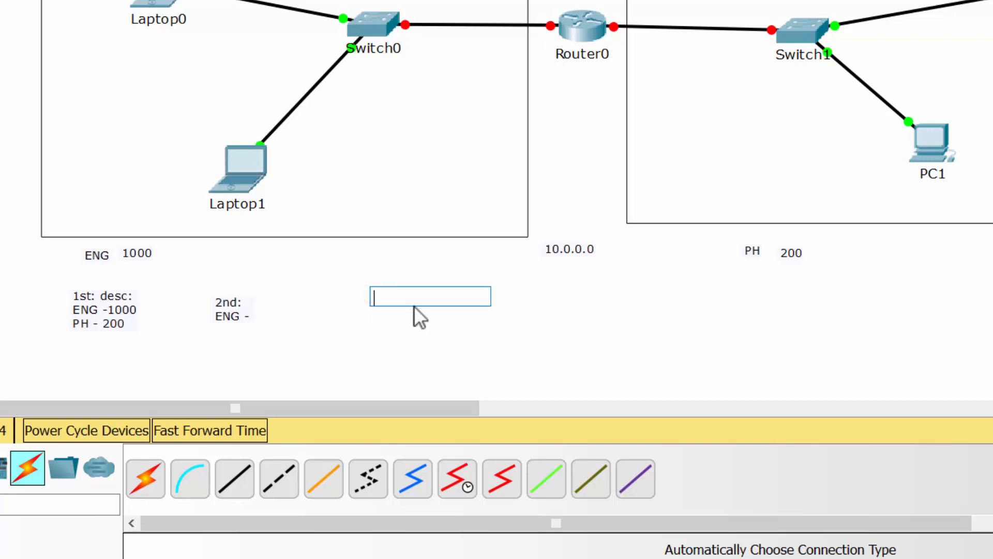
pyautogui.write('/2')
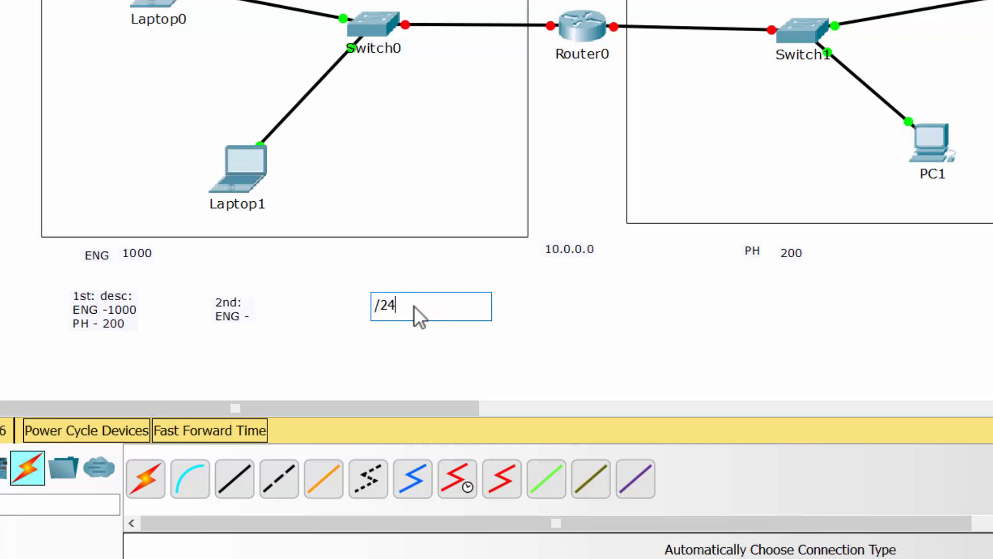
pyautogui.write('4')
pyautogui.write(' 0')
pyautogui.write('> 3')
pyautogui.write('2-24=')
pyautogui.write('8')
pyautogui.press('Return')
pyautogui.write('2')
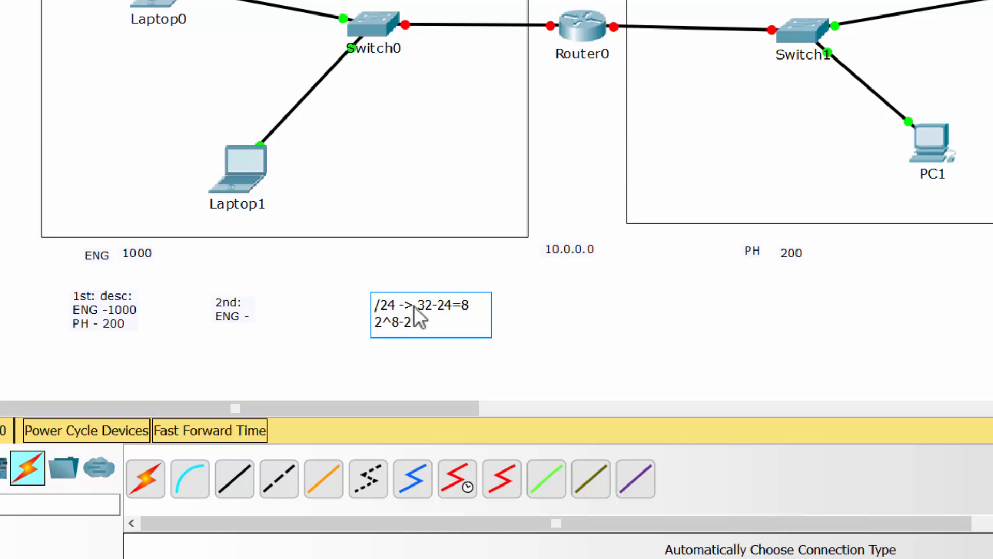
pyautogui.write('^8-2=254')
pyautogui.press('Return')
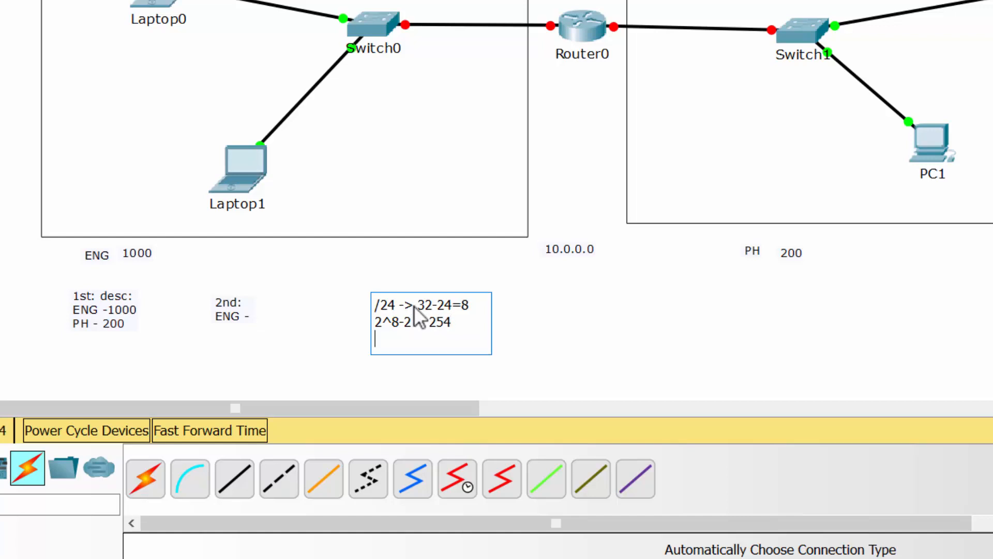
# Step: Add the lines "/23 -> 2^9-2=510" and "/22 -> 2^10-2=1022" to the calculation note
pyautogui.write('/23 -> 2^9-2=')
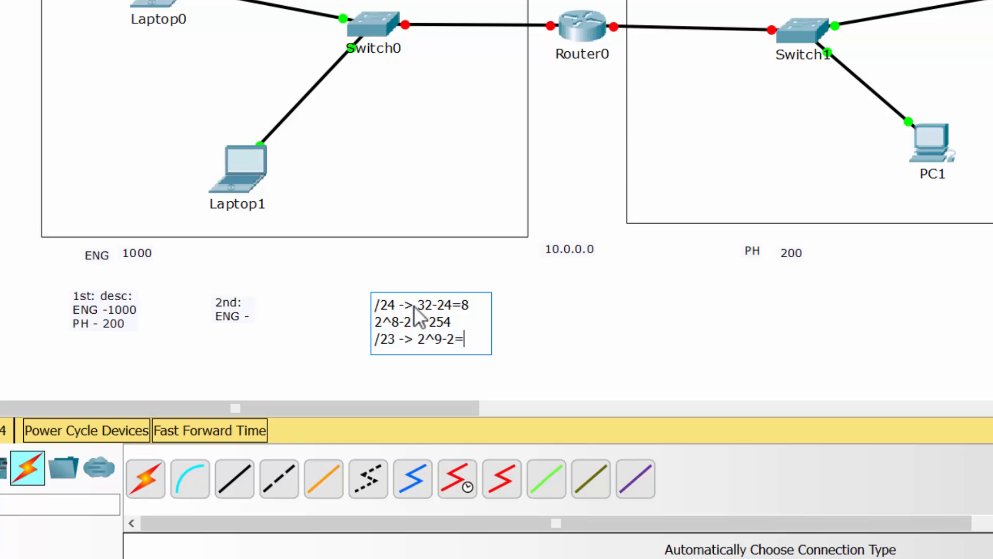
pyautogui.write('510')
pyautogui.press('Return')
pyautogui.write('/2')
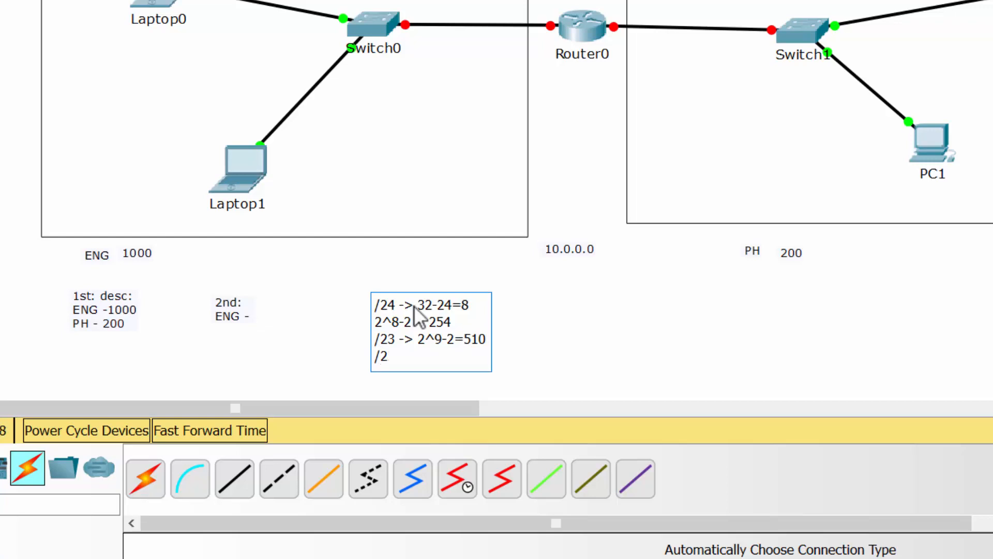
pyautogui.write('2 -> 2^10-2=10')
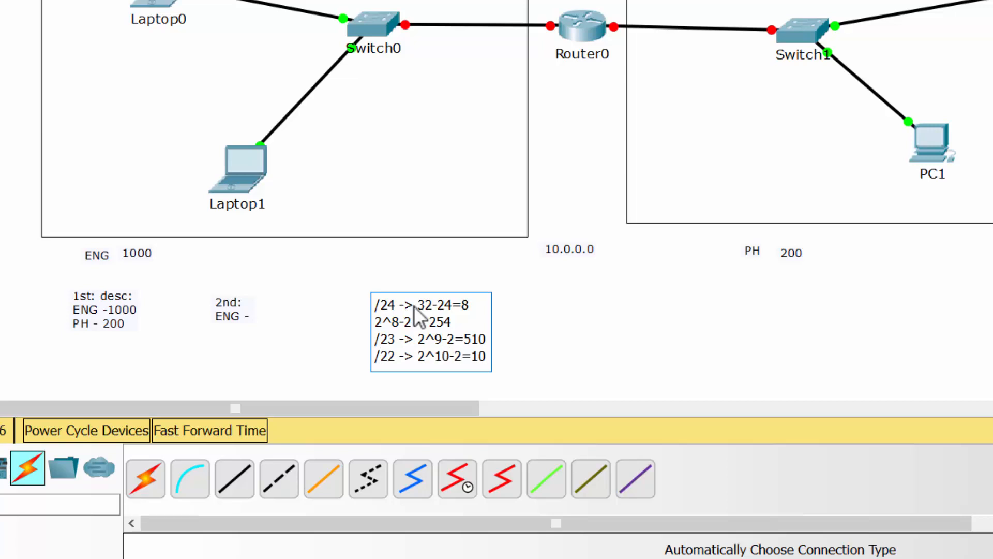
pyautogui.write('22')
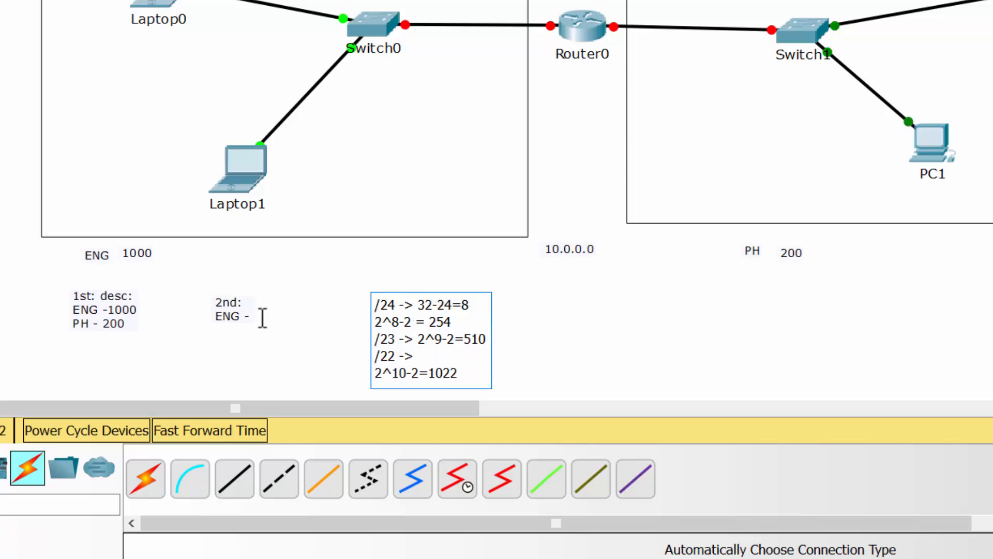
# Step: Complete the 2nd note's ENG line as /22 and add a line "PH - /"
pyautogui.click(235, 316)
pyautogui.click(241, 316)
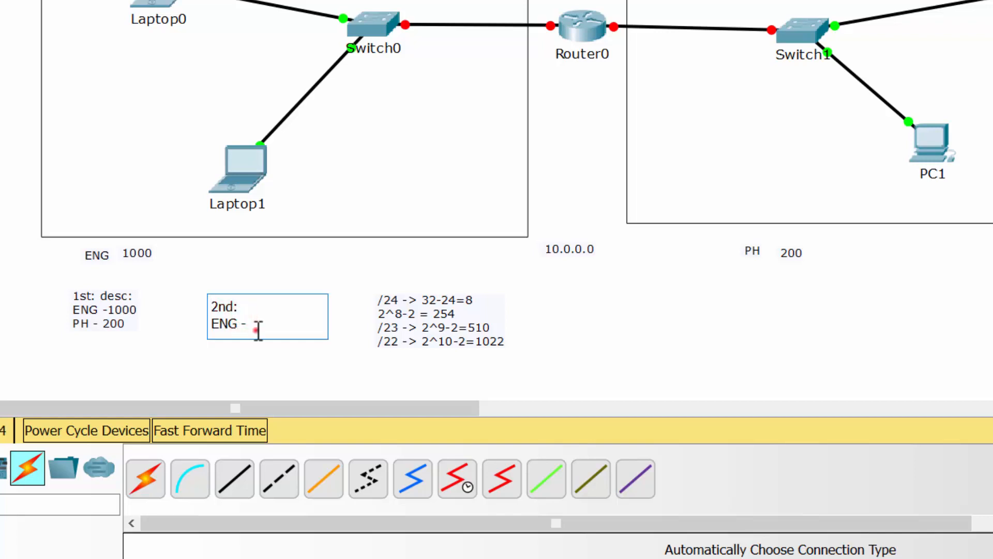
pyautogui.click(255, 329)
pyautogui.press('Return')
pyautogui.write('PH')
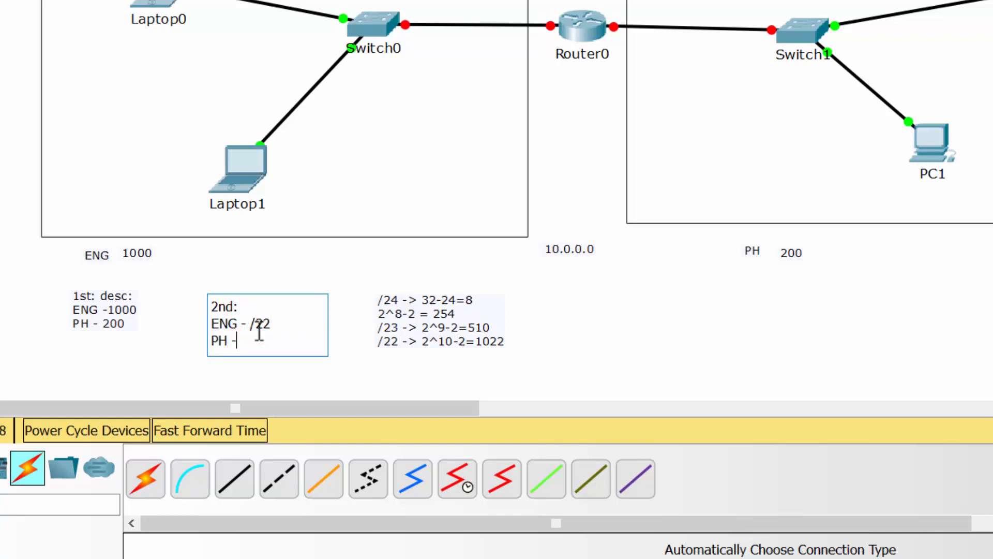
pyautogui.write(' - /')
pyautogui.click(430, 314)
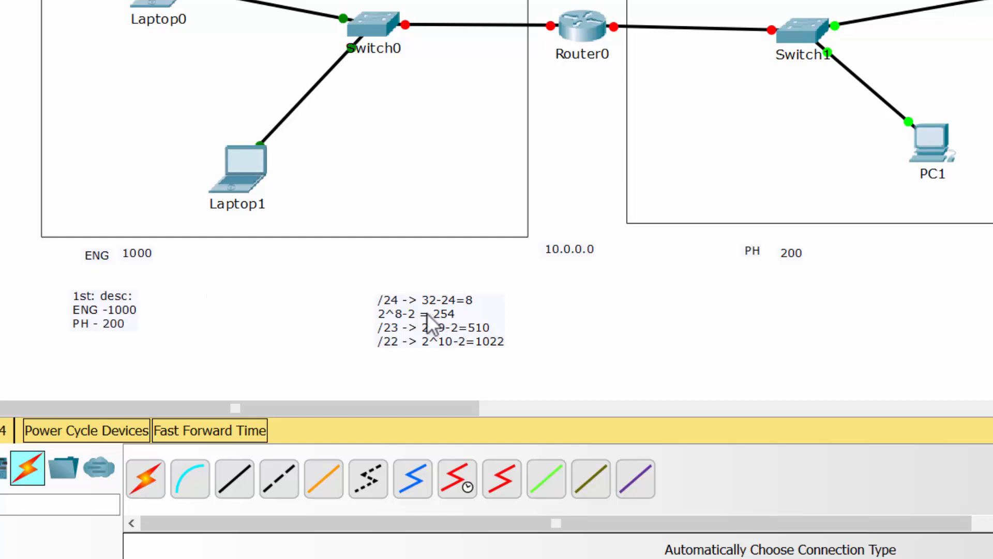
# Step: Insert "/25 -> 2^7-2 = 126" as the first line of the calculation note and nudge the note upward
pyautogui.click(380, 296)
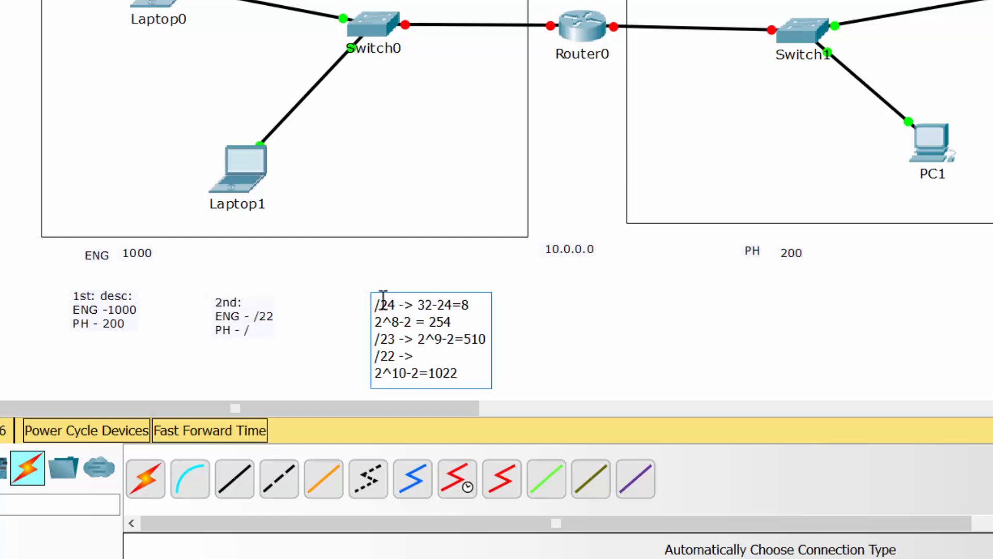
pyautogui.press('Return')
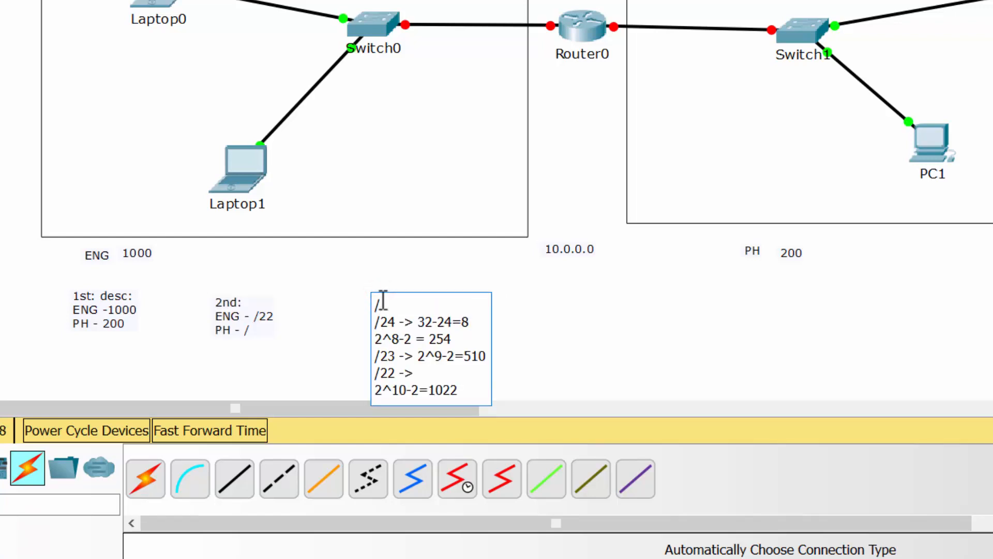
pyautogui.write('/25 -> 2^7-2 = 12')
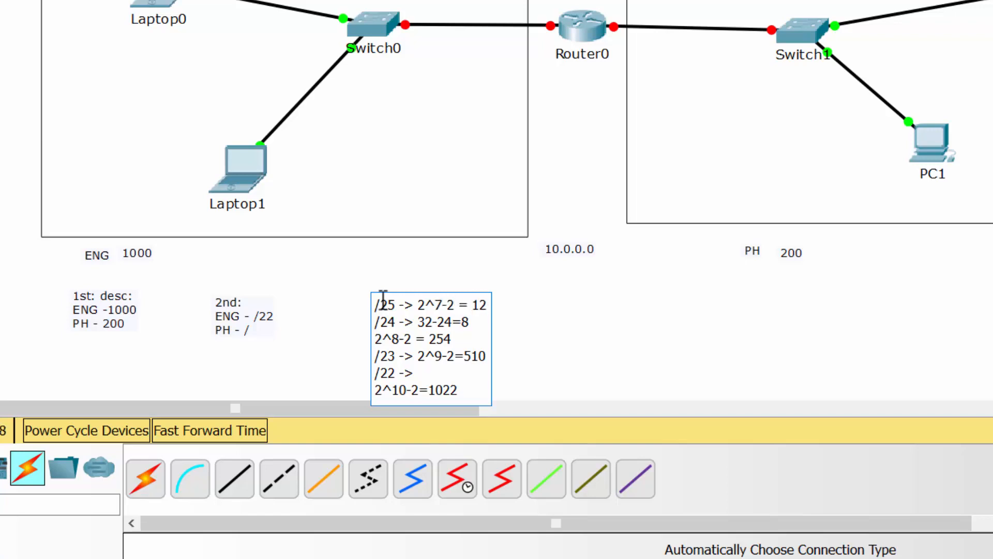
pyautogui.write('6')
pyautogui.click(578, 302)
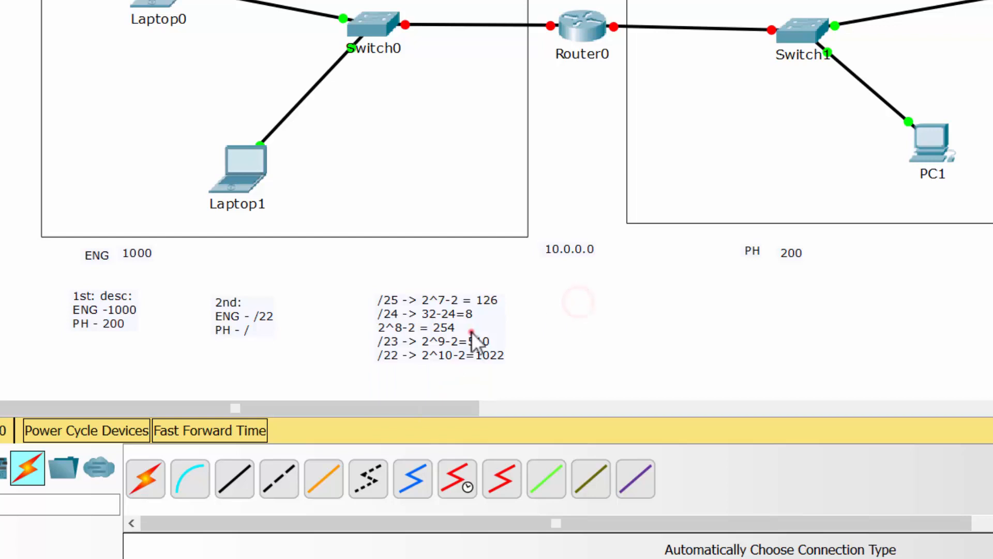
pyautogui.moveTo(471, 331); pyautogui.dragTo(463, 313)
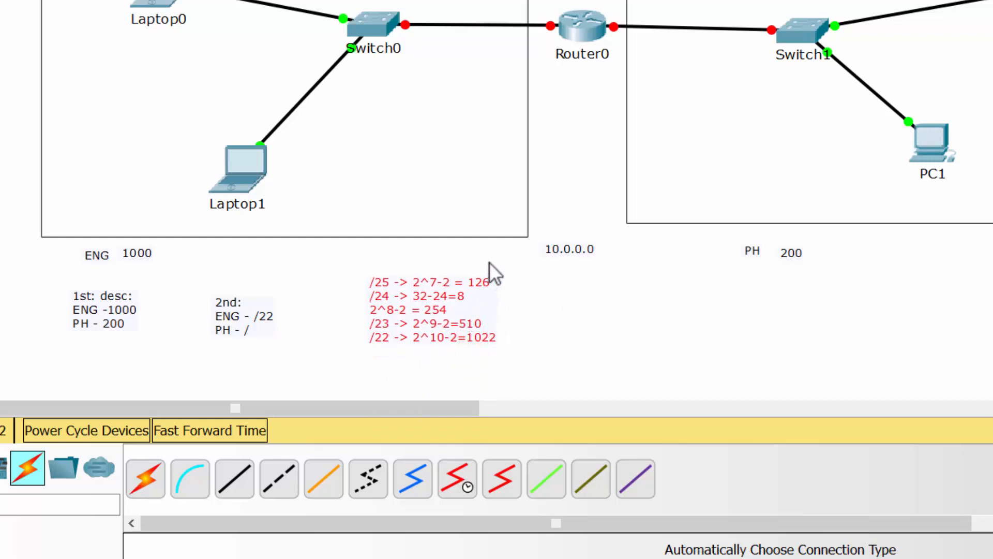
# Step: Complete the 2nd note's PH line as PH - /24
pyautogui.doubleClick(262, 333)
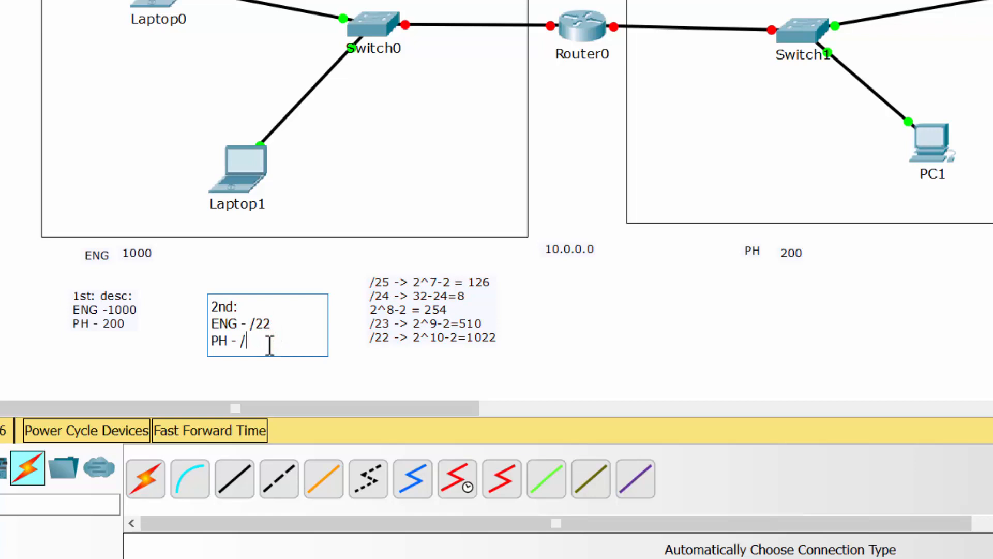
pyautogui.write('24')
pyautogui.click(336, 303)
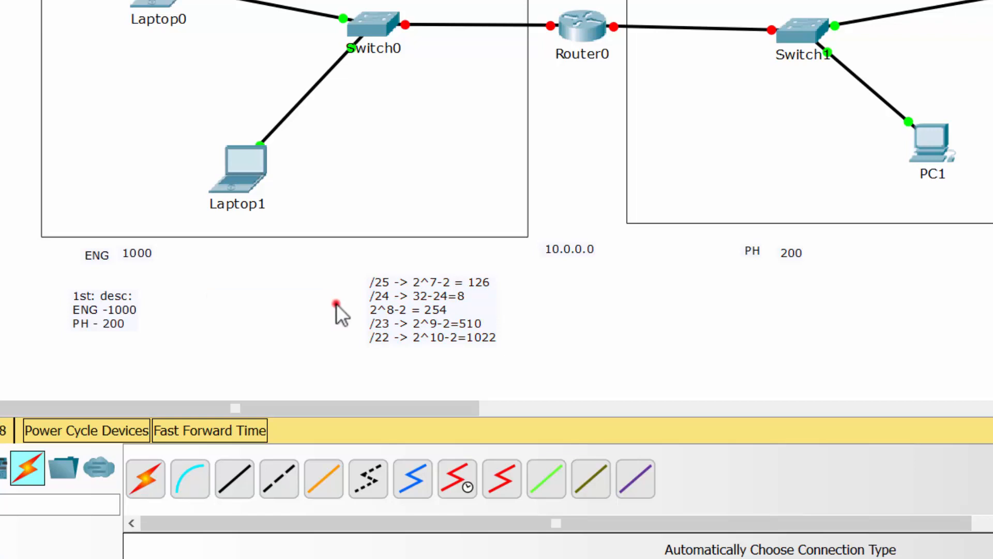
# Step: Move the 2nd note left next to the first note and move the calculation note below the PH label
pyautogui.moveTo(230, 325); pyautogui.dragTo(193, 322)
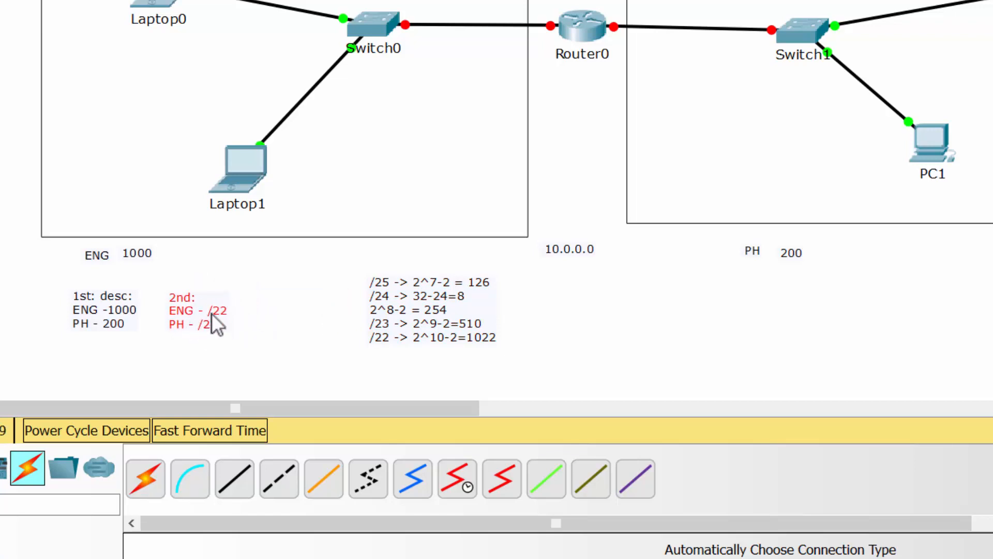
pyautogui.moveTo(354, 302); pyautogui.dragTo(762, 310)
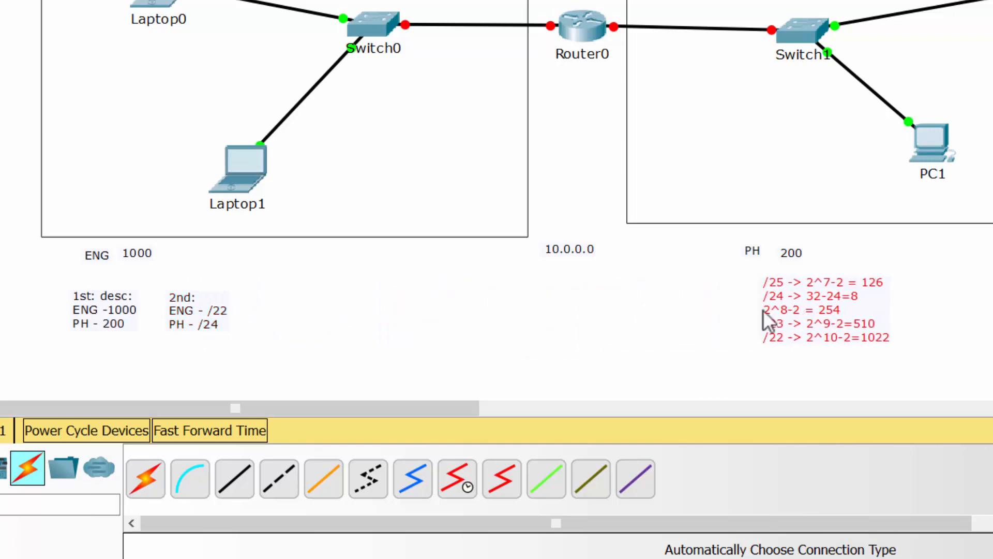
pyautogui.click(306, 296)
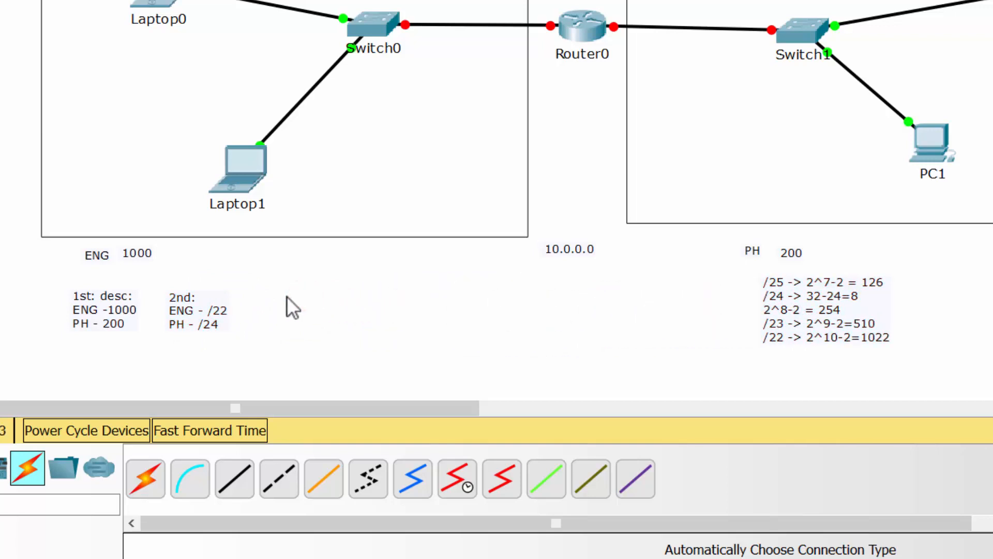
# Step: Add a new note beneath the canvas with the first line "ENG - 10.0.0.0/22"
pyautogui.press('n')
pyautogui.click(272, 296)
pyautogui.write('ENG - 10.0.0')
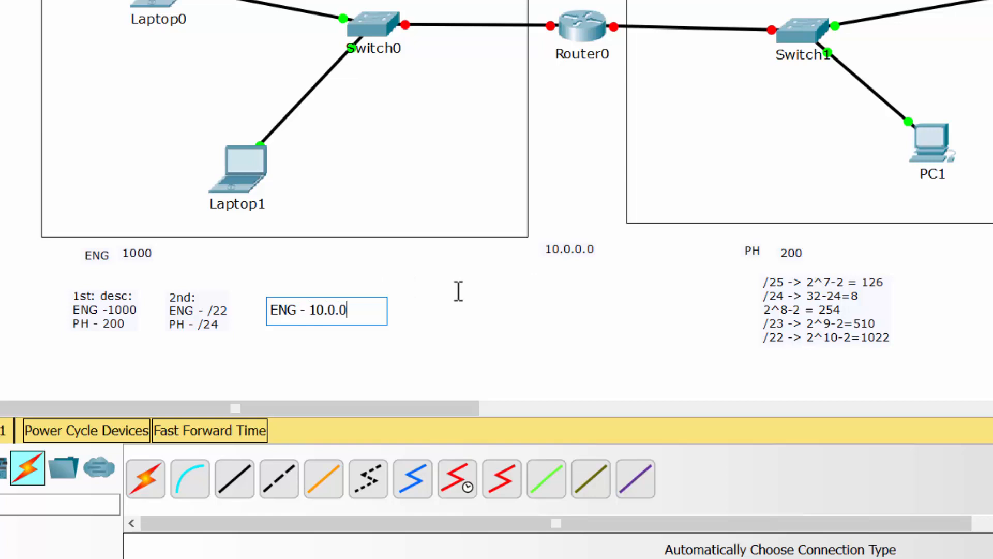
pyautogui.write('.0/24')
pyautogui.press('BackSpace')
pyautogui.press('BackSpace')
pyautogui.write('22')
pyautogui.press('Return')
# Step: Add a second line to the ENG note with the binary network address "10.0.000000|00.00000000"
pyautogui.write('10.0.')
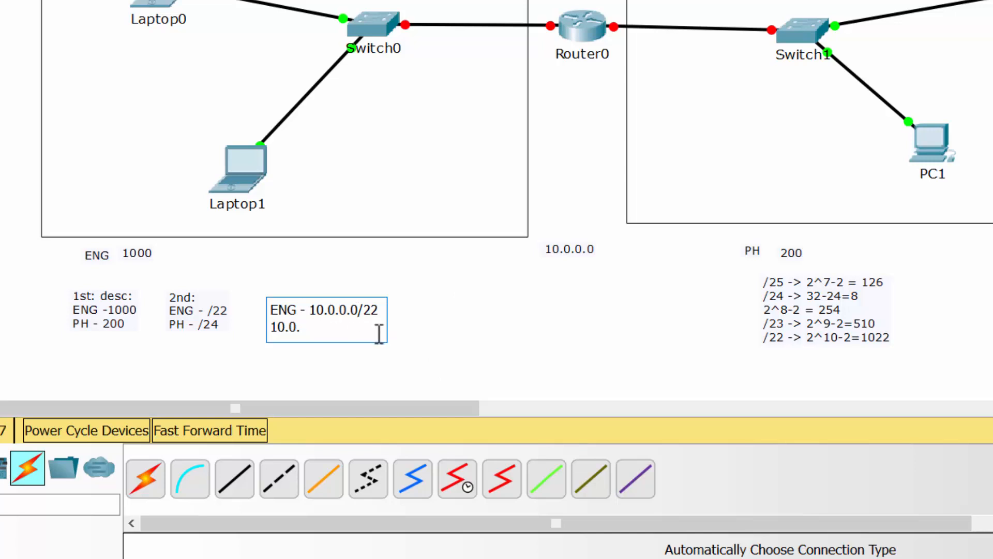
pyautogui.write('00000000')
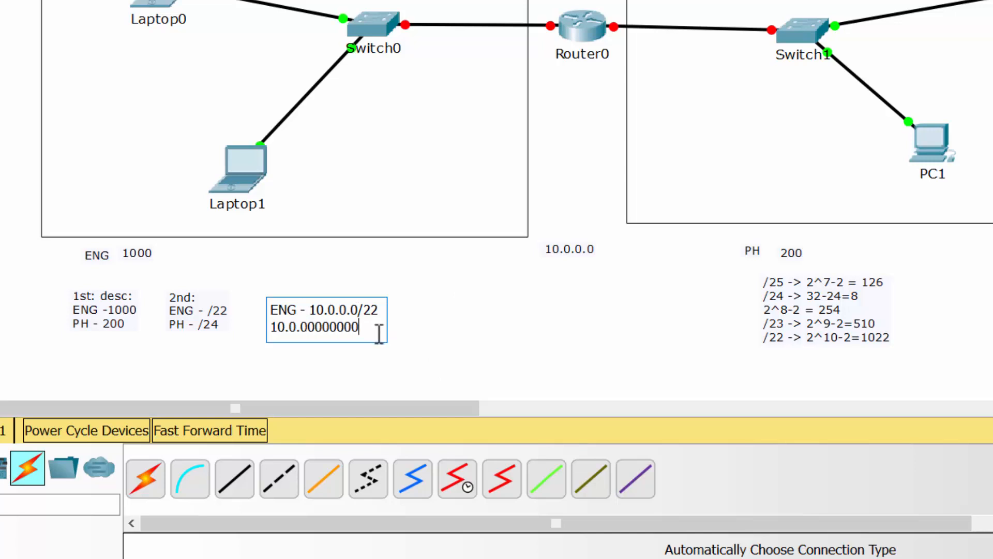
pyautogui.write('.00000000')
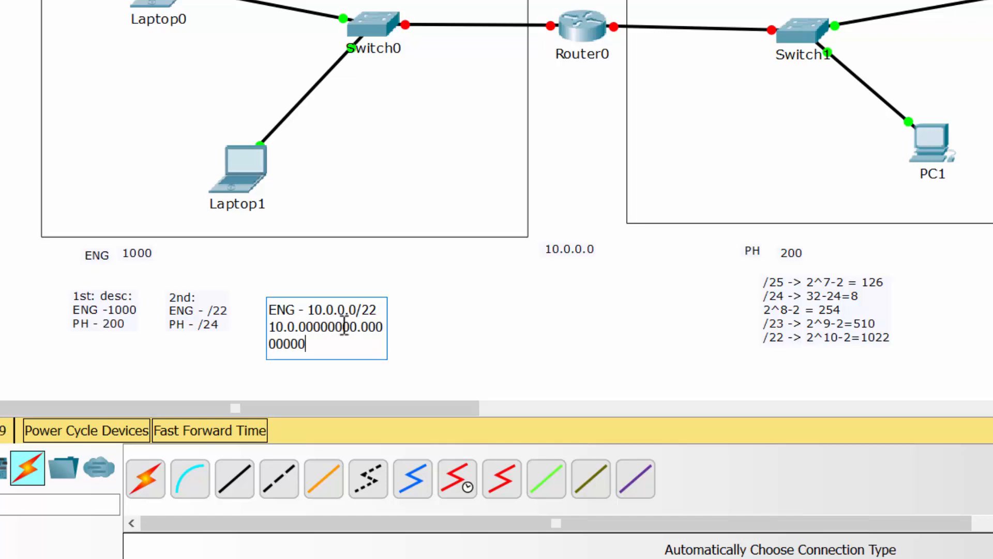
pyautogui.moveTo(296, 325); pyautogui.dragTo(270, 326)
pyautogui.click(297, 327)
pyautogui.hotkey('shift', 'Right')
pyautogui.hotkey('shift', 'Right')
pyautogui.hotkey('shift', 'Right')
pyautogui.hotkey('shift', 'Right')
pyautogui.hotkey('shift', 'Right')
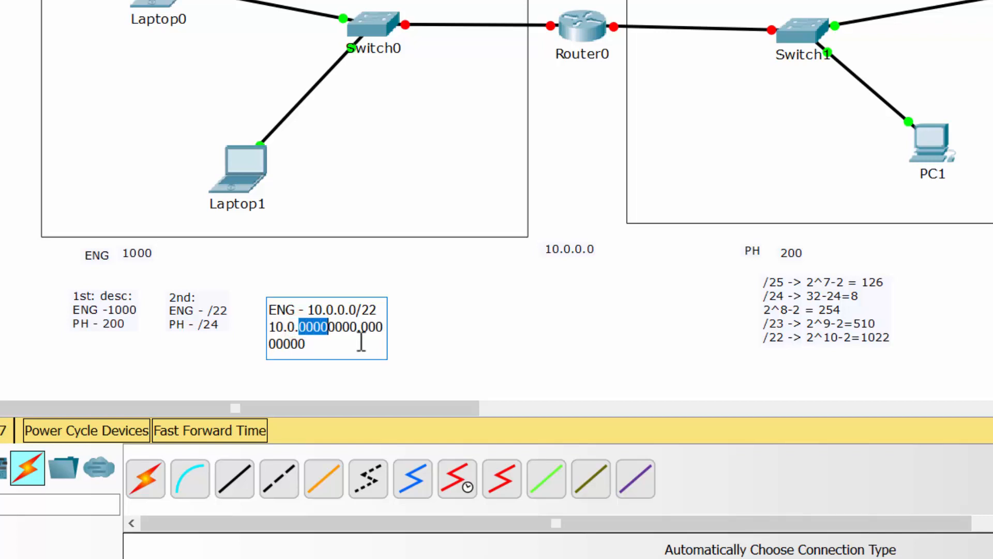
pyautogui.hotkey('shift', 'Right')
pyautogui.press('Right')
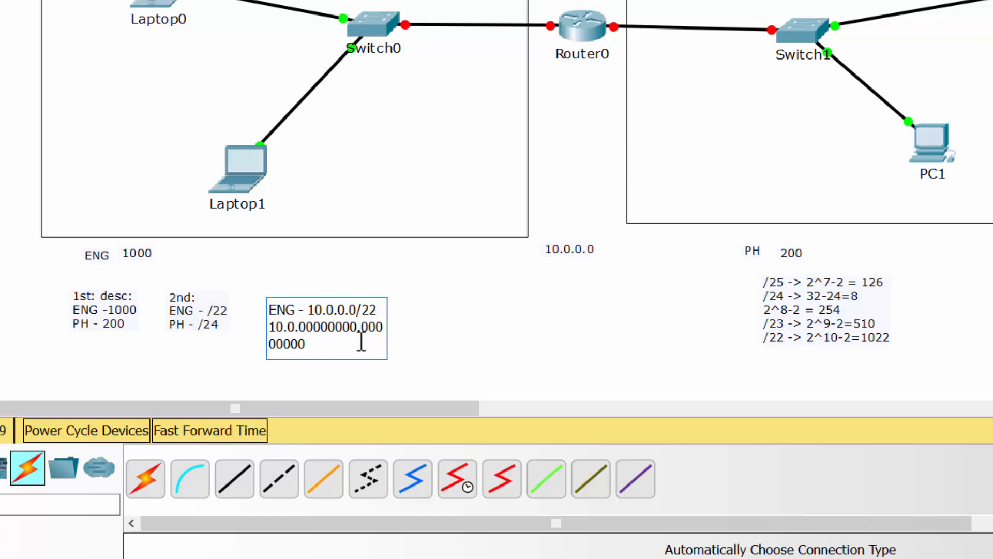
pyautogui.write('|')
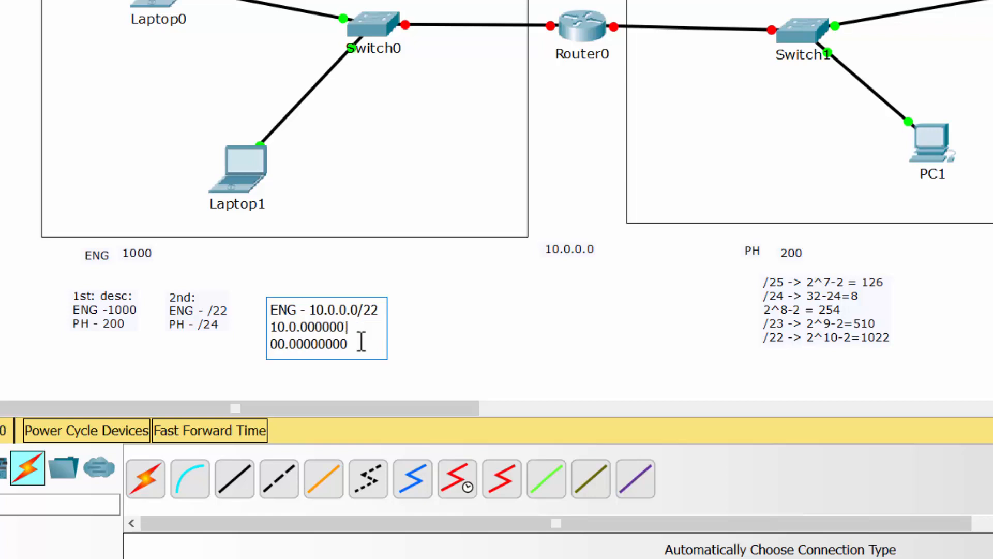
pyautogui.click(476, 319)
pyautogui.press('Escape')
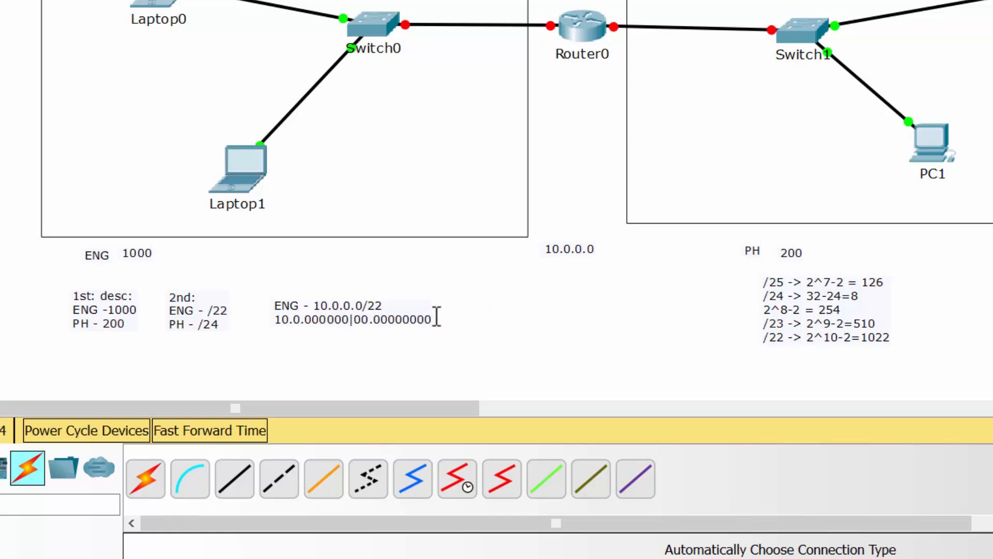
# Step: Add a third line "10.0.000000|11.11111111" to the ENG note and move the note upward
pyautogui.click(356, 323)
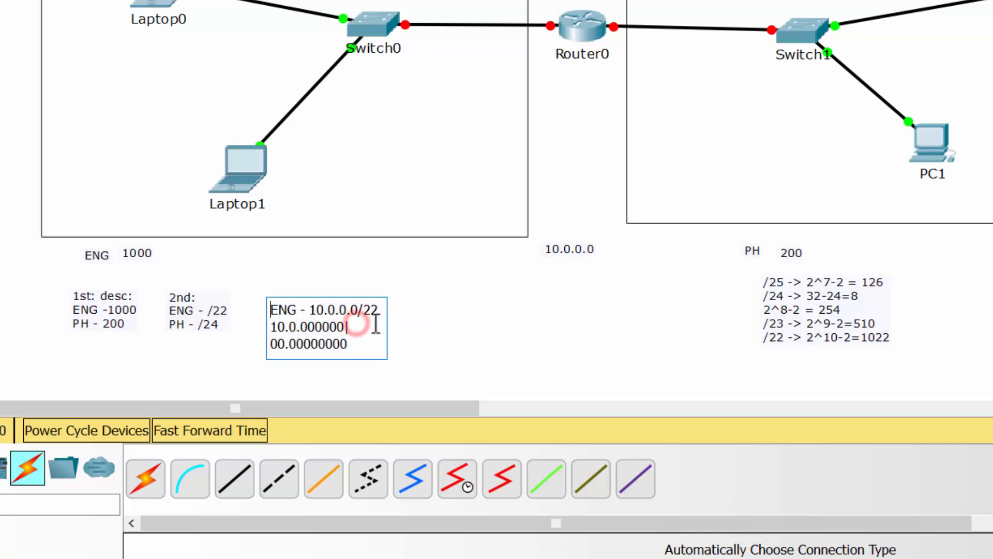
pyautogui.moveTo(361, 346); pyautogui.dragTo(270, 326)
pyautogui.hotkey('ctrl', 'c')
pyautogui.press('Right')
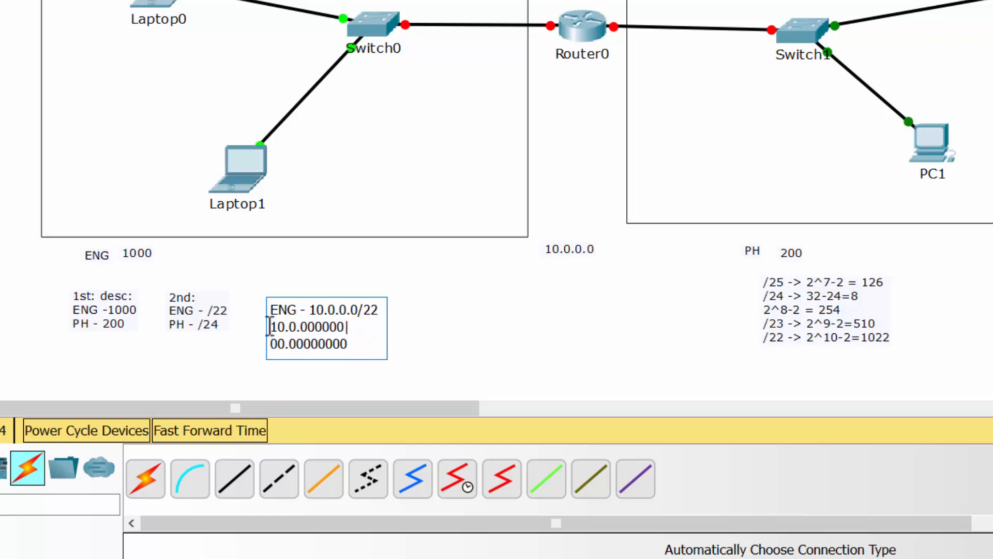
pyautogui.press('Return')
pyautogui.hotkey('ctrl', 'v')
pyautogui.hotkey('shift', 'Left')
pyautogui.hotkey('shift', 'Left')
pyautogui.hotkey('shift', 'Left')
pyautogui.hotkey('shift', 'Left')
pyautogui.hotkey('shift', 'Left')
pyautogui.hotkey('shift', 'Left')
pyautogui.hotkey('shift', 'Left')
pyautogui.hotkey('shift', 'Left')
pyautogui.hotkey('shift', 'Left')
pyautogui.hotkey('shift', 'Left')
pyautogui.hotkey('shift', 'Left')
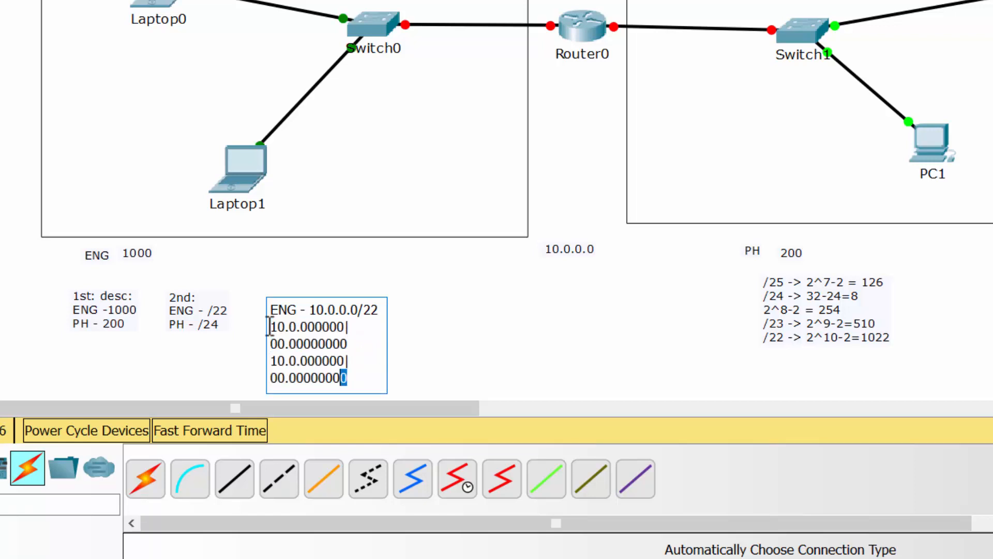
pyautogui.press('BackSpace')
pyautogui.press('BackSpace')
pyautogui.write('1')
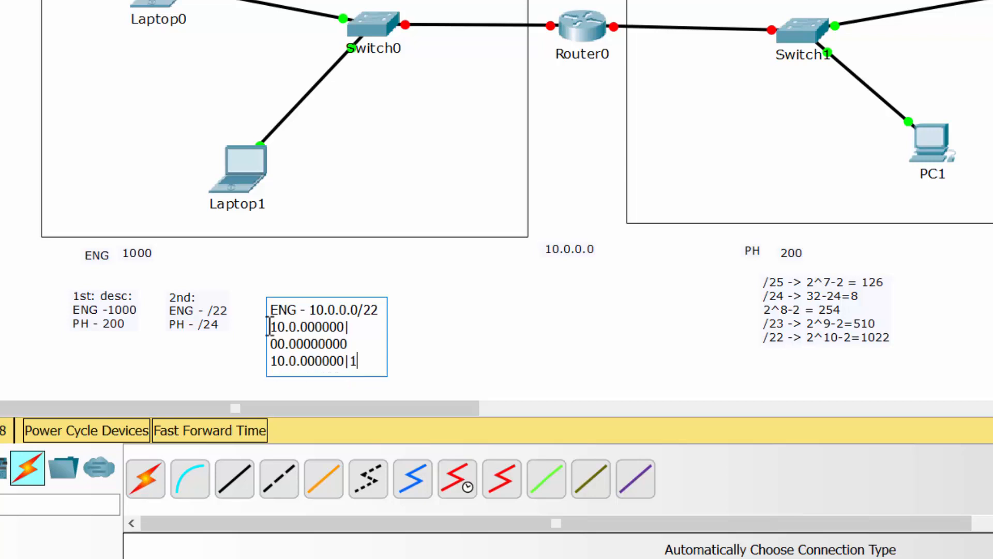
pyautogui.write('1.11111111')
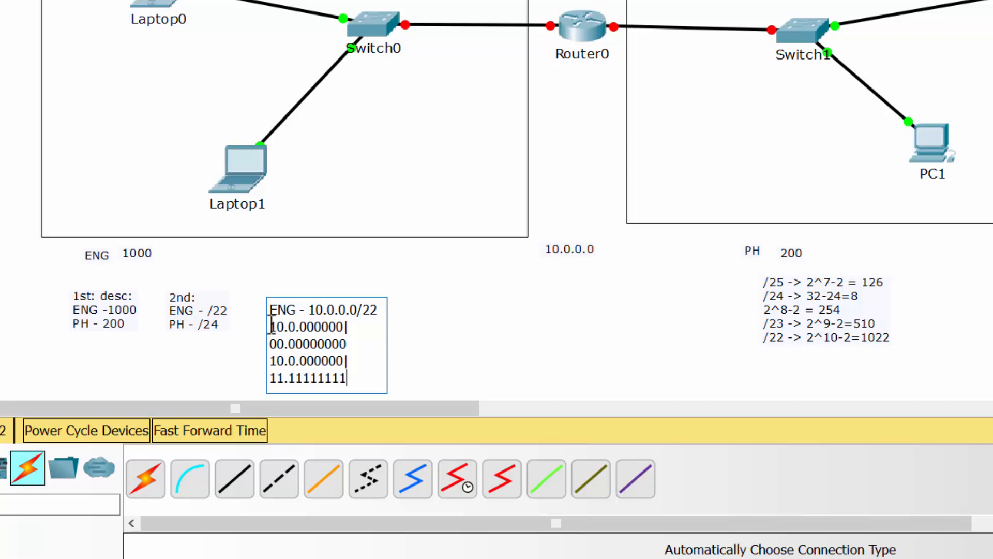
pyautogui.click(268, 324)
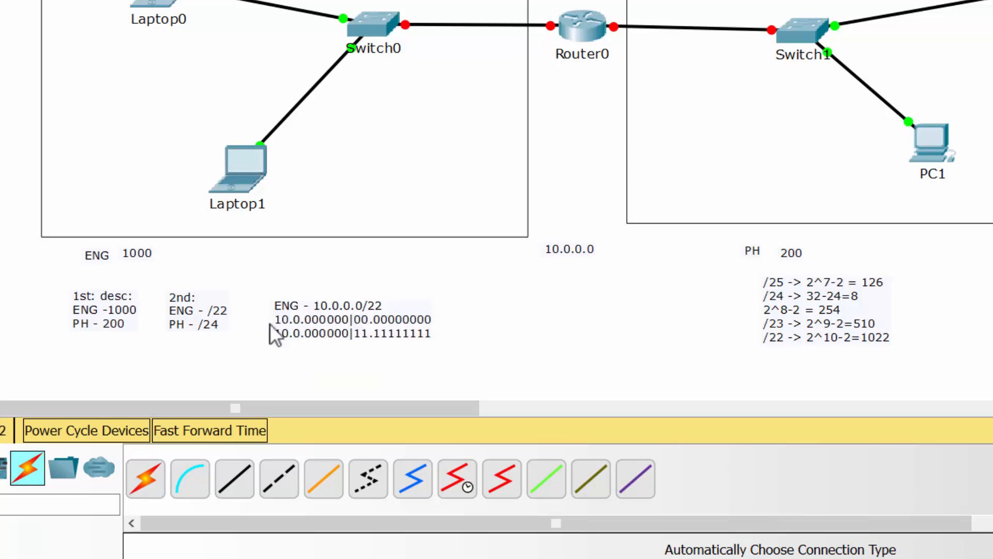
pyautogui.moveTo(363, 317); pyautogui.dragTo(360, 288)
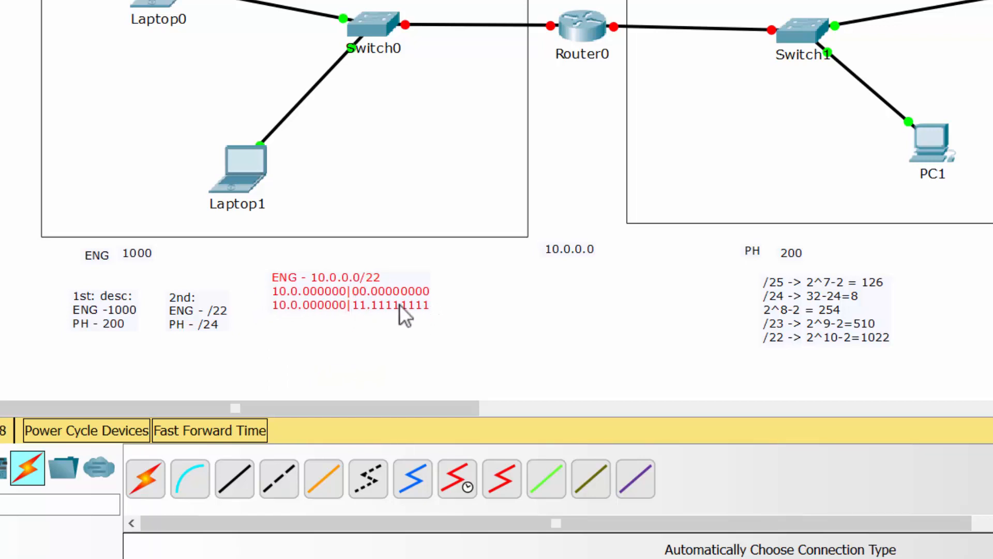
# Step: Paste a copy of the ENG note below it and rewrite it as "PH - 10.0.4.0/24" with line "10.0.0.00000000"
pyautogui.hotkey('ctrl', 'v')
pyautogui.moveTo(379, 251); pyautogui.dragTo(377, 358)
pyautogui.doubleClick(377, 358)
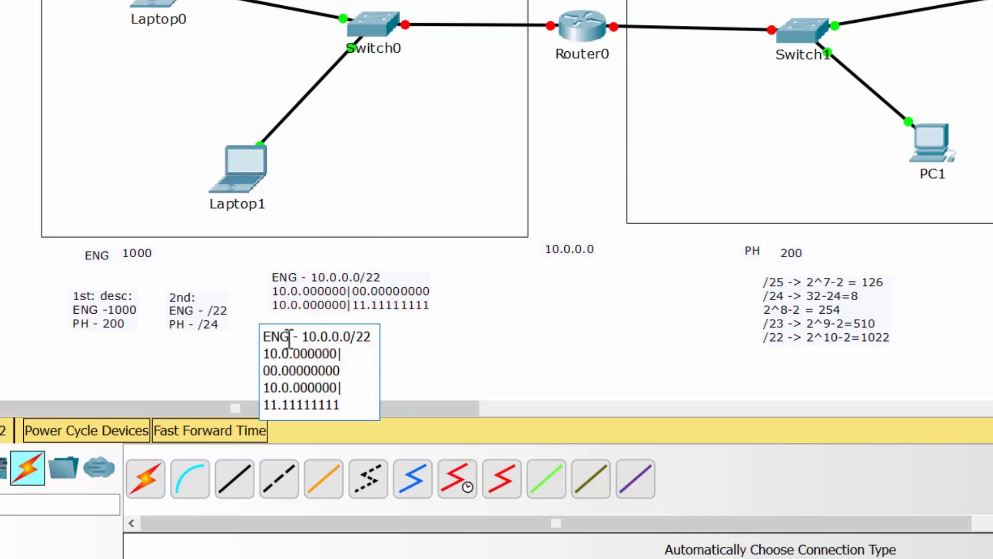
pyautogui.moveTo(290, 338); pyautogui.dragTo(210, 336)
pyautogui.write('PH')
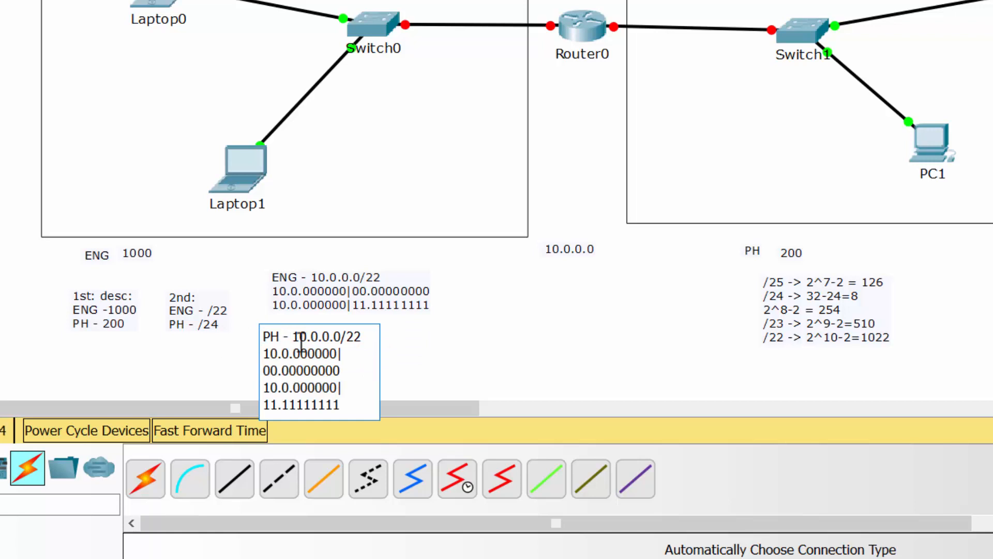
pyautogui.click(363, 336)
pyautogui.press('BackSpace')
pyautogui.press('BackSpace')
pyautogui.press('BackSpace')
pyautogui.press('BackSpace')
pyautogui.press('BackSpace')
pyautogui.press('BackSpace')
pyautogui.moveTo(350, 407); pyautogui.dragTo(295, 354)
pyautogui.write('0')
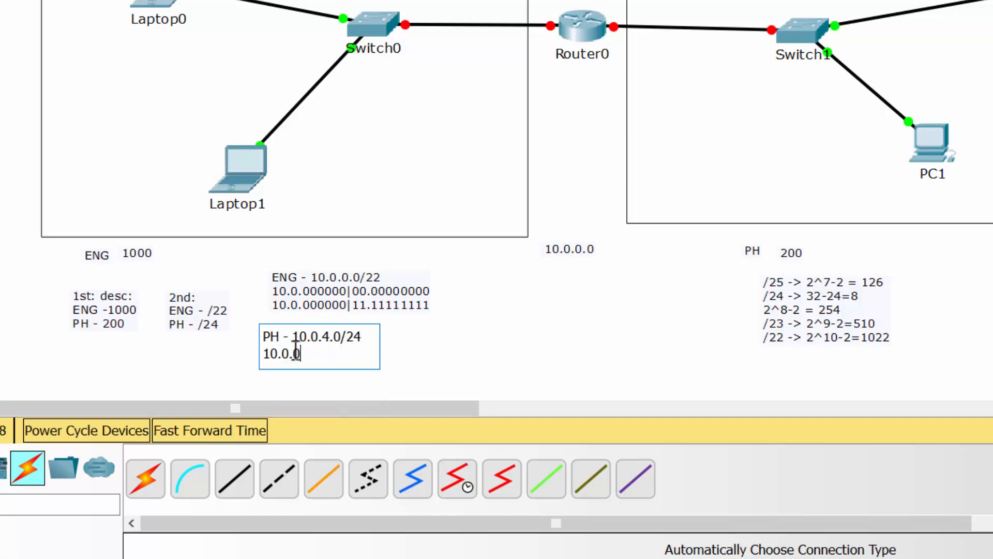
pyautogui.write('.0000000')
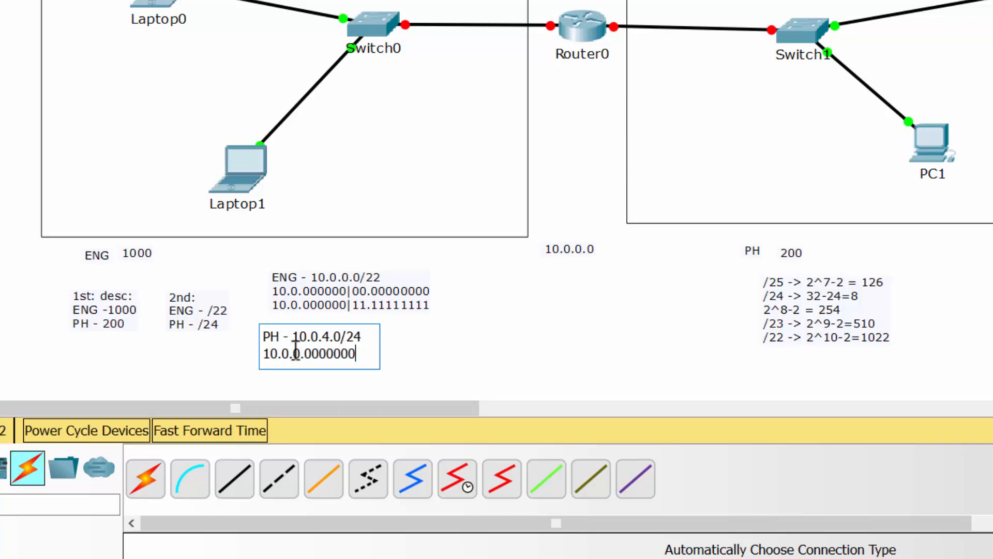
pyautogui.write('0')
# Step: Duplicate the PH note's binary line and change the copy to "10.0.0.11111111"
pyautogui.hotkey('shift', 'Home')
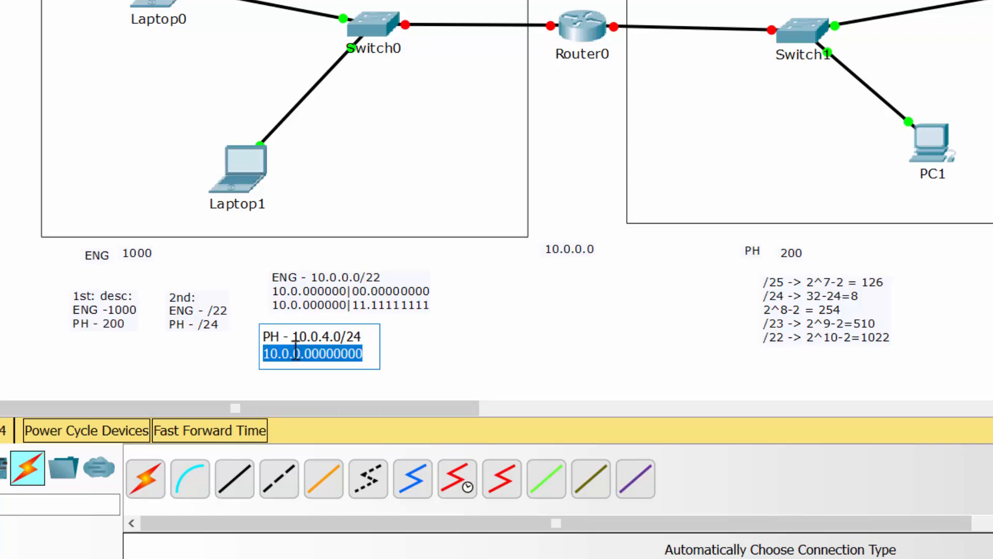
pyautogui.hotkey('ctrl', 'c')
pyautogui.press('End')
pyautogui.press('Return')
pyautogui.hotkey('ctrl', 'v')
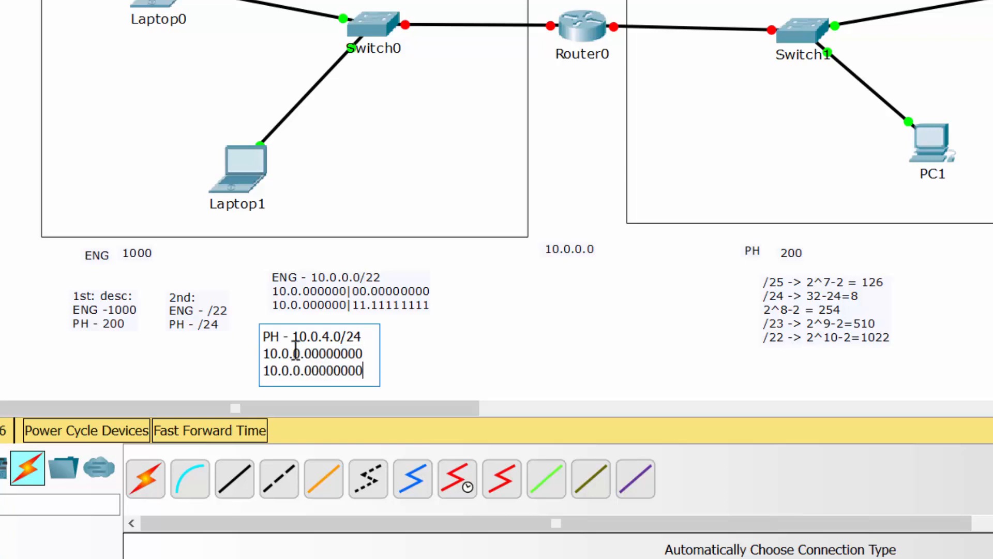
pyautogui.press('BackSpace')
pyautogui.press('BackSpace')
pyautogui.press('BackSpace')
pyautogui.press('BackSpace')
pyautogui.press('BackSpace')
pyautogui.press('BackSpace')
pyautogui.press('BackSpace')
pyautogui.press('BackSpace')
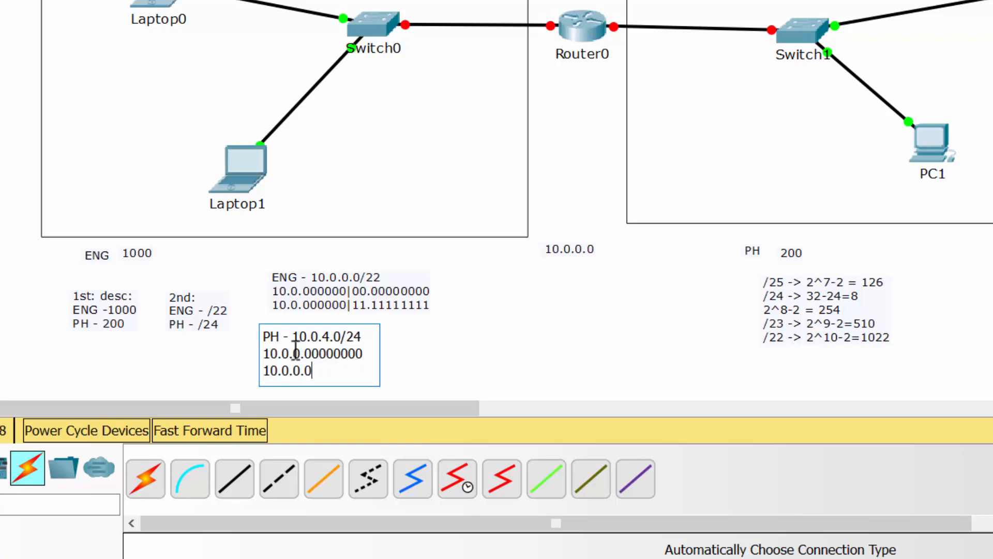
pyautogui.write('11111111')
pyautogui.click(498, 347)
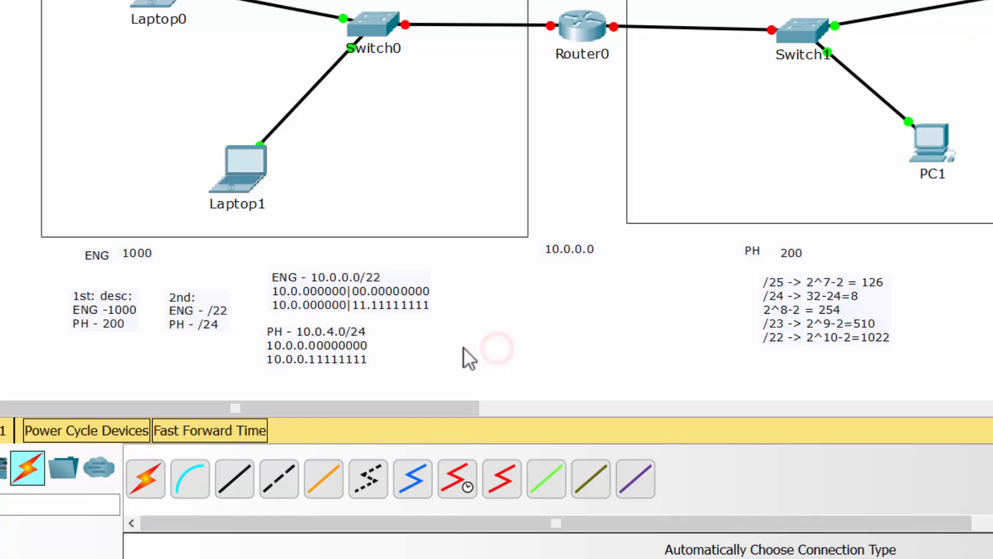
# Step: Change the third octet to 4 in both binary lines of the PH note and realign the note
pyautogui.click(340, 344)
pyautogui.moveTo(340, 344); pyautogui.dragTo(346, 345)
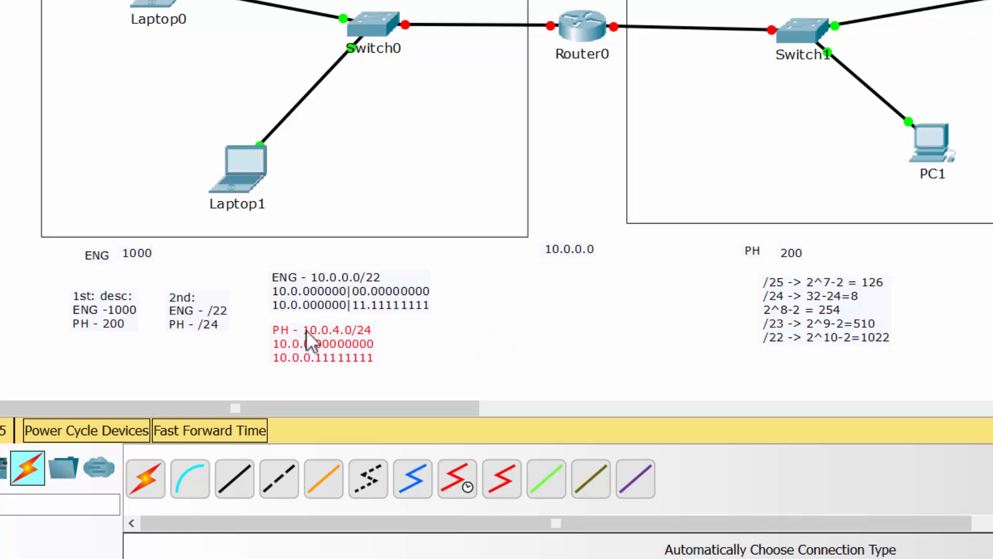
pyautogui.doubleClick(303, 347)
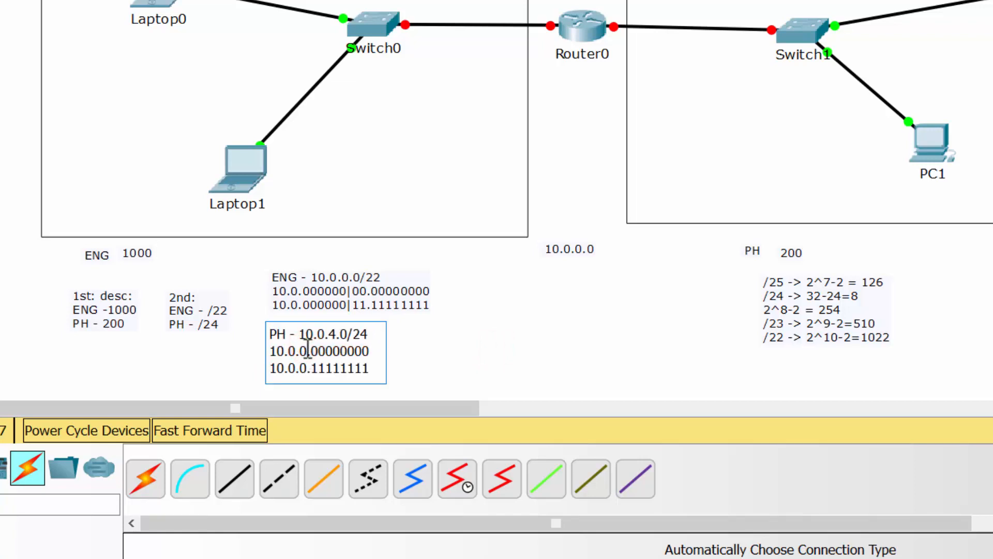
pyautogui.click(306, 350)
pyautogui.press('BackSpace')
pyautogui.write('3')
pyautogui.press('BackSpace')
pyautogui.write('4')
pyautogui.press('Down')
pyautogui.press('BackSpace')
pyautogui.write('4')
pyautogui.click(485, 344)
pyautogui.click(344, 343)
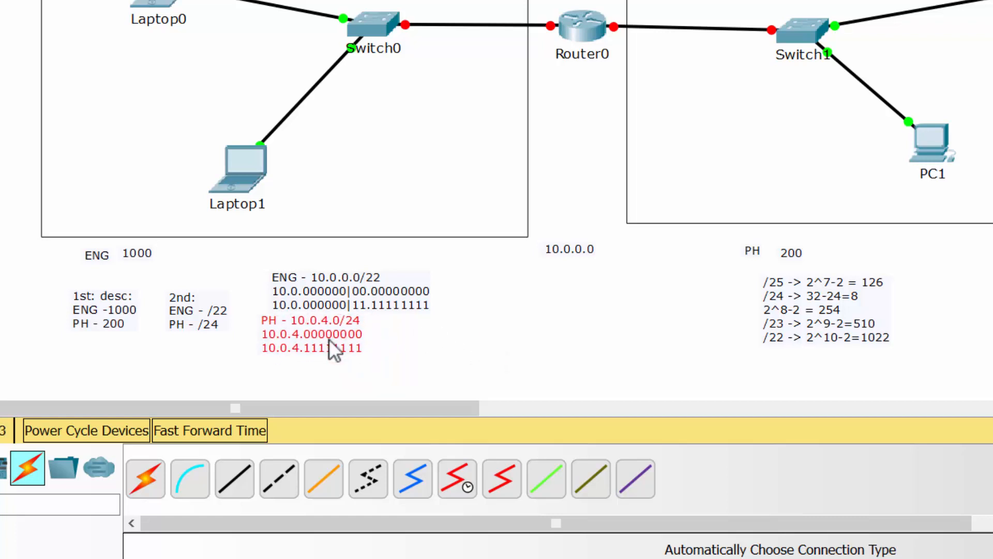
pyautogui.moveTo(329, 339); pyautogui.dragTo(341, 340)
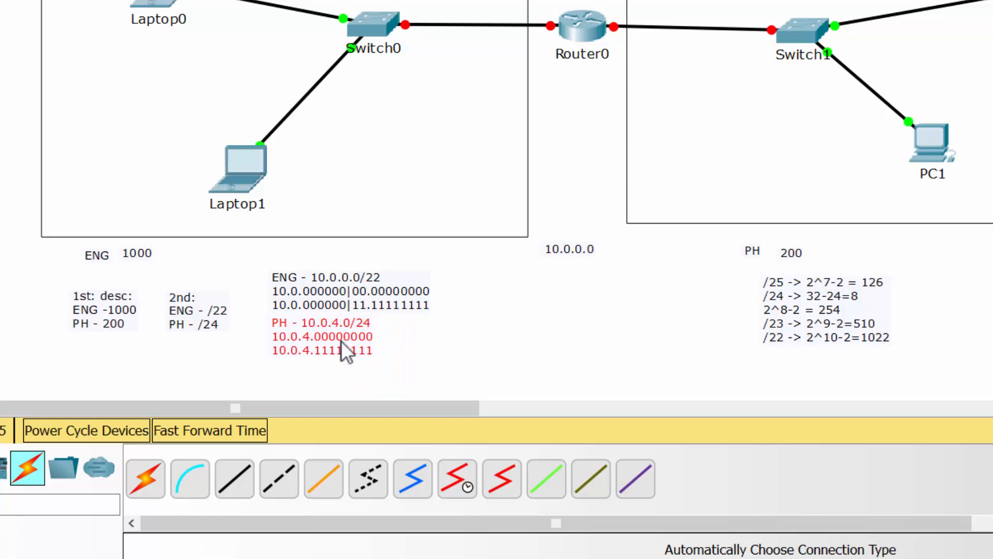
# Step: Add a note next to the ENG note reading "10.0.0.0/22" and "10.0.3.255/22", then nudge it into place
pyautogui.click(417, 333)
pyautogui.press('n')
pyautogui.click(462, 286)
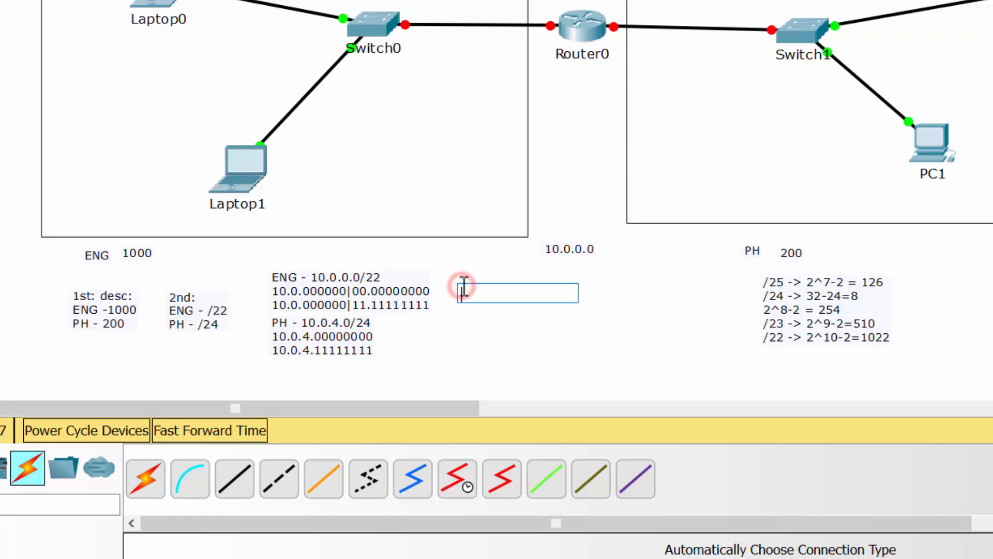
pyautogui.write('10.0.0')
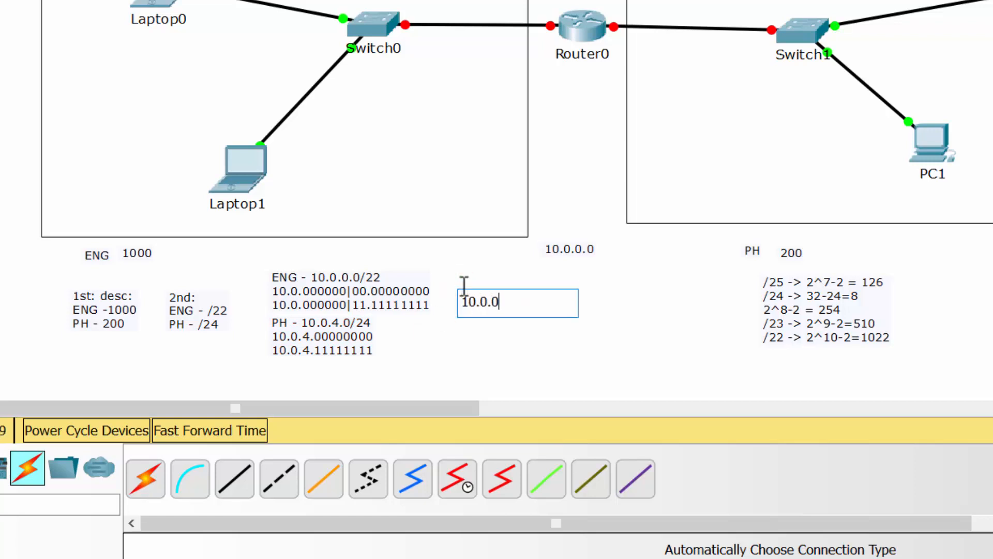
pyautogui.write('.0/22')
pyautogui.press('Return')
pyautogui.write('10.0')
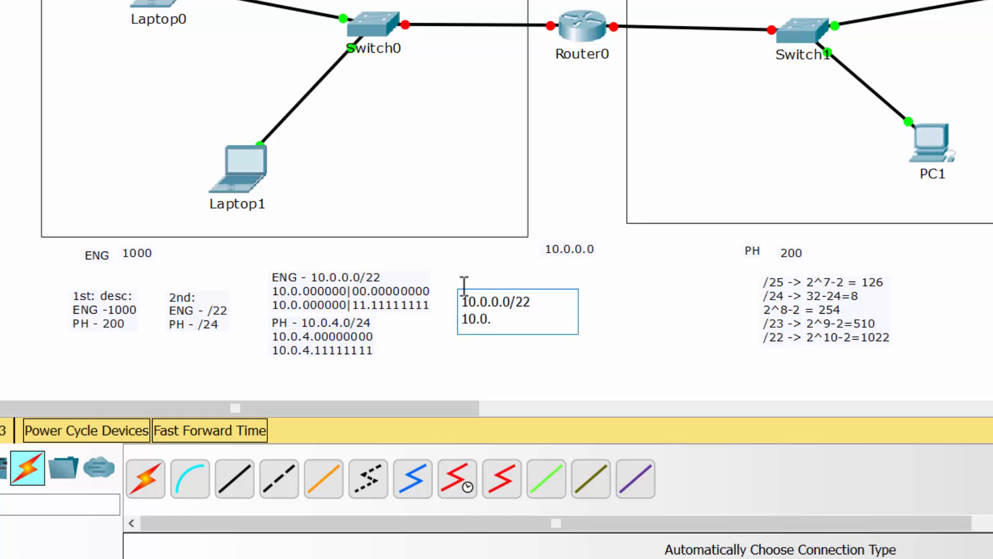
pyautogui.write('.3.244/')
pyautogui.write('22')
pyautogui.press('BackSpace')
pyautogui.press('BackSpace')
pyautogui.press('BackSpace')
pyautogui.press('BackSpace')
pyautogui.press('BackSpace')
pyautogui.write('44')
pyautogui.press('BackSpace')
pyautogui.press('BackSpace')
pyautogui.write('555/22')
pyautogui.click(477, 379)
pyautogui.moveTo(503, 309); pyautogui.dragTo(476, 300)
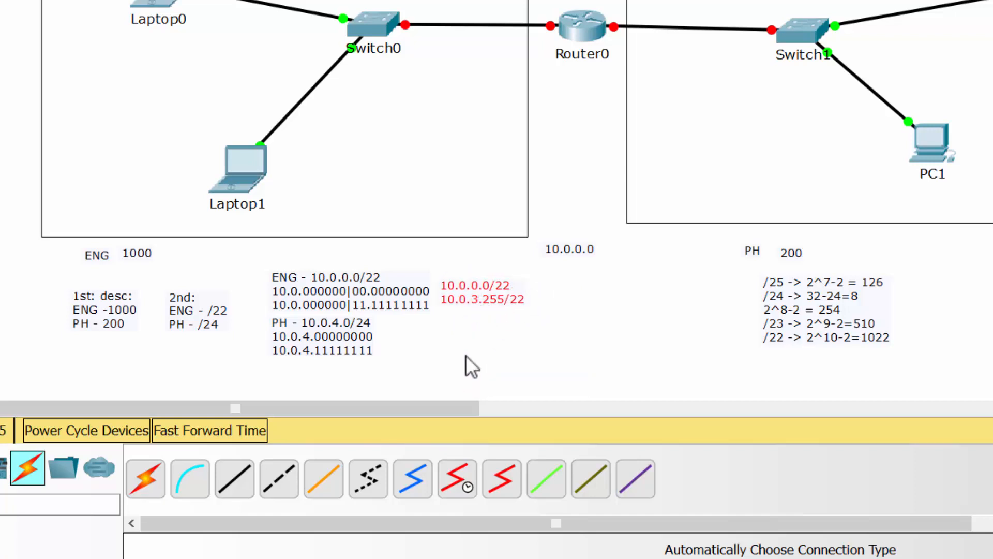
# Step: Add a note next to the PH note reading "10.0.4.0/24" and "10.0.4.255/24"
pyautogui.click(429, 332)
pyautogui.write('10')
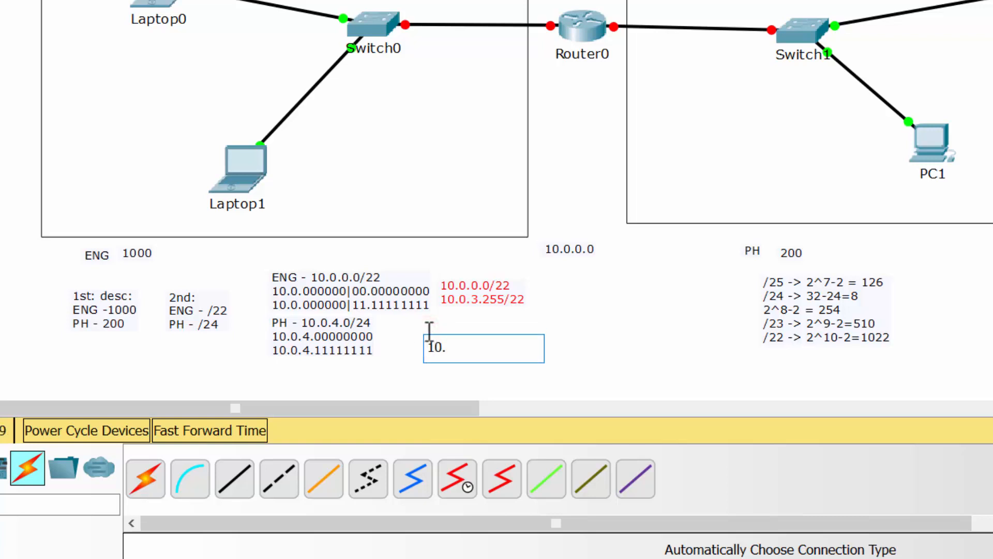
pyautogui.write('.0.5')
pyautogui.press('BackSpace')
pyautogui.write('4.0/24')
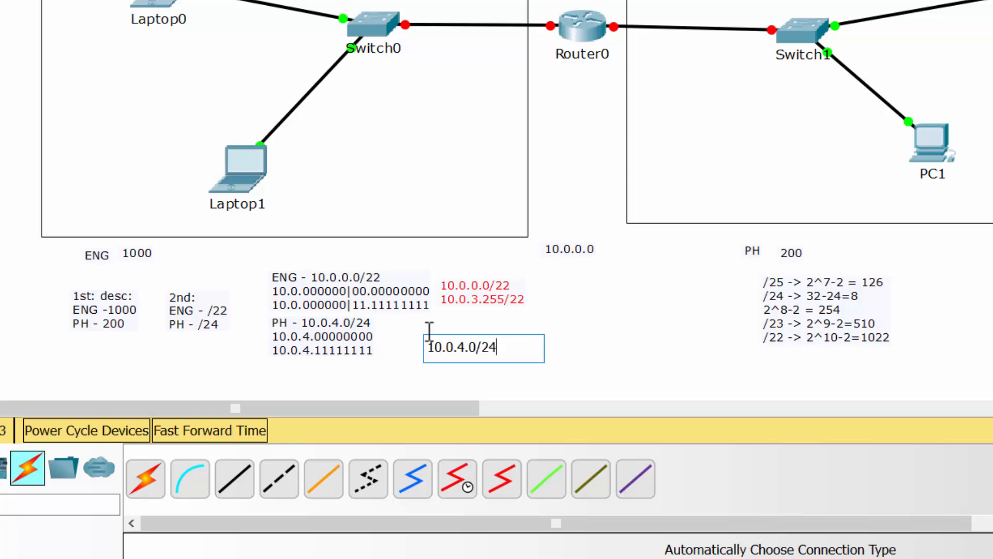
pyautogui.press('Return')
pyautogui.write('10.0.4')
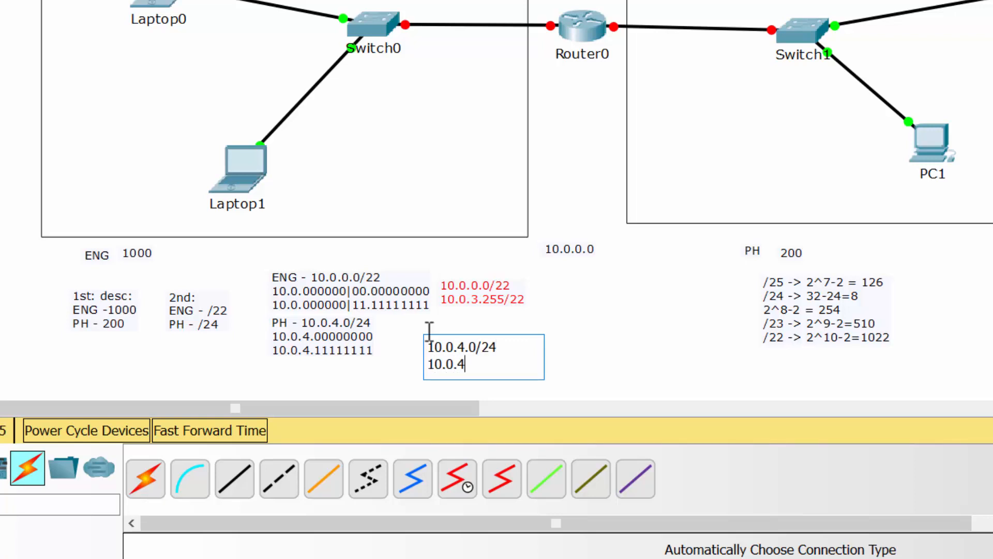
pyautogui.write('.255/24')
pyautogui.press('Escape')
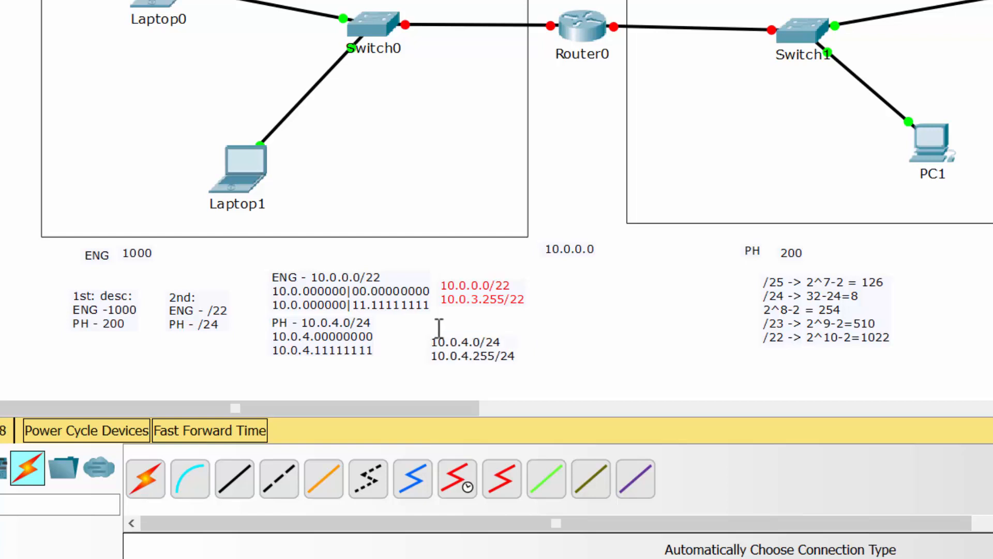
# Step: Nudge the PH address note into line and move the host-count calculation note beside the address notes
pyautogui.moveTo(477, 352)
pyautogui.mouseDown()
pyautogui.moveTo(497, 331)
pyautogui.moveTo(486, 335)
pyautogui.mouseUp()
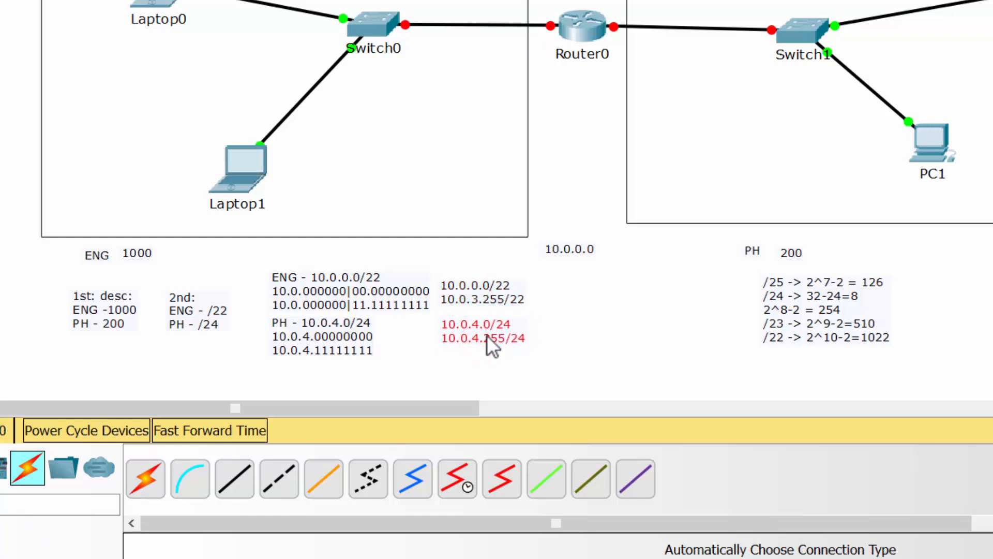
pyautogui.moveTo(720, 256); pyautogui.dragTo(587, 328)
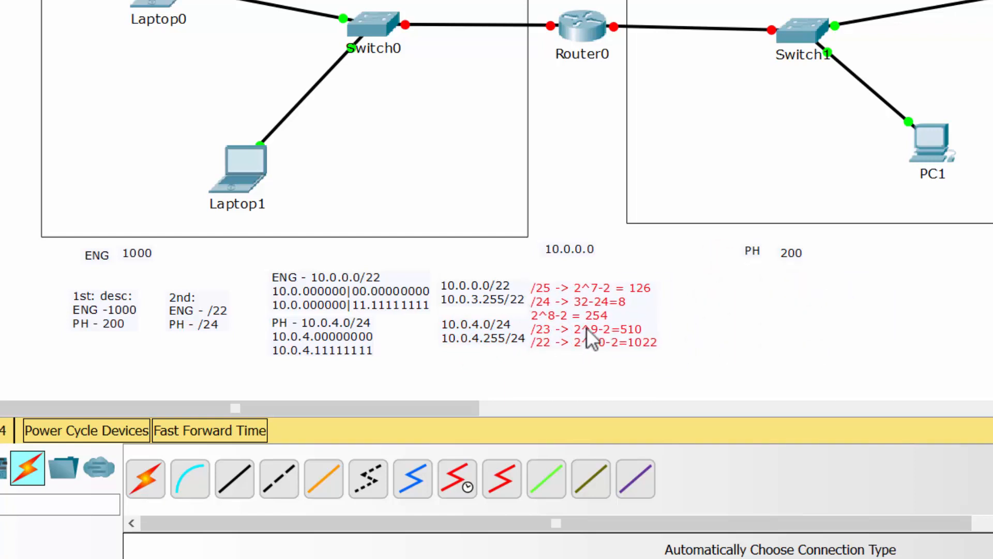
pyautogui.click(706, 322)
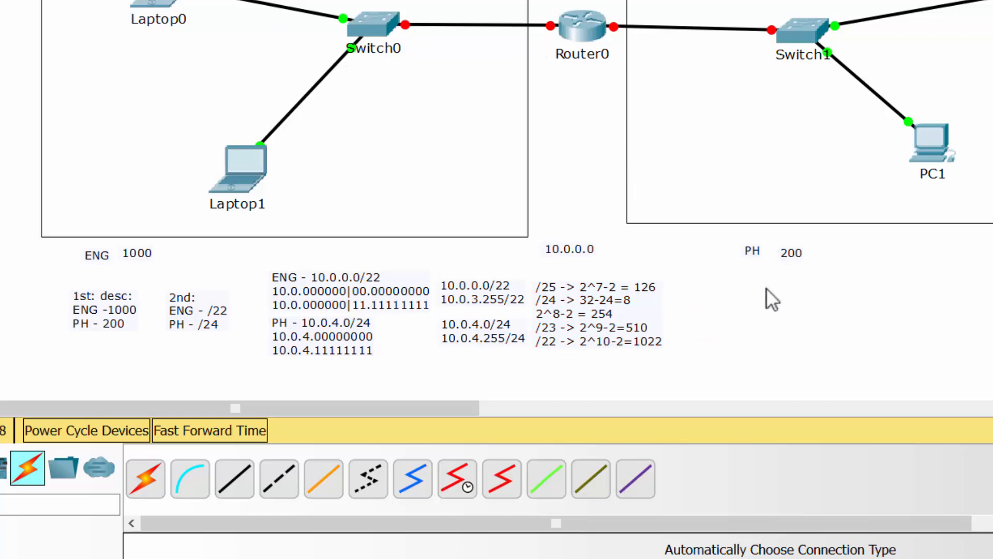
# Step: Add a note reading "Given: router's interfaces will have first useful address in the network / host will have pre-last and last useful addresses"
pyautogui.press('n')
pyautogui.click(708, 277)
pyautogui.write('Given')
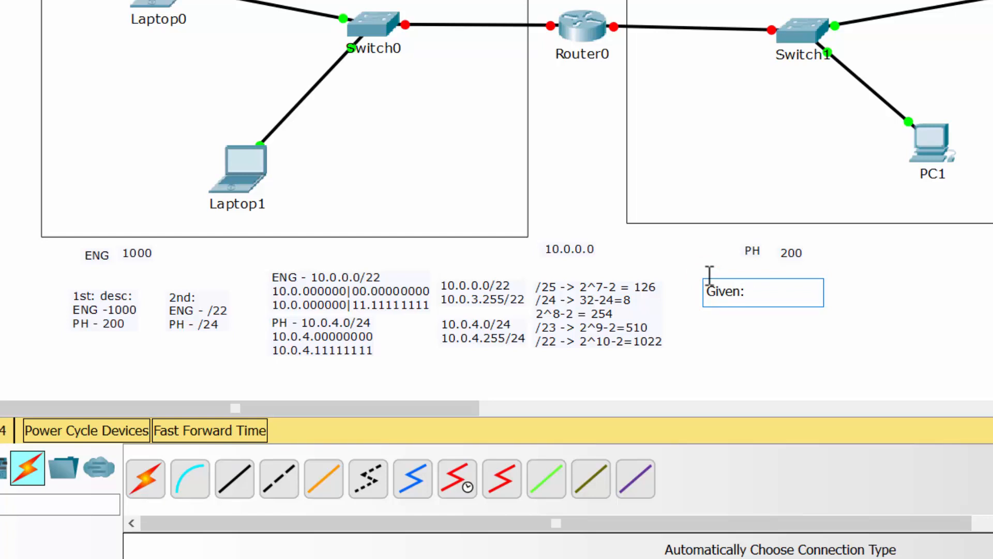
pyautogui.write(':')
pyautogui.press('Return')
pyautogui.write('rou')
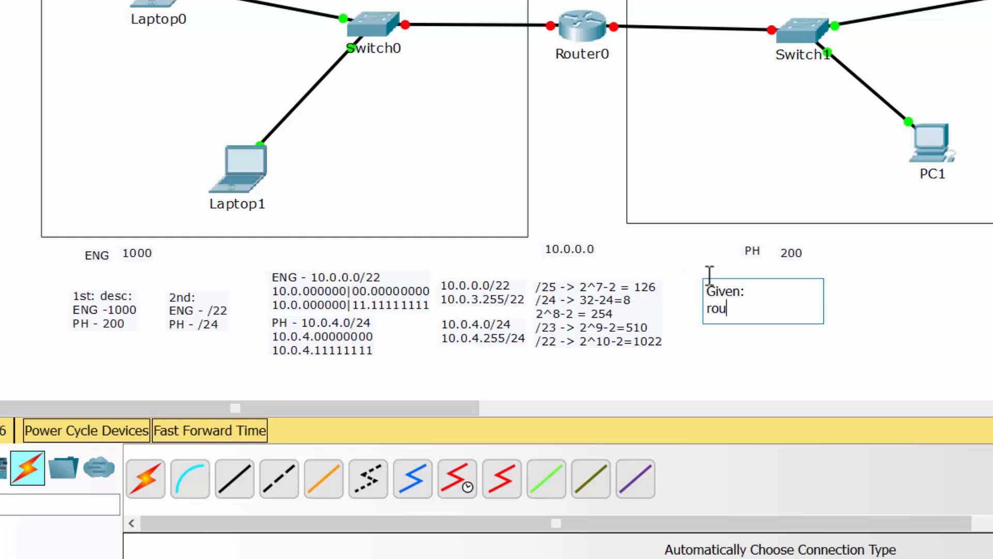
pyautogui.write("ter's inter")
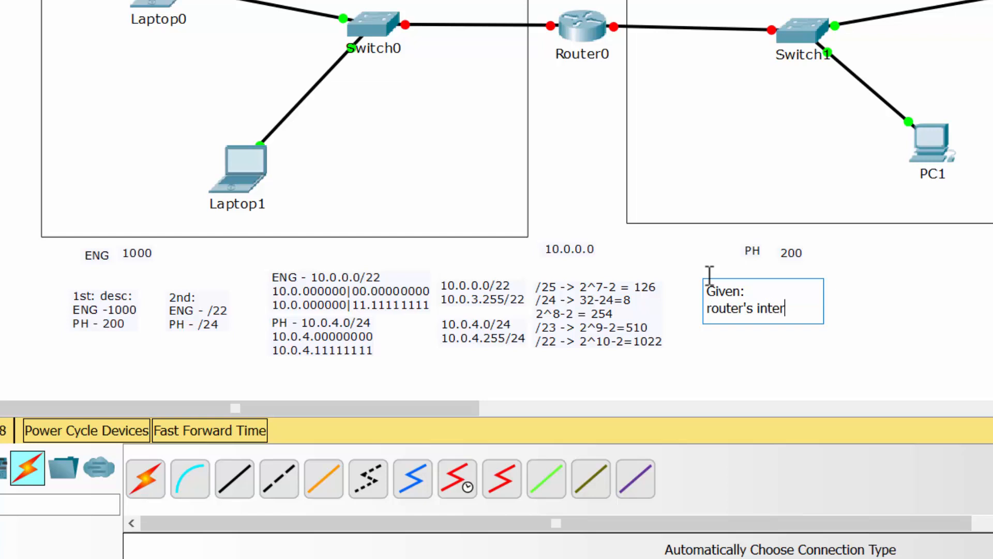
pyautogui.write('faces wil')
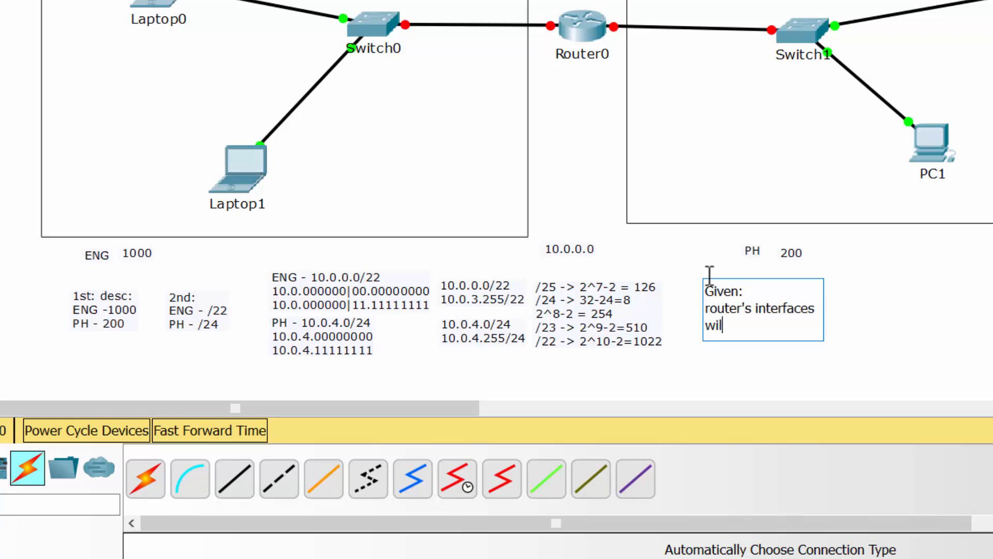
pyautogui.write('l have first')
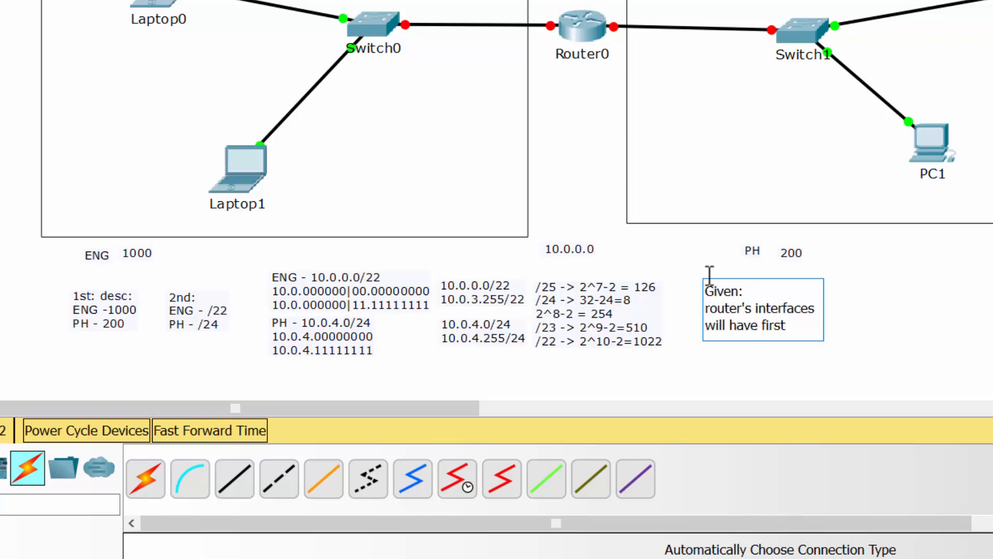
pyautogui.write(' useful ad')
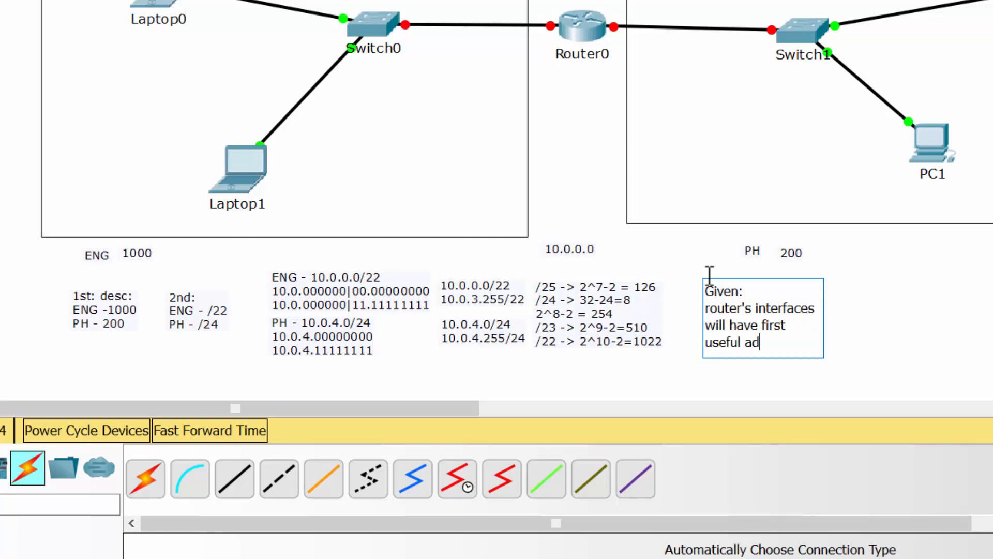
pyautogui.write('dress in the netwo')
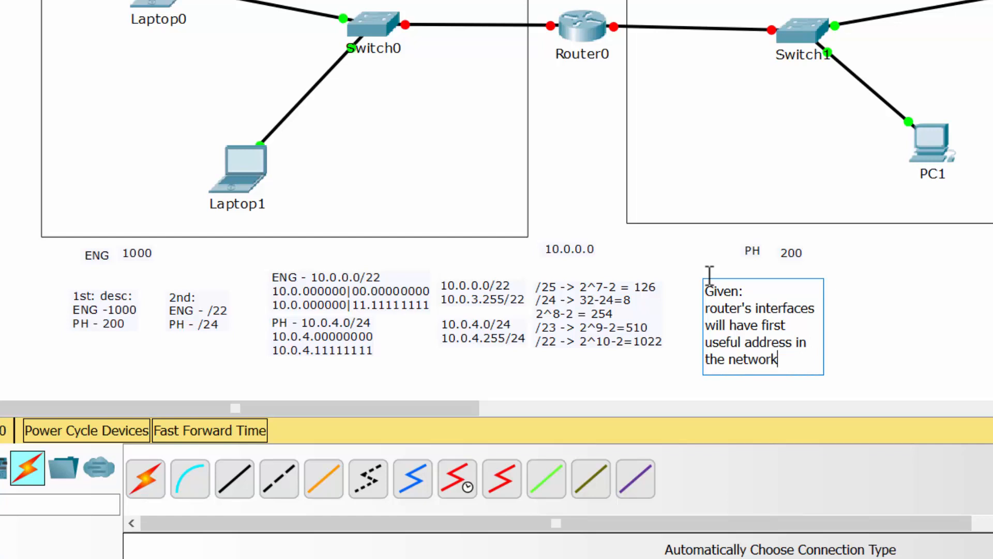
pyautogui.write('rk')
pyautogui.press('Return')
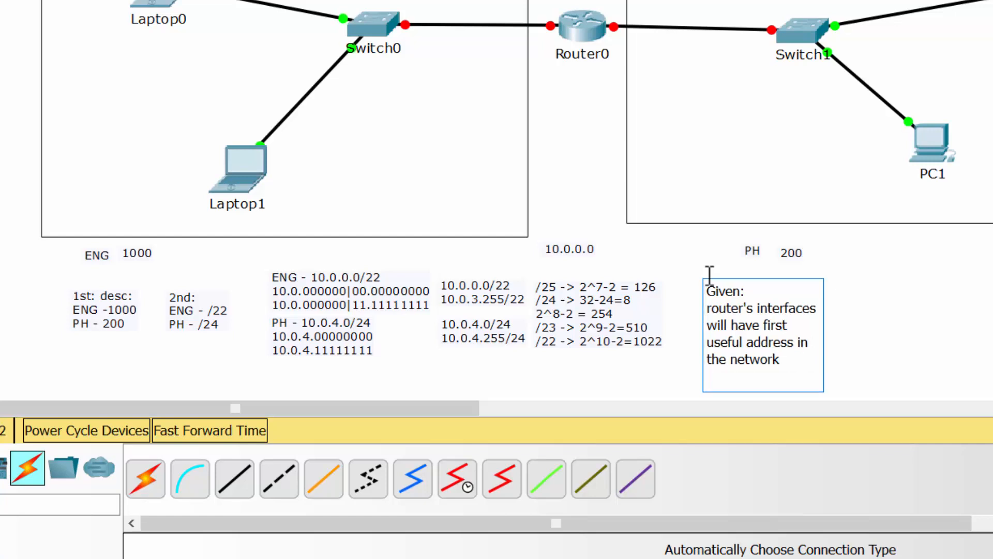
pyautogui.write('host will have pre')
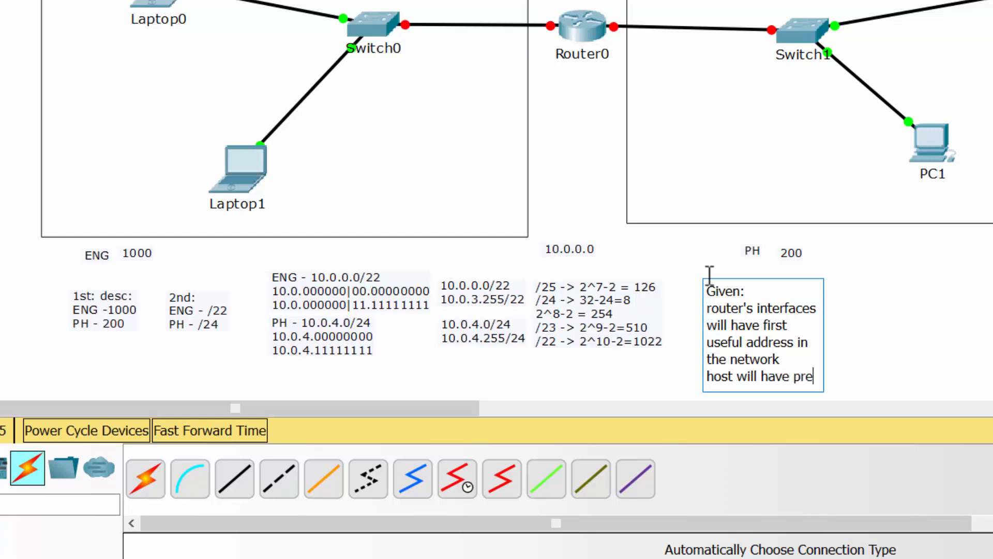
pyautogui.write('-last and la')
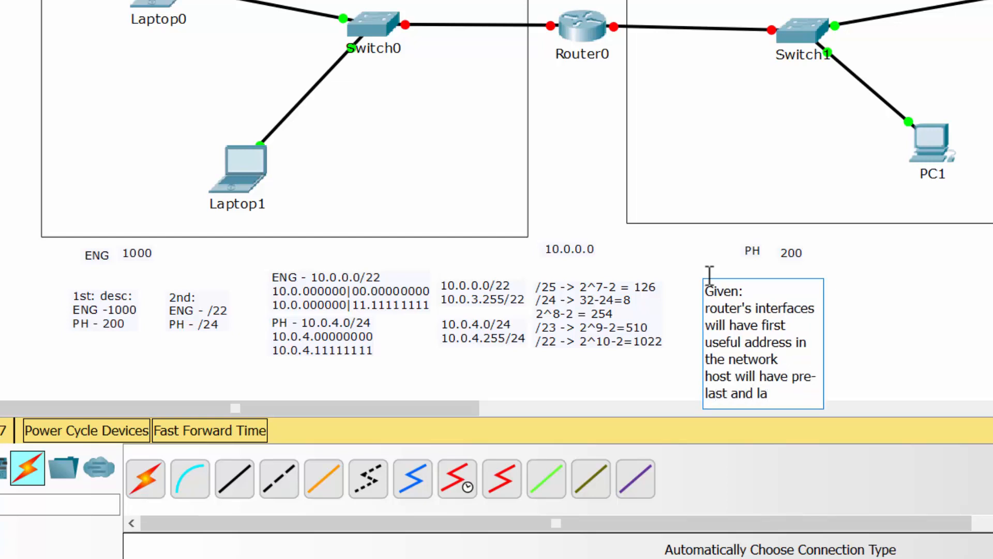
pyautogui.write('st useful addresses')
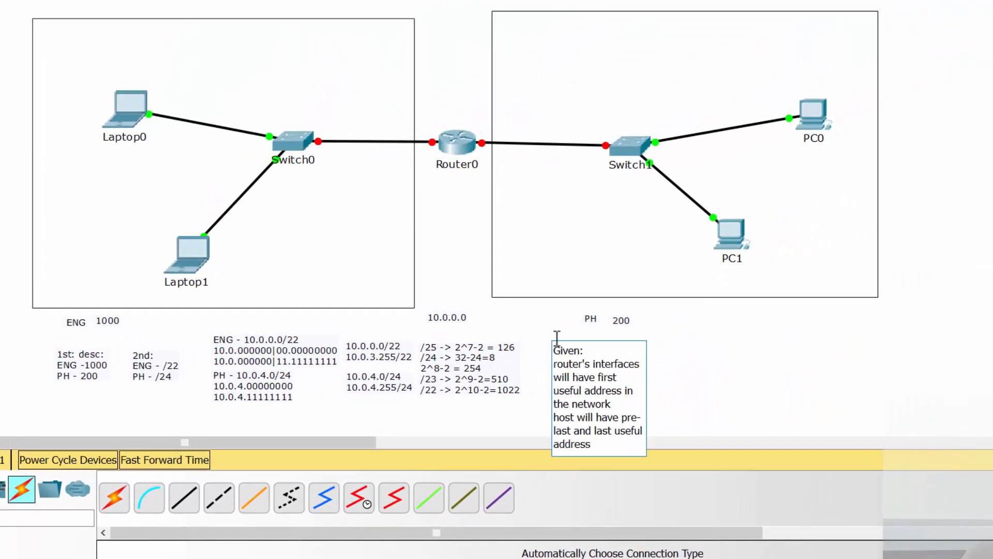
pyautogui.click(801, 343)
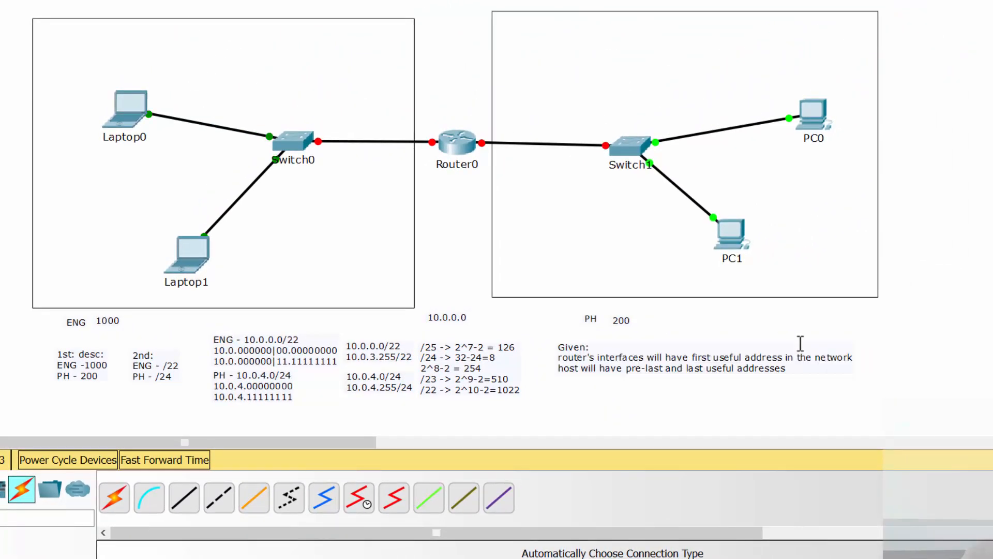
pyautogui.moveTo(662, 354); pyautogui.dragTo(639, 356)
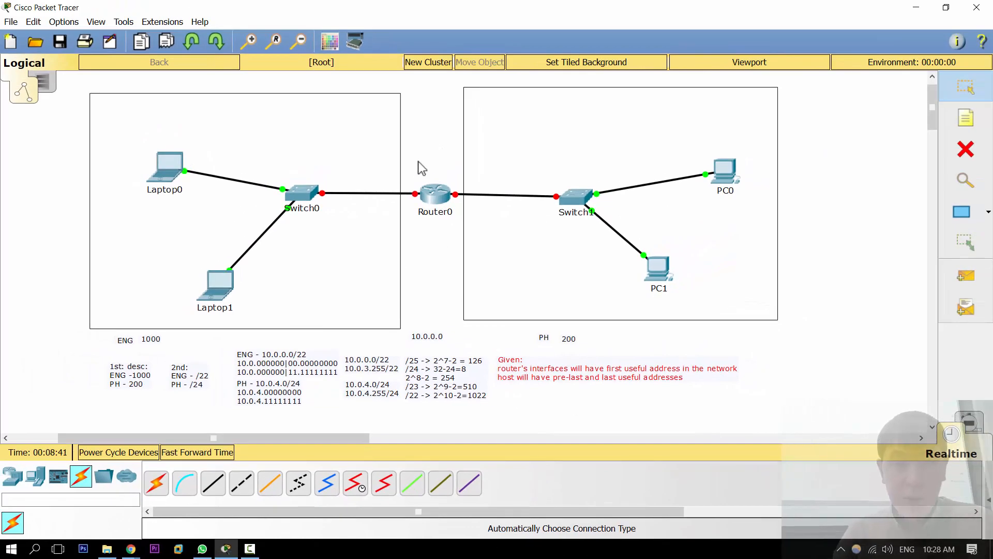
# Step: Turn on Always Show Port Labels in Logical Workspace in the preferences
pyautogui.click(419, 152)
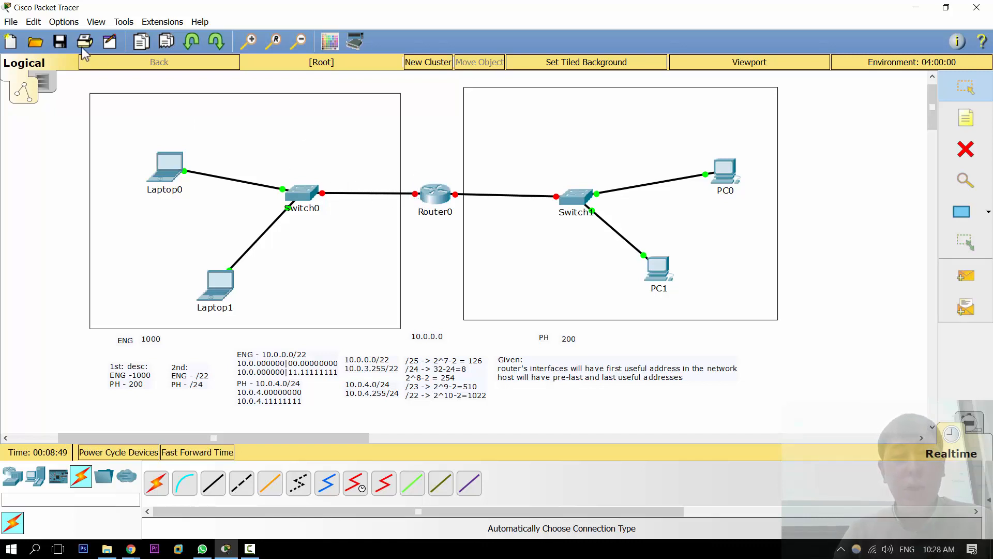
pyautogui.click(64, 22)
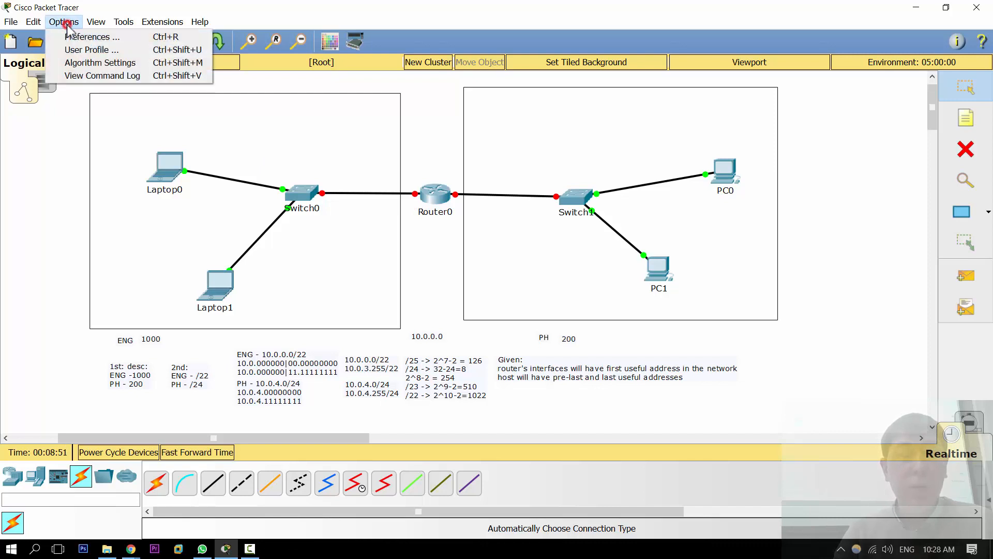
pyautogui.click(69, 36)
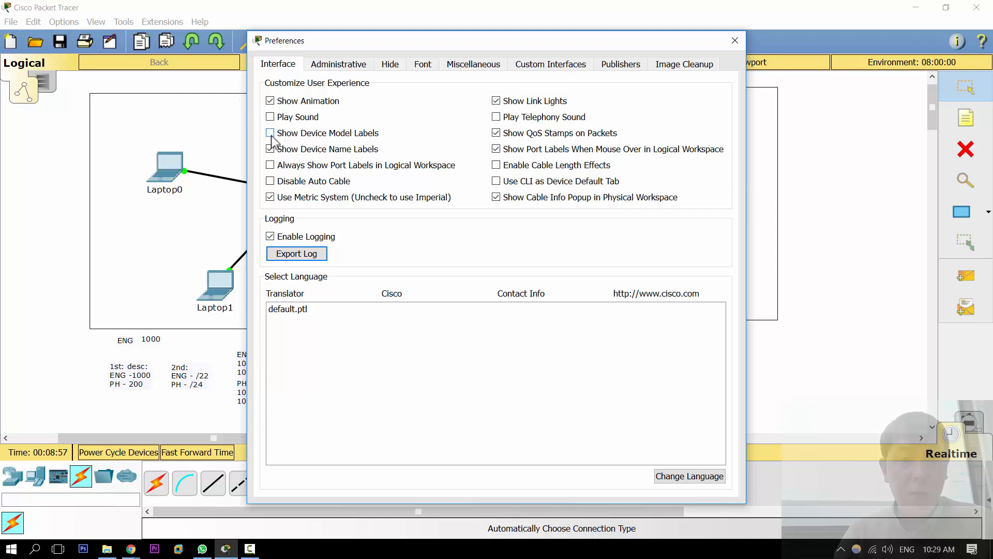
pyautogui.click(270, 165)
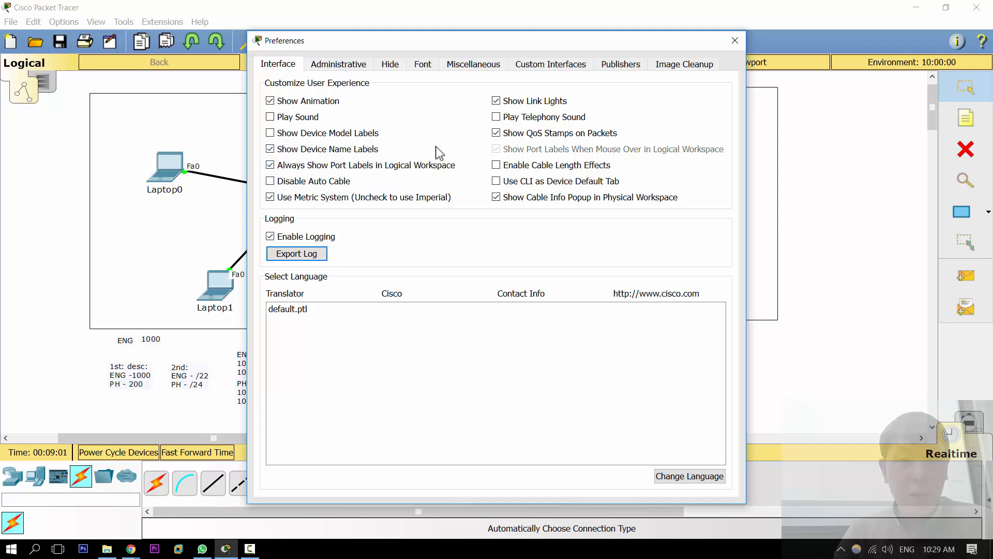
pyautogui.click(735, 42)
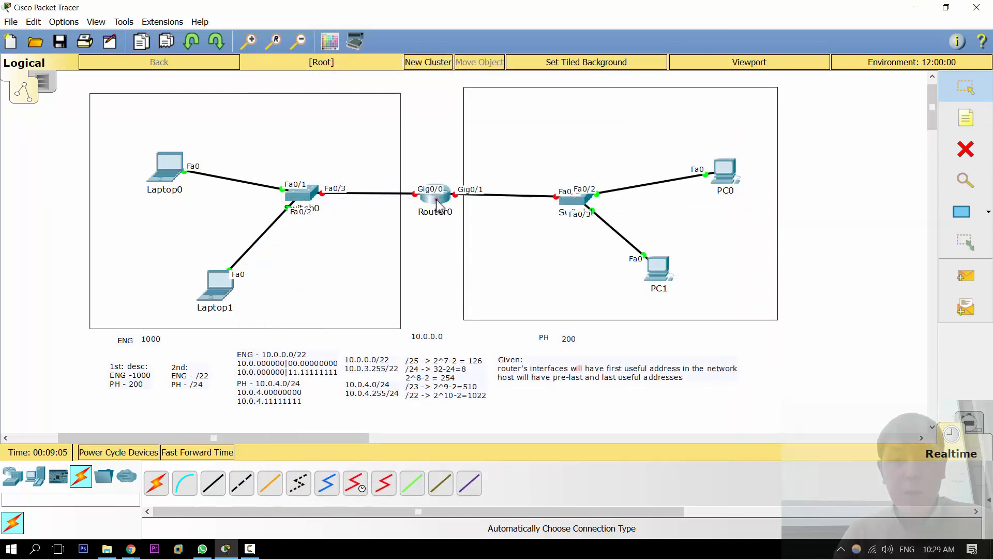
# Step: Raise Router0 above the LANs and move the ENG and PH labels into the top of their areas
pyautogui.moveTo(436, 205); pyautogui.dragTo(436, 157)
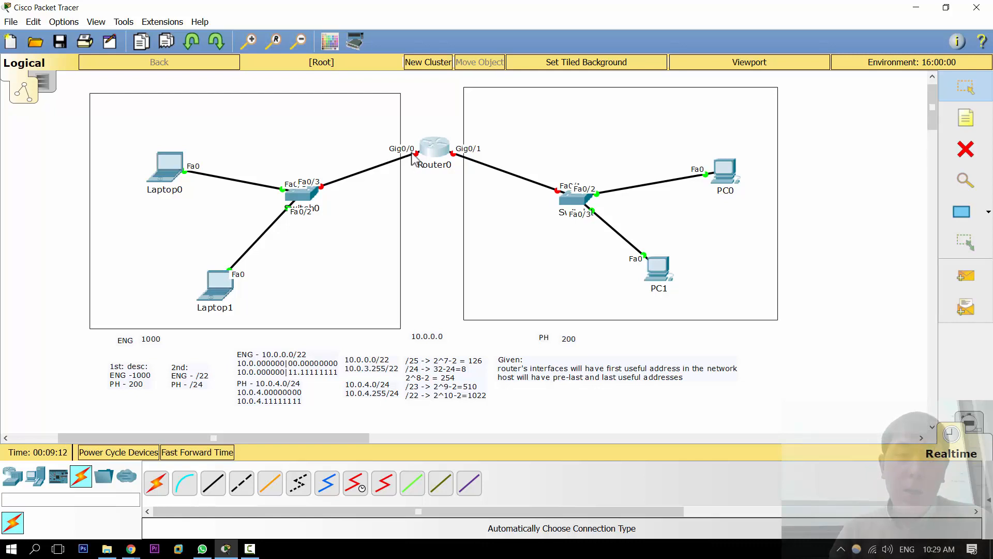
pyautogui.click(429, 228)
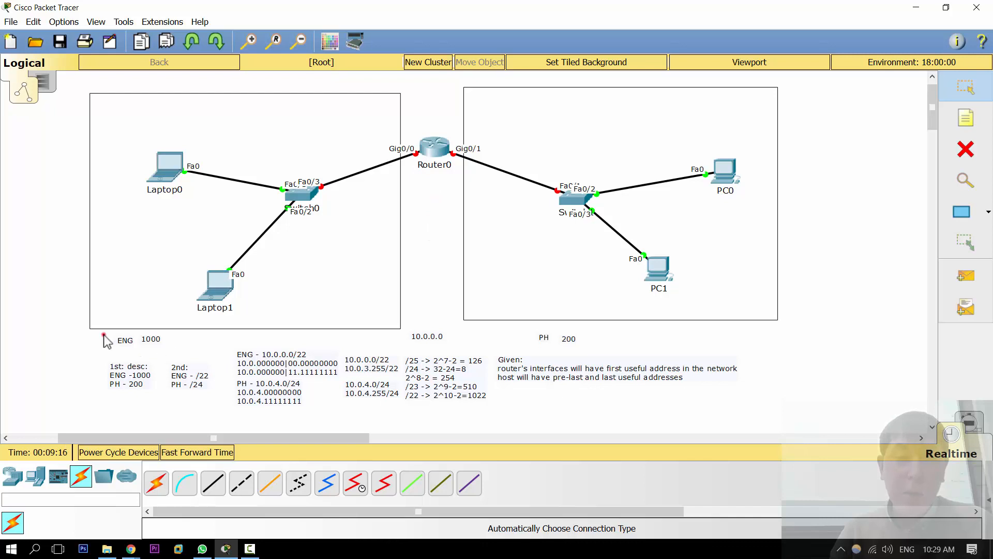
pyautogui.moveTo(95, 327); pyautogui.dragTo(166, 109)
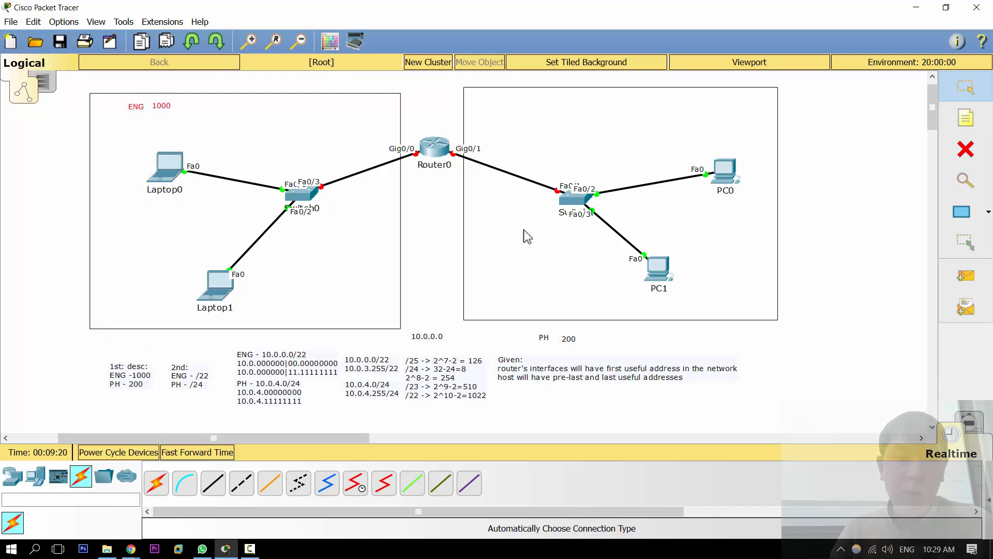
pyautogui.moveTo(604, 327); pyautogui.dragTo(597, 105)
pyautogui.click(855, 149)
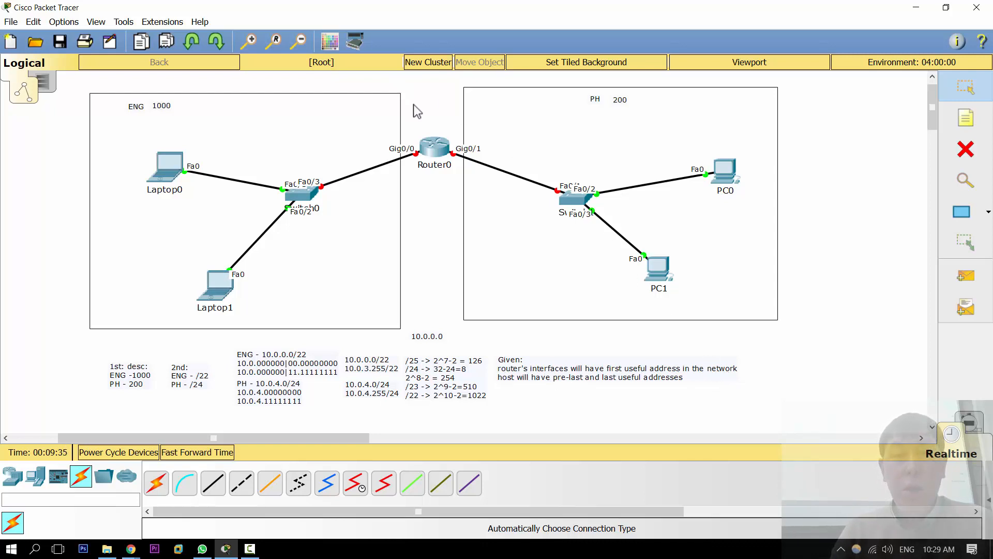
# Step: Add a note reading "10.0.0.1/22" beside the router's Gig0/0 interface
pyautogui.press('n')
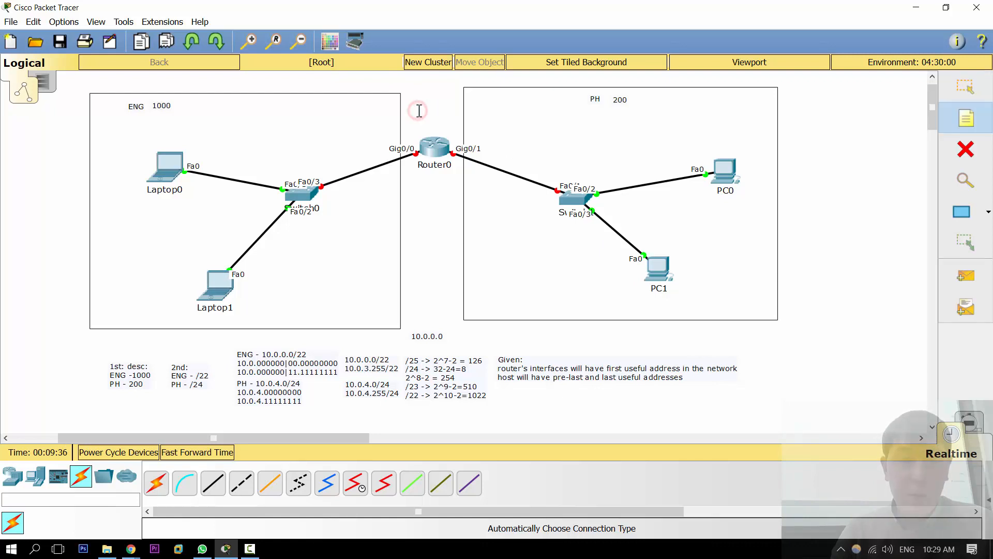
pyautogui.click(373, 136)
pyautogui.write('10.0.0.1/22')
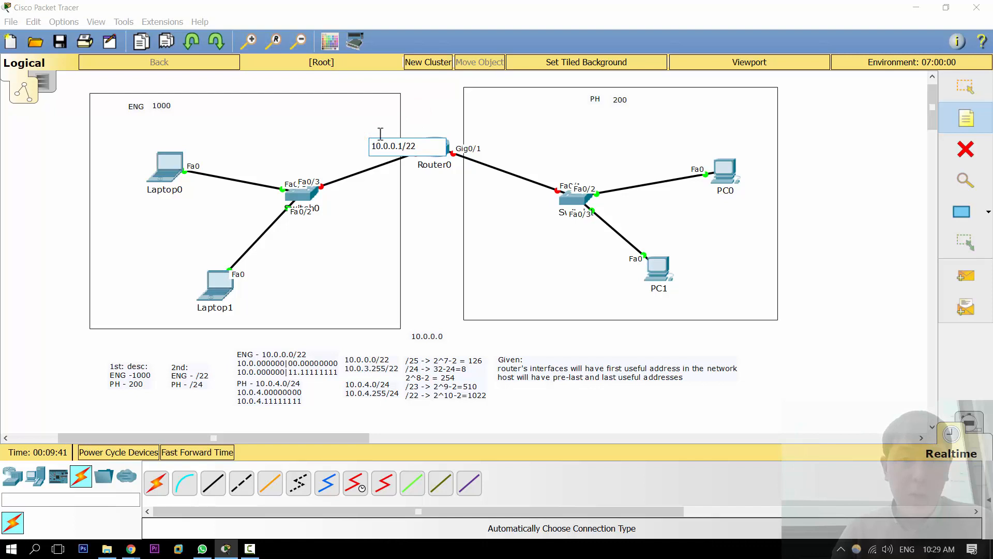
pyautogui.press('Escape')
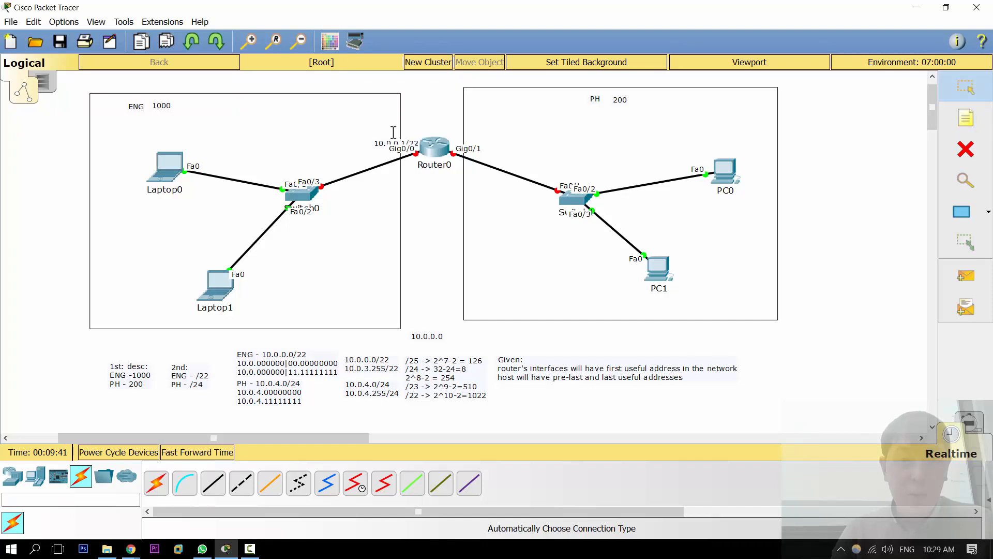
pyautogui.moveTo(410, 147); pyautogui.dragTo(401, 139)
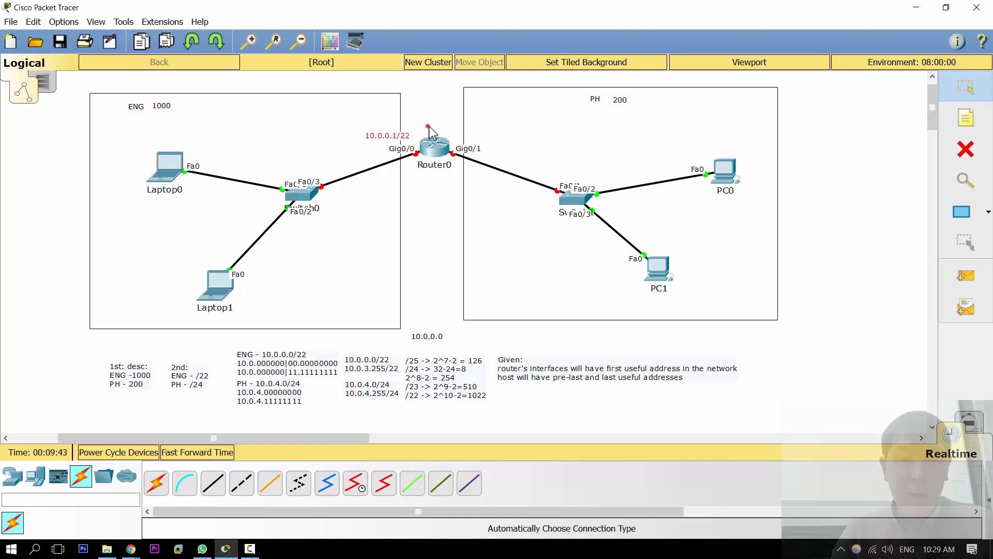
# Step: Add a note reading "10.0.4.1/24" beside the Gig0/1 interface and realign both interface address notes
pyautogui.press('n')
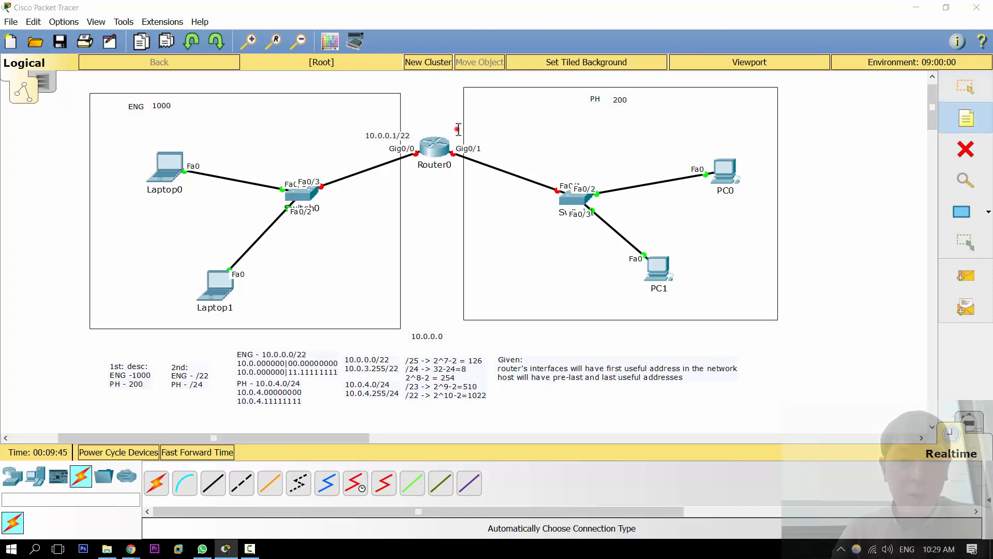
pyautogui.click(458, 129)
pyautogui.write('10.0.')
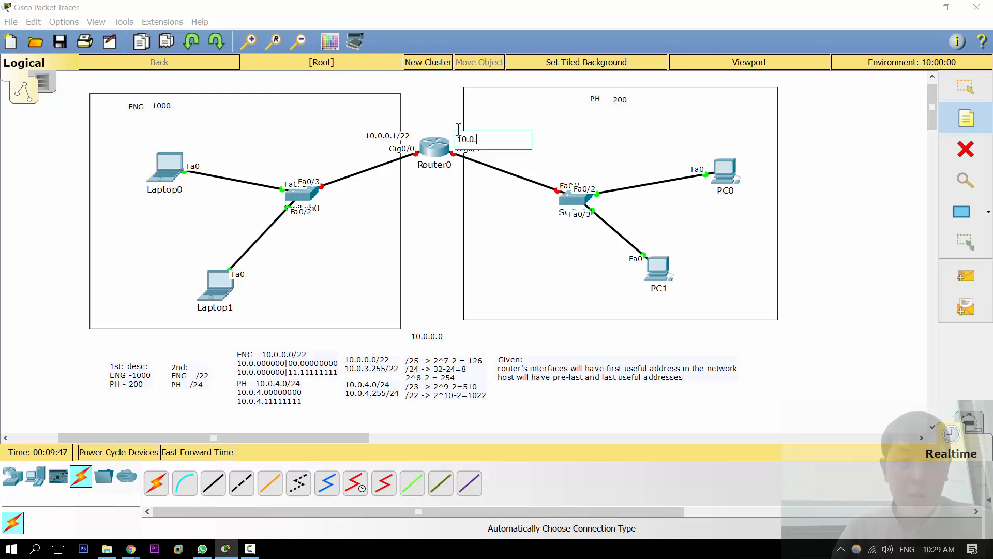
pyautogui.write('4.1/24')
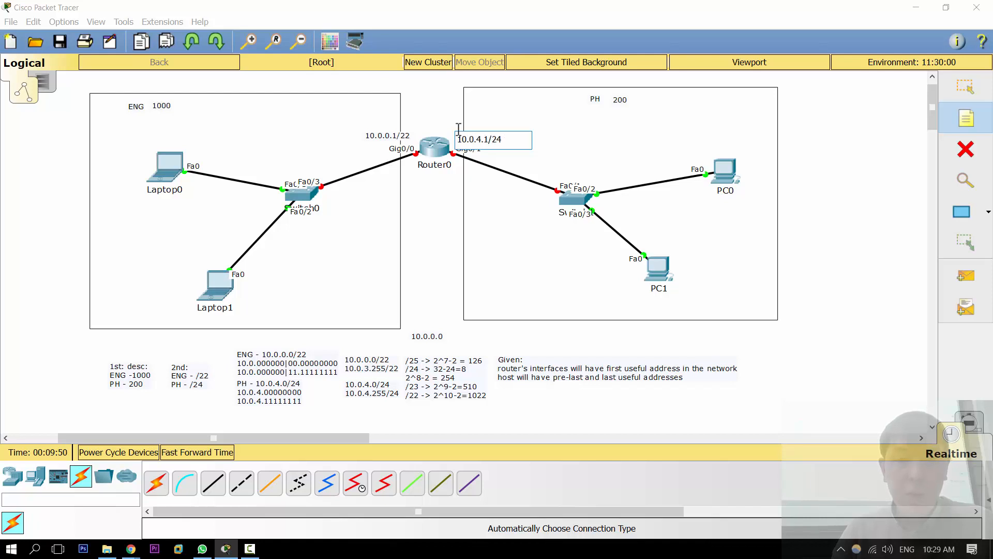
pyautogui.press('Escape')
pyautogui.moveTo(473, 135); pyautogui.dragTo(498, 154)
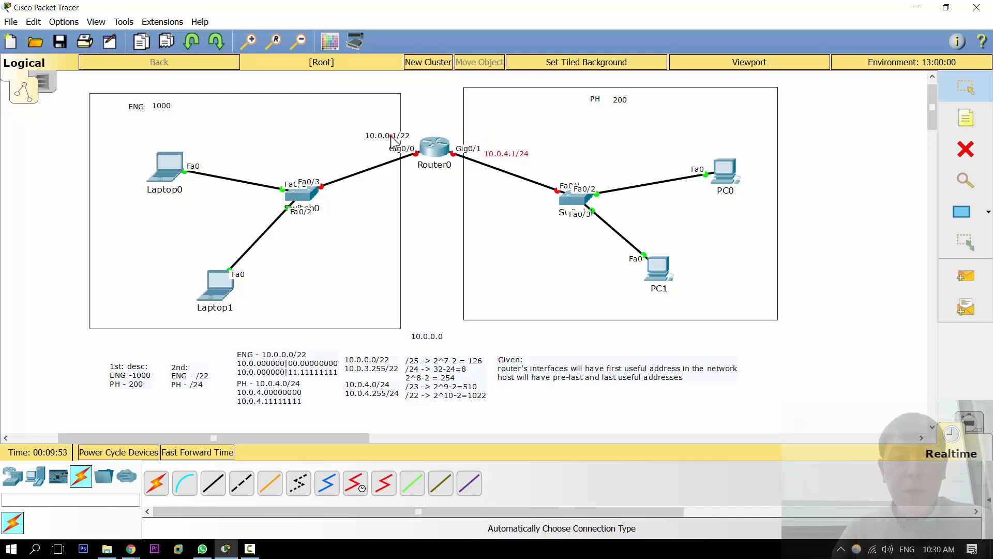
pyautogui.moveTo(393, 136); pyautogui.dragTo(369, 152)
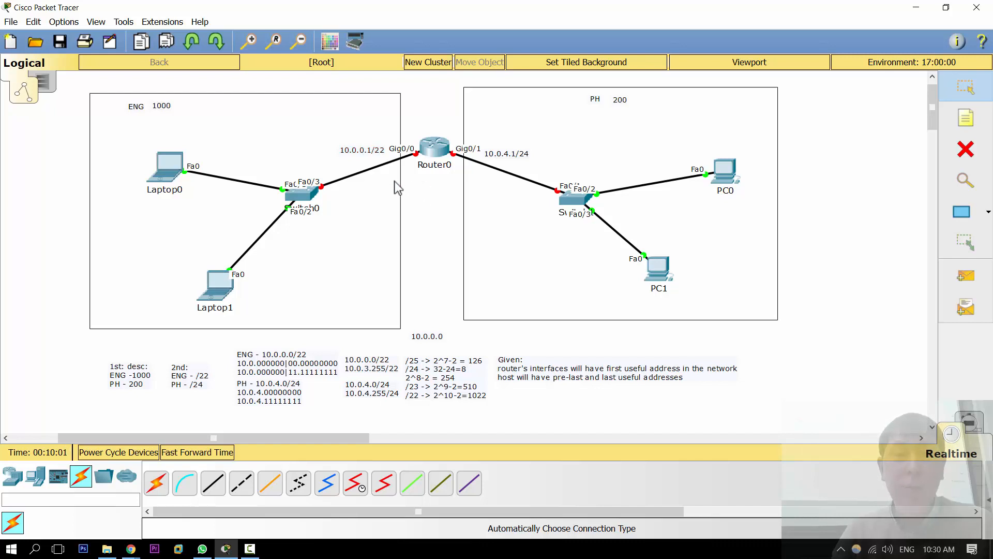
# Step: Add a note reading "10.0.3.253/22" above Laptop0
pyautogui.press('n')
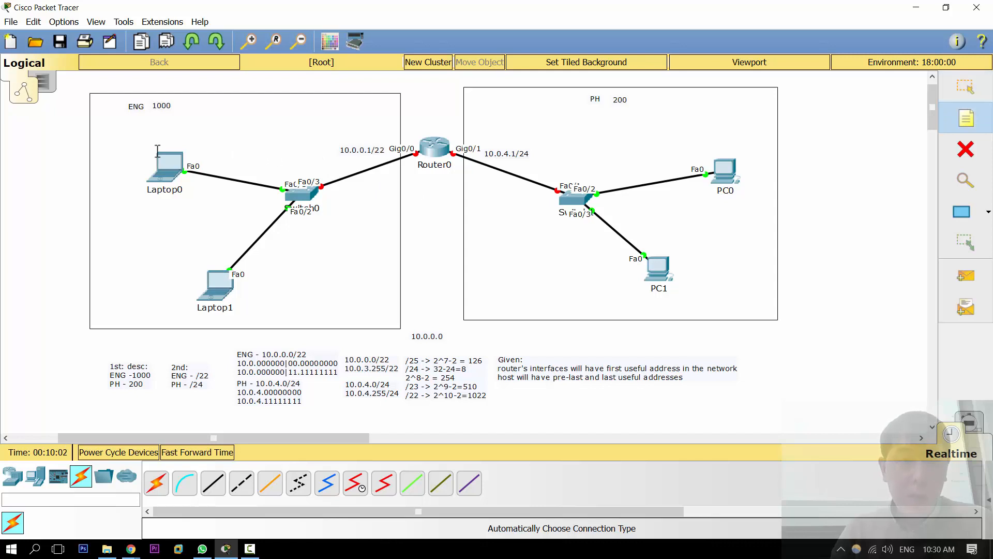
pyautogui.click(146, 139)
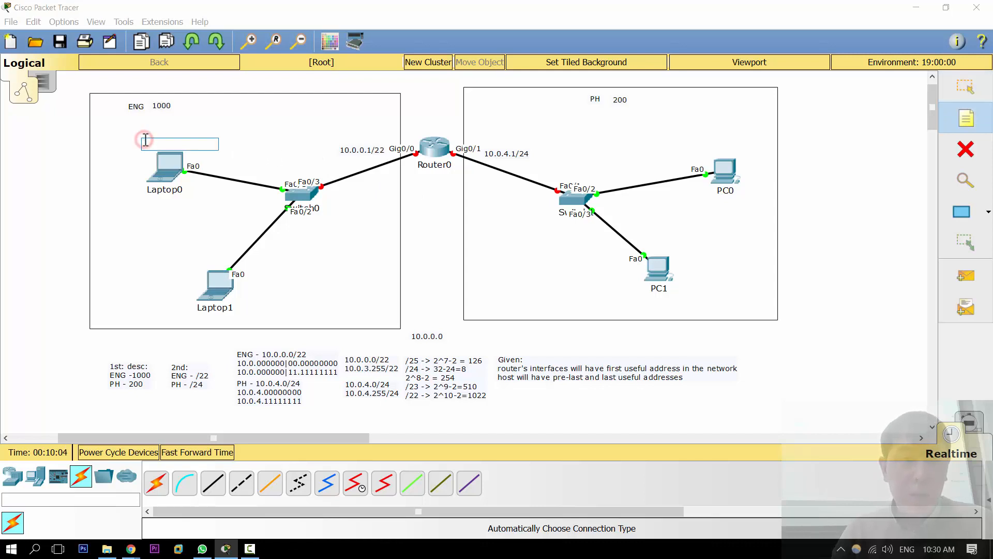
pyautogui.write('10.0.')
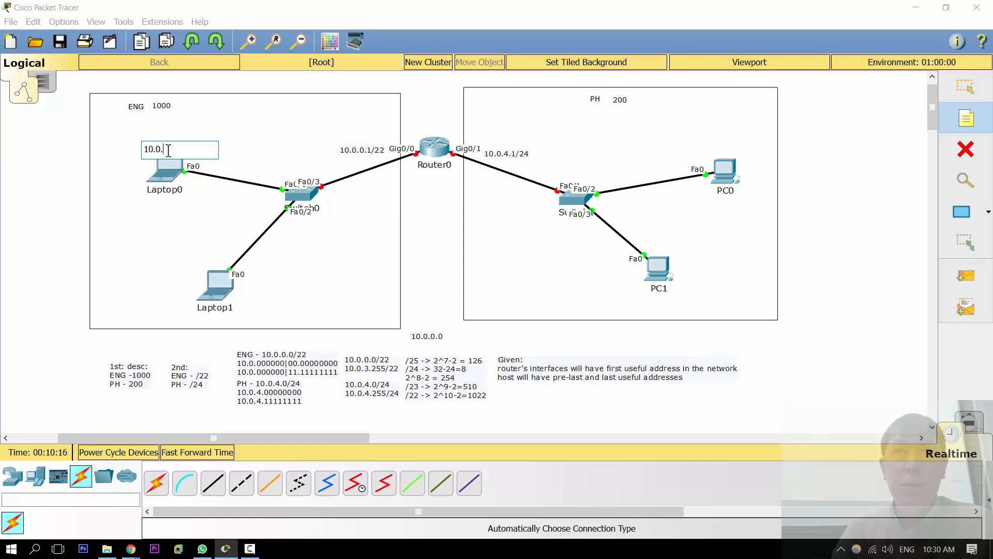
pyautogui.write('3.2')
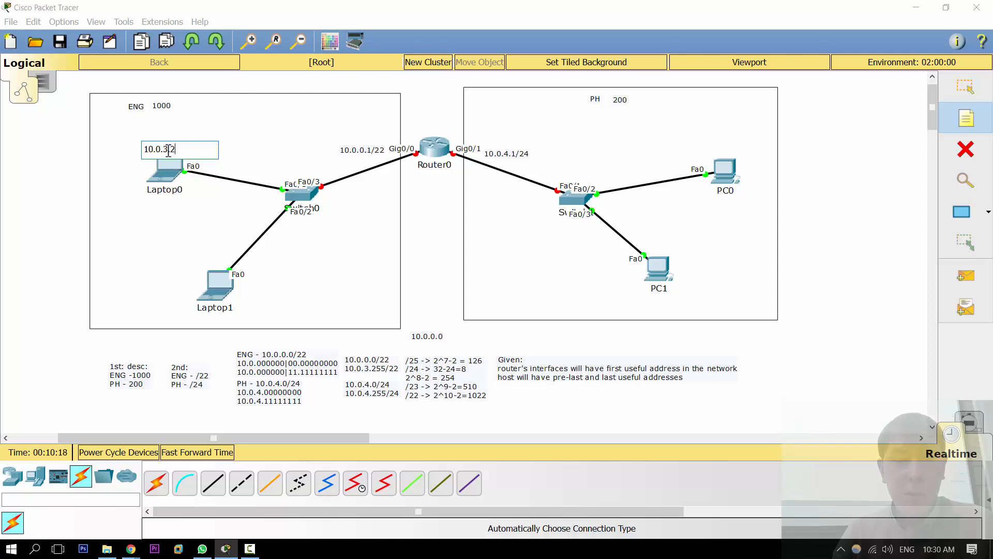
pyautogui.write('53/')
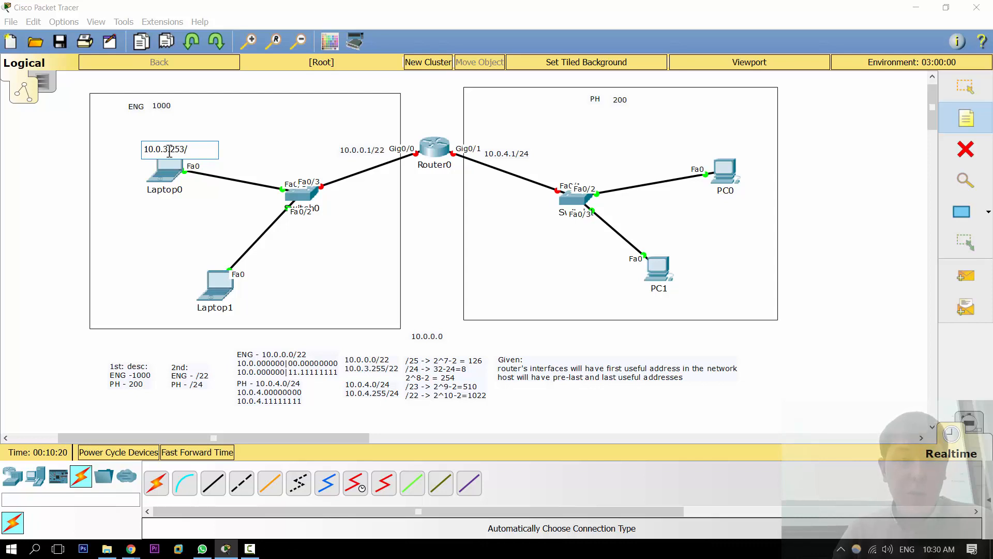
pyautogui.write('2')
pyautogui.press('Escape')
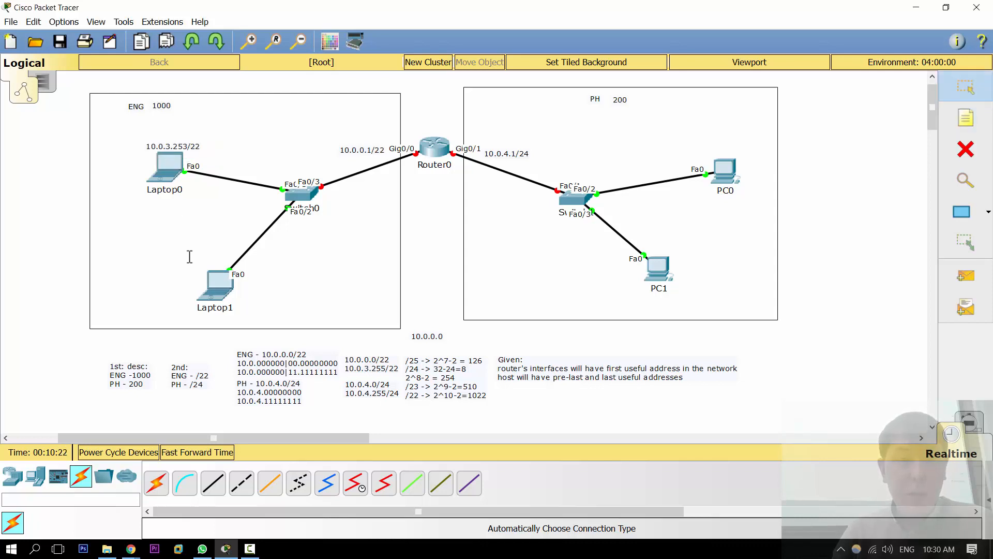
# Step: Add a note reading "10.0.3.254" in the ENG area near the switch
pyautogui.click(190, 258)
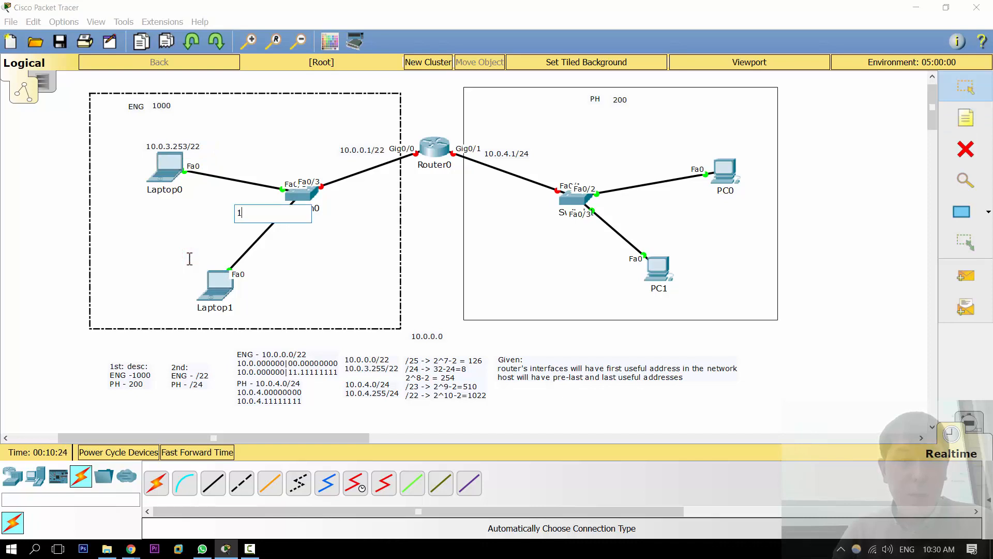
pyautogui.write('10.0.3.243')
pyautogui.write('54')
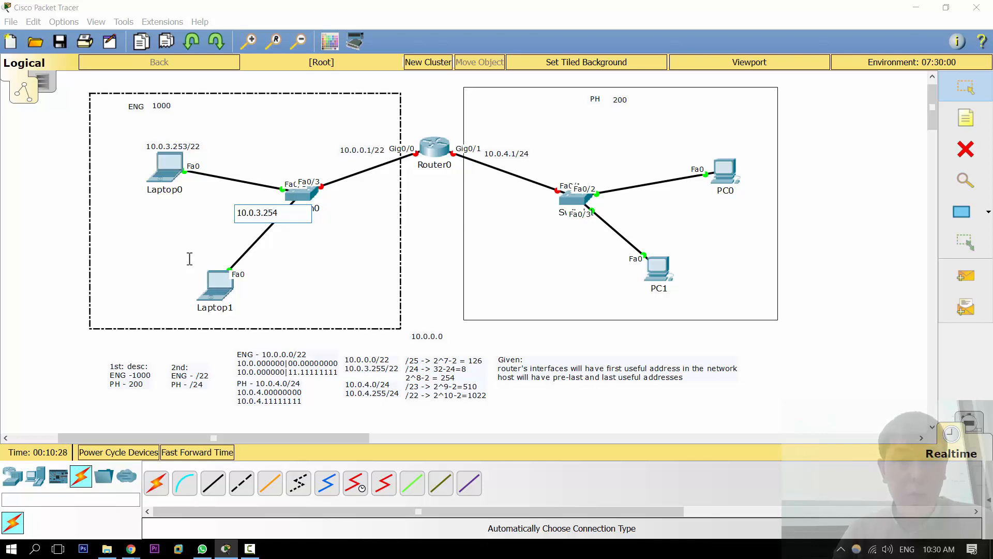
pyautogui.press('Escape')
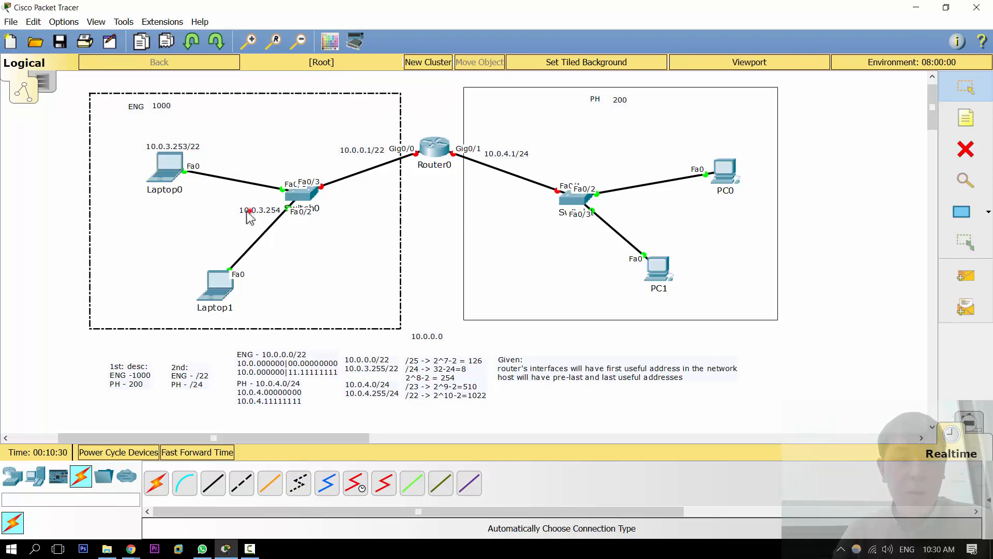
# Step: Move the 10.0.3.254 note beside Laptop1 and append "/22" to it
pyautogui.moveTo(250, 211); pyautogui.dragTo(155, 257)
pyautogui.click(154, 257)
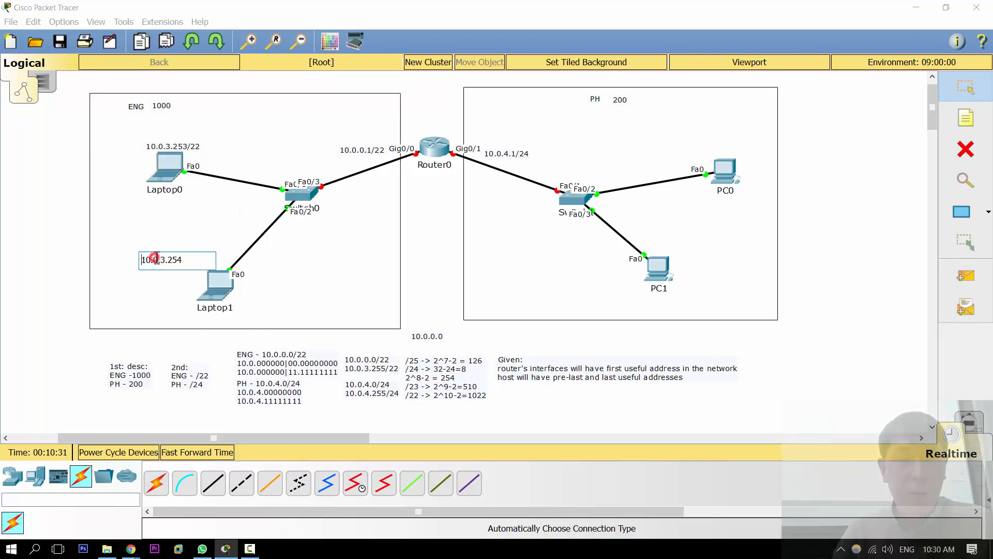
pyautogui.click(194, 260)
pyautogui.write('/22')
pyautogui.press('Escape')
pyautogui.moveTo(191, 258); pyautogui.dragTo(196, 290)
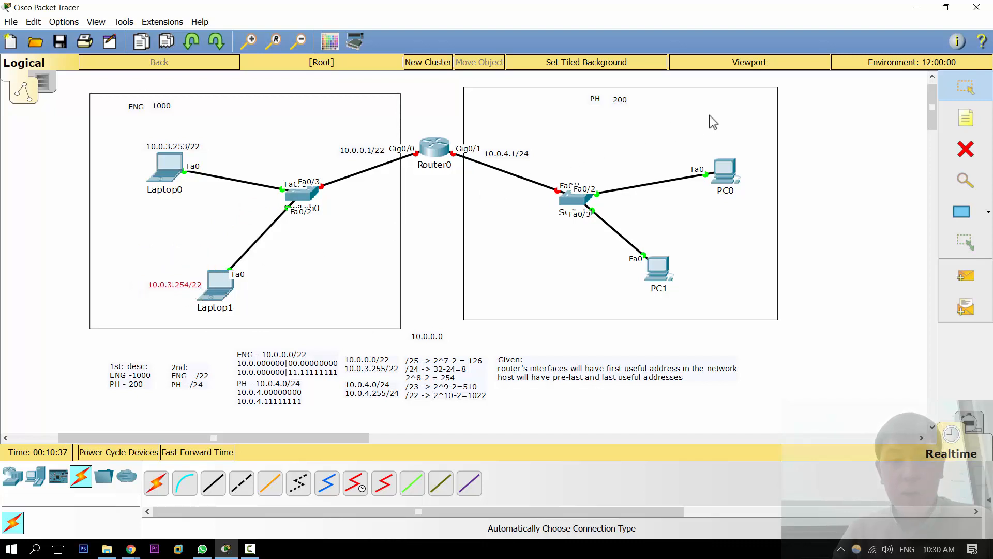
# Step: Add a note reading "10.0.4.253/24" above PC0
pyautogui.press('n')
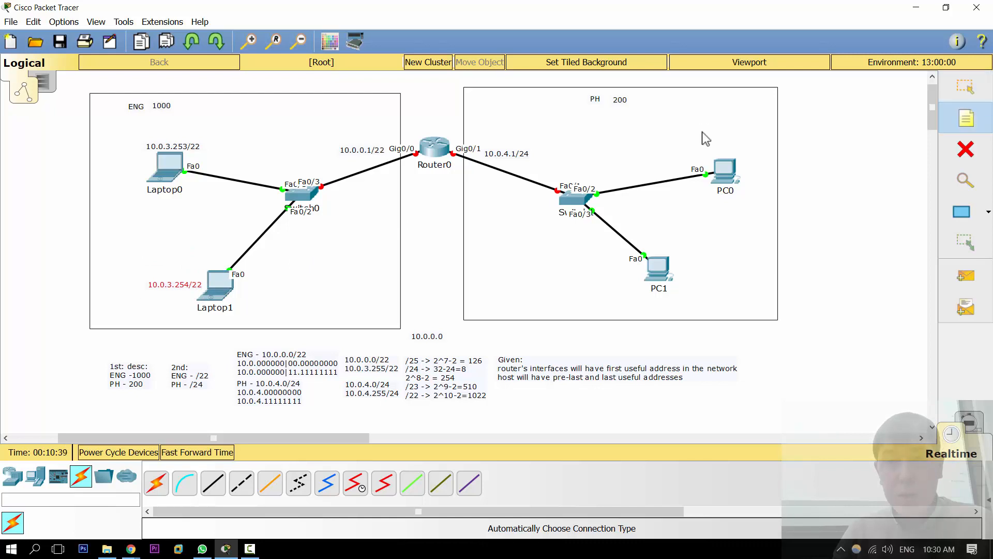
pyautogui.click(711, 143)
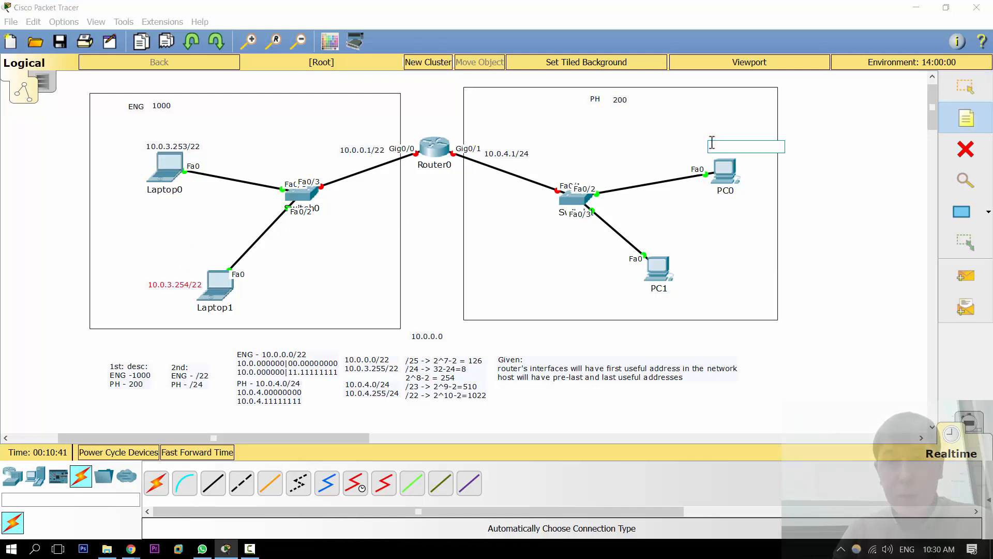
pyautogui.write('10.')
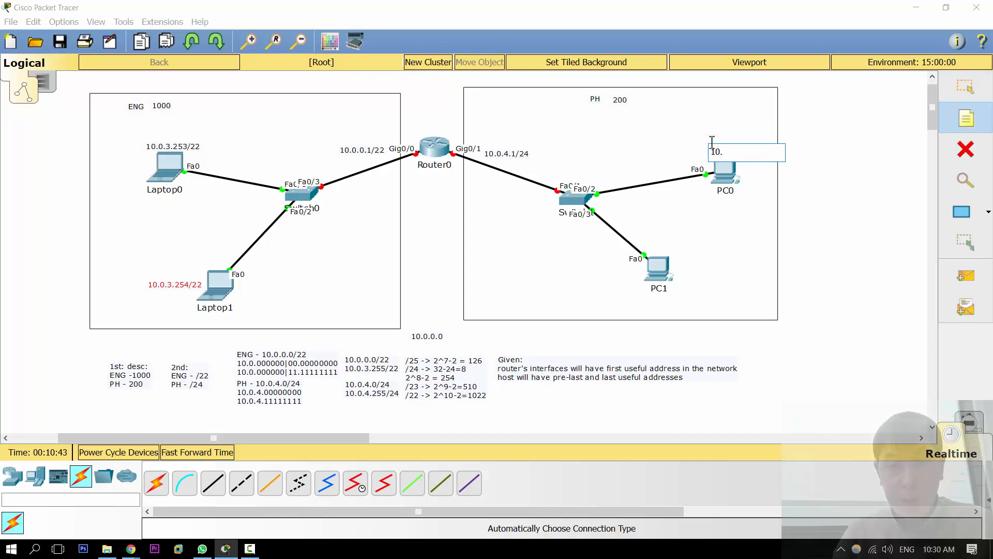
pyautogui.write('0.4.253/24')
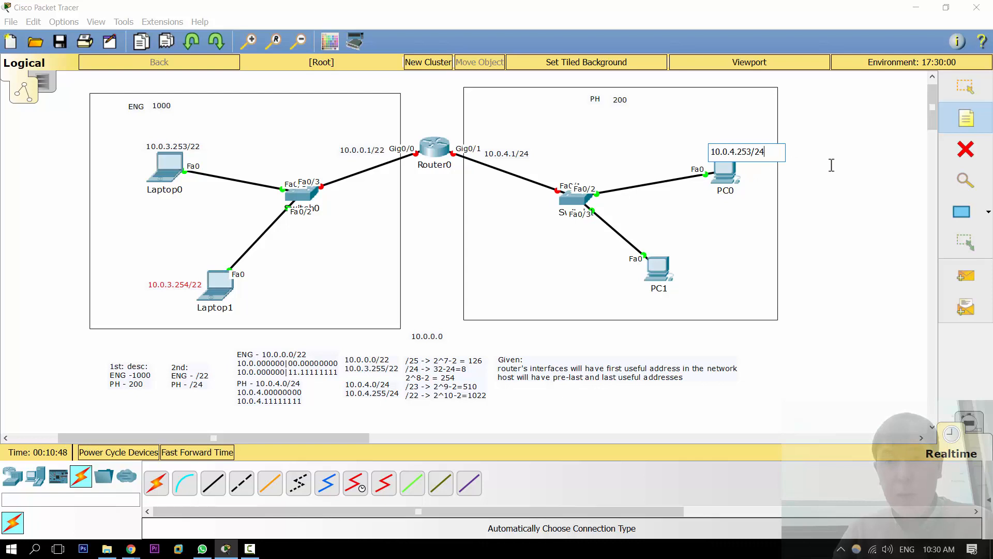
pyautogui.click(831, 166)
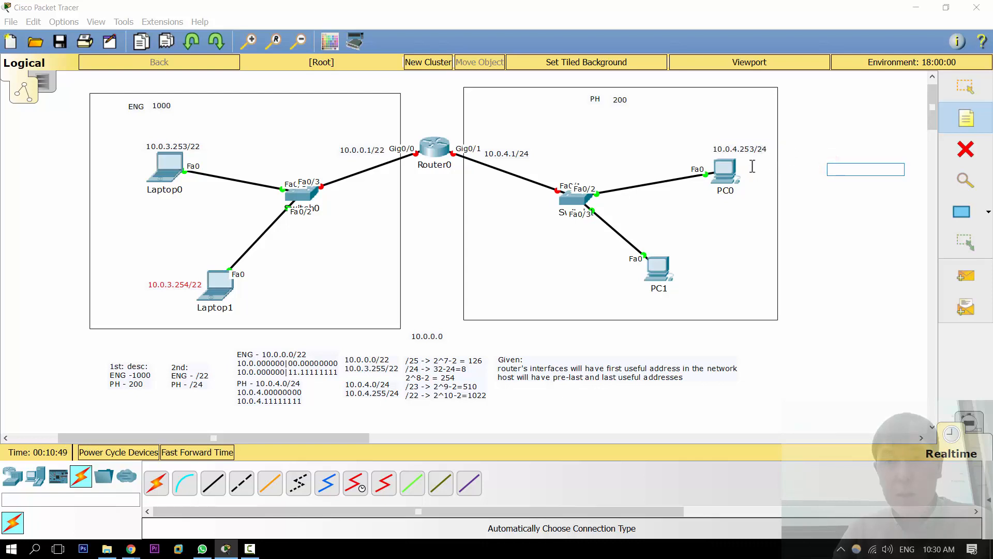
# Step: Add a note reading "10.0.4.255/24" beside PC1 and nudge it into place
pyautogui.click(667, 237)
pyautogui.write('10')
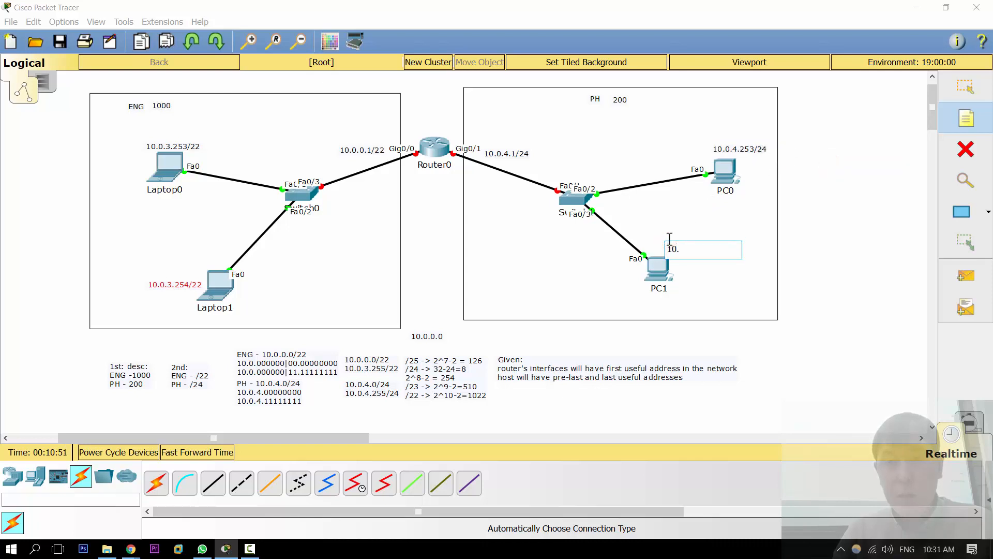
pyautogui.write('.0.4.25')
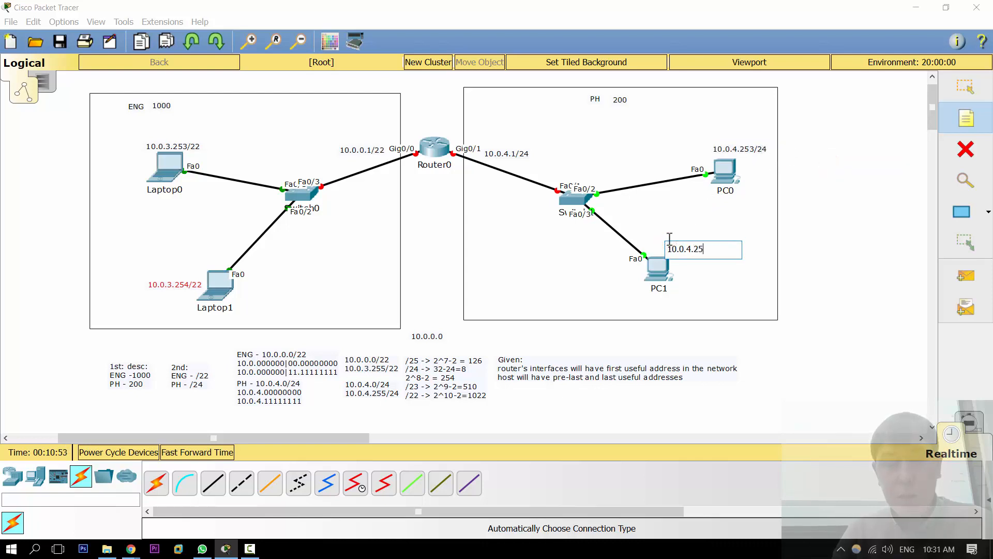
pyautogui.write('5/24')
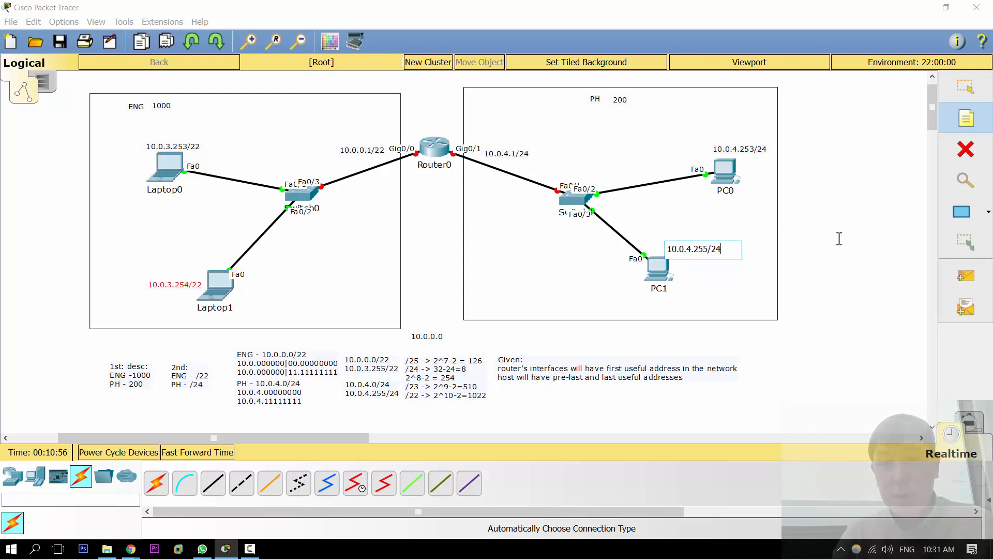
pyautogui.press('Escape')
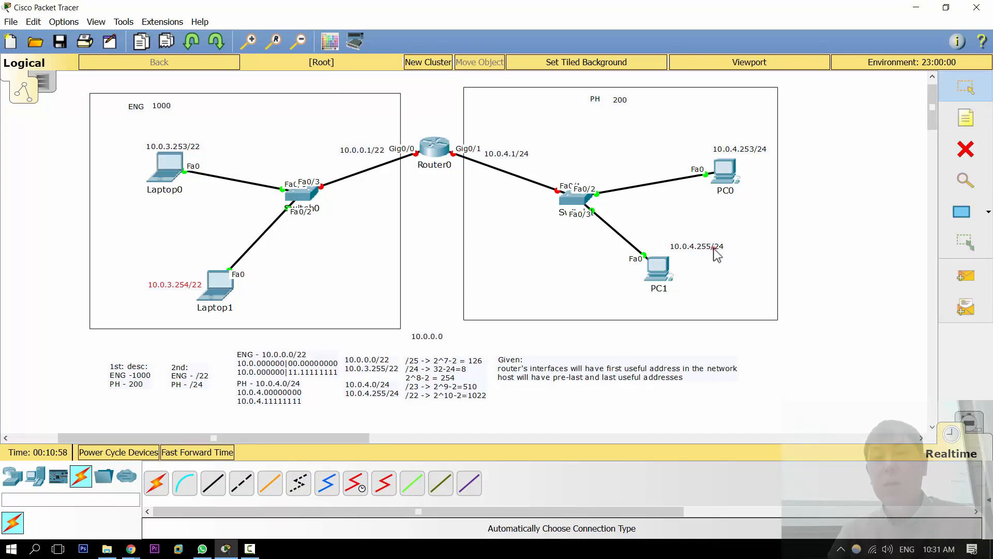
pyautogui.moveTo(714, 248); pyautogui.dragTo(720, 260)
pyautogui.click(819, 240)
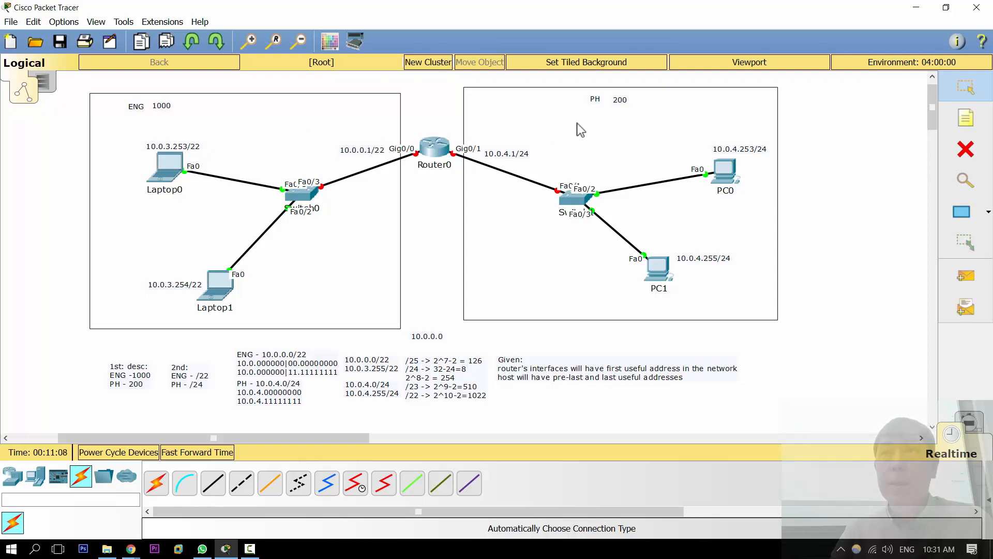
# Step: Change the PC1 note to read "10.0.4.254/24"
pyautogui.click(722, 261)
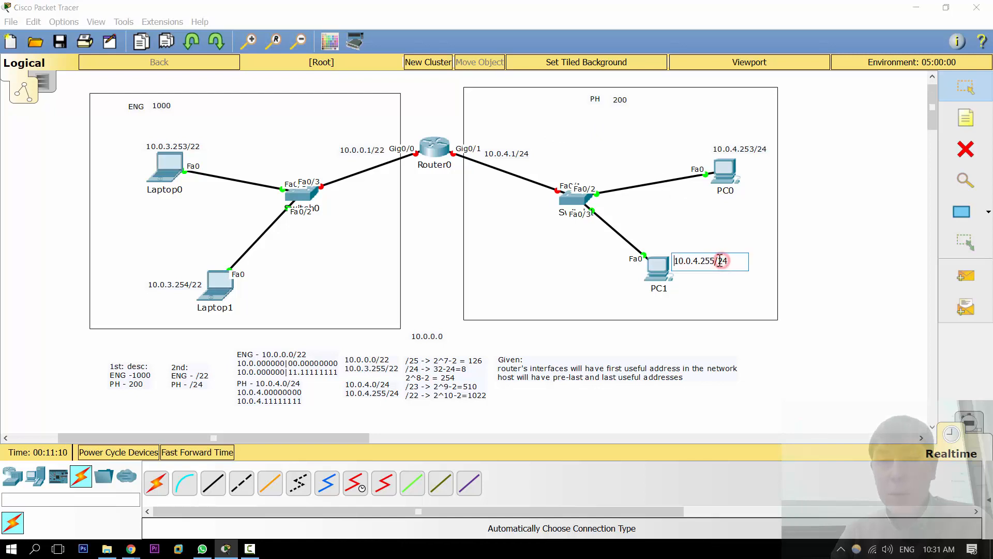
pyautogui.press('BackSpace')
pyautogui.write('4')
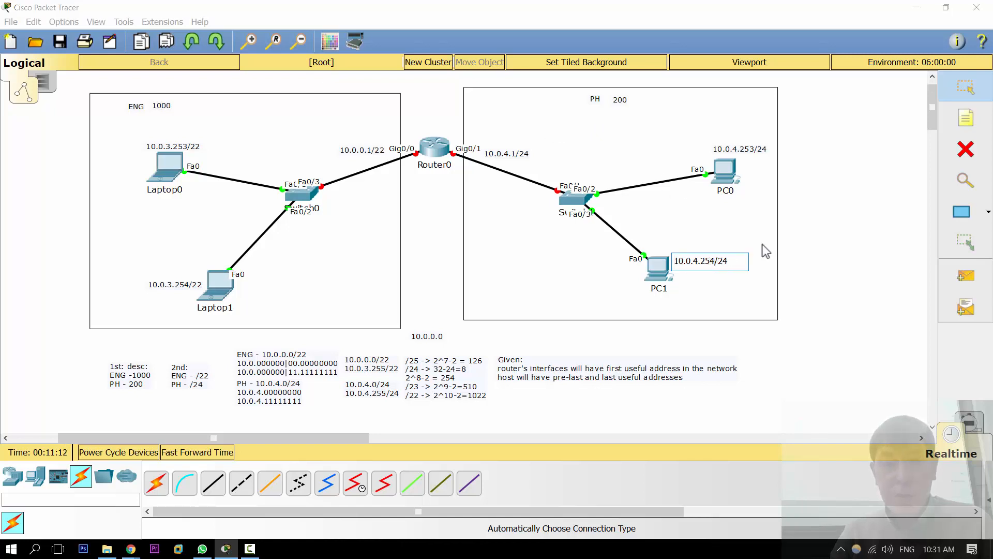
pyautogui.click(892, 219)
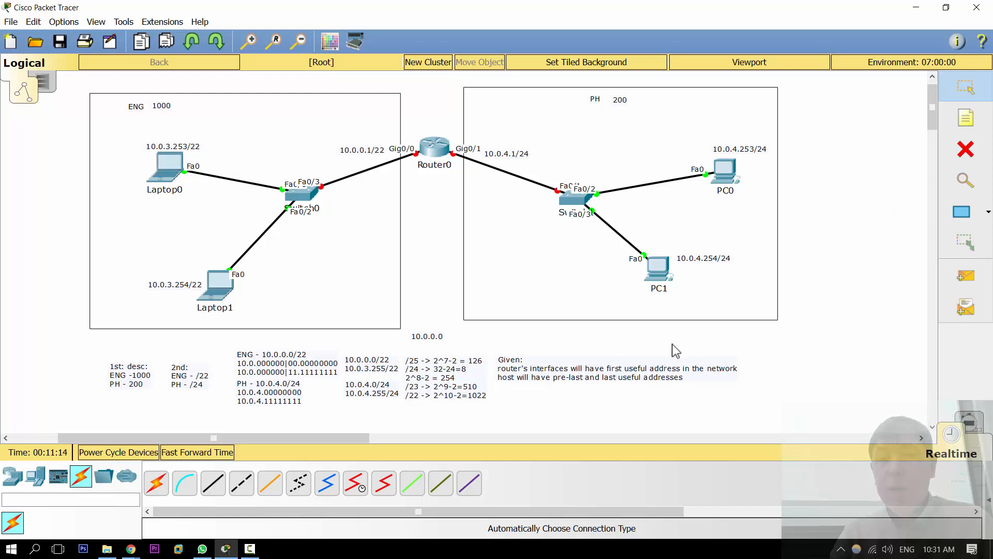
# Step: Move the Given note slightly higher in the calculations area
pyautogui.moveTo(583, 368); pyautogui.dragTo(584, 352)
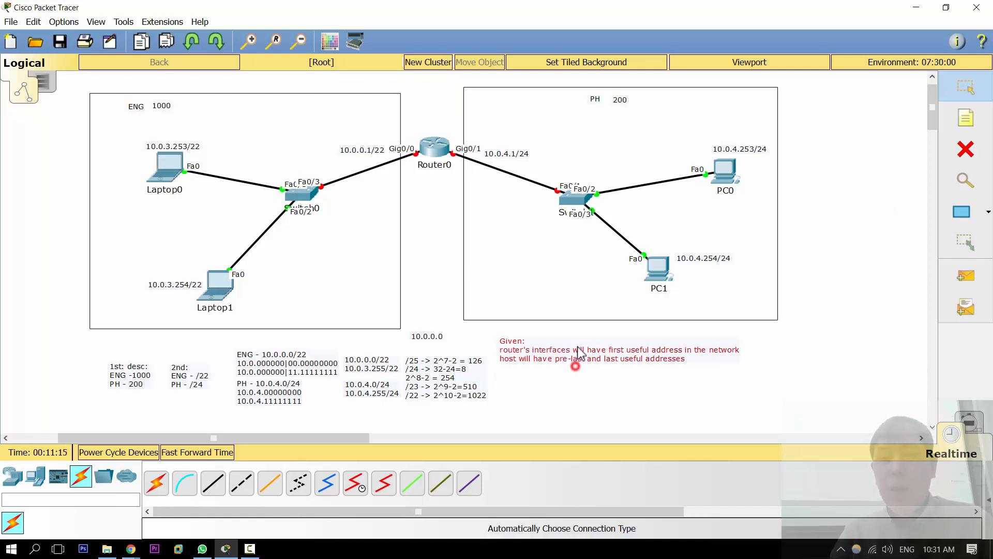
pyautogui.click(552, 387)
pyautogui.click(527, 381)
# Step: Add a note below the Given text reading "/22 - > 11111111.11111111.11111100.00000000"
pyautogui.press('n')
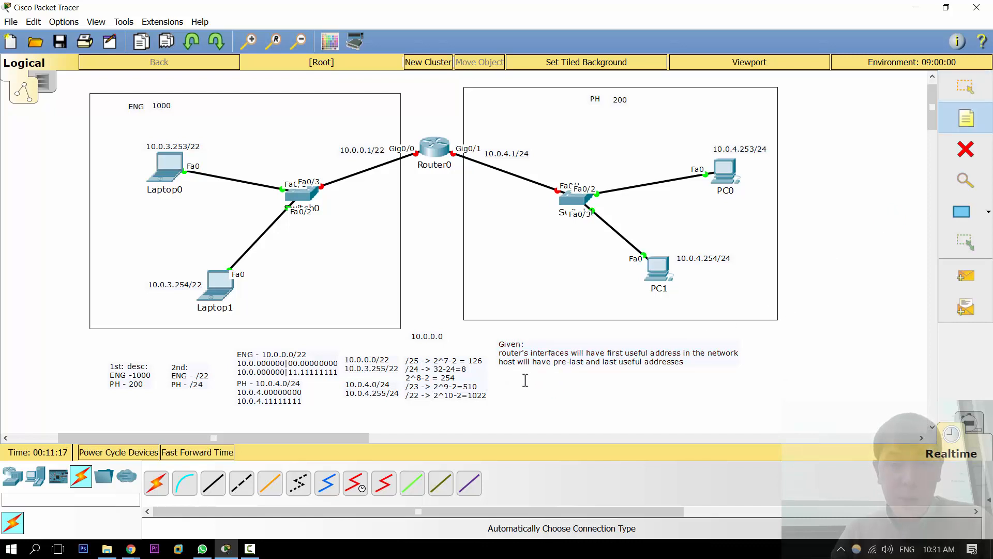
pyautogui.click(499, 380)
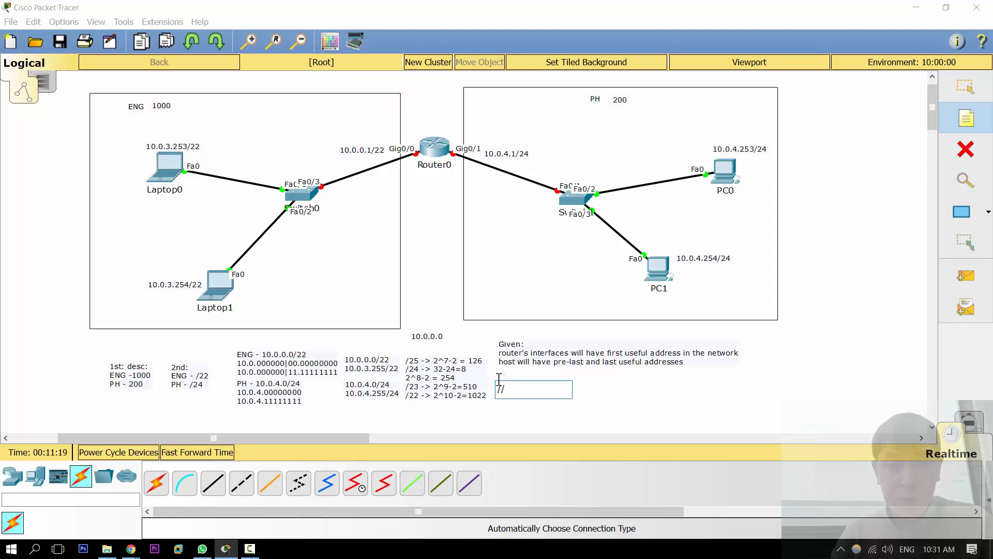
pyautogui.write('- > 11111111')
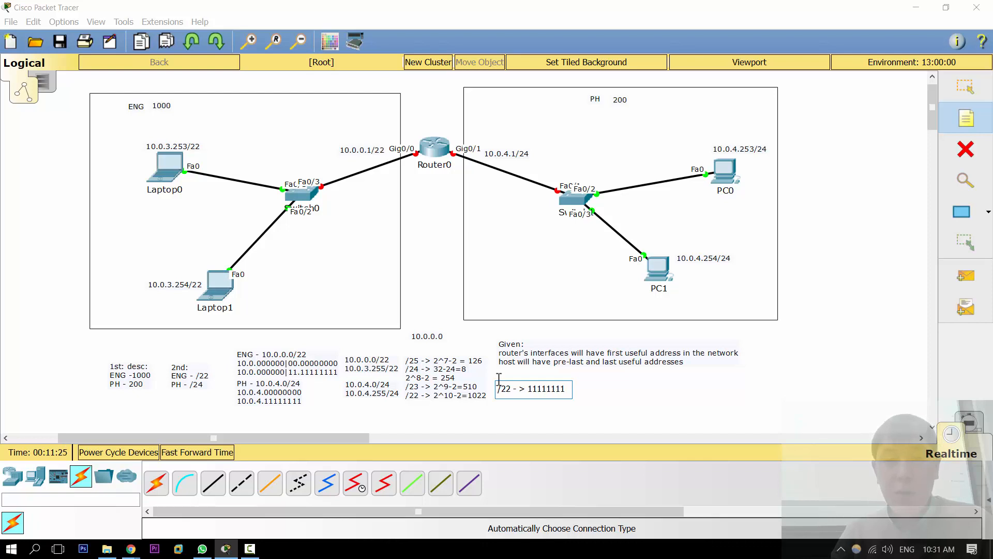
pyautogui.write('.1111')
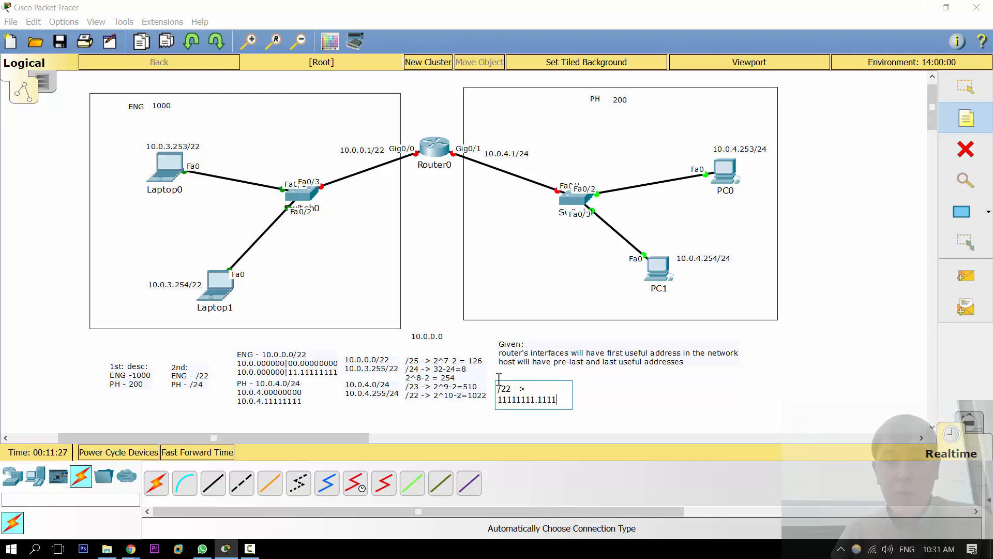
pyautogui.write('1111')
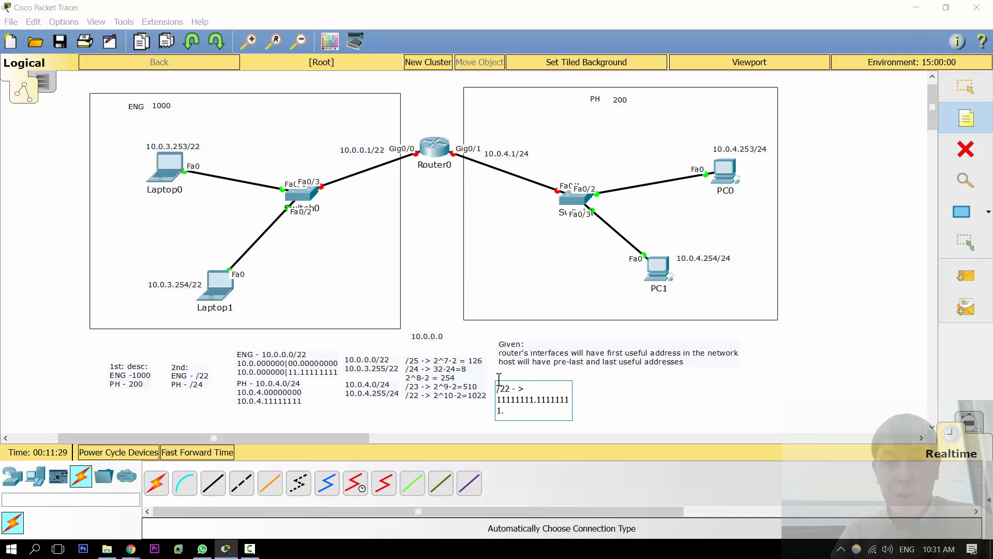
pyautogui.write('.11111100.000')
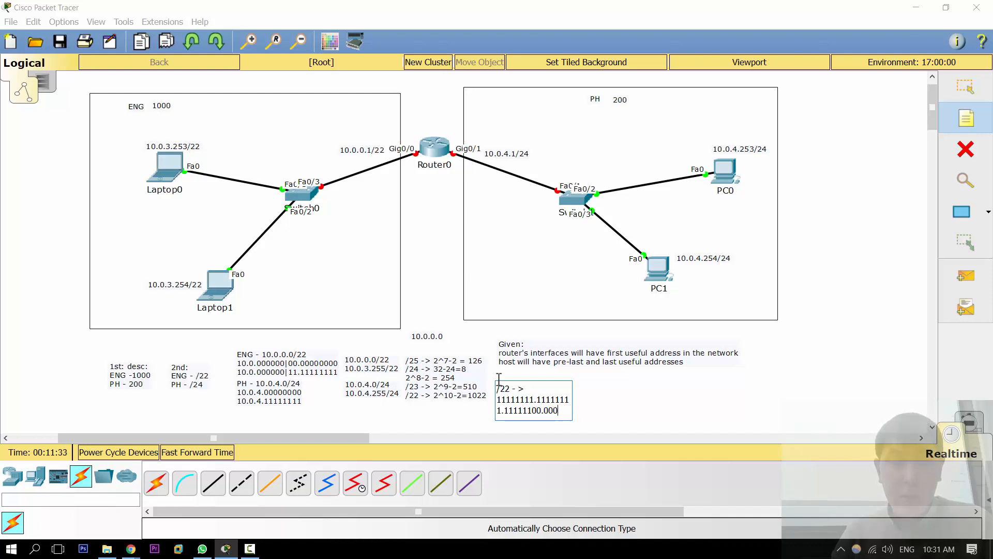
pyautogui.write('00000')
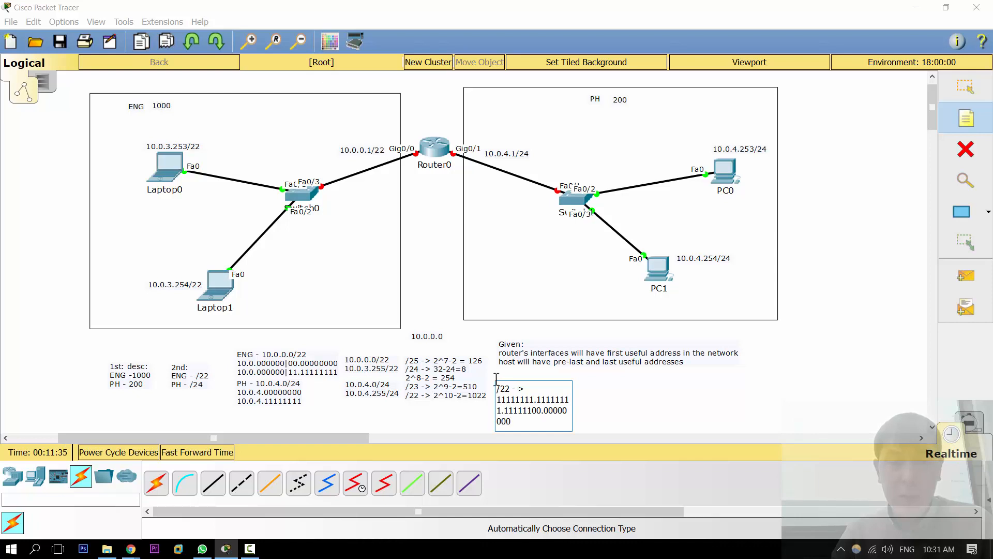
pyautogui.click(656, 400)
pyautogui.press('Escape')
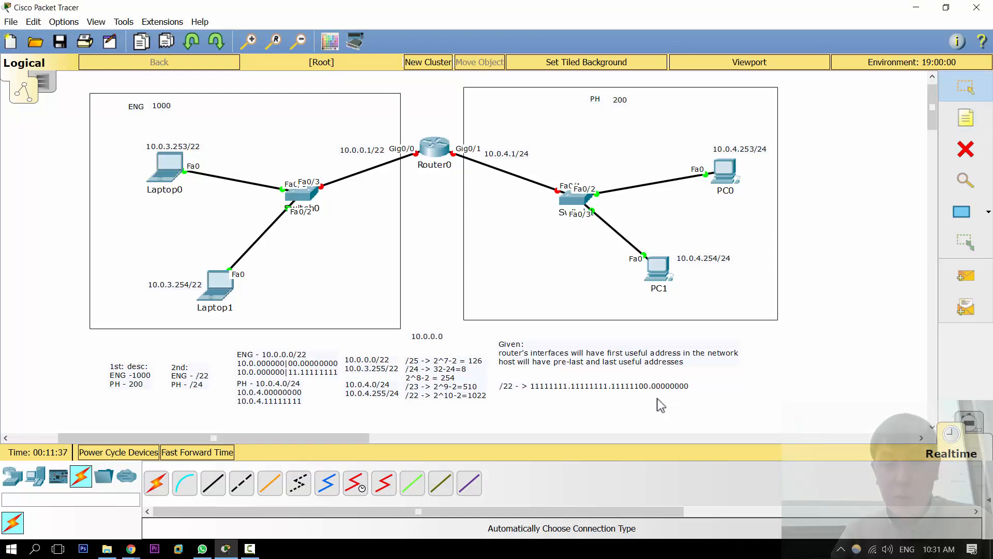
# Step: Add a note reading "255.255.252.0" beneath the /22 binary line and nudge it into place
pyautogui.press('n')
pyautogui.click(539, 400)
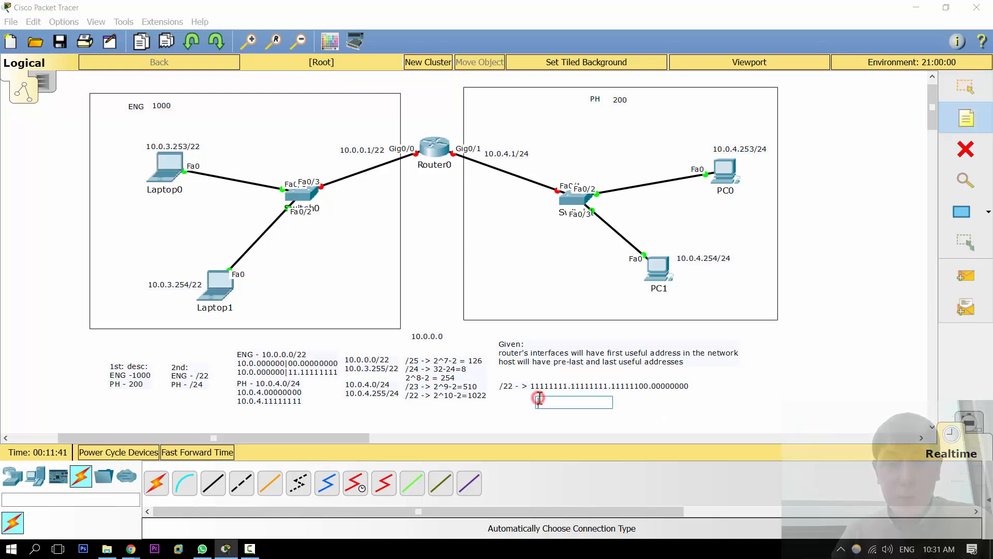
pyautogui.write('255.255.252.0')
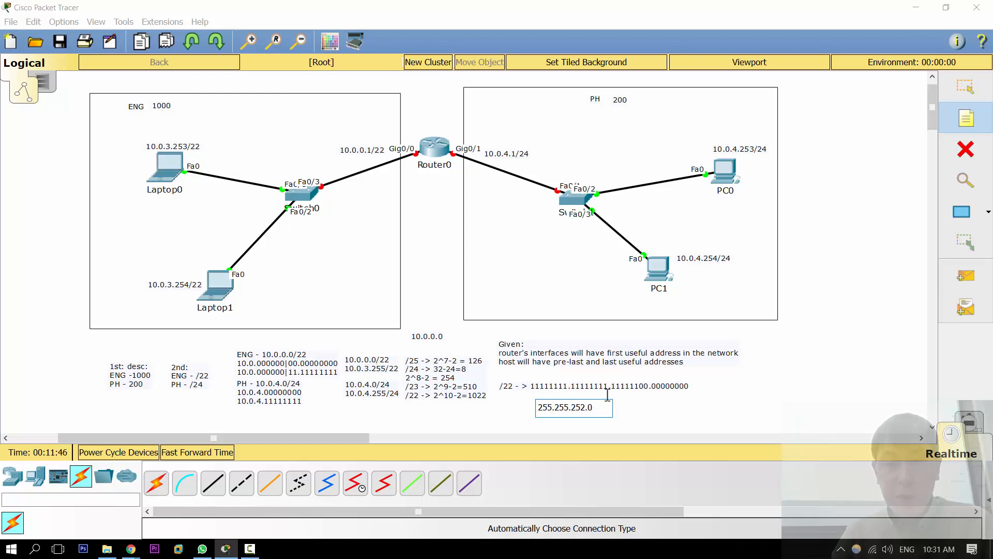
pyautogui.press('Escape')
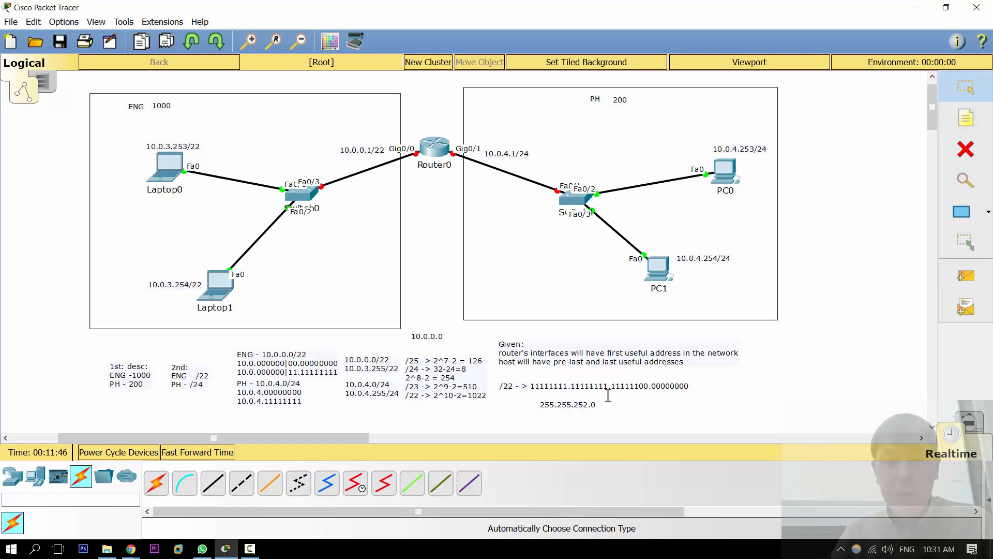
pyautogui.moveTo(579, 404); pyautogui.dragTo(618, 398)
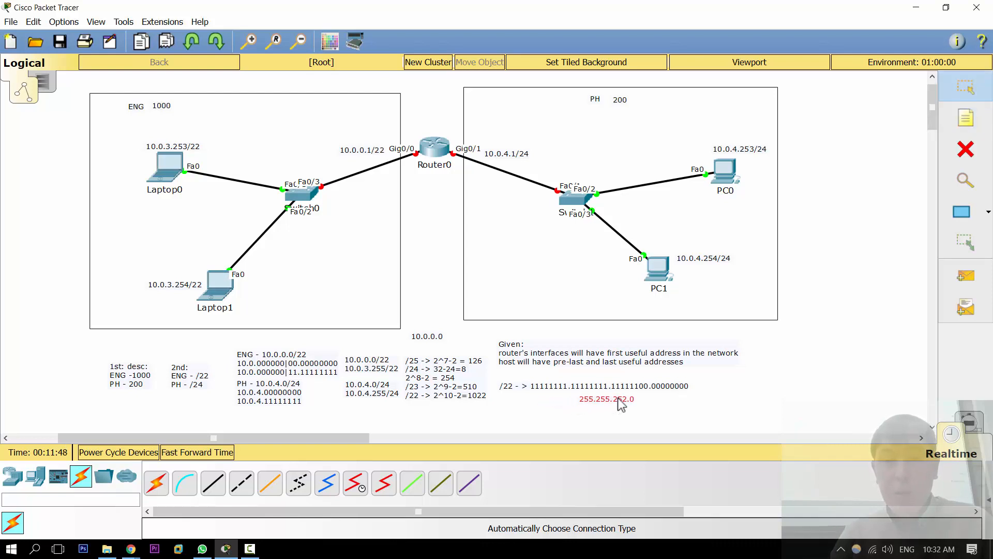
# Step: Add a note below the /22 line reading "/24 -> 11111111.11111111.11111111.00000000"
pyautogui.press('n')
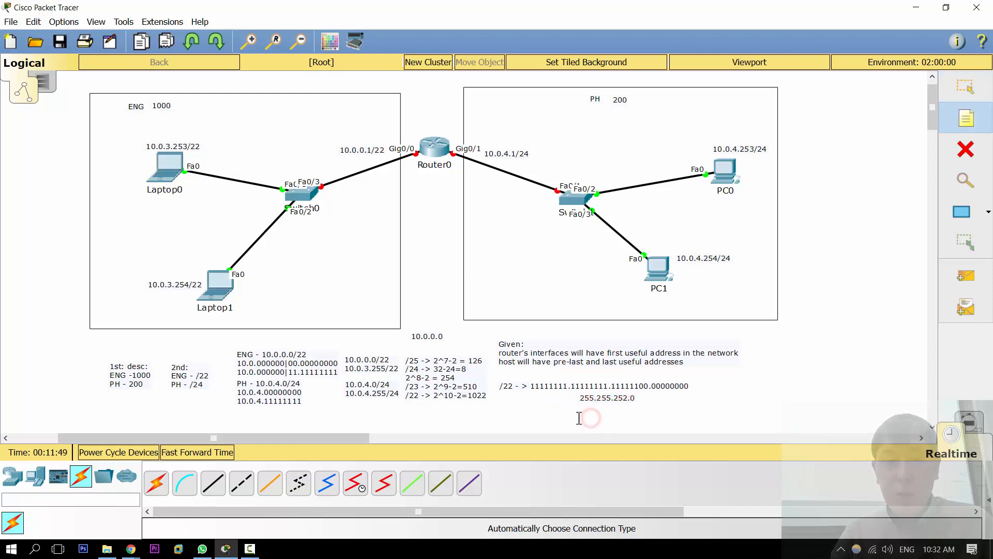
pyautogui.click(498, 414)
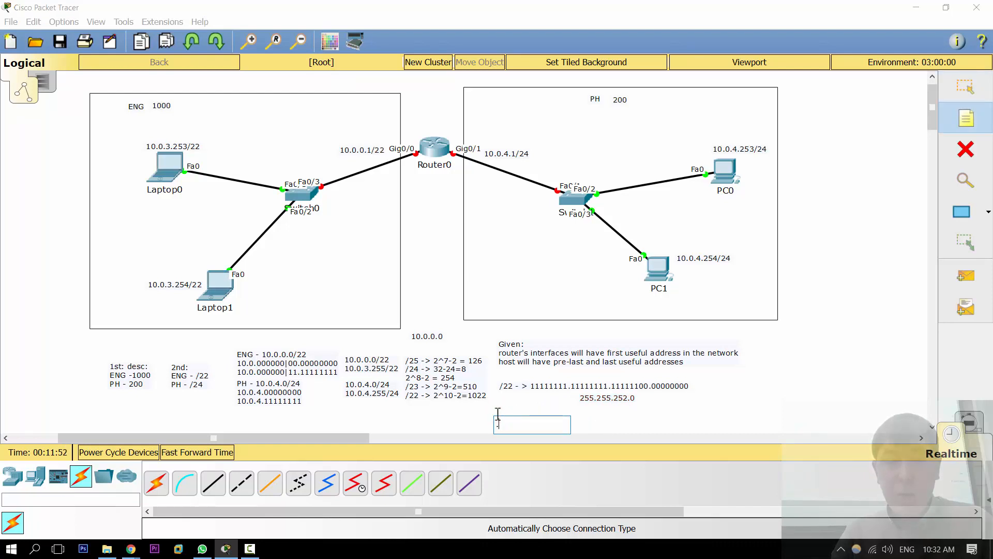
pyautogui.write('/24 -> ')
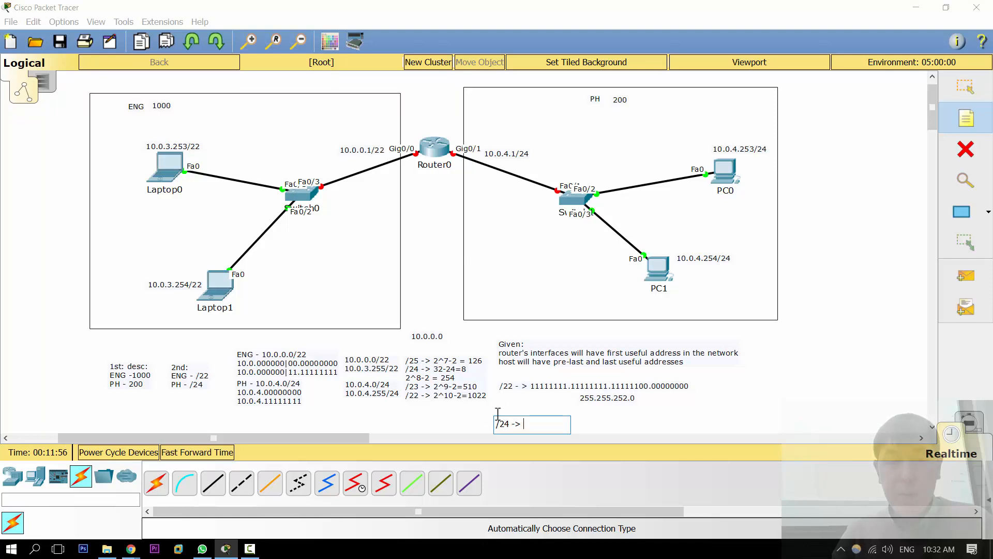
pyautogui.write('2')
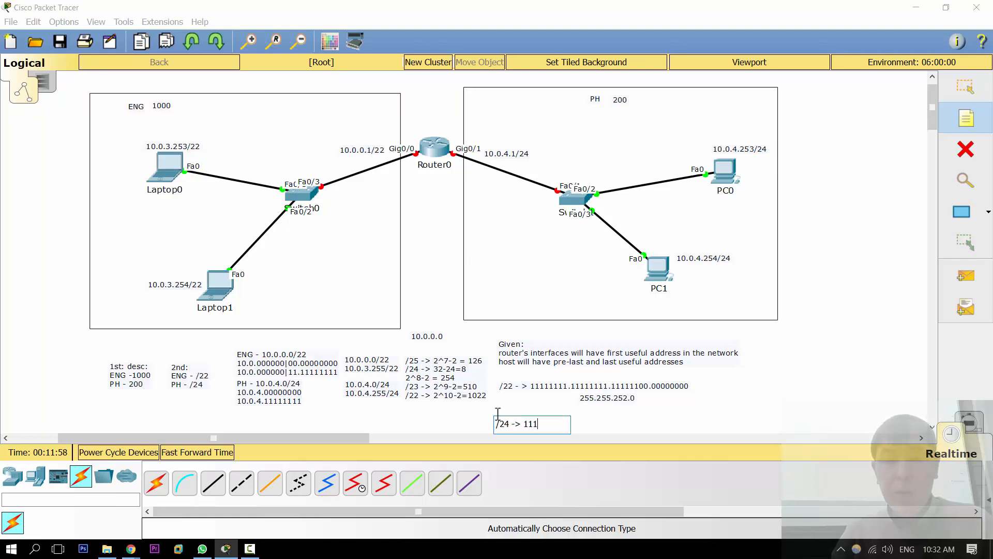
pyautogui.write('1111111.11')
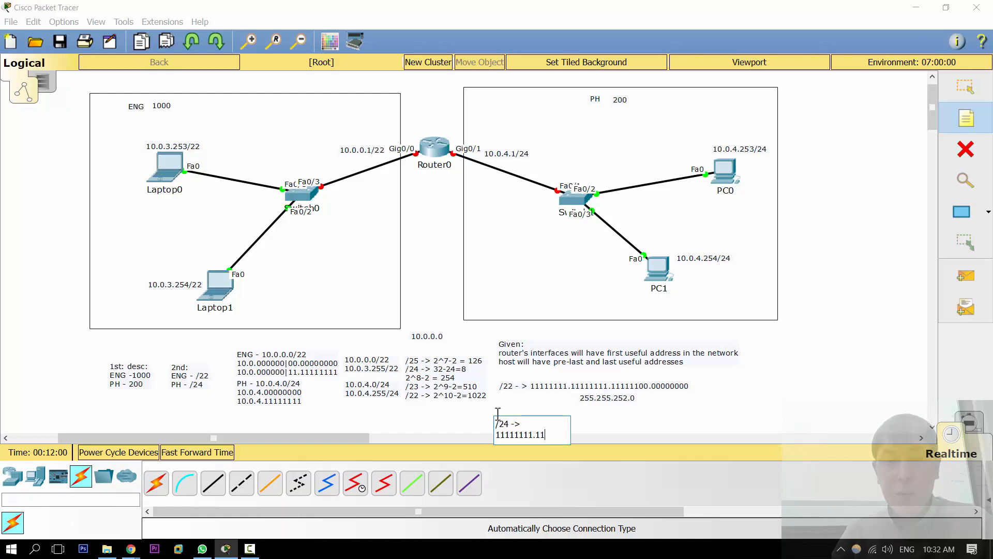
pyautogui.write('111111.11111111.')
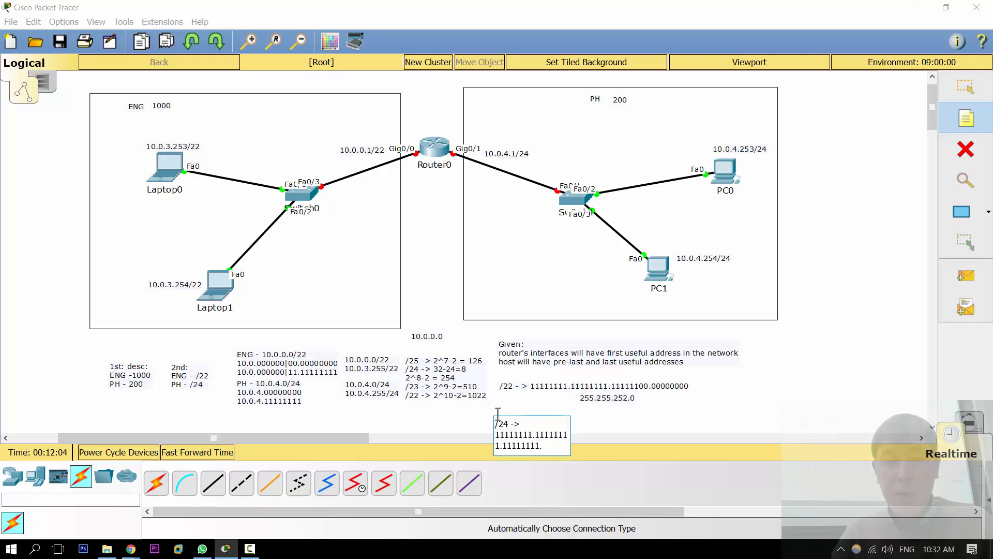
pyautogui.write('00000000')
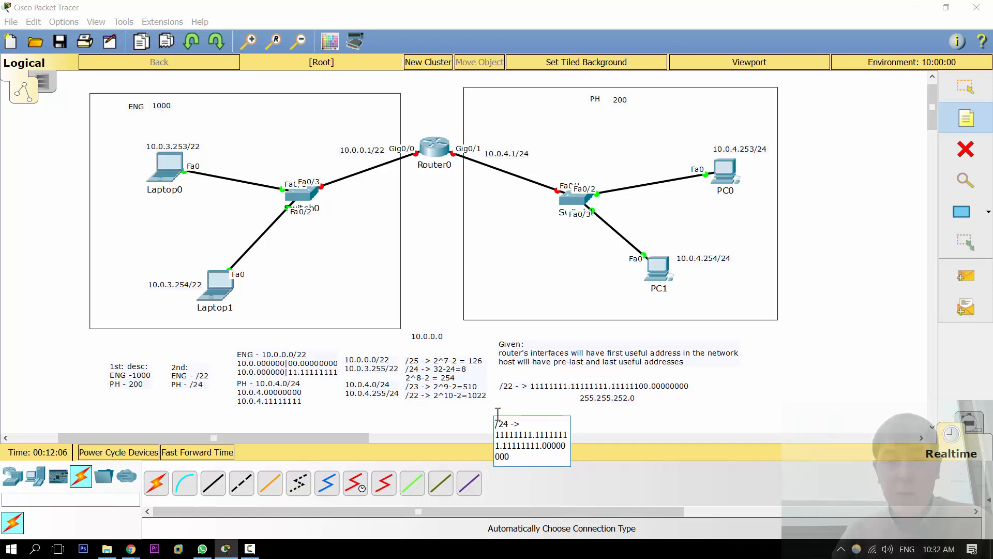
pyautogui.press('Escape')
pyautogui.click(547, 420)
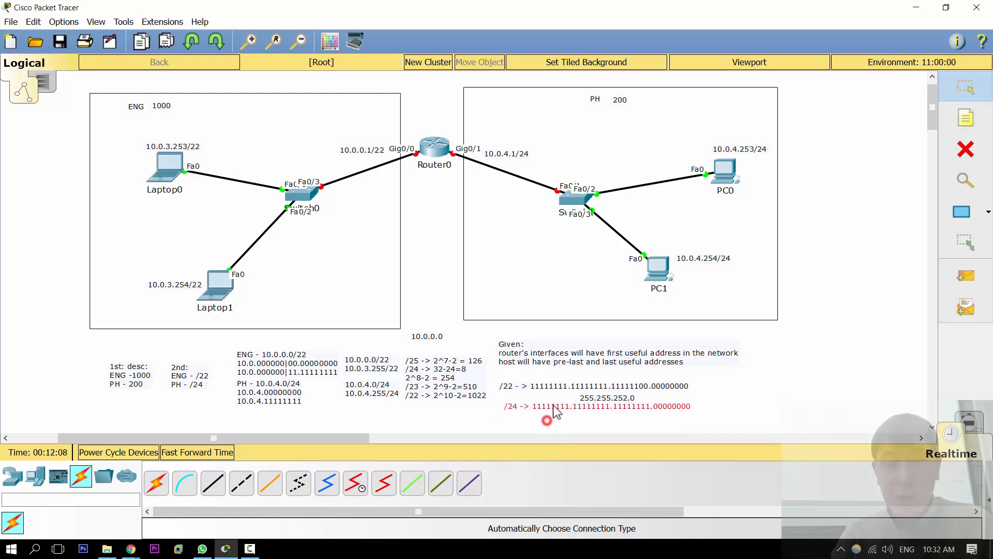
# Step: Move the 255.255.252.0 note beside the /22 line and place a copy of it beside the /24 line
pyautogui.moveTo(593, 394); pyautogui.dragTo(712, 383)
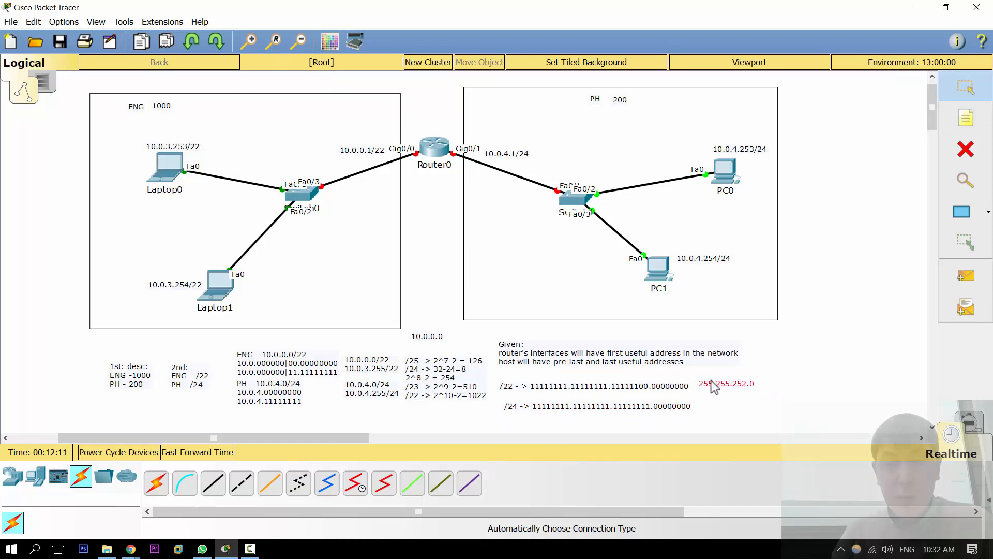
pyautogui.hotkey('ctrl', 'c')
pyautogui.hotkey('ctrl', 'v')
pyautogui.moveTo(722, 348); pyautogui.dragTo(750, 405)
# Step: Change the copied mask note beside the /24 line to read "255.255.255.0"
pyautogui.click(748, 405)
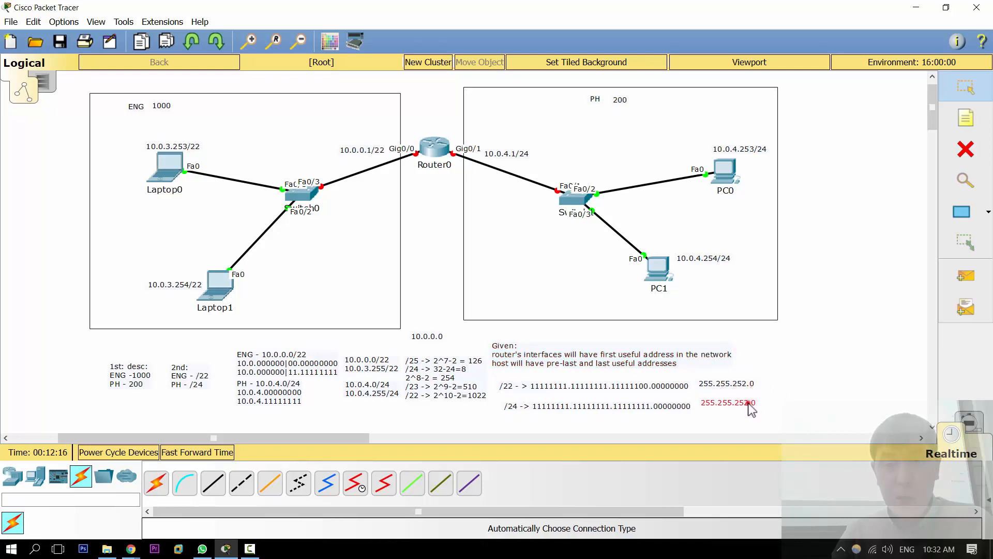
pyautogui.click(747, 404)
pyautogui.click(746, 405)
pyautogui.press('BackSpace')
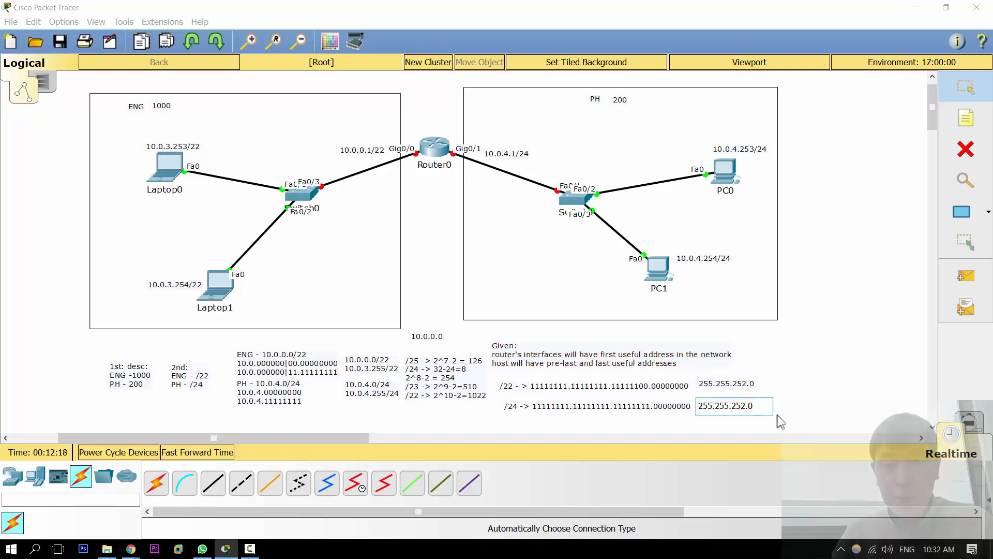
pyautogui.write('5')
pyautogui.click(786, 414)
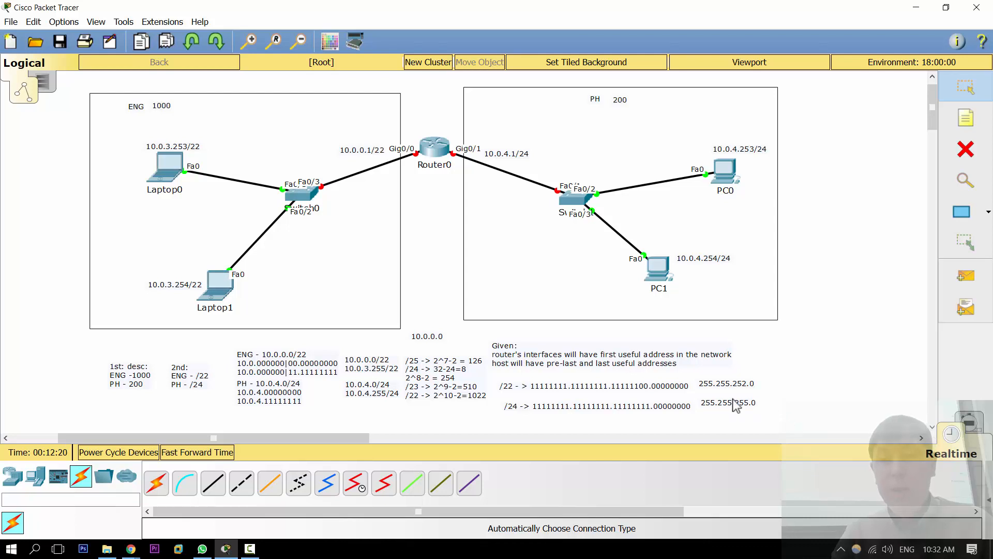
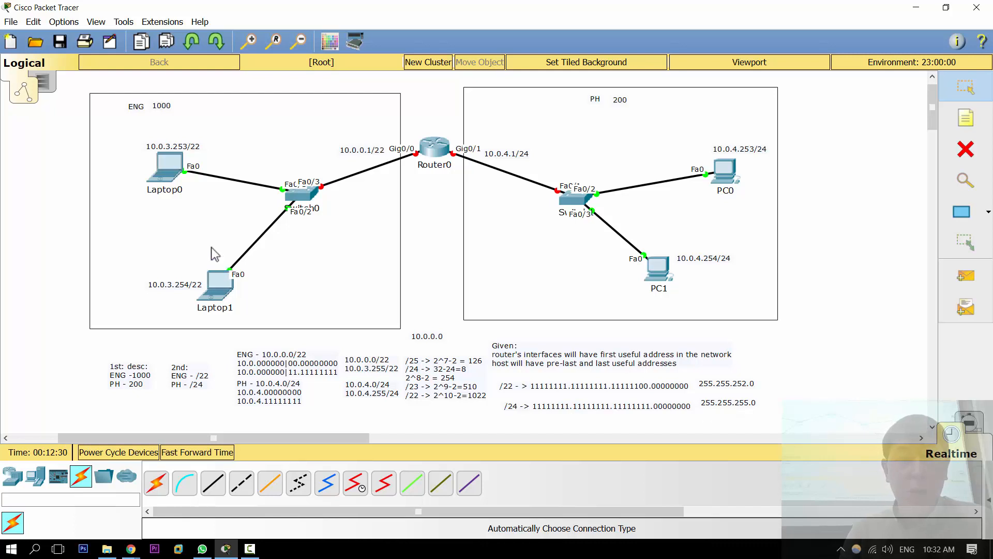
# Step: Open Laptop0's static IP configuration and set its IP address to 10.0.3.253
pyautogui.click(166, 165)
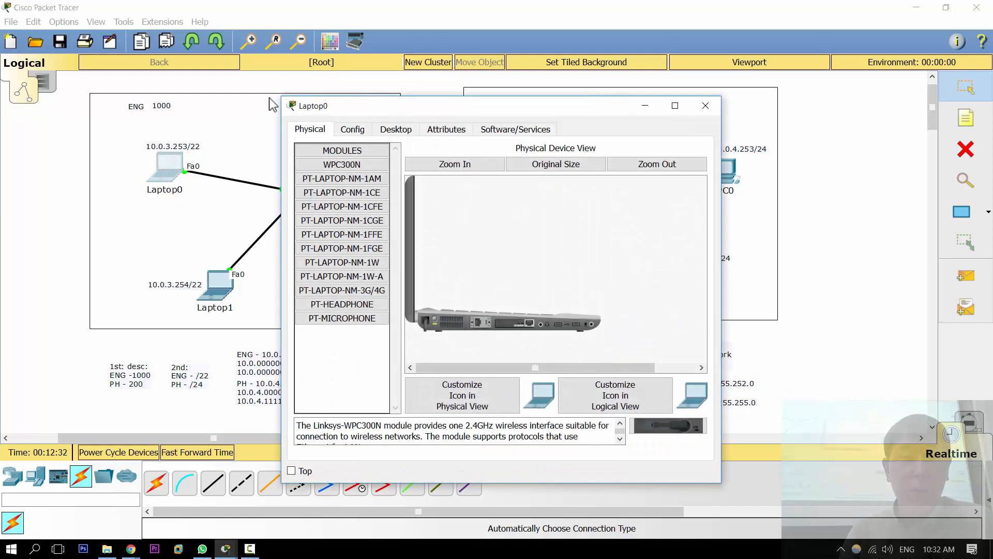
pyautogui.moveTo(389, 111); pyautogui.dragTo(589, 89)
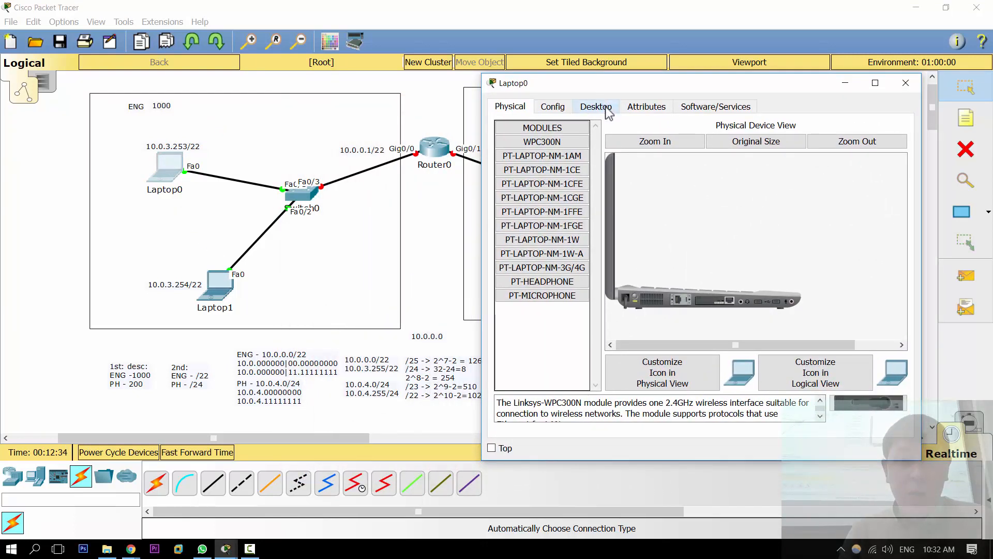
pyautogui.click(607, 109)
pyautogui.click(532, 142)
pyautogui.click(654, 171)
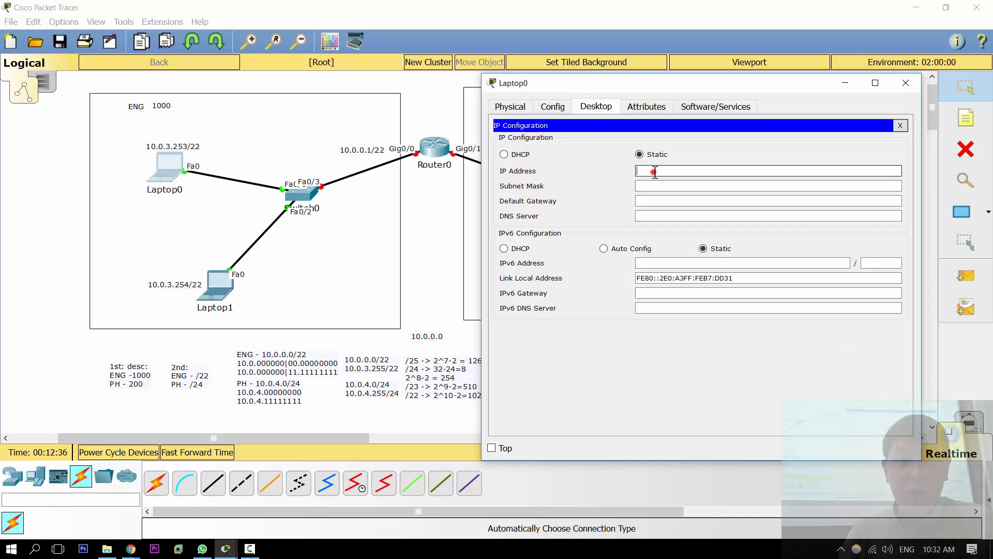
pyautogui.write('10.')
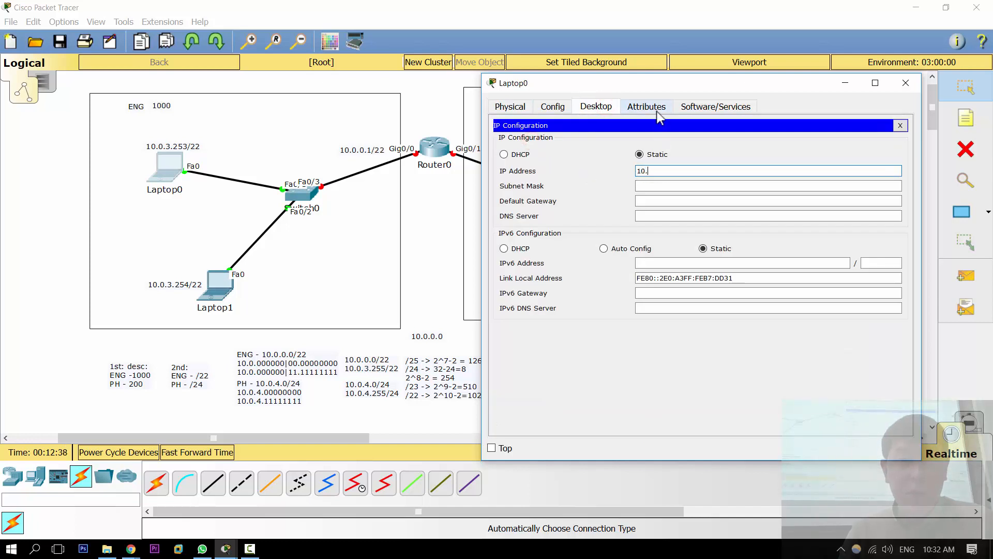
pyautogui.write('0.3.2')
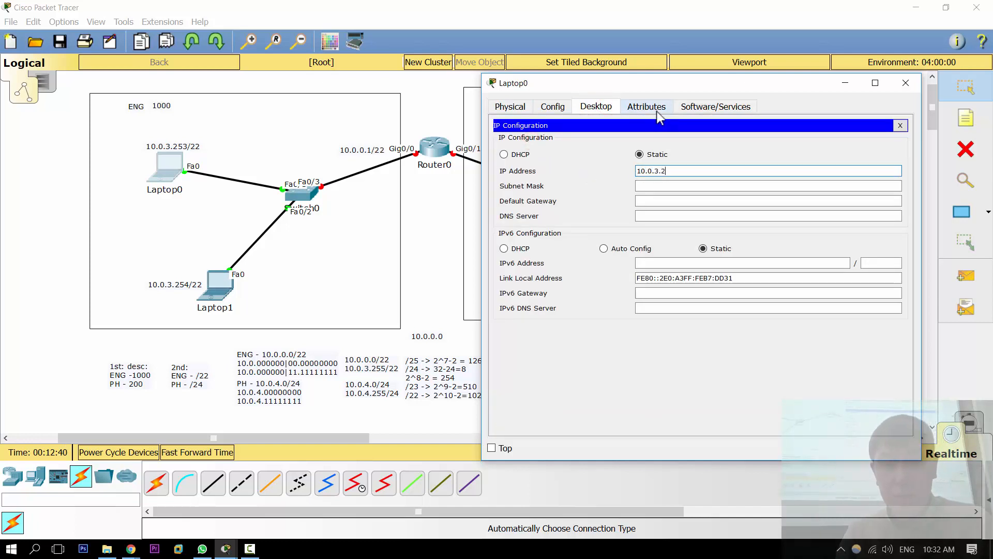
pyautogui.write('53')
pyautogui.press('Tab')
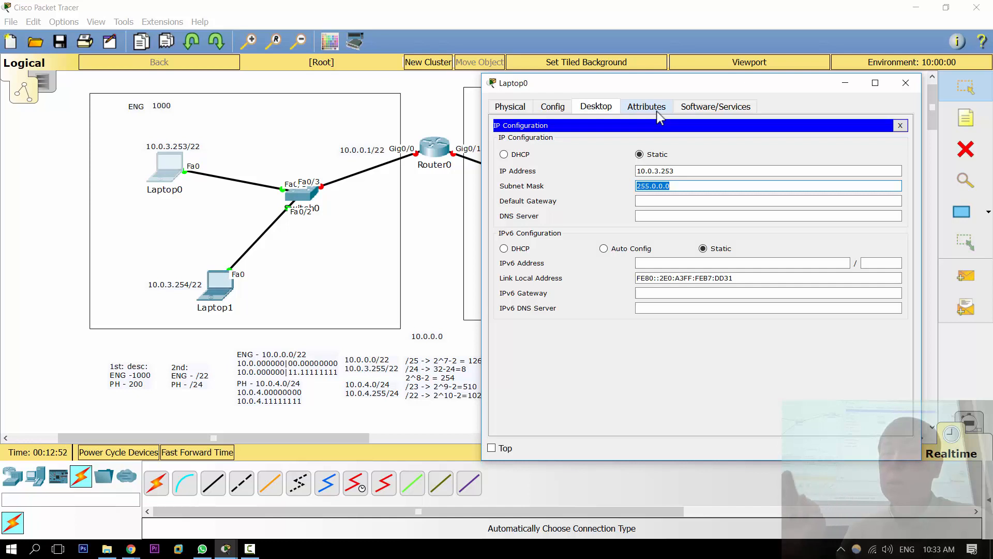
# Step: Set Laptop0's subnet mask to 255.255.252.0, copy the mask, and close the laptop's configuration
pyautogui.write('25')
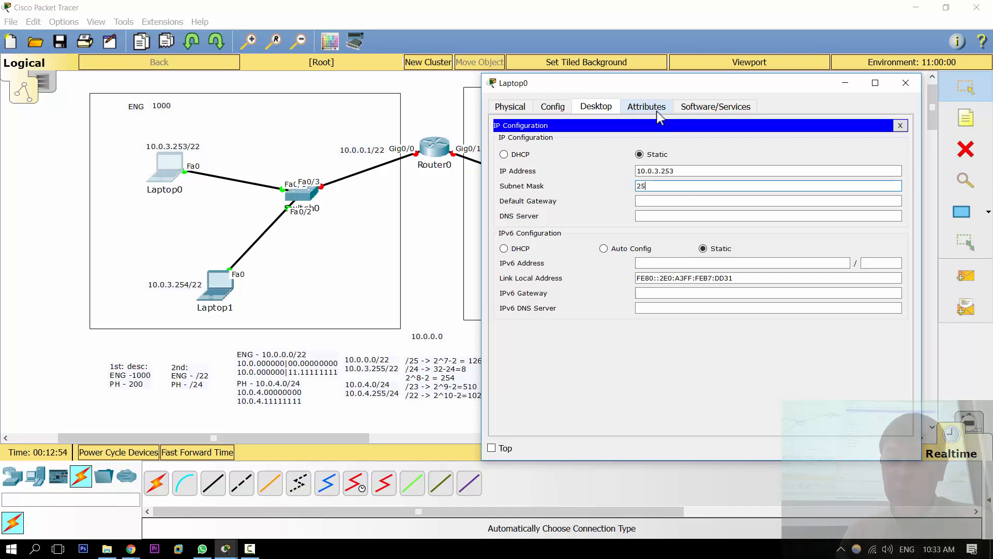
pyautogui.write('5.255.252.0')
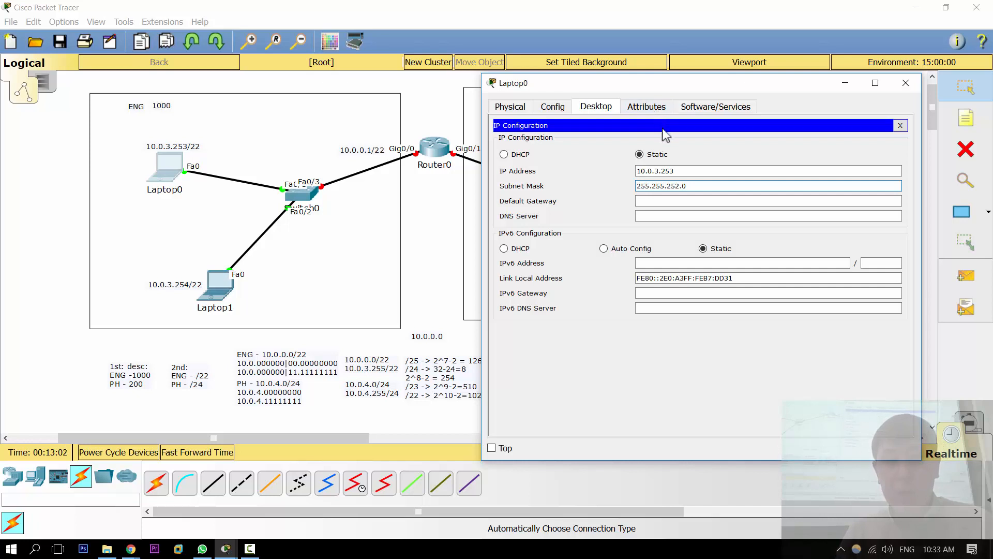
pyautogui.moveTo(682, 171); pyautogui.dragTo(601, 179)
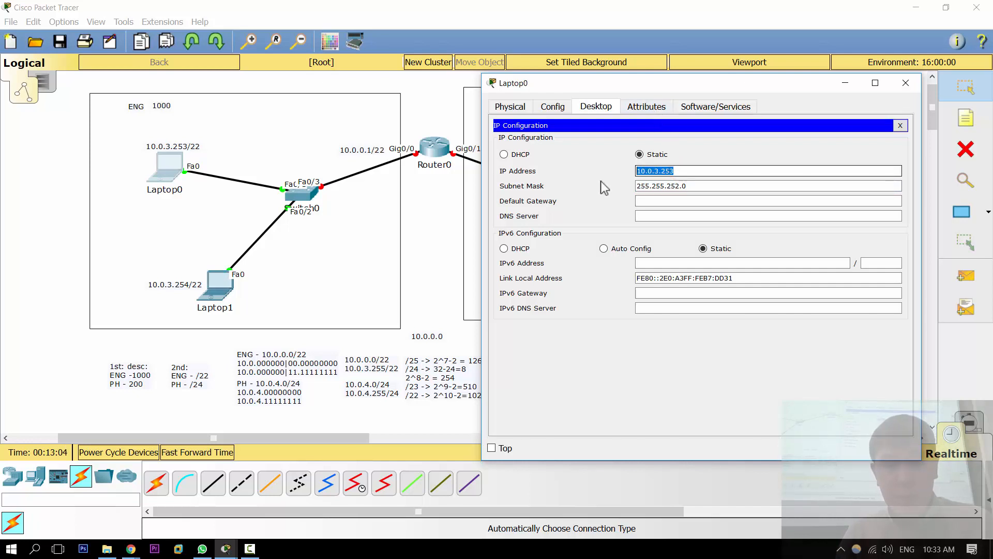
pyautogui.moveTo(699, 185); pyautogui.dragTo(616, 191)
pyautogui.hotkey('ctrl', 'c')
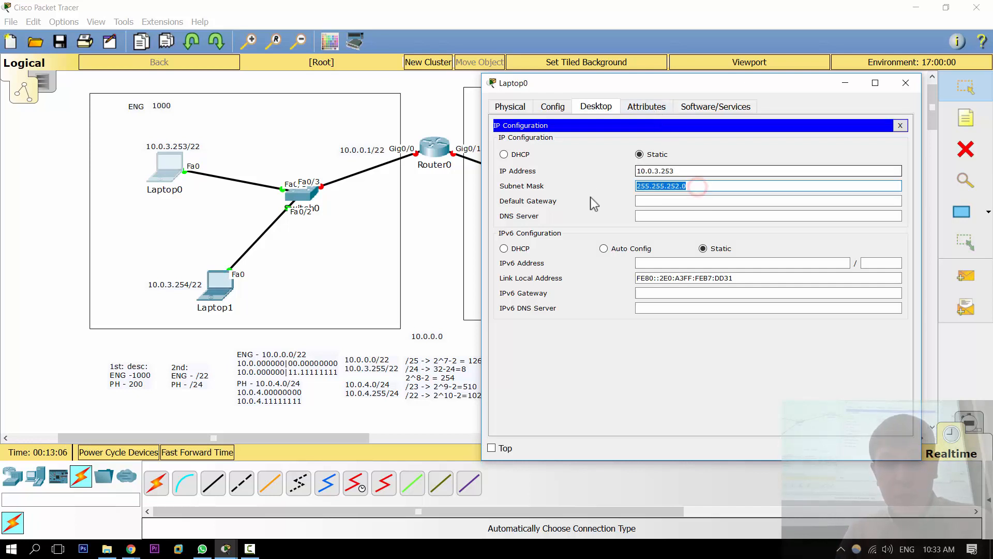
pyautogui.click(906, 83)
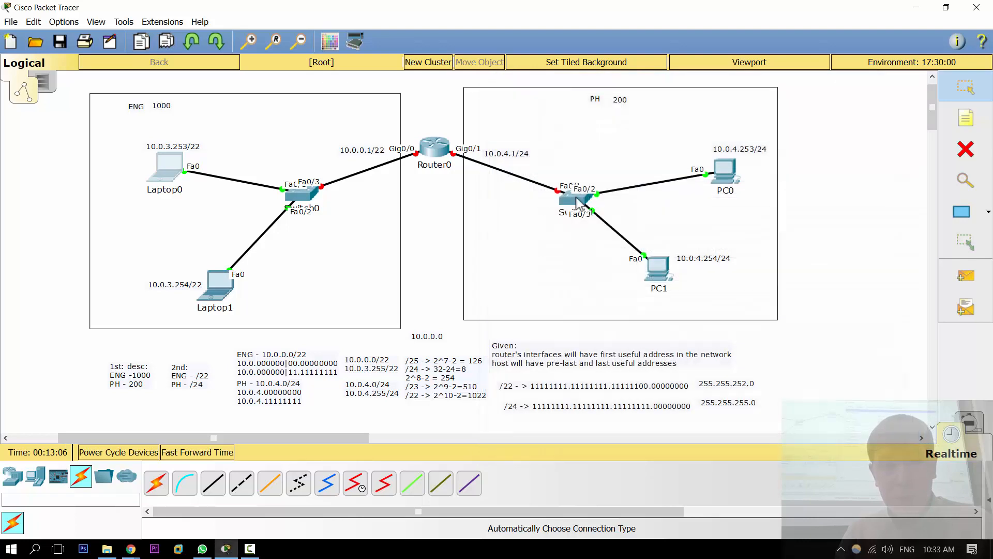
# Step: Open Laptop1's static IP configuration and paste 255.255.252.0 as its subnet mask
pyautogui.click(212, 288)
pyautogui.moveTo(390, 107); pyautogui.dragTo(578, 63)
pyautogui.click(586, 86)
pyautogui.click(542, 117)
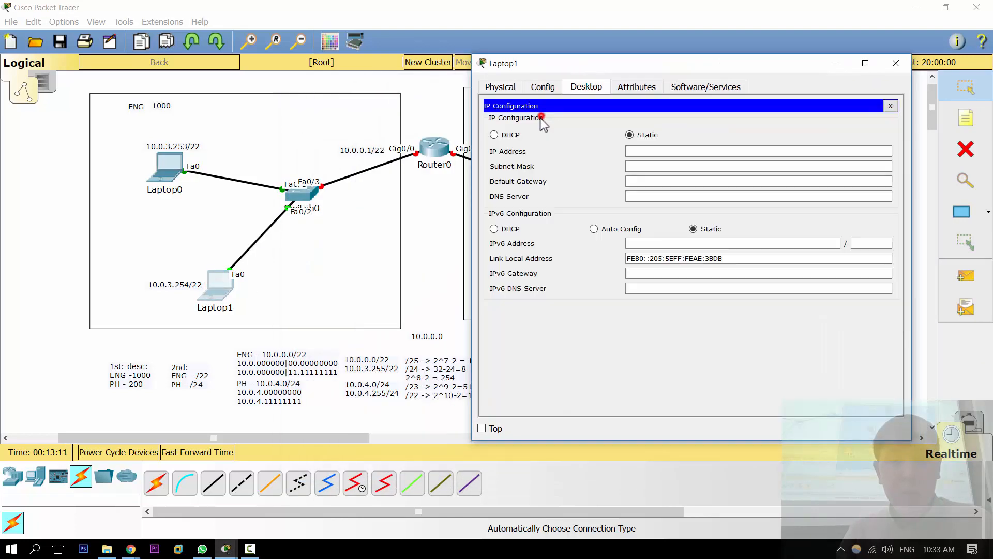
pyautogui.click(637, 165)
pyautogui.hotkey('ctrl', 'v')
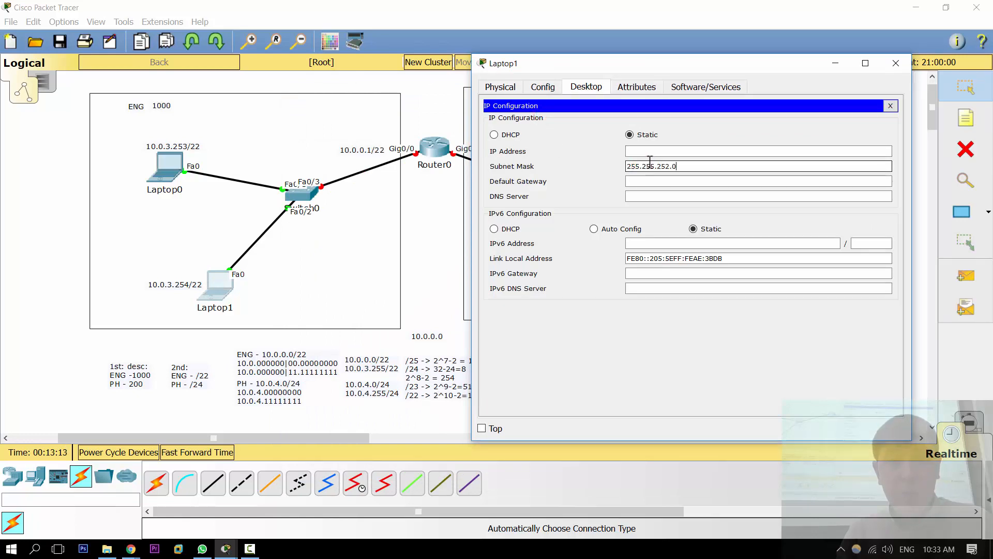
# Step: Set Laptop1's IP address to 10.0.3.254 and close its configuration
pyautogui.click(650, 156)
pyautogui.write('10.0.3.254')
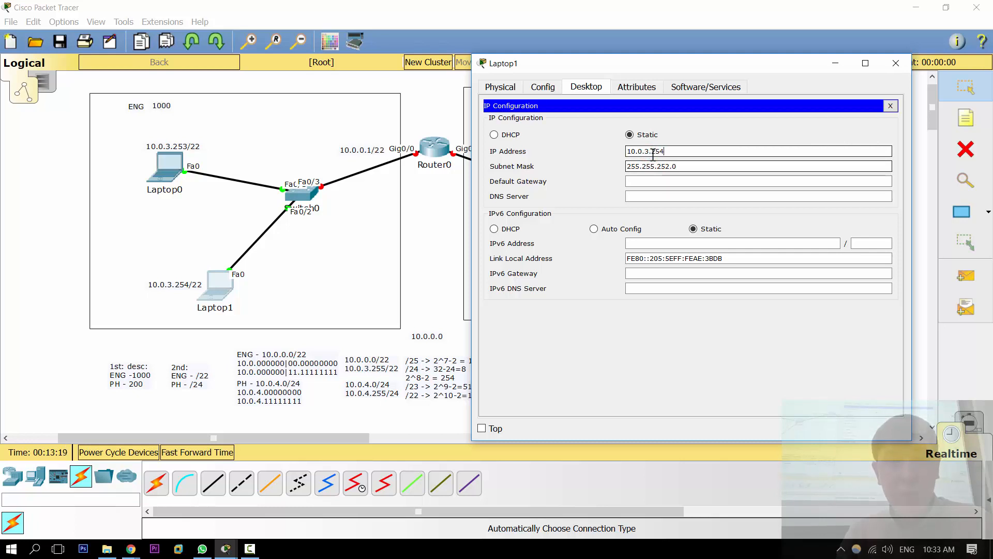
pyautogui.press('Escape')
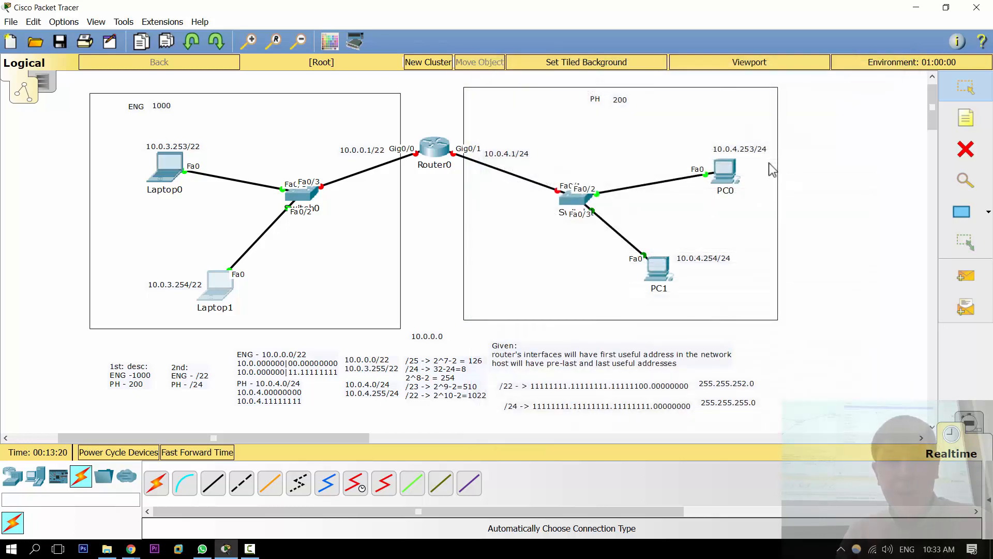
pyautogui.click(805, 161)
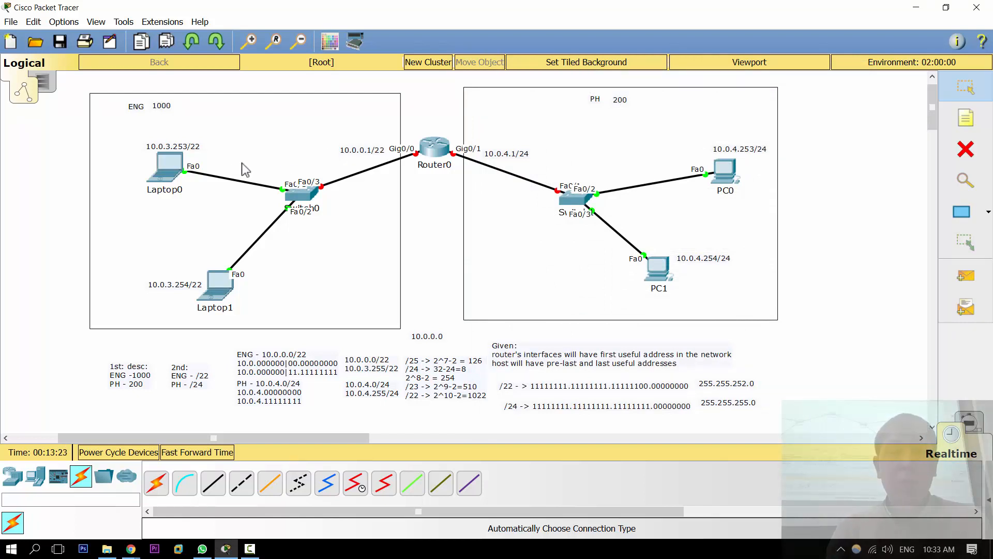
# Step: Ping Laptop1 at 10.0.3.254 from Laptop0's Command Prompt, and close the laptop's window
pyautogui.click(174, 180)
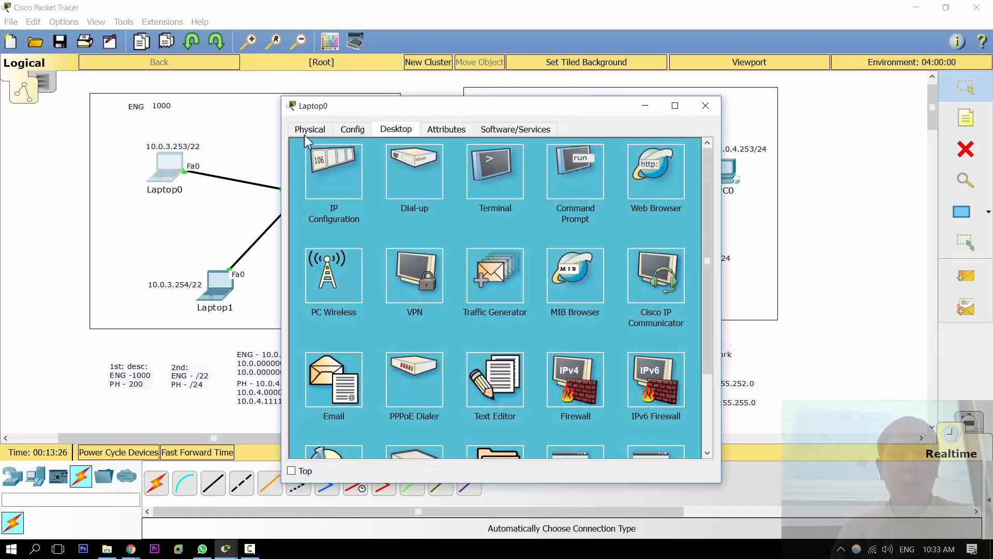
pyautogui.moveTo(380, 105); pyautogui.dragTo(601, 70)
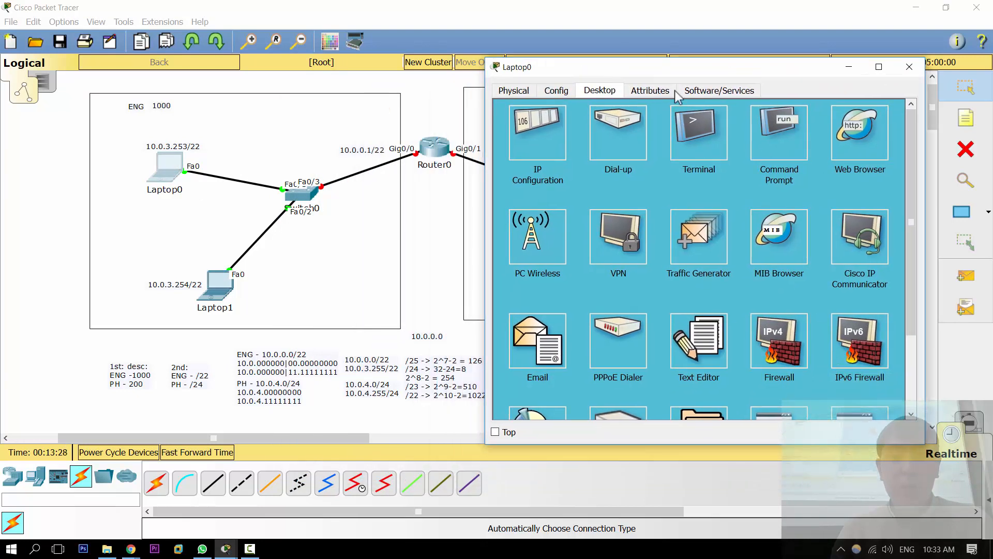
pyautogui.click(774, 125)
pyautogui.write('ping 10.0.3.254')
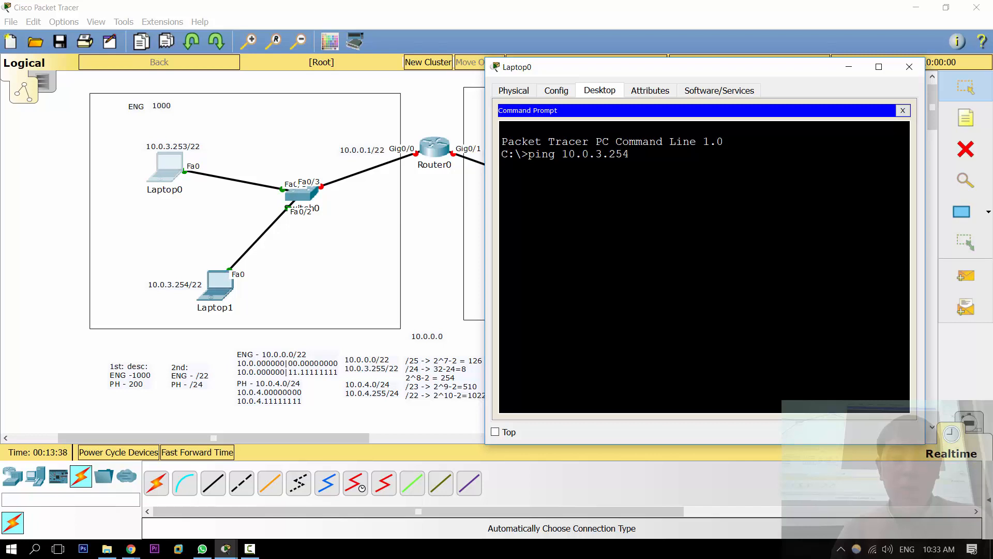
pyautogui.press('Return')
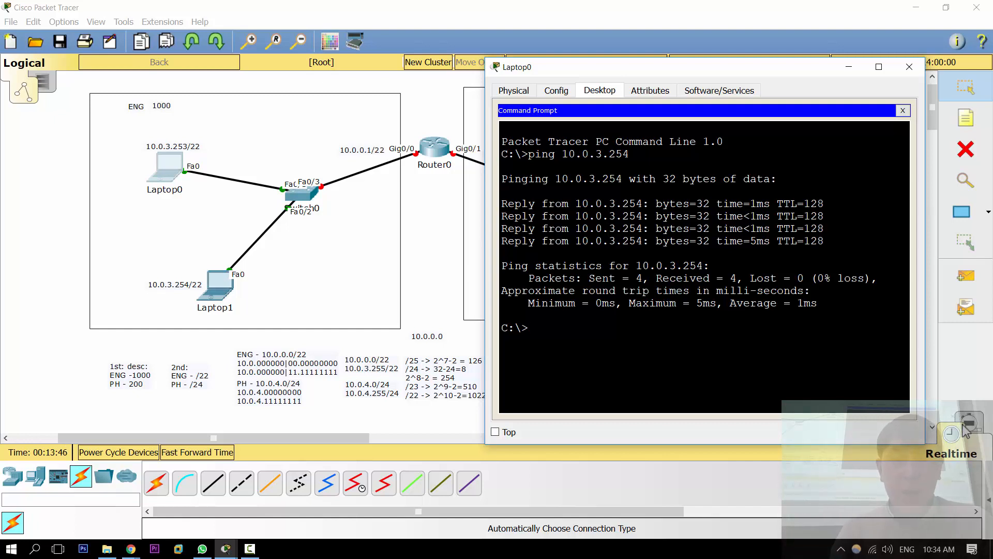
pyautogui.hotkey('alt', 'F4')
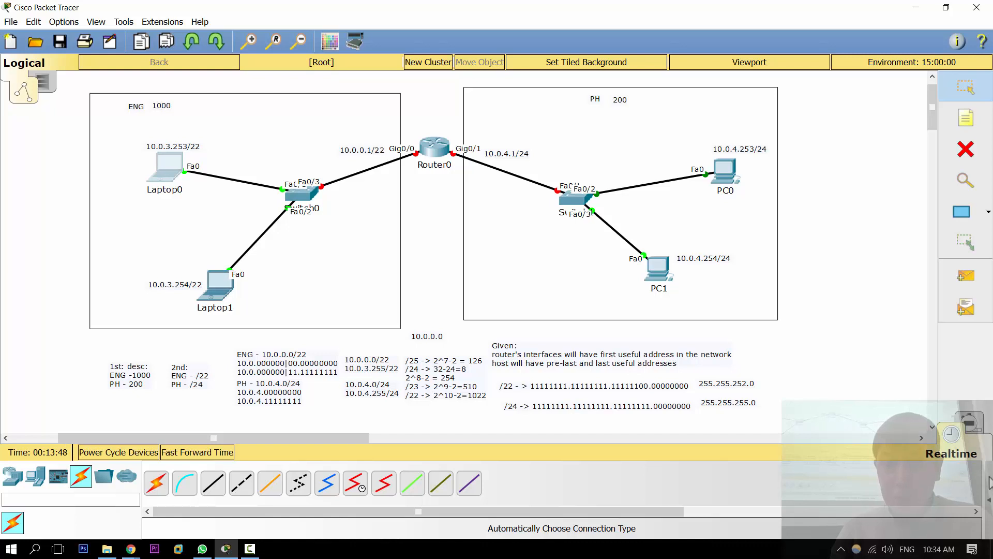
# Step: Test connectivity with a simple PDU from Laptop0 to Laptop1, delete the scenario, and hide the PDU list
pyautogui.click(991, 480)
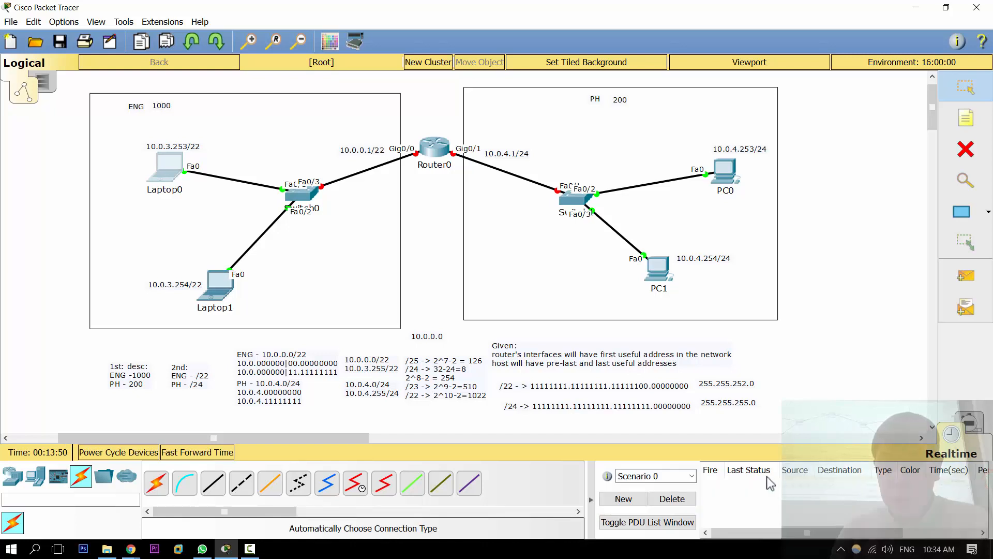
pyautogui.click(969, 278)
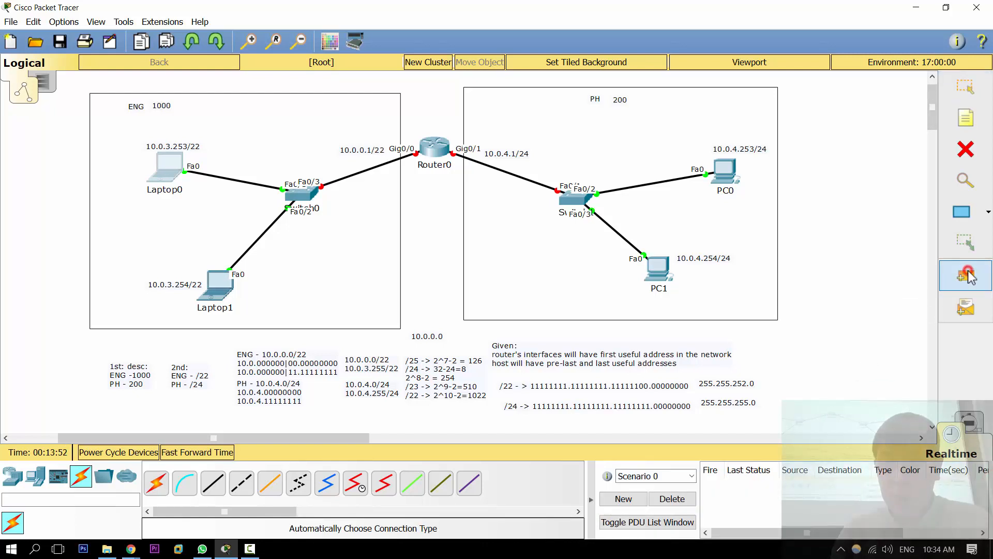
pyautogui.click(175, 164)
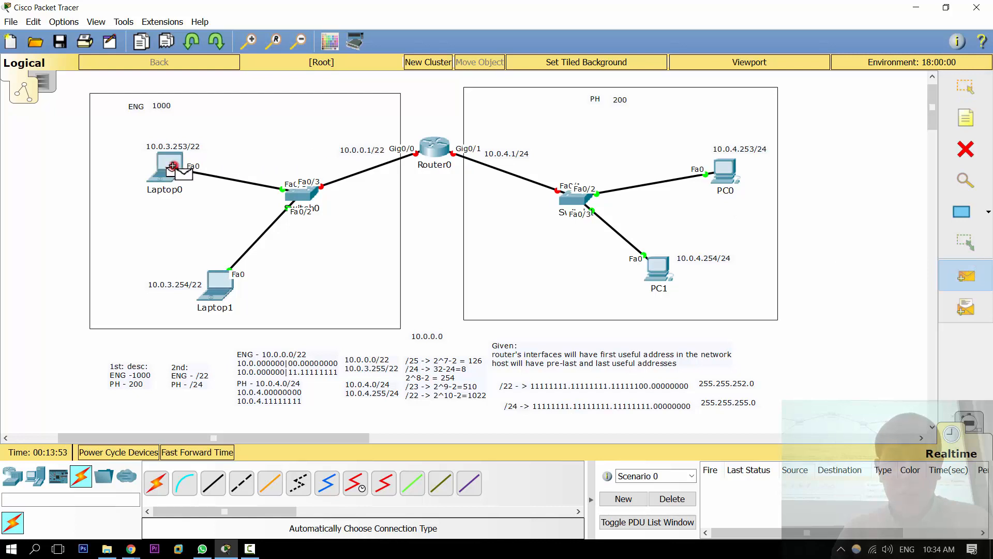
pyautogui.click(220, 285)
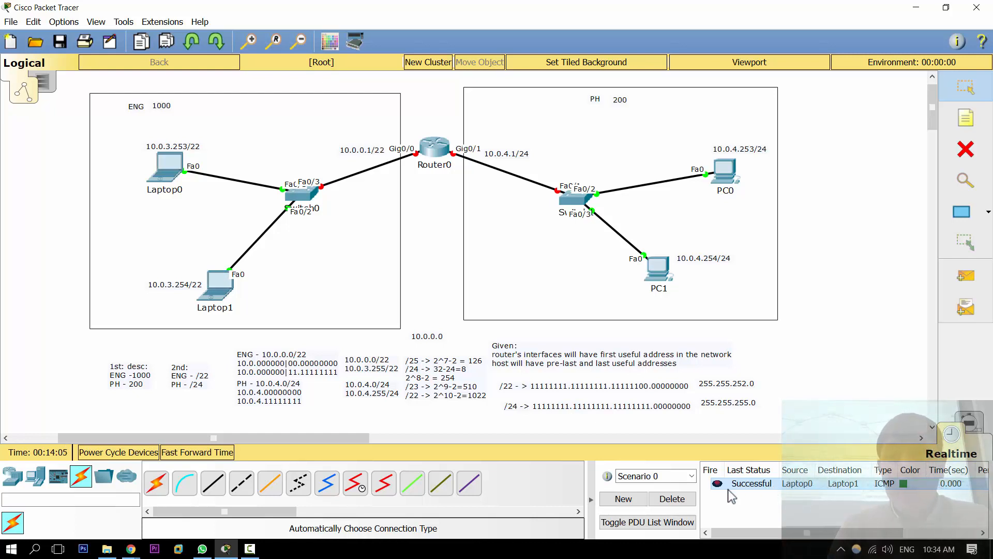
pyautogui.click(672, 499)
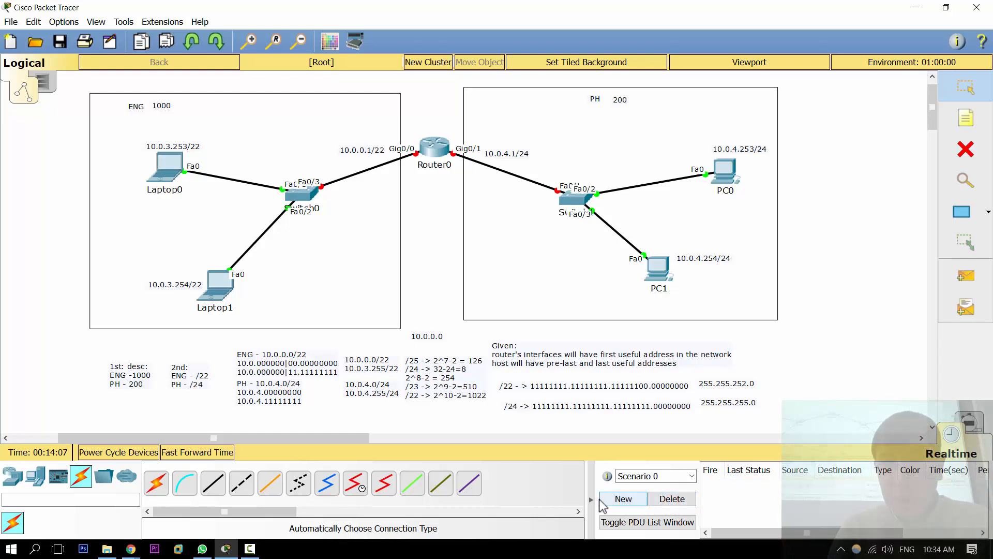
pyautogui.click(592, 499)
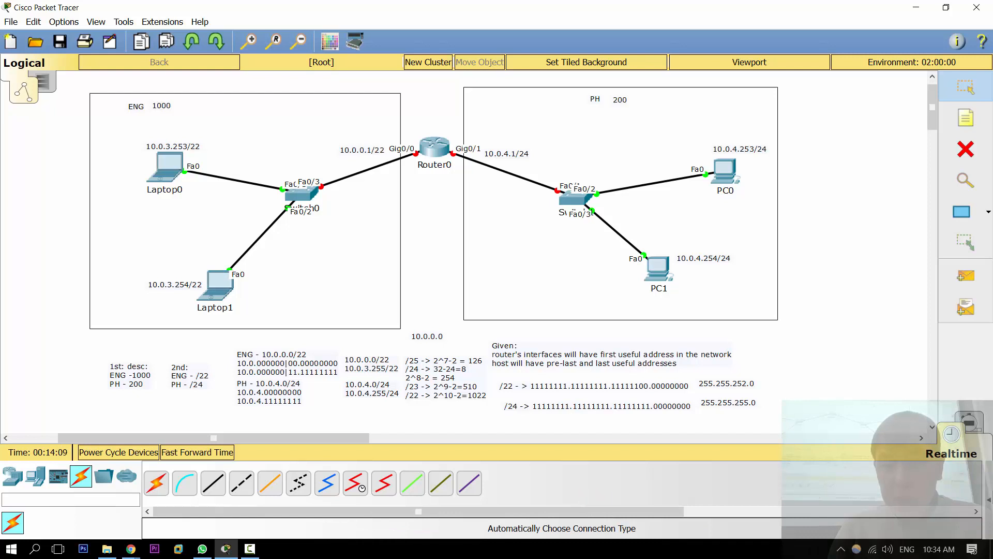
# Step: Show the PDU list again, send another simple PDU from Laptop0 to Laptop1, and clear the scenario
pyautogui.click(988, 504)
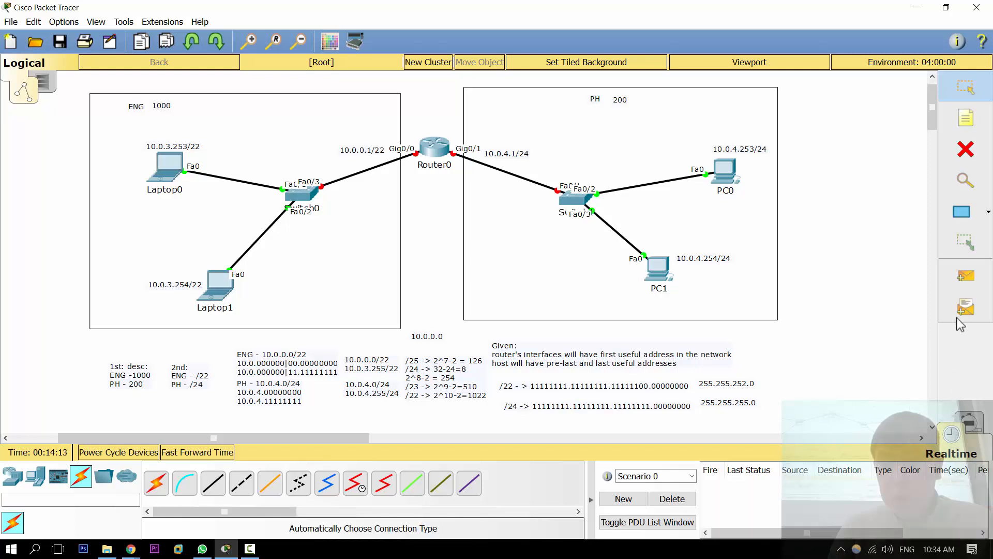
pyautogui.click(965, 276)
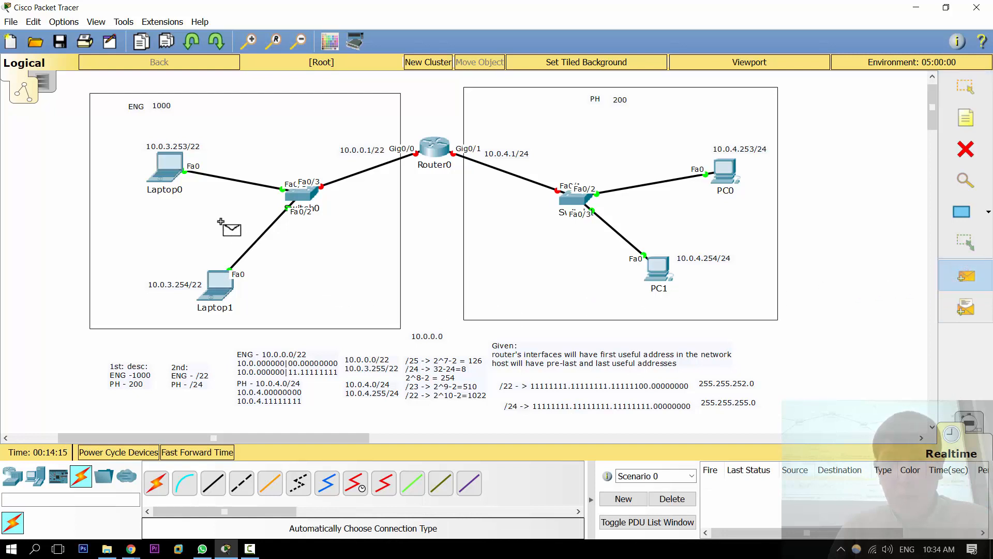
pyautogui.click(167, 168)
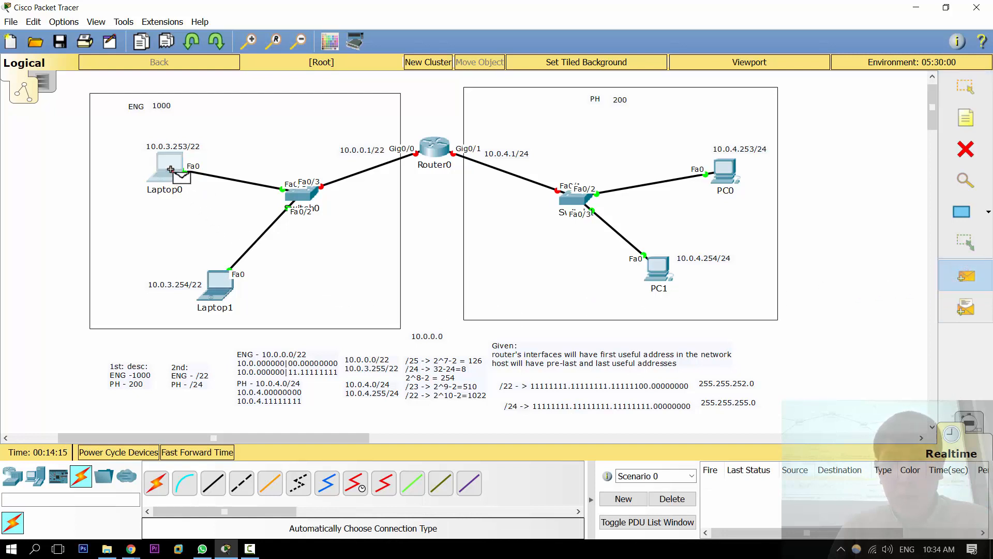
pyautogui.click(217, 282)
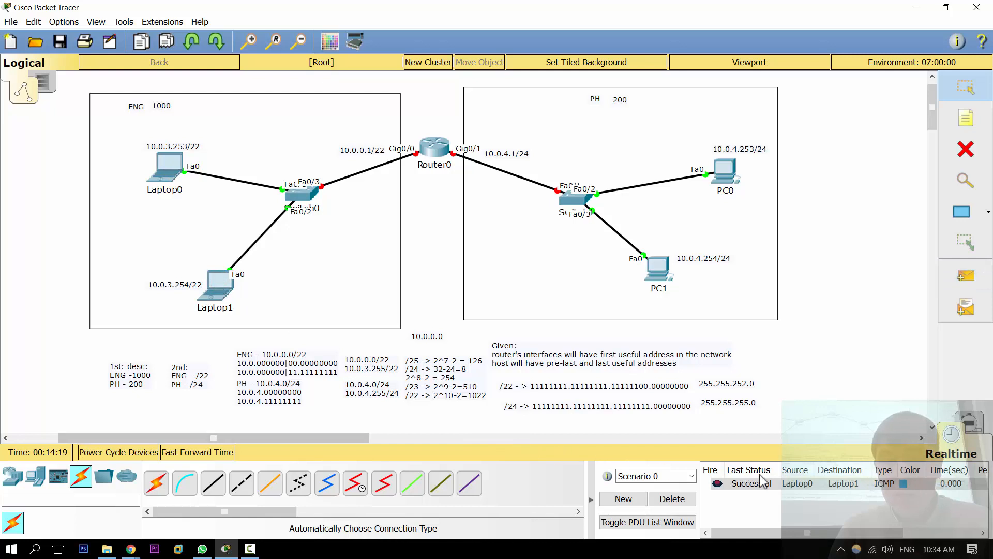
pyautogui.click(682, 499)
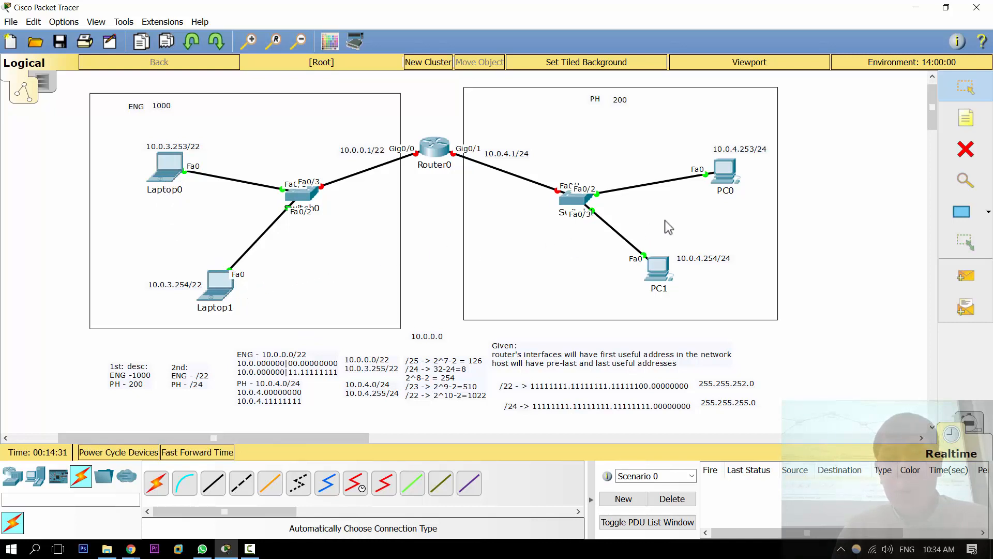
# Step: Open PC0's IP configuration and set its static IP address to 10.0.4.253
pyautogui.click(729, 181)
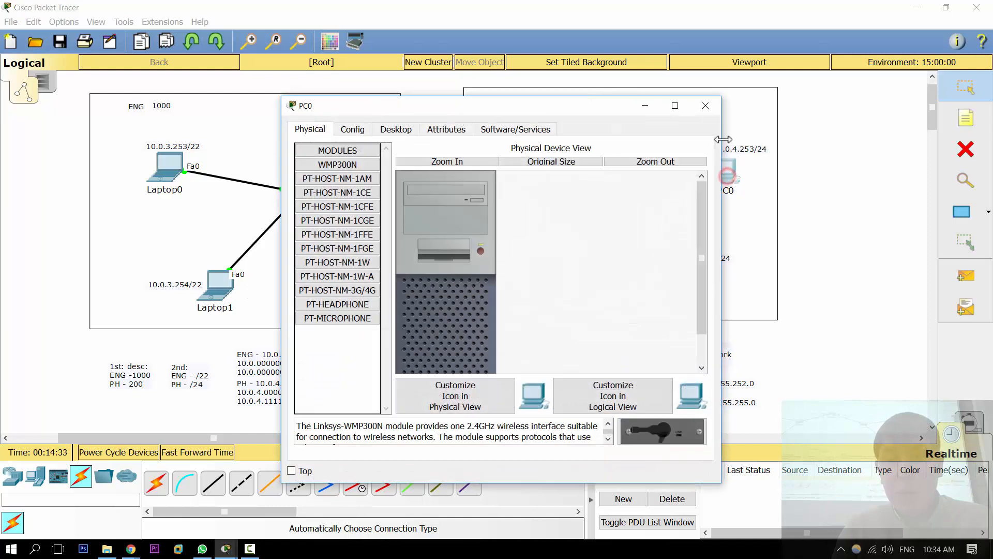
pyautogui.moveTo(598, 105); pyautogui.dragTo(274, 75)
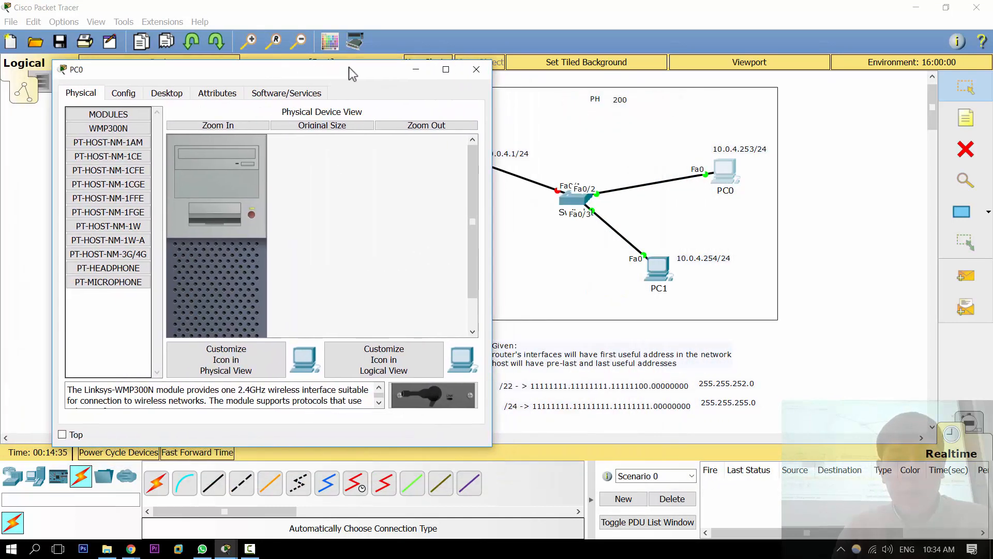
pyautogui.click(167, 93)
pyautogui.click(113, 136)
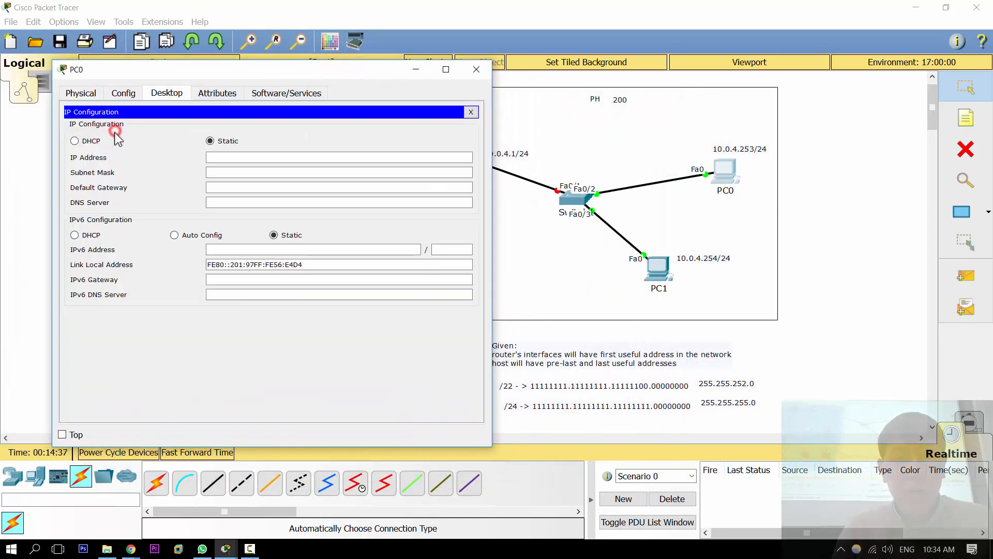
pyautogui.click(235, 157)
pyautogui.write('10')
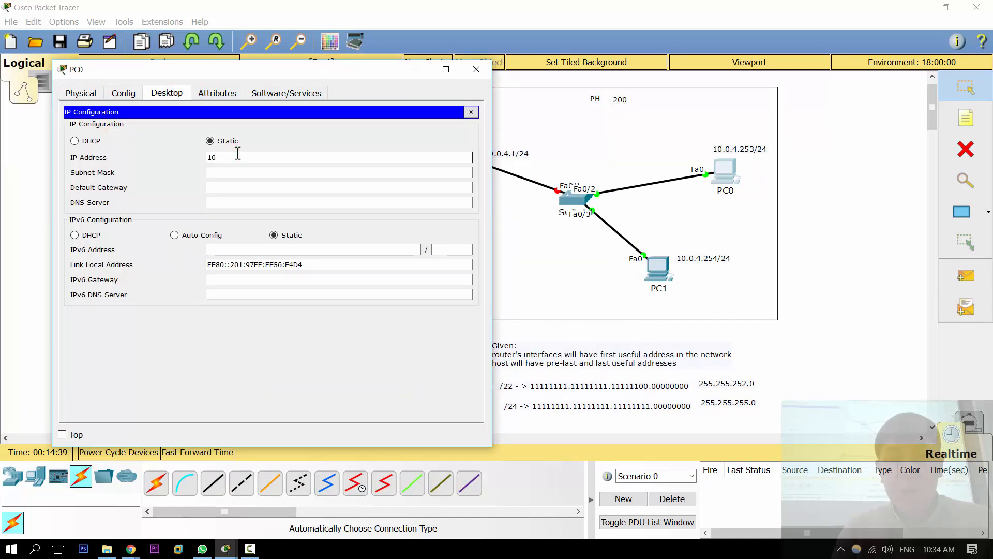
pyautogui.write('.0.4')
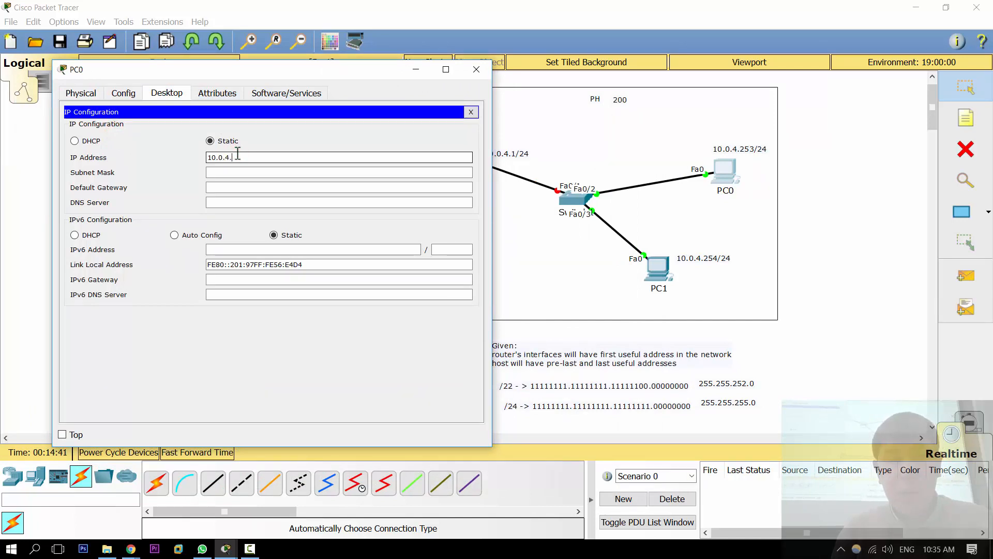
pyautogui.write('.253')
# Step: Set PC0's subnet mask to 255.255.255.0 and close its configuration
pyautogui.press('Tab')
pyautogui.write('2')
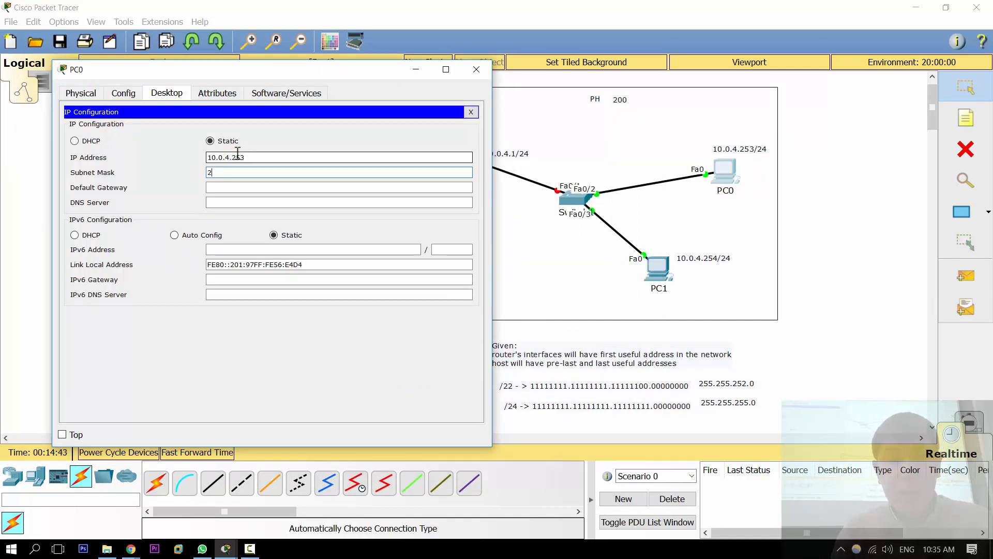
pyautogui.write('55.255.255.')
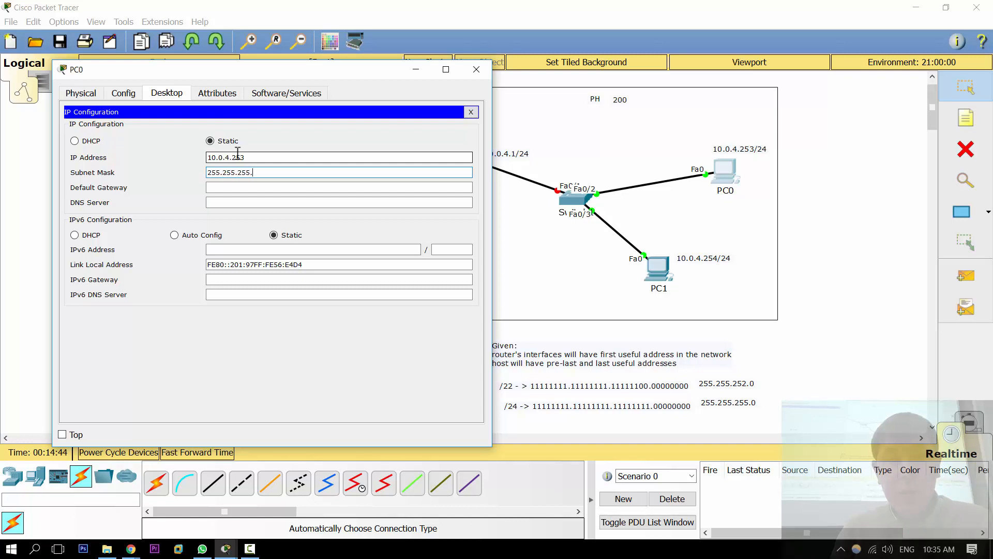
pyautogui.write('0')
pyautogui.press('Escape')
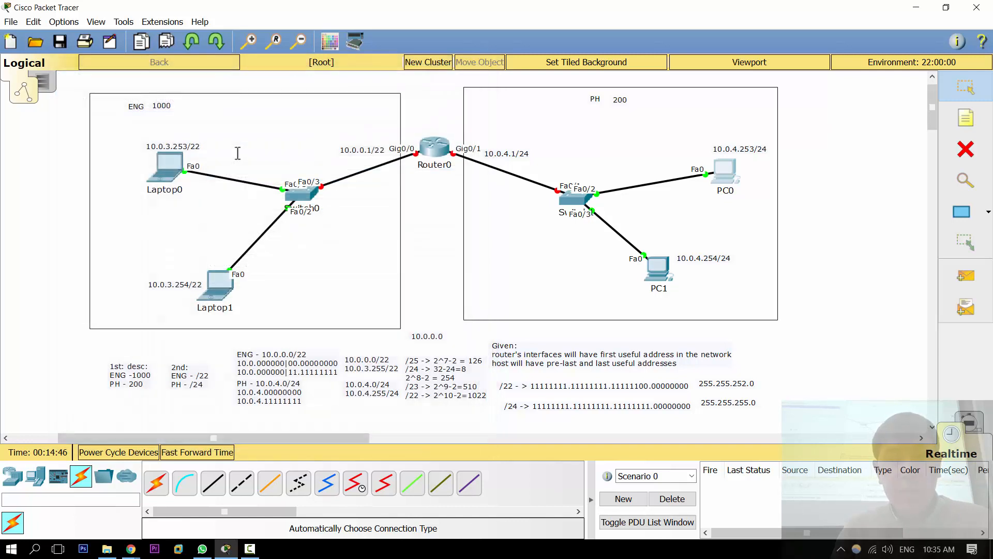
# Step: Configure PC1 with IP address 10.0.4.254 and subnet mask 255.255.255.0, and close its window
pyautogui.click(658, 272)
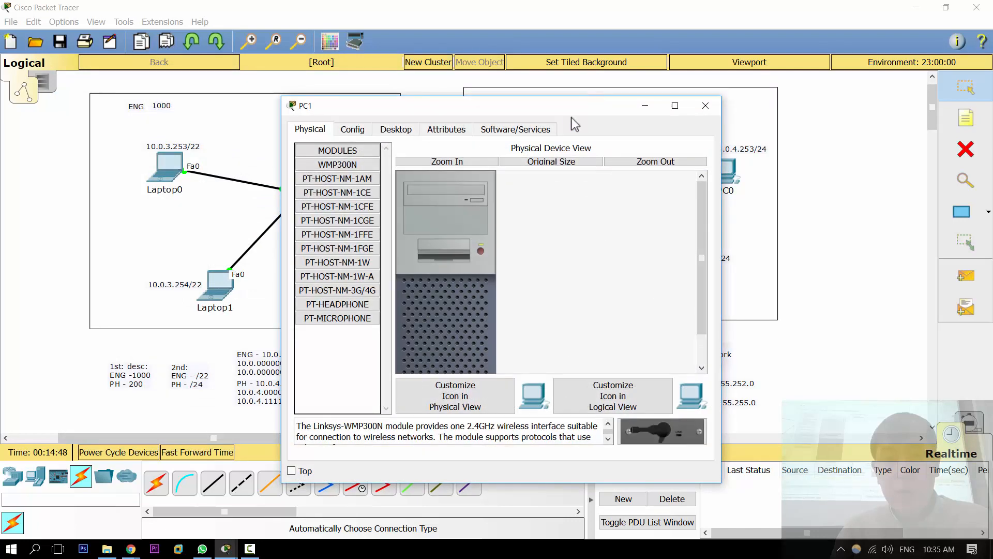
pyautogui.moveTo(543, 108); pyautogui.dragTo(317, 83)
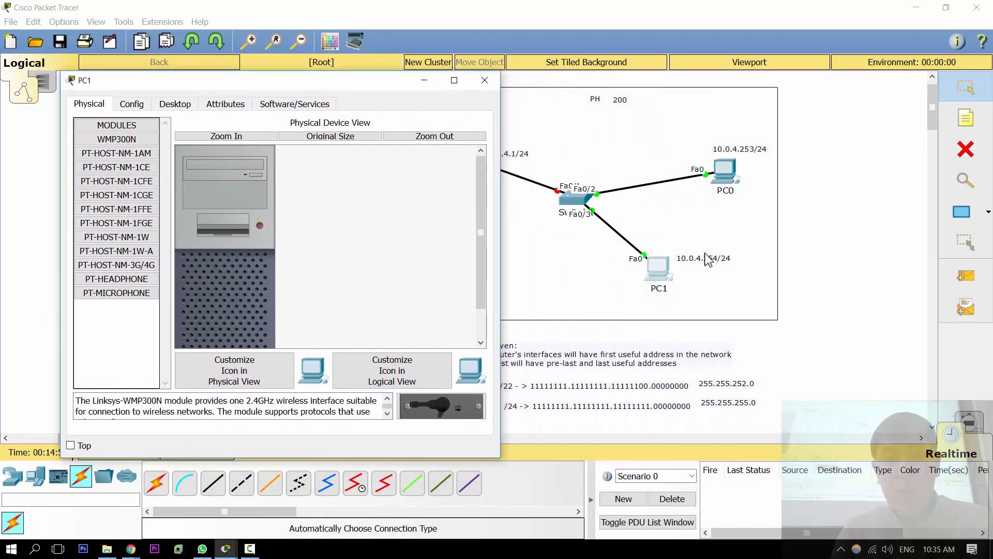
pyautogui.click(182, 103)
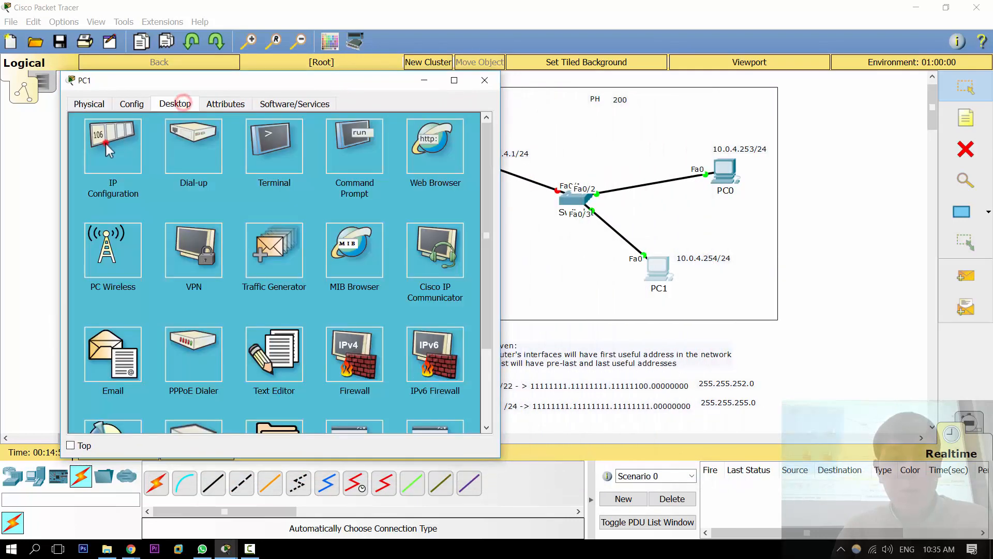
pyautogui.click(109, 150)
pyautogui.click(251, 169)
pyautogui.write('10.0.4.254')
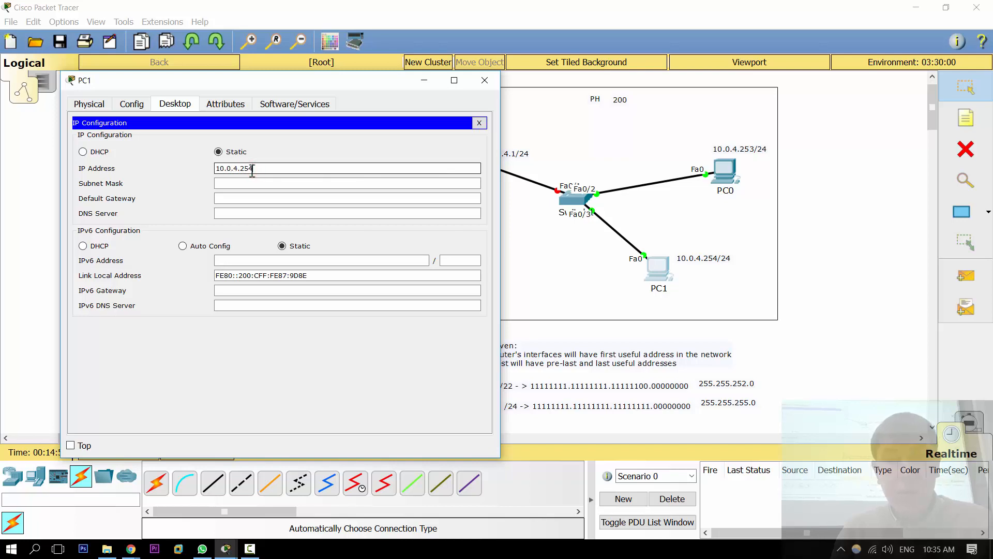
pyautogui.press('Tab')
pyautogui.write('25')
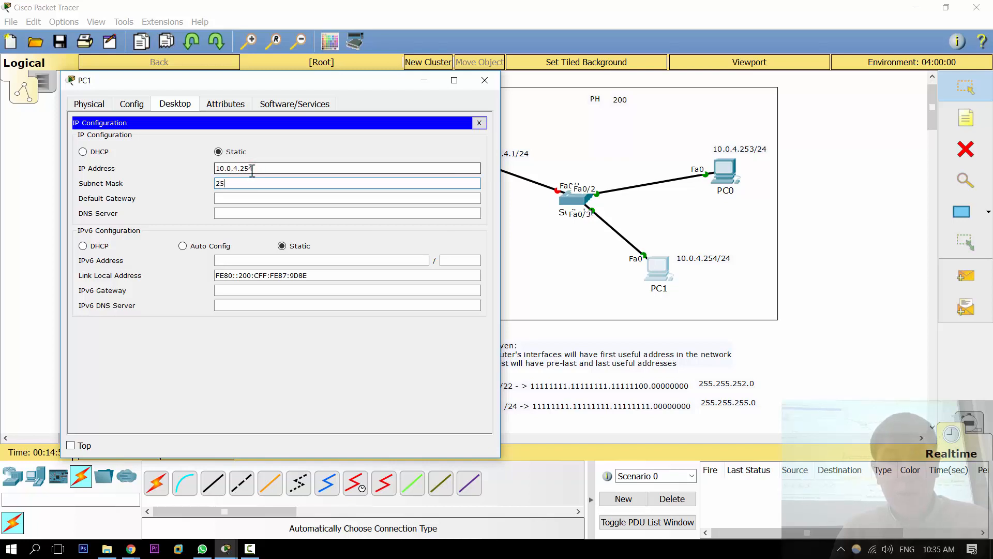
pyautogui.write('5.255.255.0')
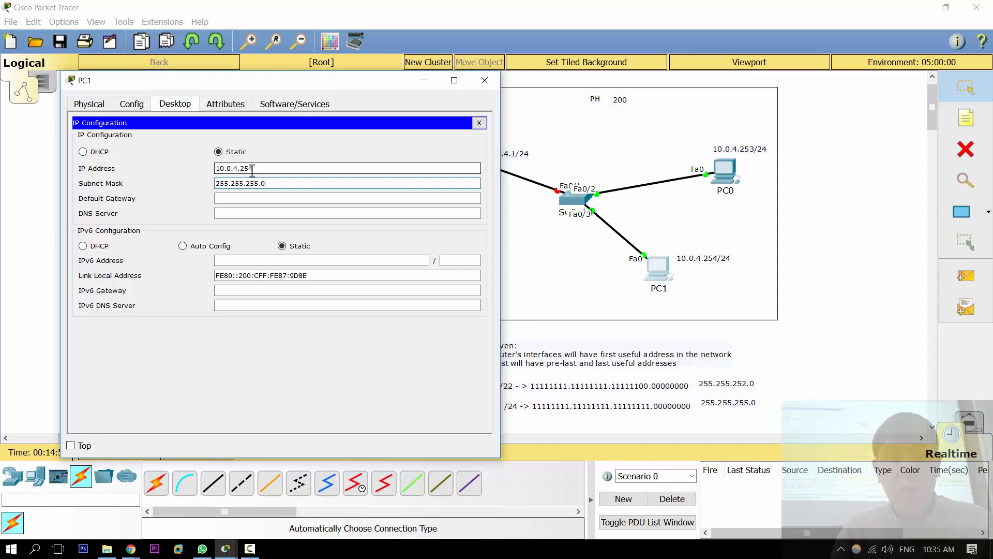
pyautogui.click(484, 80)
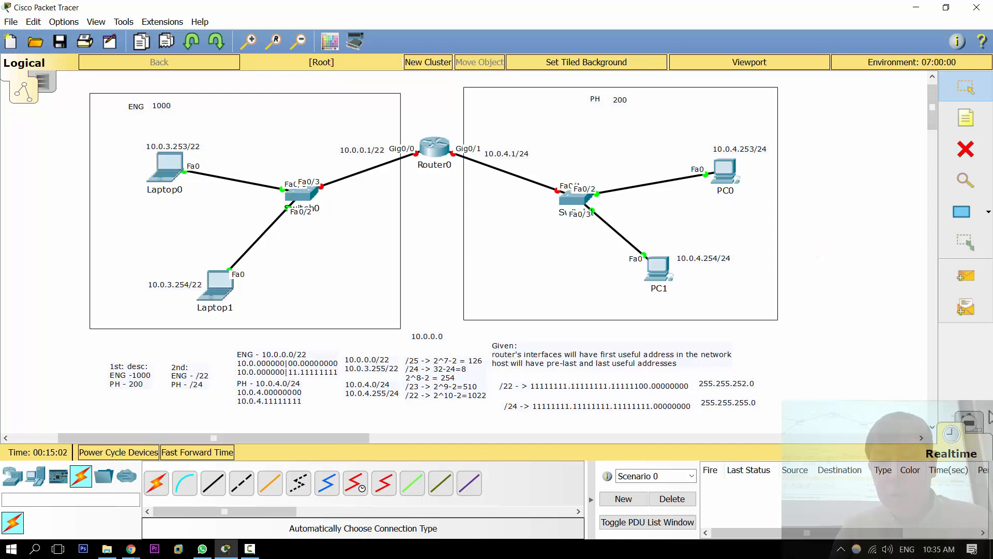
# Step: Test connectivity in the PH LAN by sending a simple PDU from PC0 to PC1
pyautogui.click(965, 276)
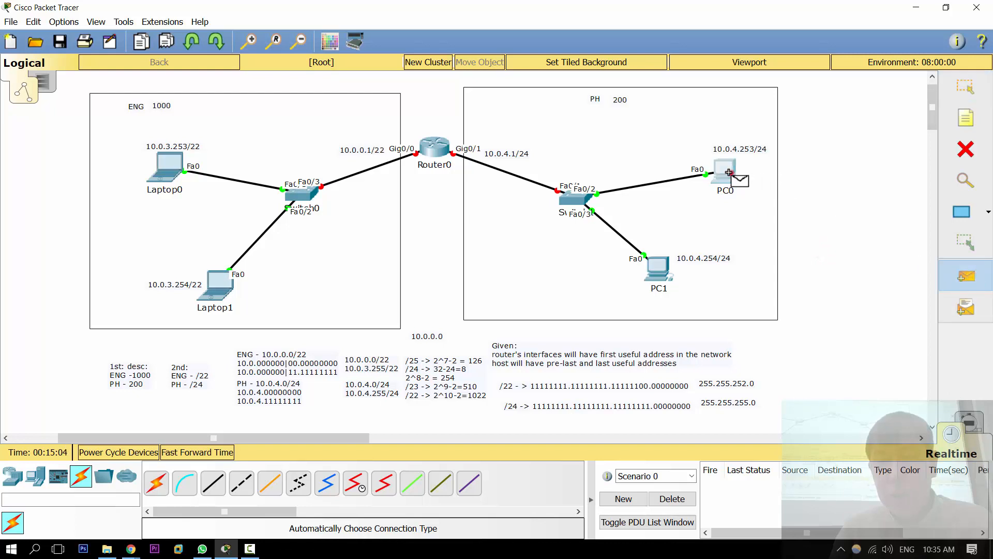
pyautogui.click(725, 174)
pyautogui.click(657, 269)
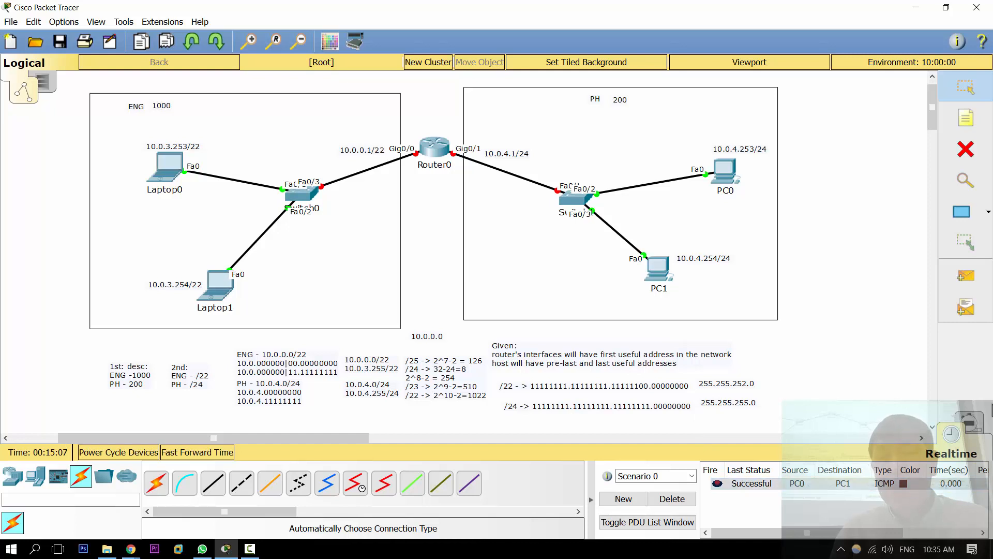
# Step: Change PC1's IP address to 10.0.6.254, outside the PH subnet, and close its configuration
pyautogui.click(658, 268)
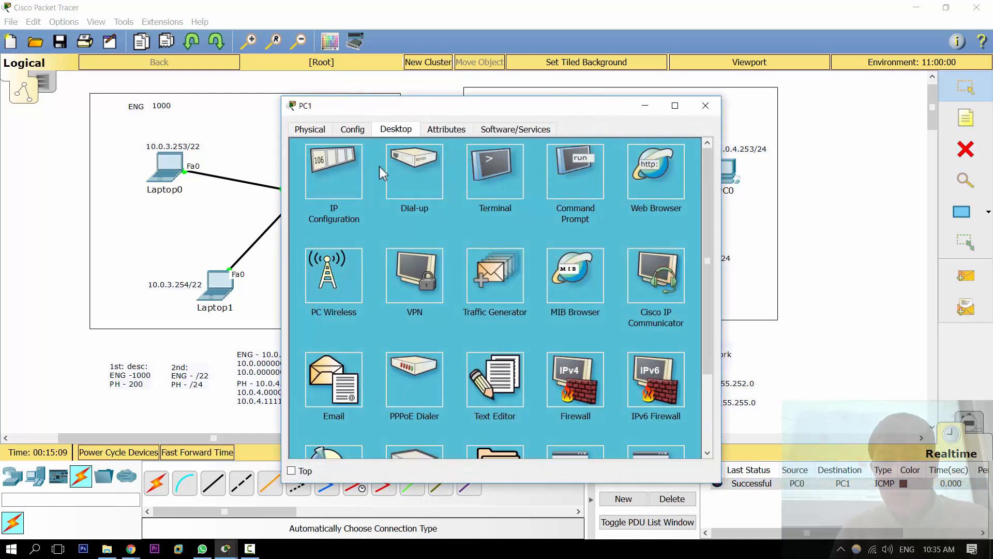
pyautogui.click(350, 168)
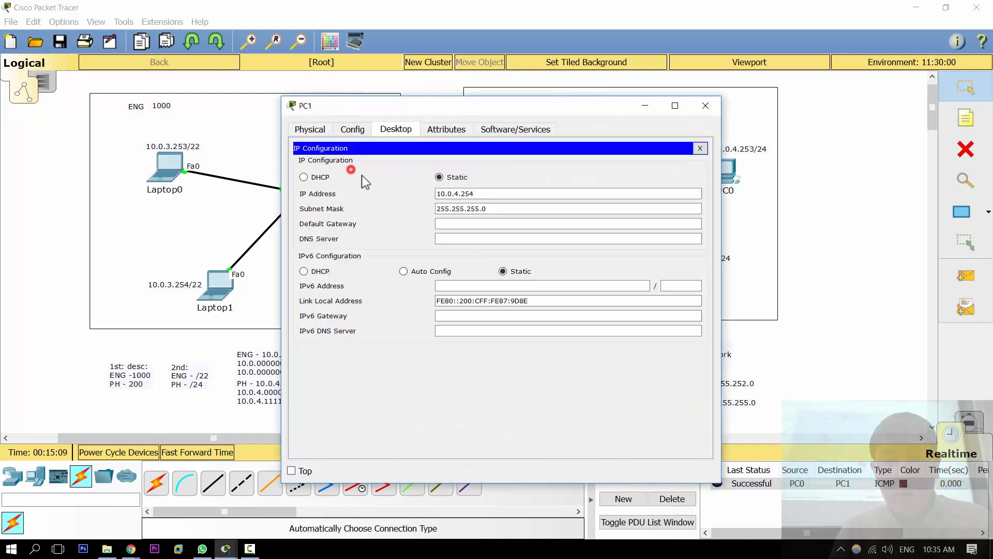
pyautogui.click(481, 208)
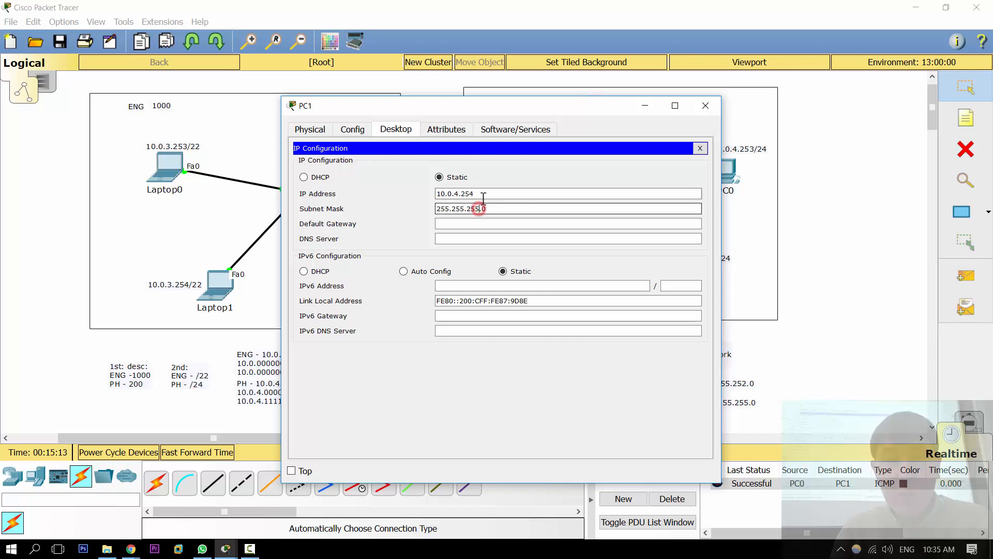
pyautogui.click(481, 193)
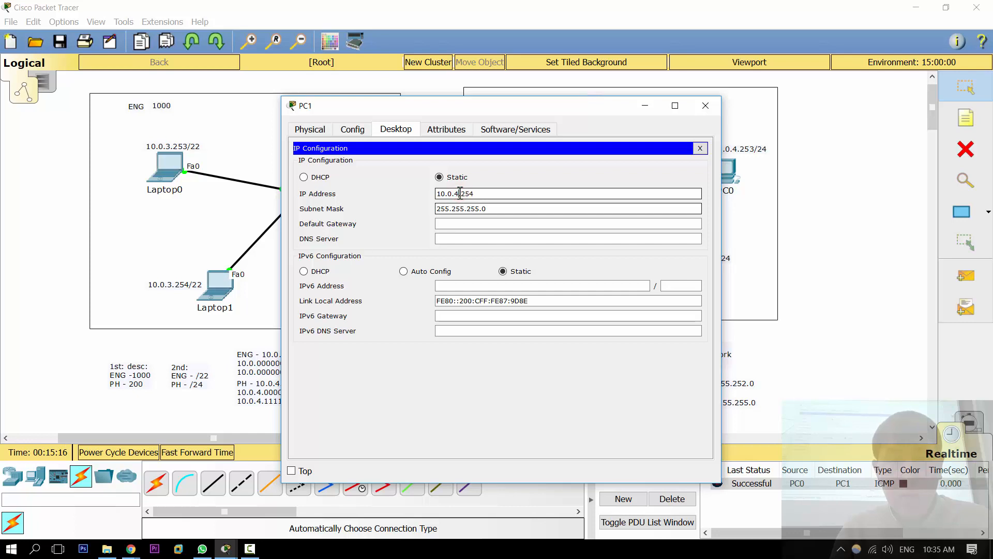
pyautogui.press('BackSpace')
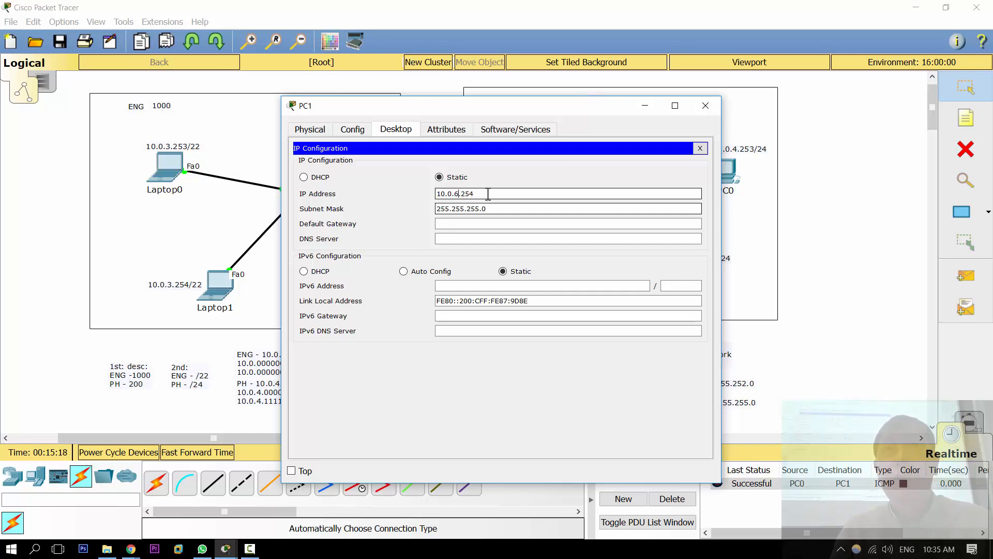
pyautogui.press('Escape')
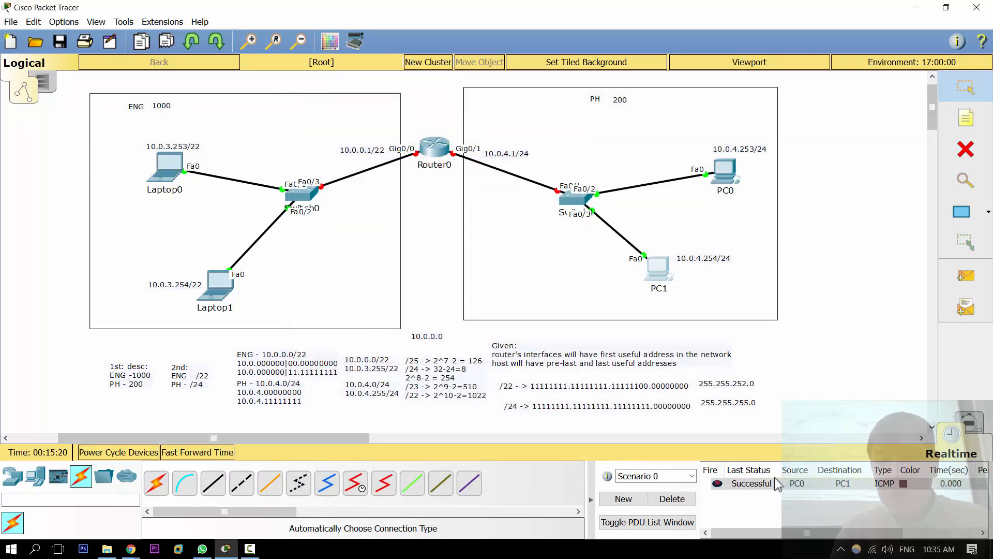
# Step: Delete the current PDU scenario and send a new simple PDU from PC0 to PC1
pyautogui.click(683, 500)
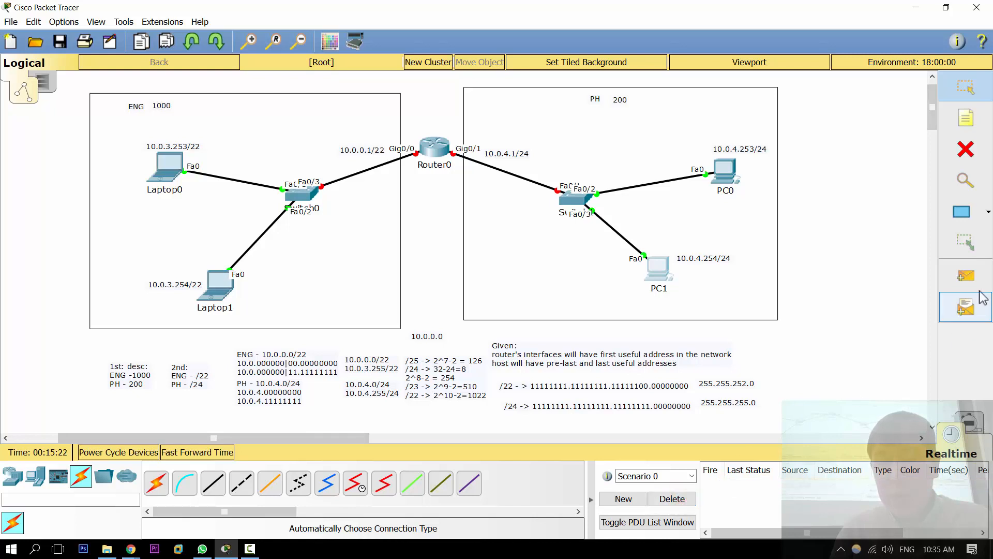
pyautogui.click(966, 275)
pyautogui.click(716, 155)
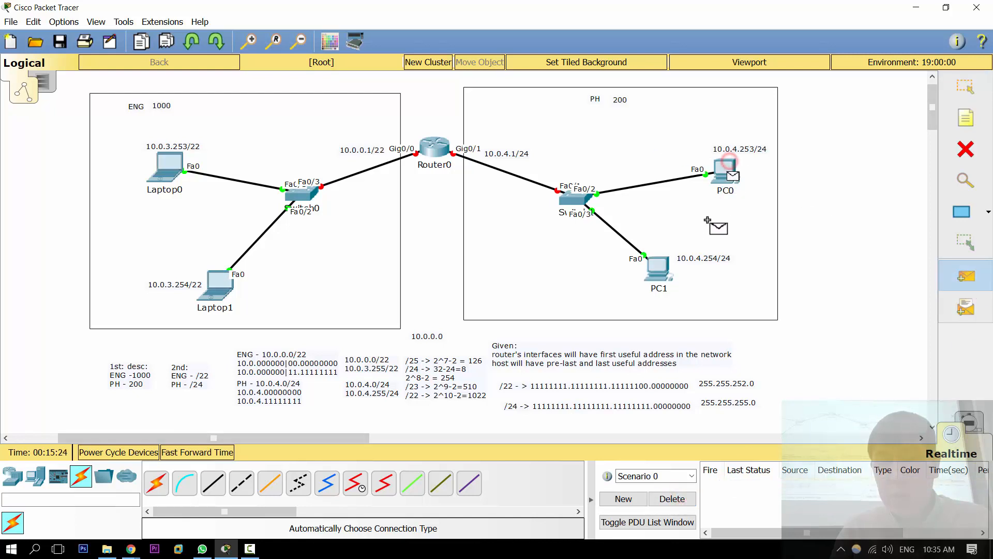
pyautogui.click(662, 266)
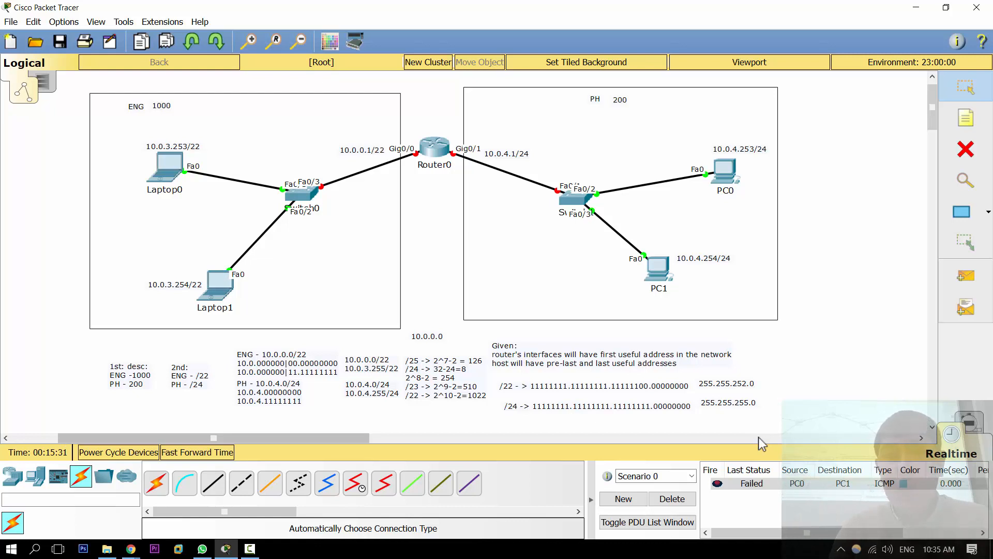
# Step: Check PC0's IP address and subnet mask in its IP configuration, and close the window
pyautogui.click(725, 171)
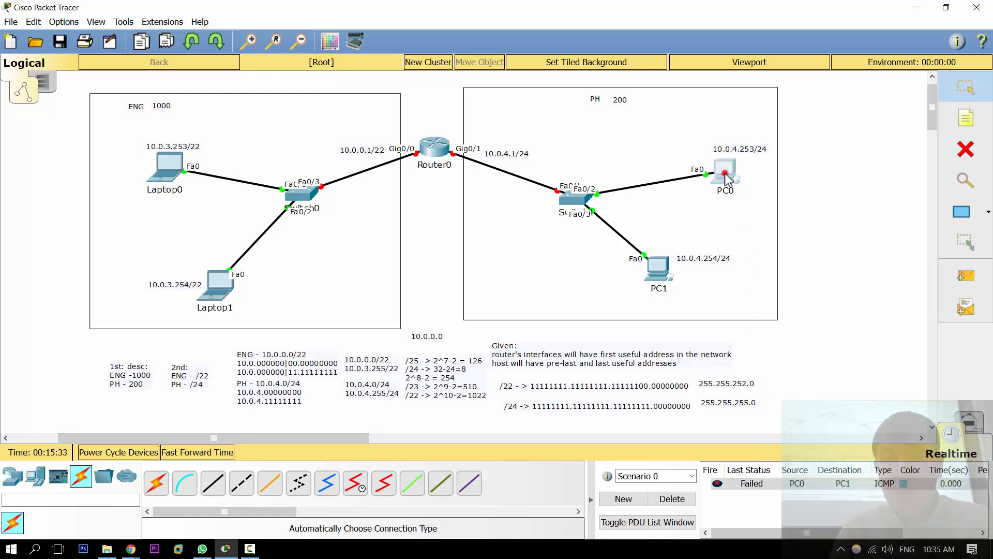
pyautogui.click(337, 182)
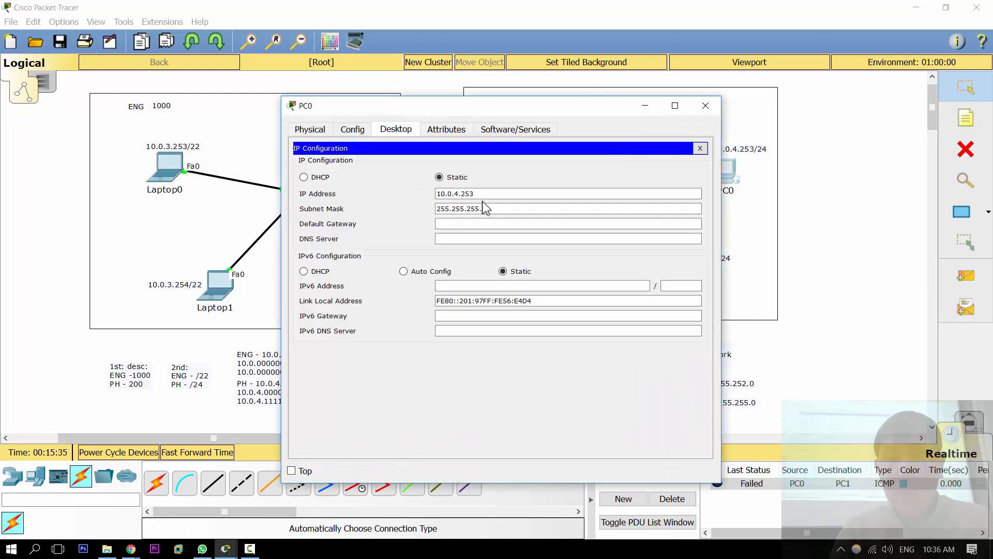
pyautogui.click(705, 105)
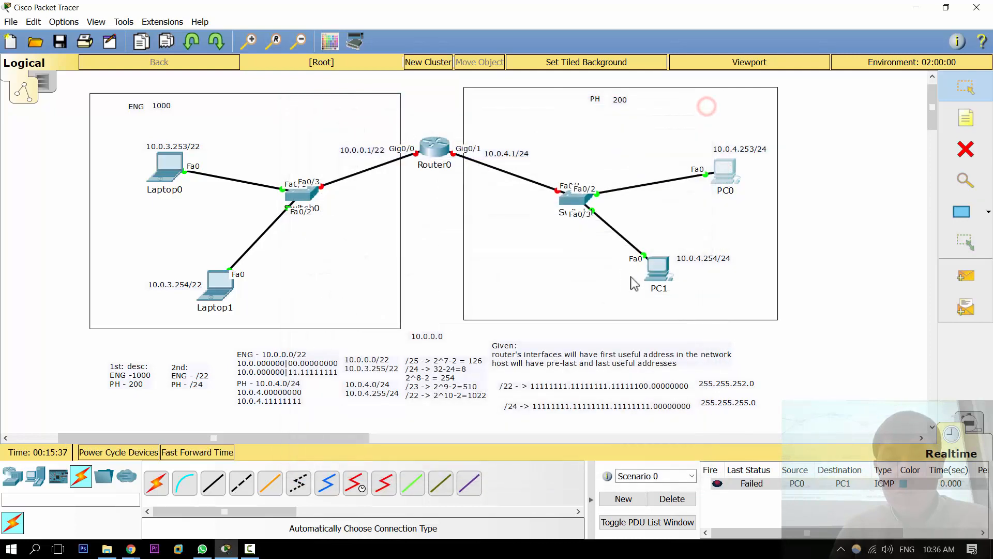
# Step: Set PC1's IP address back to 10.0.4.254 and close its configuration
pyautogui.click(662, 274)
pyautogui.click(337, 187)
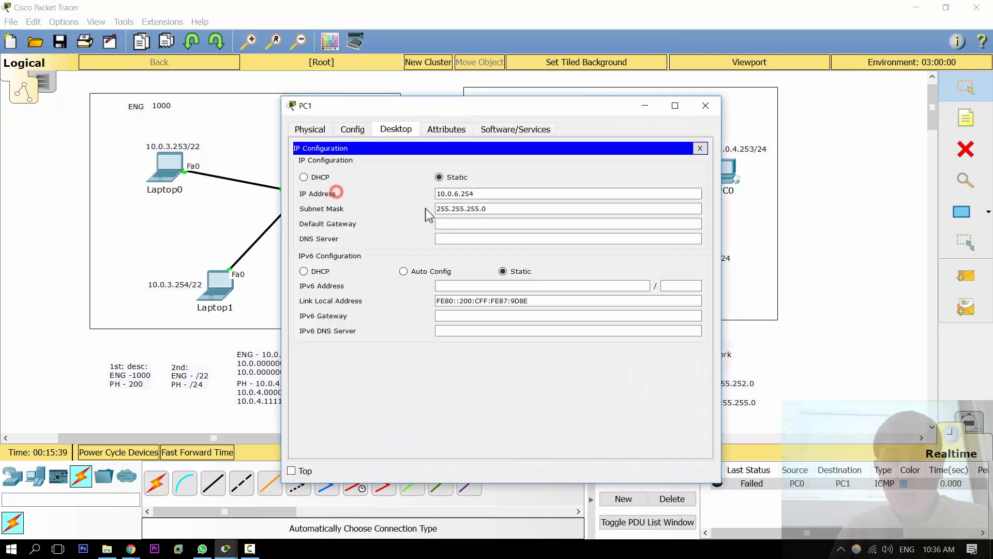
pyautogui.click(461, 193)
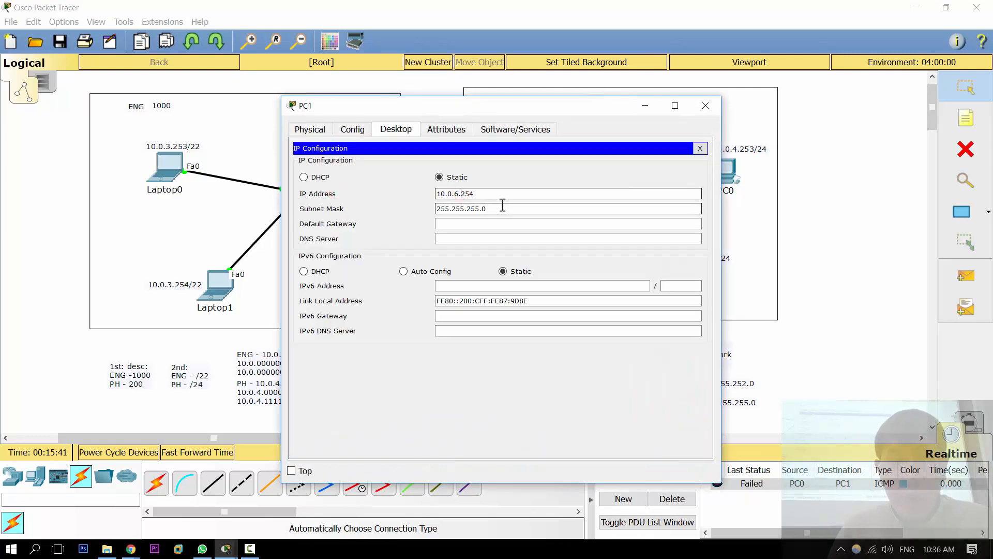
pyautogui.press('BackSpace')
pyautogui.write('4')
pyautogui.press('Escape')
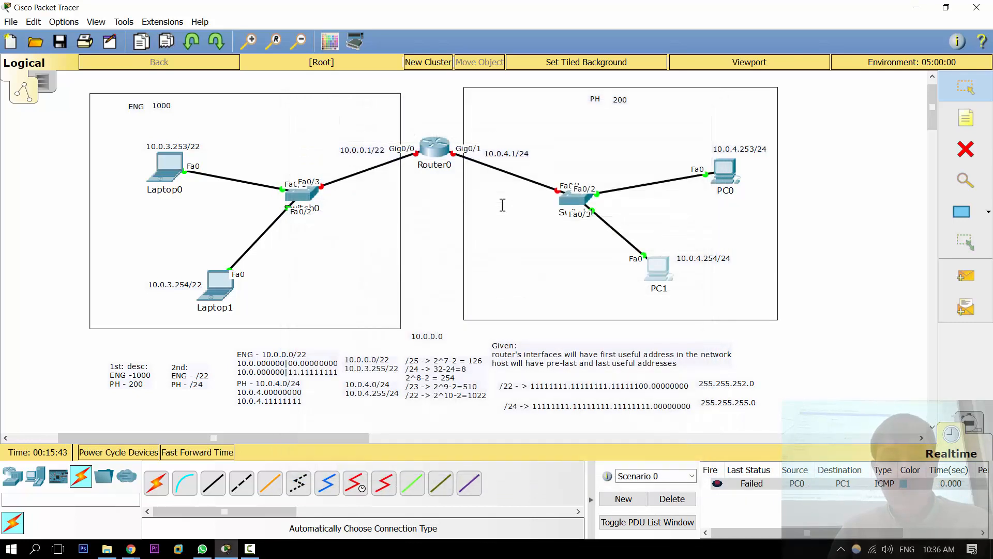
# Step: Move Switch0 closer to the laptops in the ENG LAN and nudge the PH LAN's switch slightly upward
pyautogui.click(837, 209)
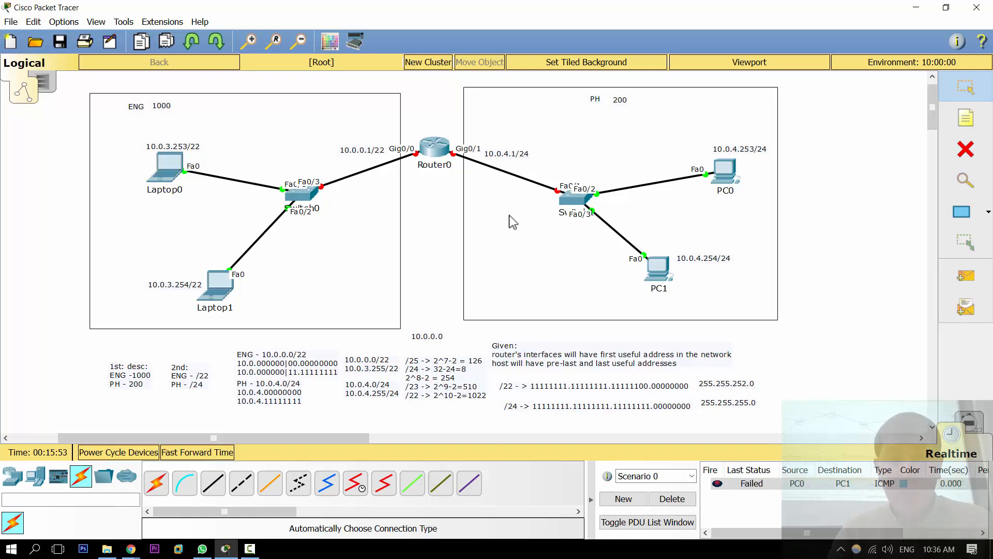
pyautogui.moveTo(304, 199); pyautogui.dragTo(269, 195)
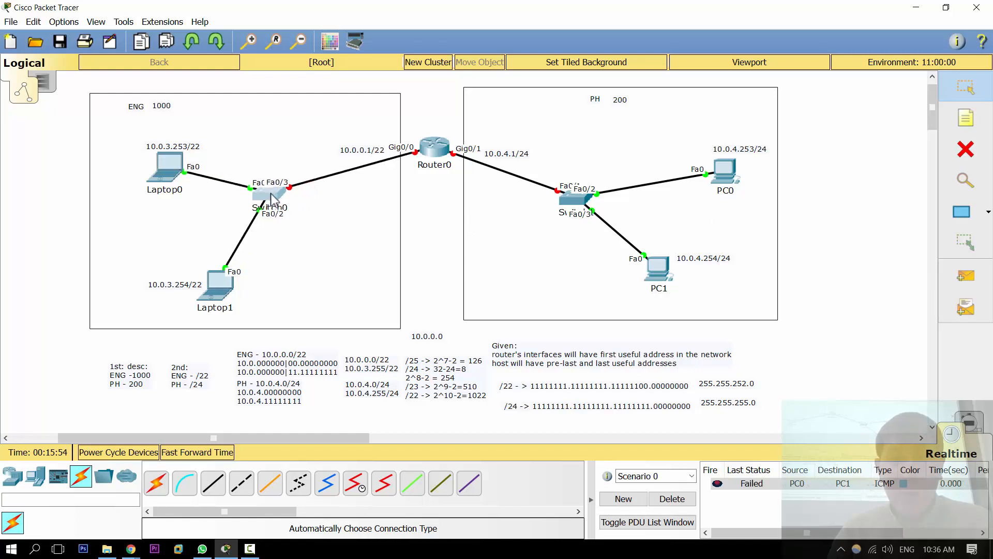
pyautogui.moveTo(565, 204)
pyautogui.mouseDown()
pyautogui.moveTo(588, 193)
pyautogui.moveTo(568, 201)
pyautogui.mouseUp()
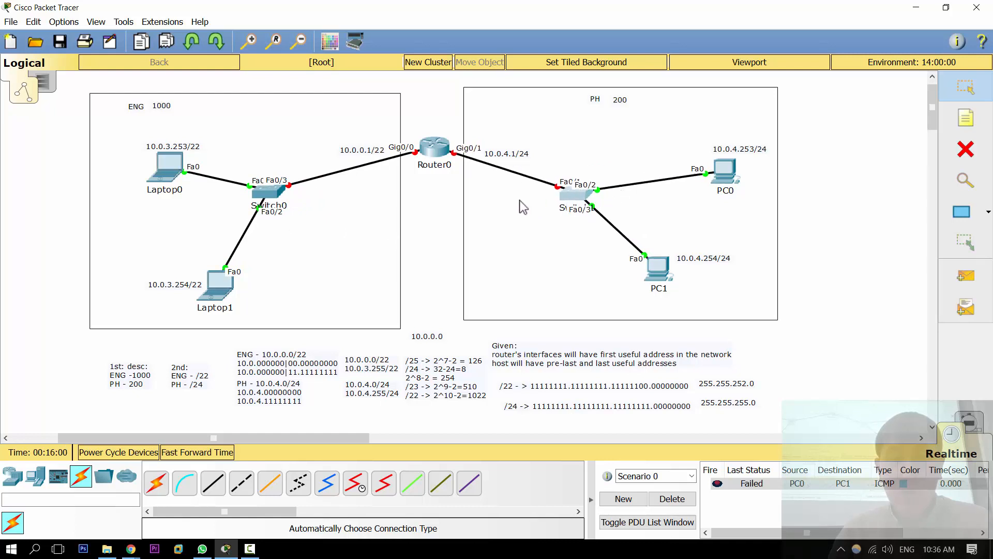
pyautogui.click(438, 129)
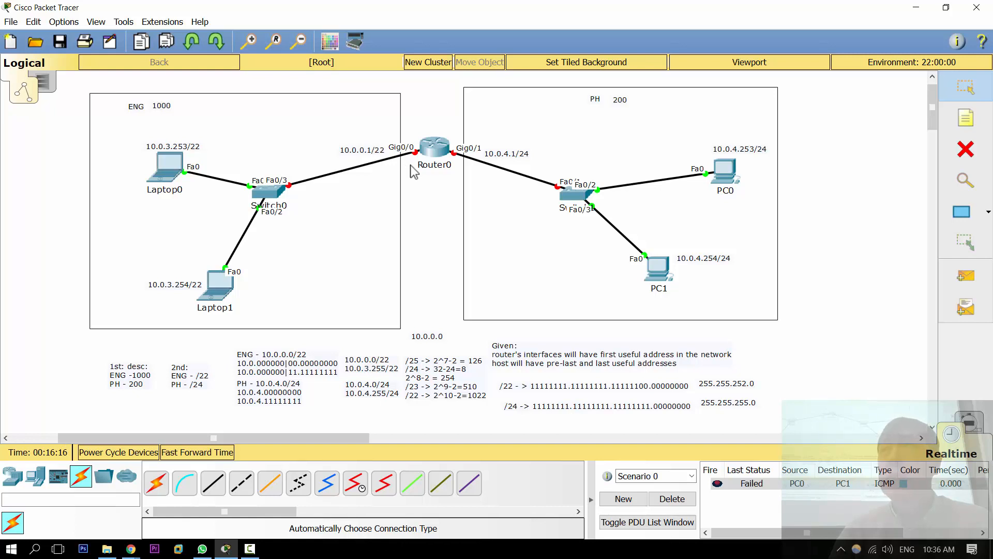
pyautogui.moveTo(410, 164)
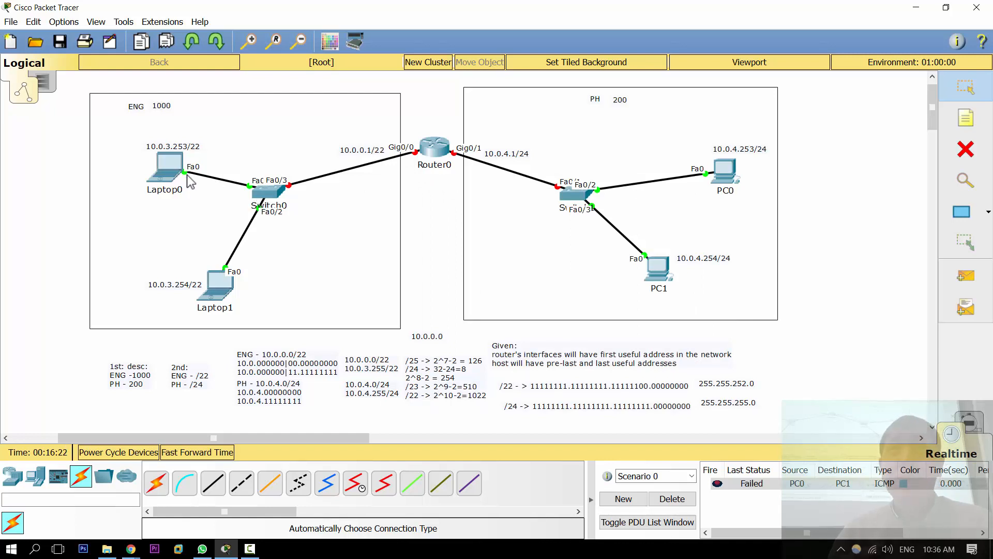
pyautogui.moveTo(190, 181)
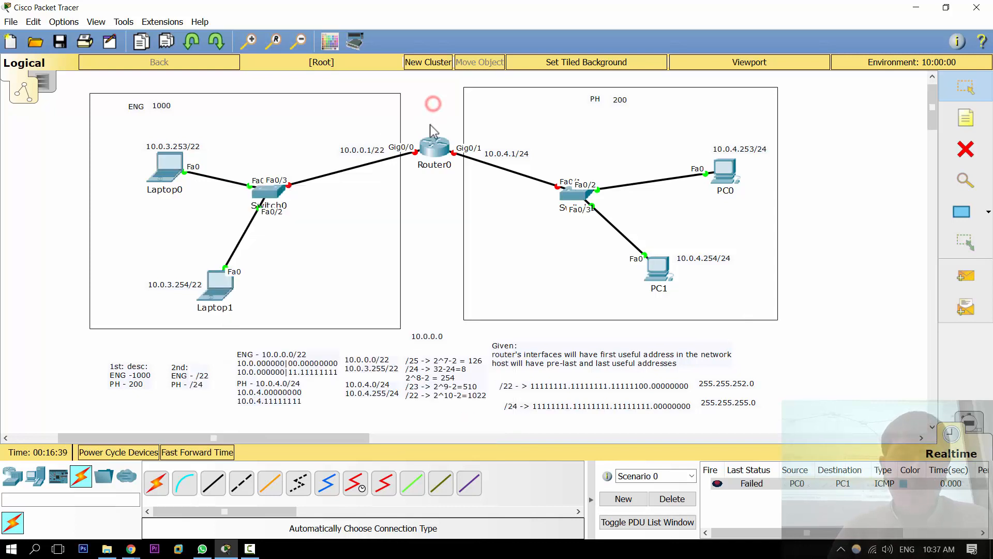
# Step: Turn Router0's GigabitEthernet0/0 port on and back off in its interface settings, and widen the router window
pyautogui.click(434, 154)
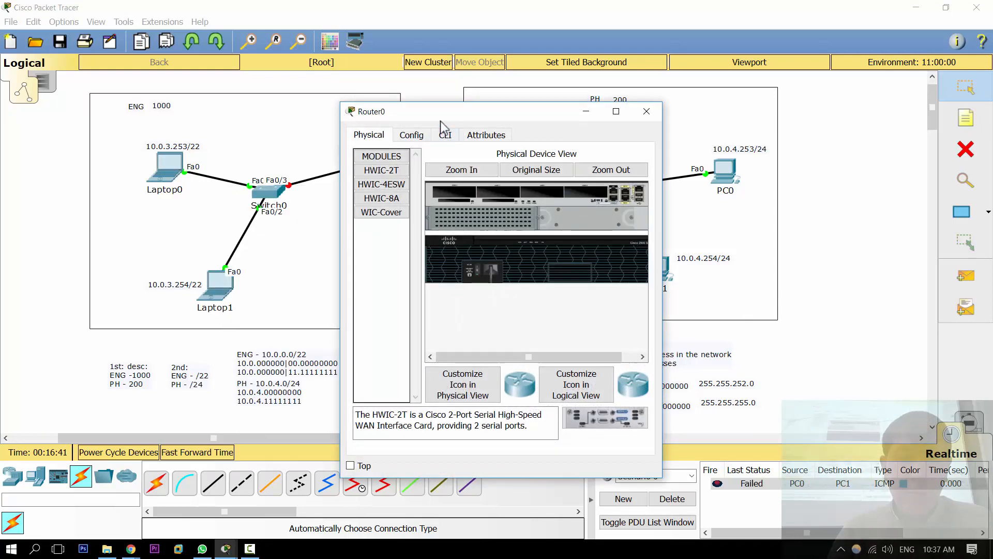
pyautogui.moveTo(440, 119); pyautogui.dragTo(682, 86)
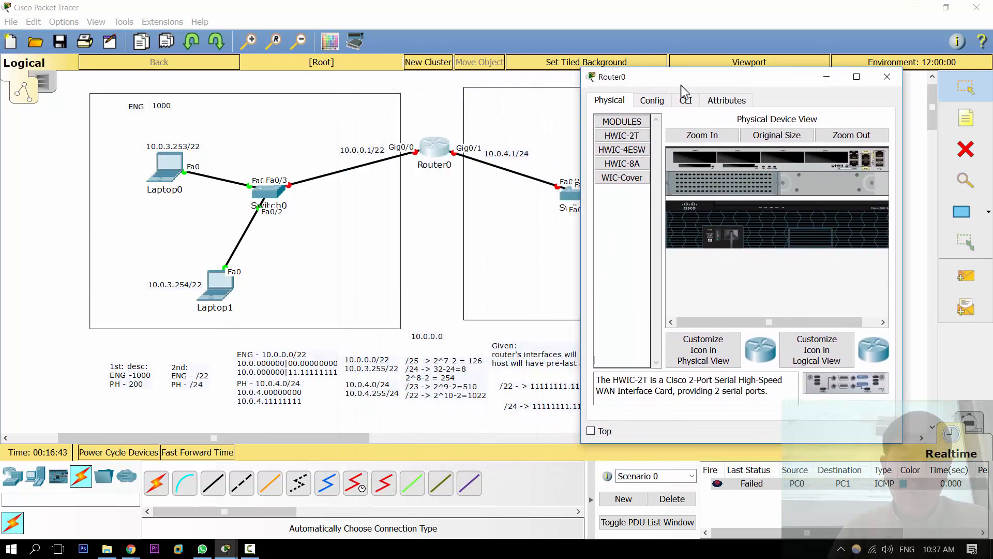
pyautogui.click(653, 100)
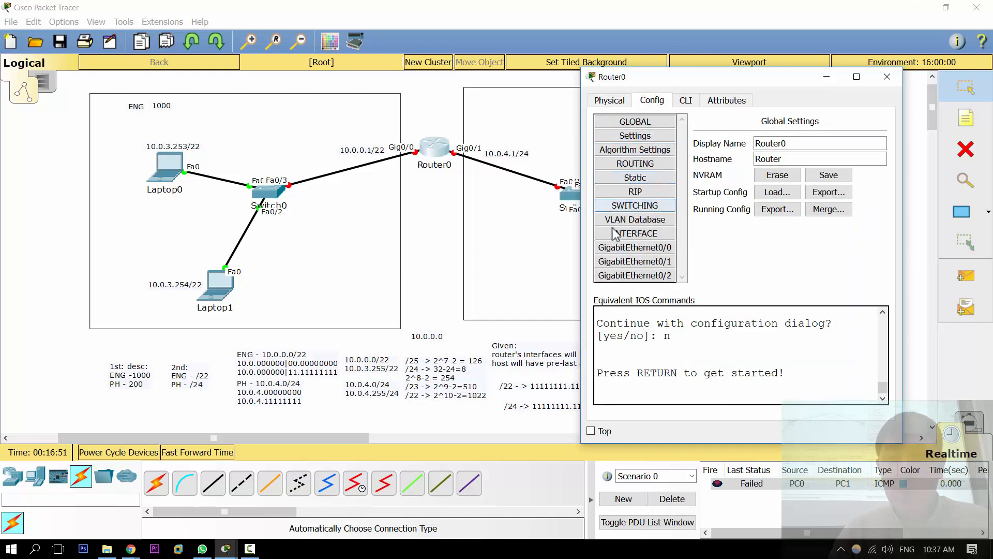
pyautogui.click(628, 250)
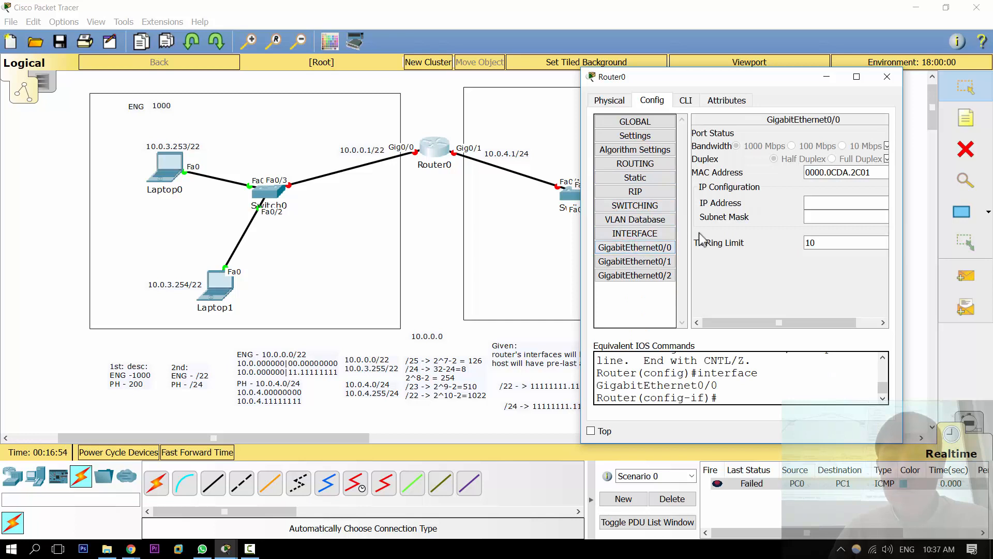
pyautogui.hscroll(2, 750, 224)
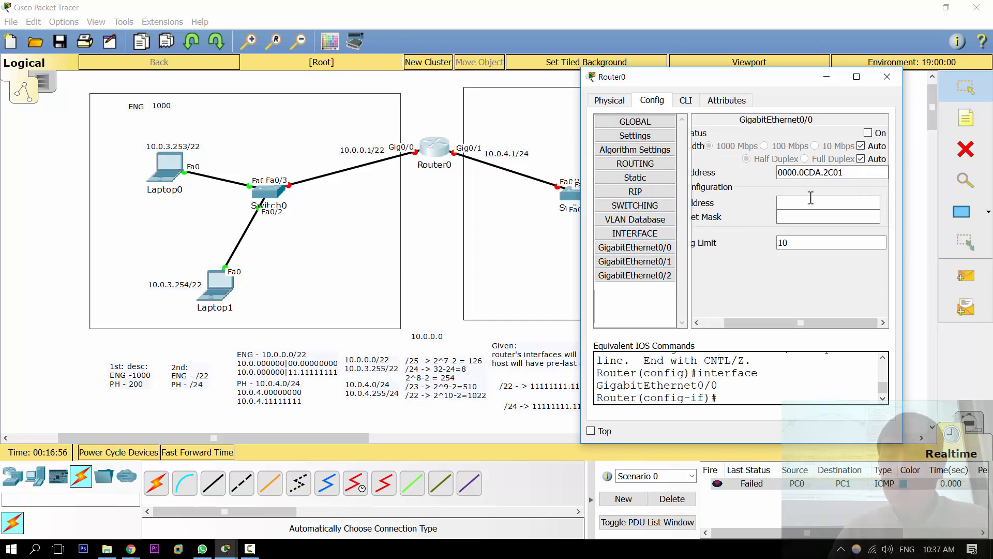
pyautogui.click(868, 133)
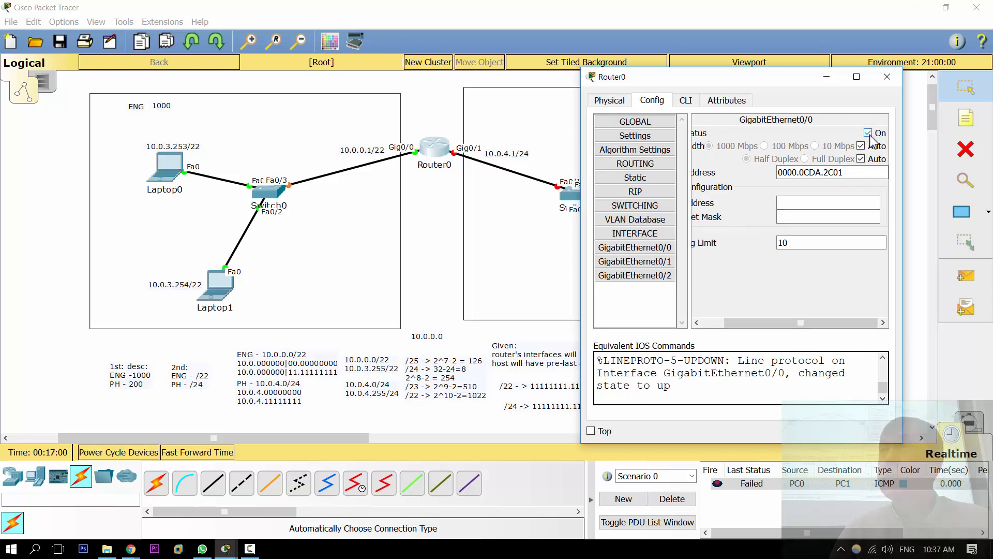
pyautogui.click(869, 134)
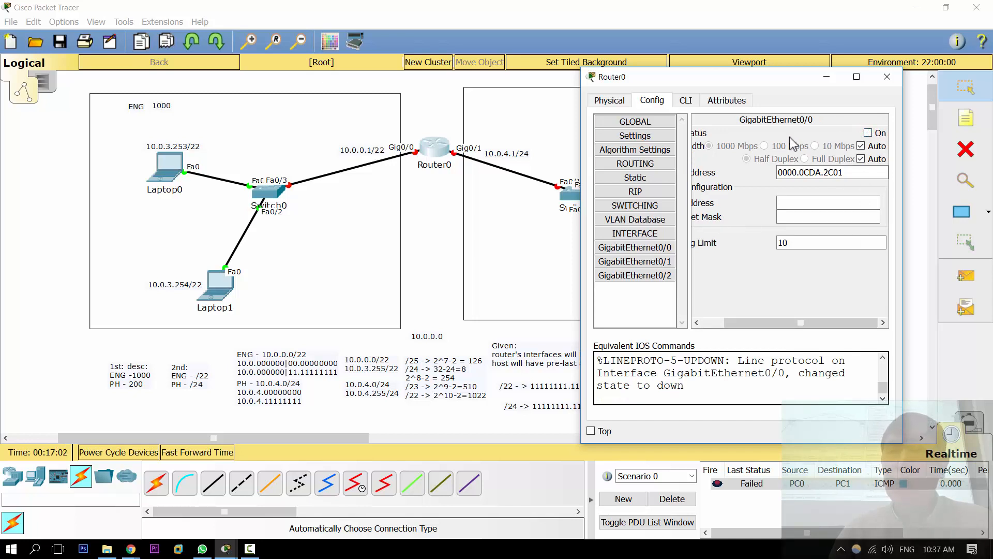
pyautogui.moveTo(582, 150); pyautogui.dragTo(416, 155)
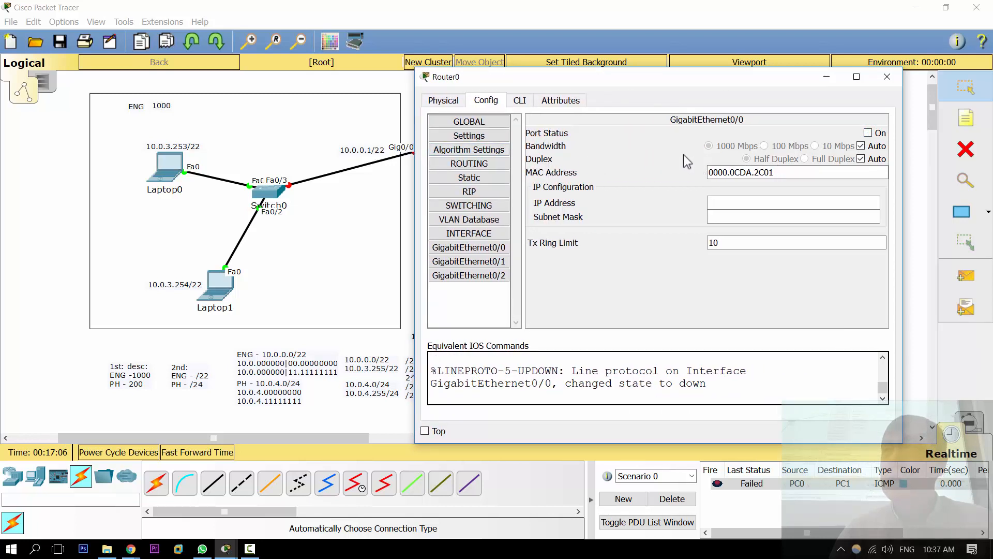
# Step: Open Router0's command line and leave interface configuration mode with the end command
pyautogui.moveTo(595, 80); pyautogui.dragTo(740, 83)
pyautogui.click(659, 104)
pyautogui.press('Return')
pyautogui.press('Return')
pyautogui.press('Return')
pyautogui.press('Return')
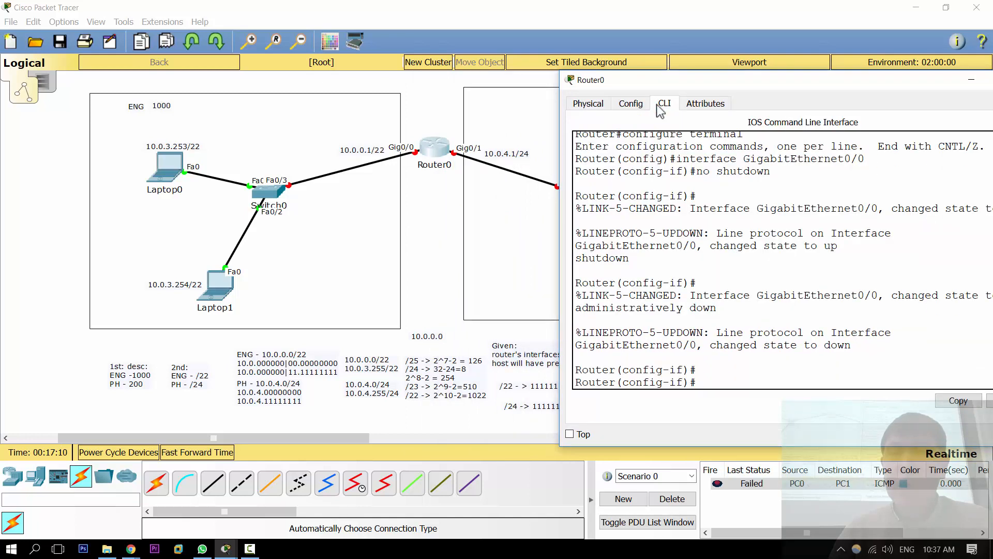
pyautogui.write('end')
pyautogui.press('Return')
# Step: Run end again, abort the resulting name lookup, leave the session for the user-mode prompt, and close the router window
pyautogui.press('Return')
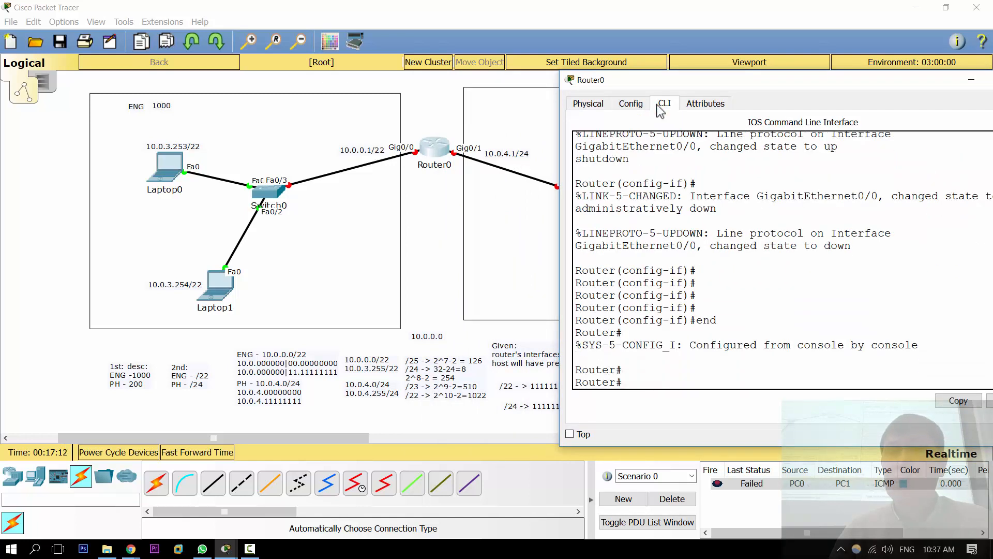
pyautogui.write('end')
pyautogui.press('Return')
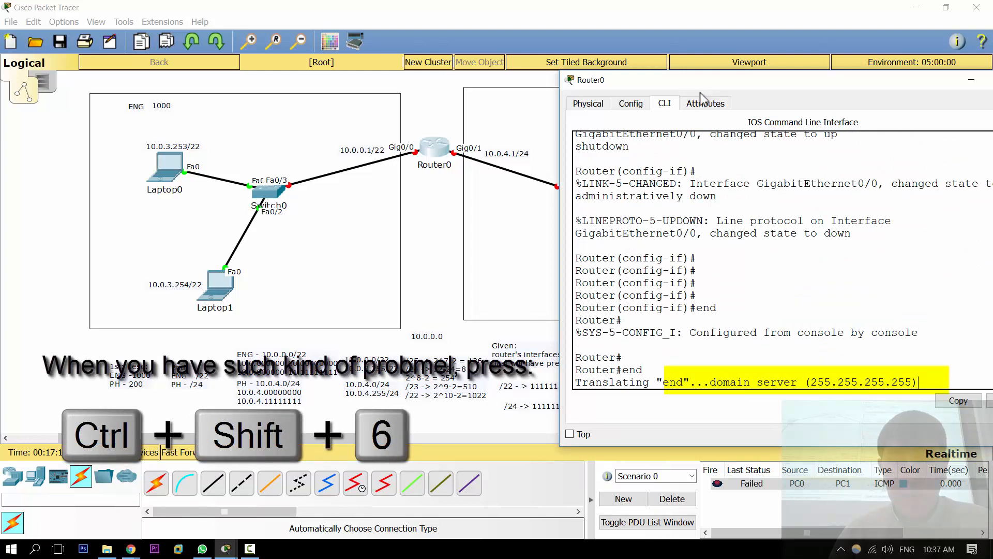
pyautogui.moveTo(722, 83); pyautogui.dragTo(566, 77)
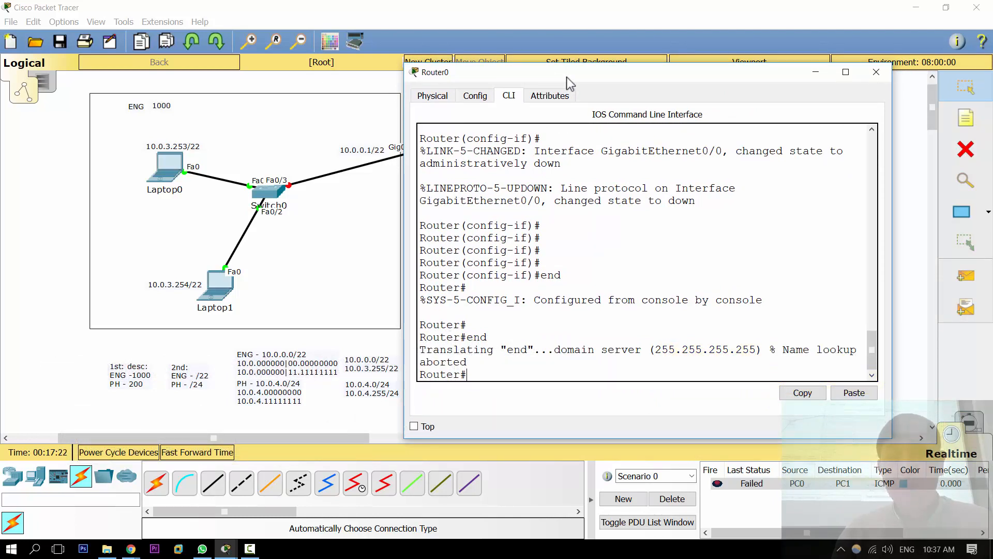
pyautogui.write('t')
pyautogui.press('Return')
pyautogui.press('Return')
pyautogui.press('Return')
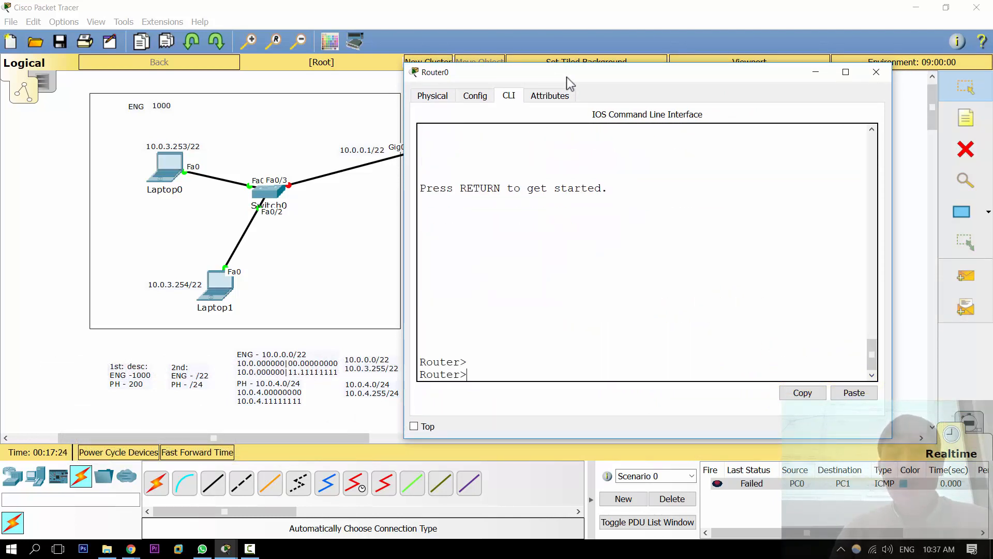
pyautogui.click(876, 72)
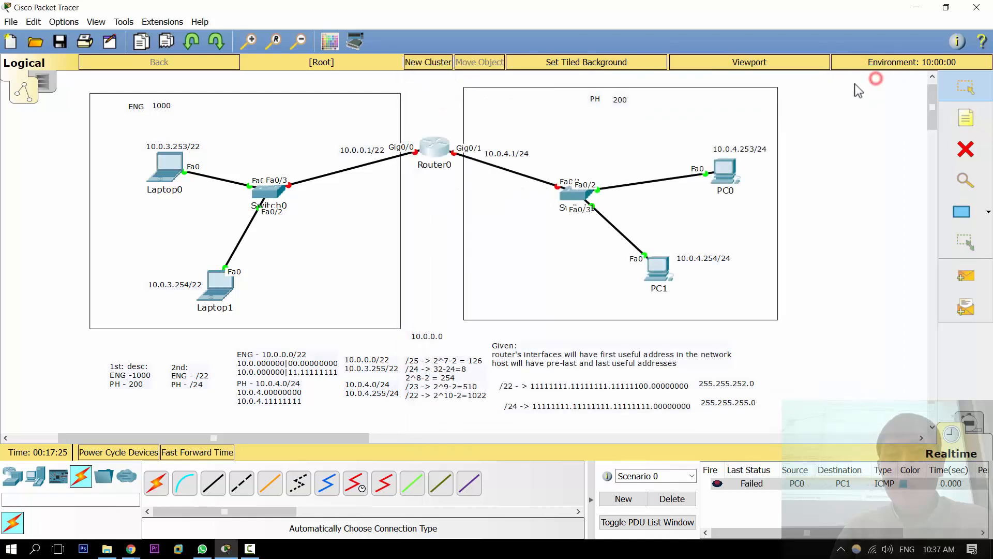
# Step: Reopen Router0's command line beside the topology, point out its prompt, and widen the window
pyautogui.click(434, 158)
pyautogui.moveTo(466, 109); pyautogui.dragTo(745, 97)
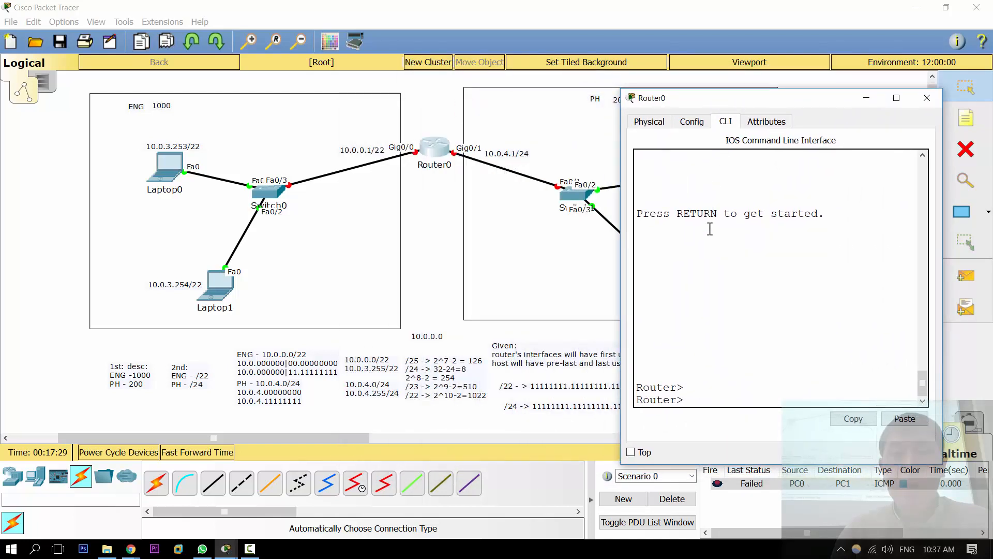
pyautogui.click(700, 250)
pyautogui.moveTo(680, 401); pyautogui.dragTo(631, 401)
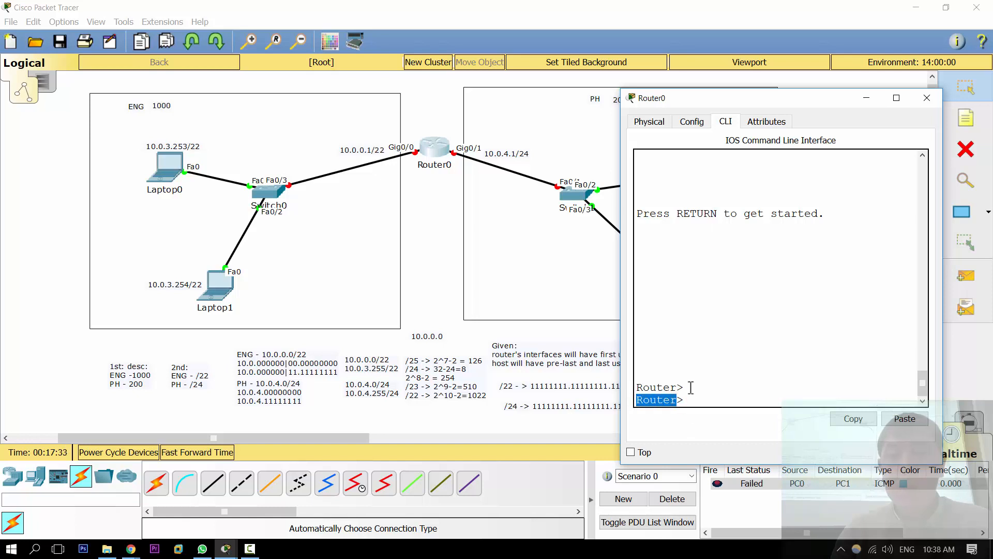
pyautogui.moveTo(690, 403); pyautogui.dragTo(676, 404)
pyautogui.click(713, 402)
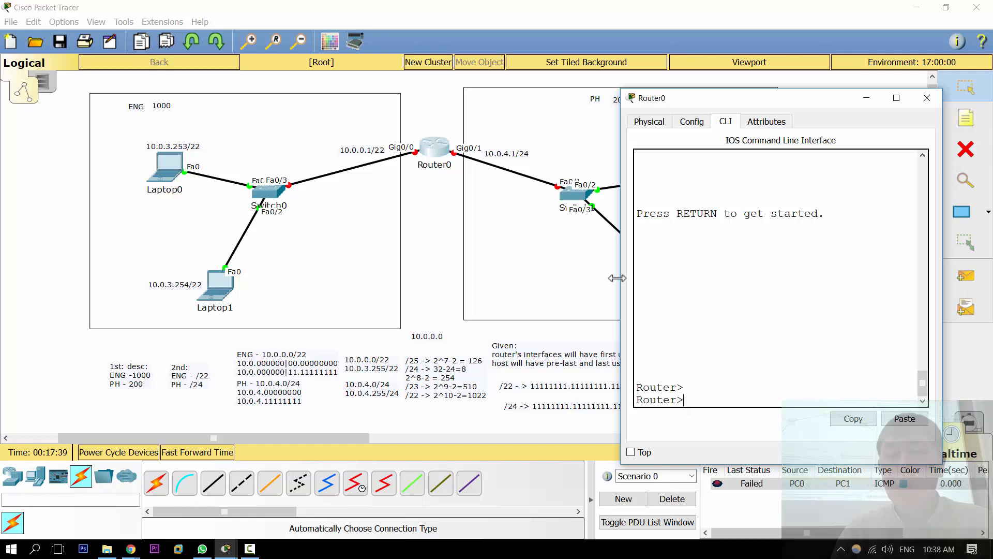
pyautogui.moveTo(624, 284); pyautogui.dragTo(417, 298)
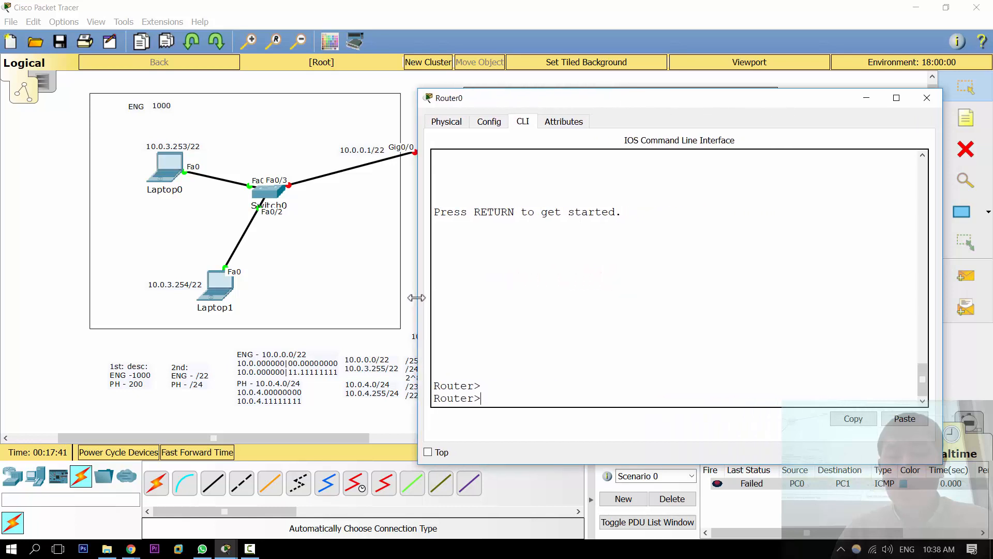
# Step: Write USER EXECUTIVE MODE as a note at the router prompt and erase it
pyautogui.write('USER EXECUTIVE MODE')
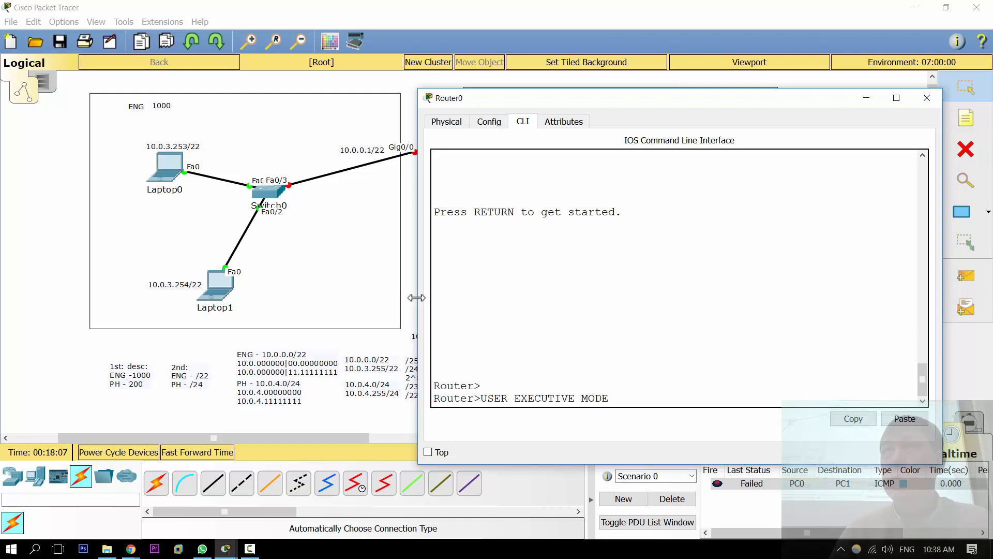
pyautogui.press('BackSpace')
pyautogui.press('BackSpace')
pyautogui.press('BackSpace')
pyautogui.press('BackSpace')
pyautogui.press('BackSpace')
pyautogui.press('BackSpace')
pyautogui.press('BackSpace')
pyautogui.press('BackSpace')
pyautogui.press('BackSpace')
pyautogui.press('BackSpace')
pyautogui.press('BackSpace')
pyautogui.press('BackSpace')
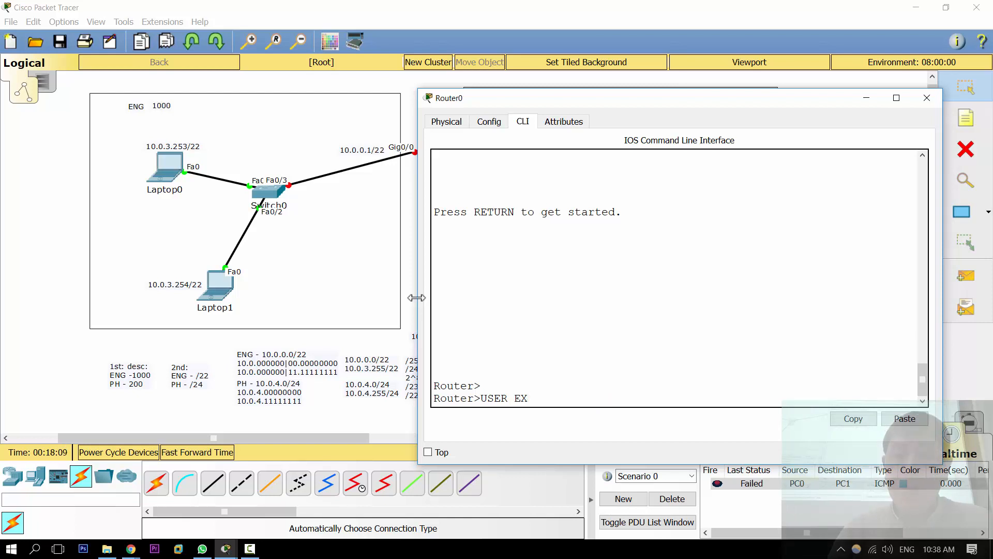
pyautogui.press('BackSpace')
pyautogui.press('BackSpace')
pyautogui.press('BackSpace')
pyautogui.press('BackSpace')
pyautogui.press('BackSpace')
pyautogui.press('BackSpace')
pyautogui.press('BackSpace')
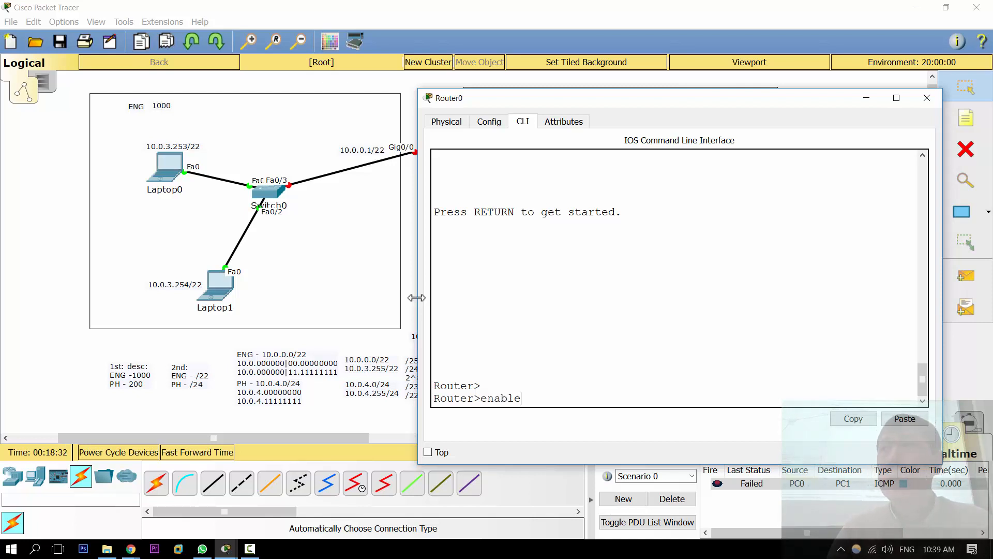
# Step: Enter privileged mode with enable, point out the changed prompt, and return to user mode with disable
pyautogui.press('Return')
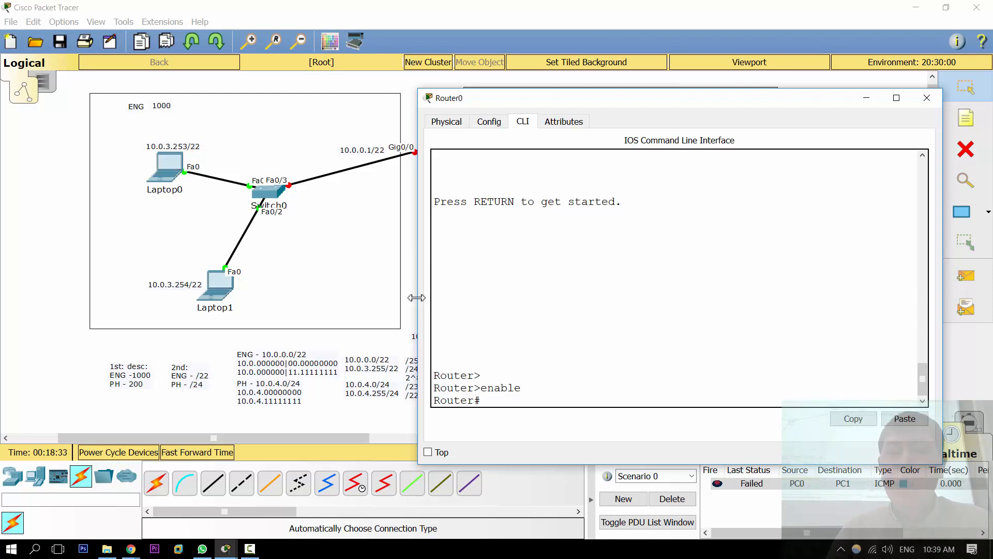
pyautogui.doubleClick(476, 401)
pyautogui.click(487, 402)
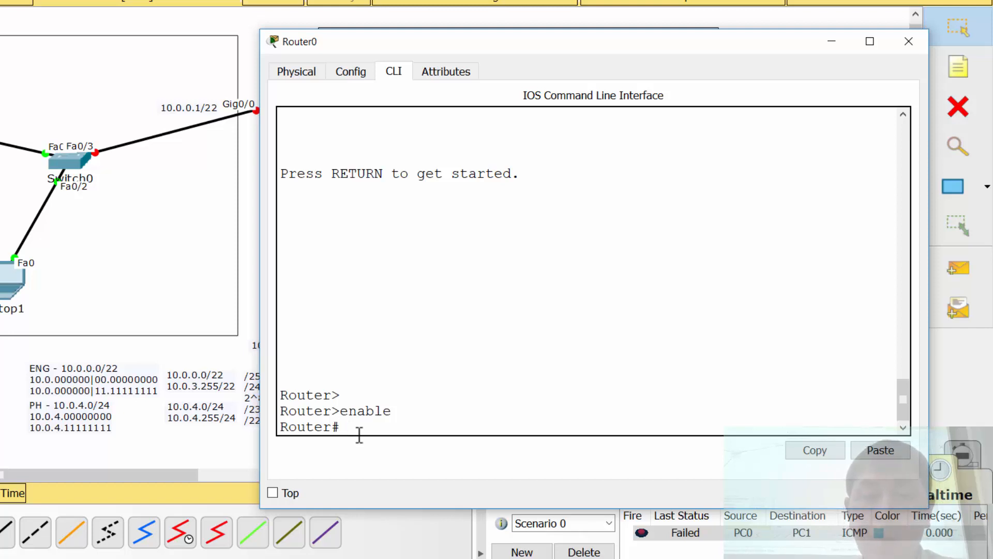
pyautogui.write('disable')
pyautogui.press('Return')
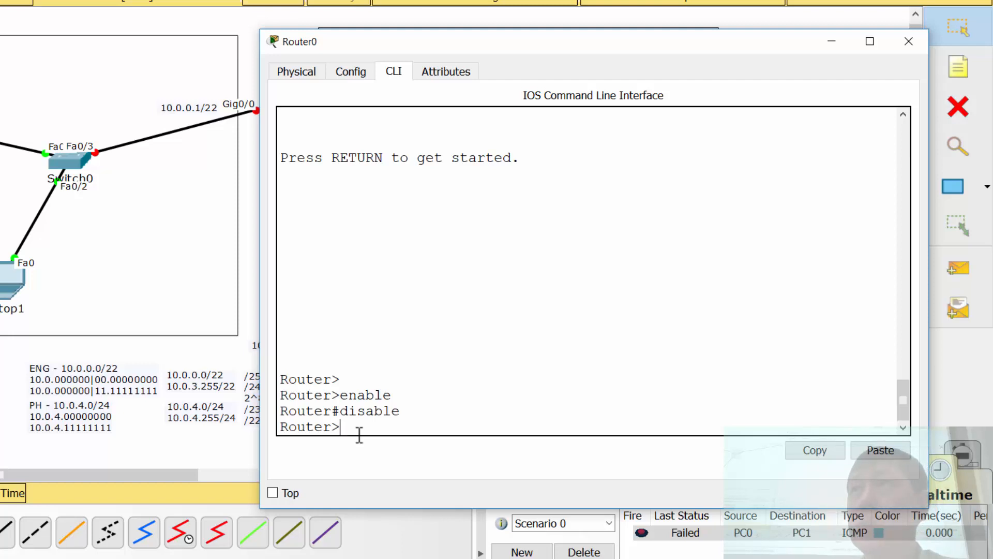
# Step: List the commands available in user mode with ? and review them
pyautogui.write('?')
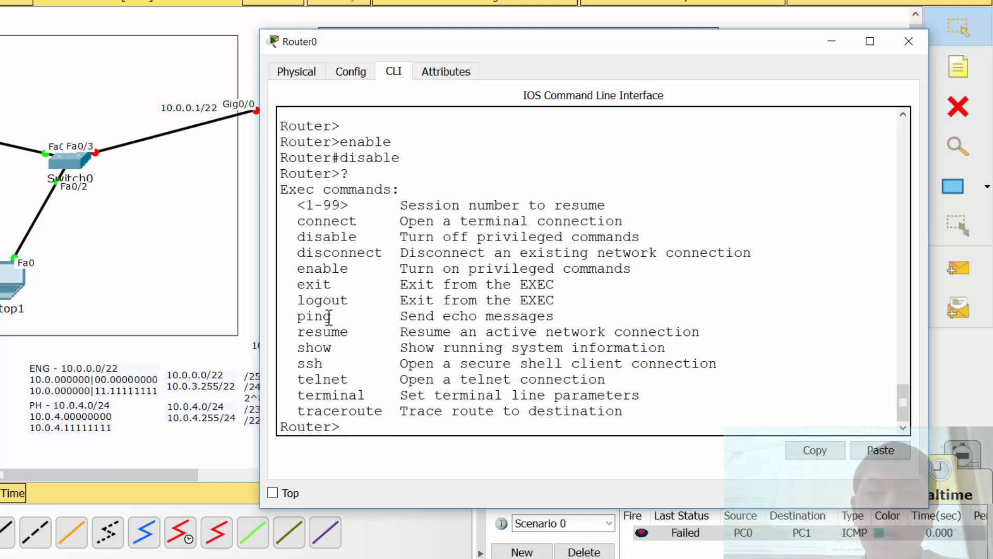
pyautogui.moveTo(296, 221); pyautogui.dragTo(469, 399)
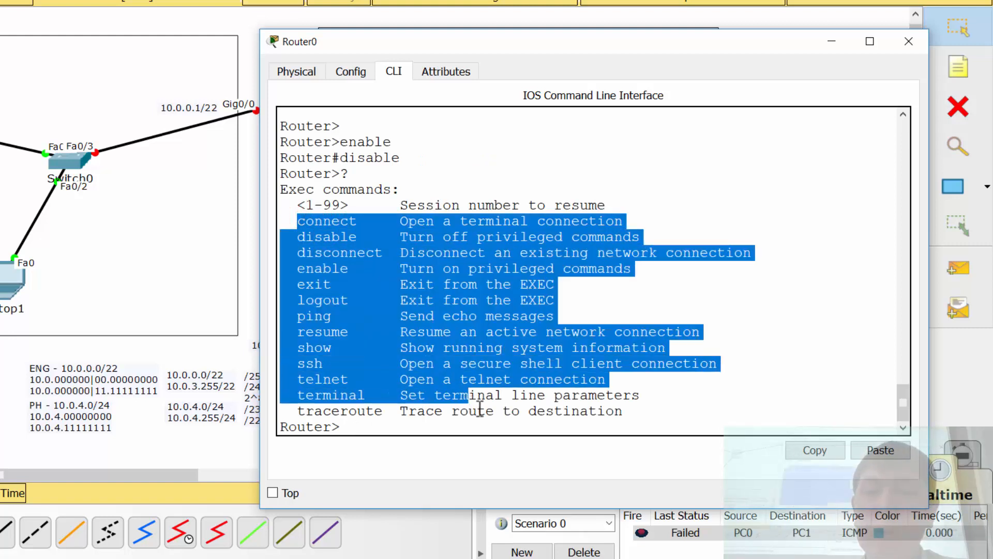
pyautogui.click(472, 404)
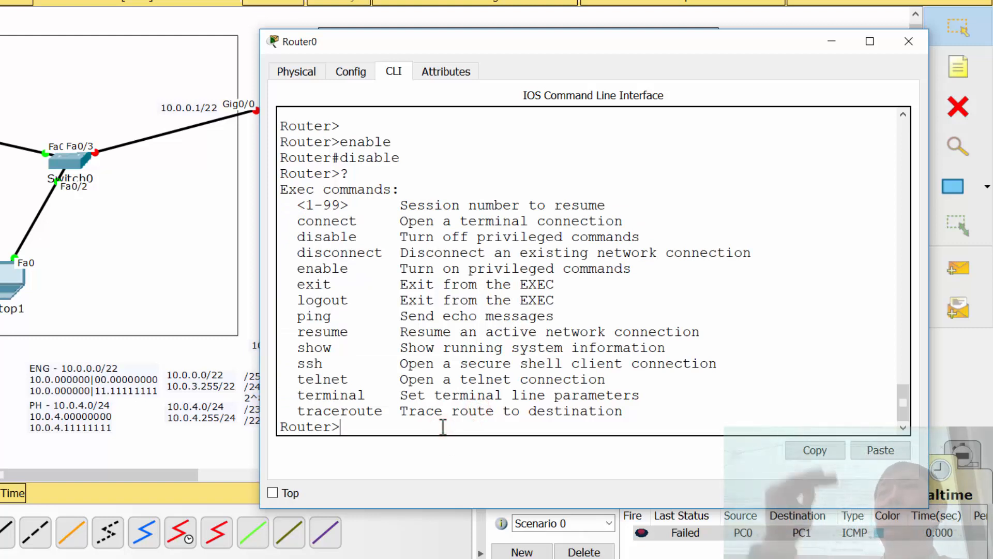
# Step: Switch the router into privileged mode with enable and back to user mode with disable once more
pyautogui.write('e')
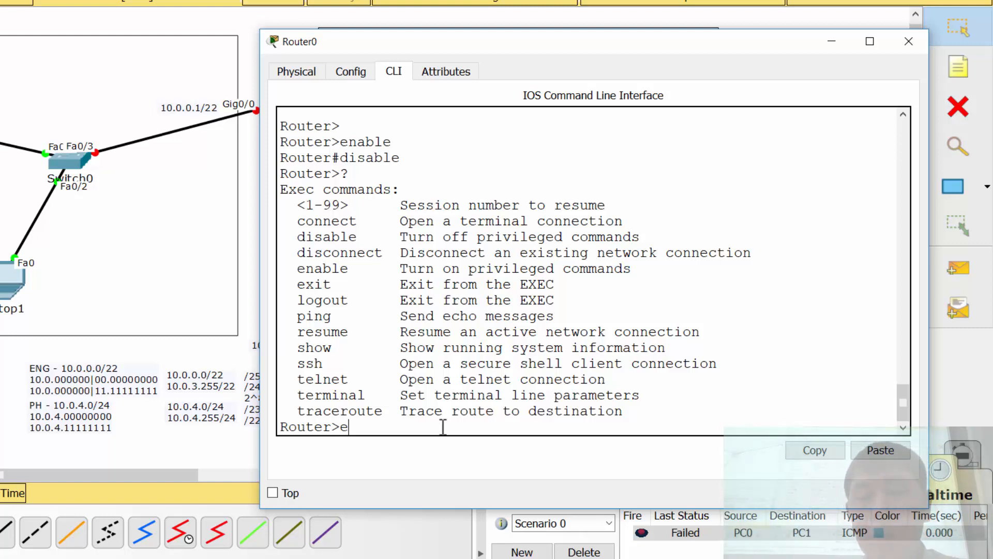
pyautogui.write('nable')
pyautogui.press('Return')
pyautogui.write('disable')
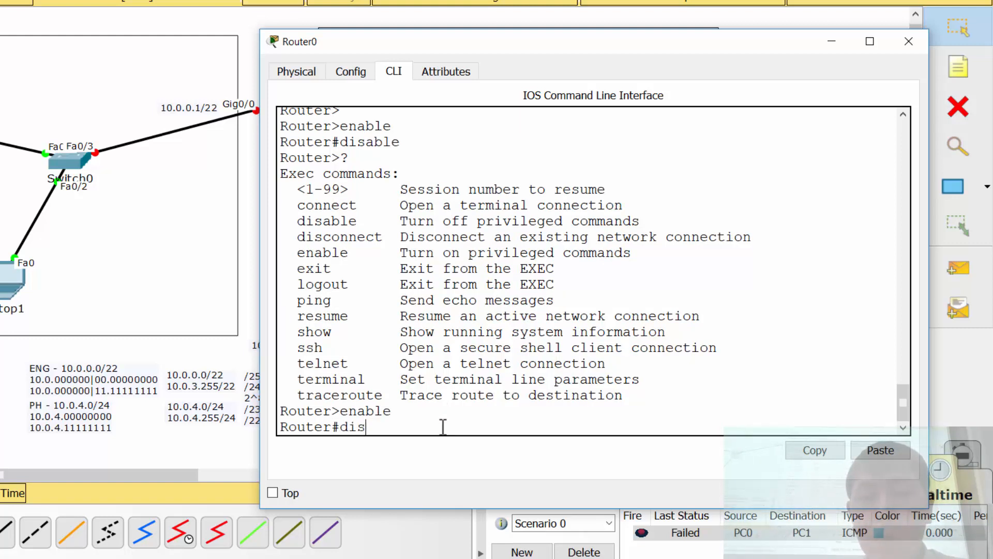
pyautogui.press('Return')
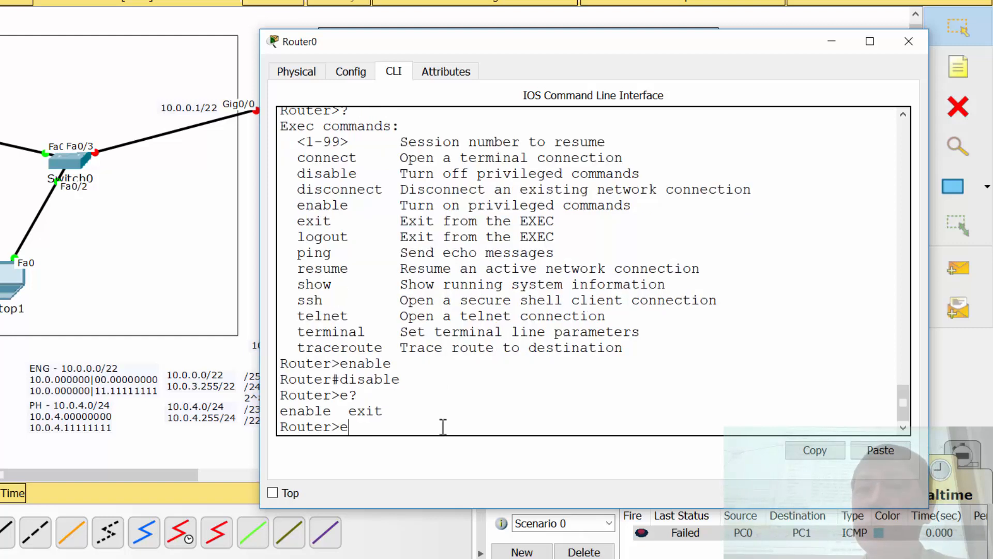
# Step: List the user-mode commands starting with e using e?, and try running the abbreviation e
pyautogui.write('?')
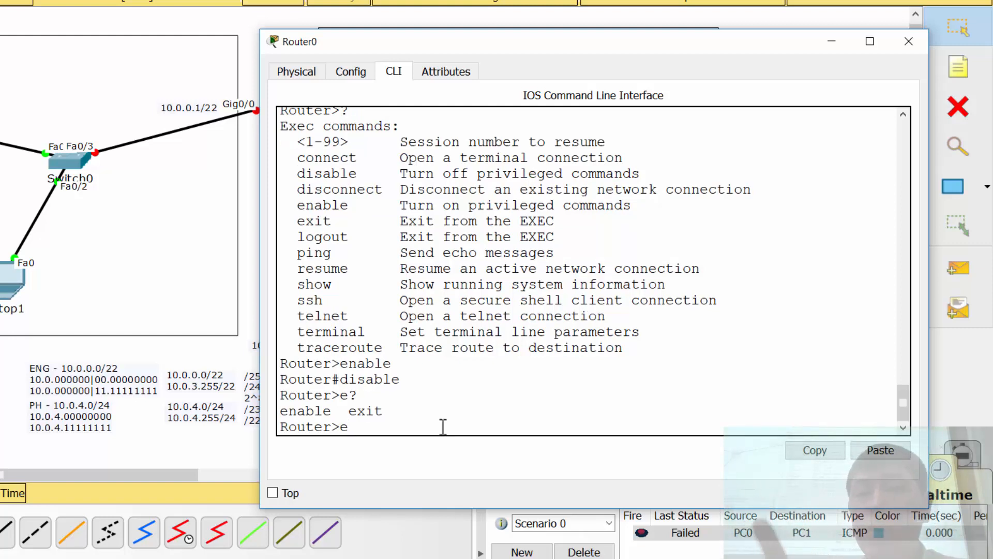
pyautogui.press('Return')
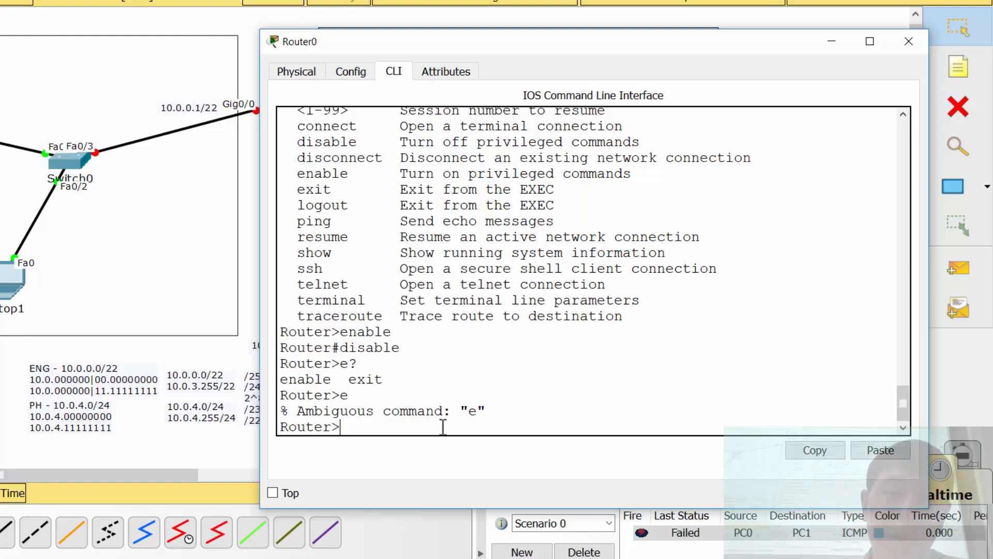
# Step: Enter privileged mode with the abbreviation en, highlighting the letters that distinguish enable from exit
pyautogui.write('en')
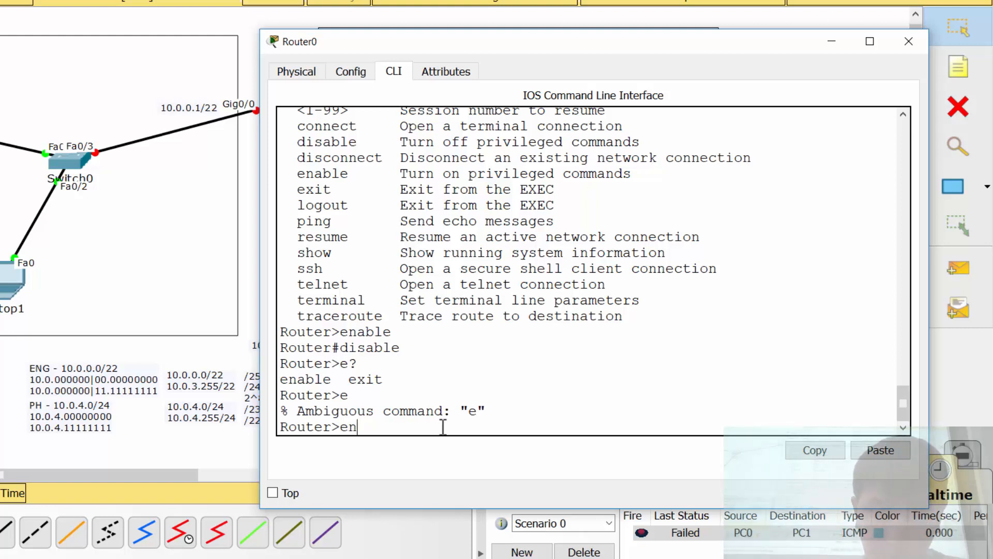
pyautogui.moveTo(297, 379)
pyautogui.mouseDown()
pyautogui.moveTo(282, 393)
pyautogui.moveTo(280, 381)
pyautogui.mouseUp()
pyautogui.moveTo(366, 383); pyautogui.dragTo(349, 381)
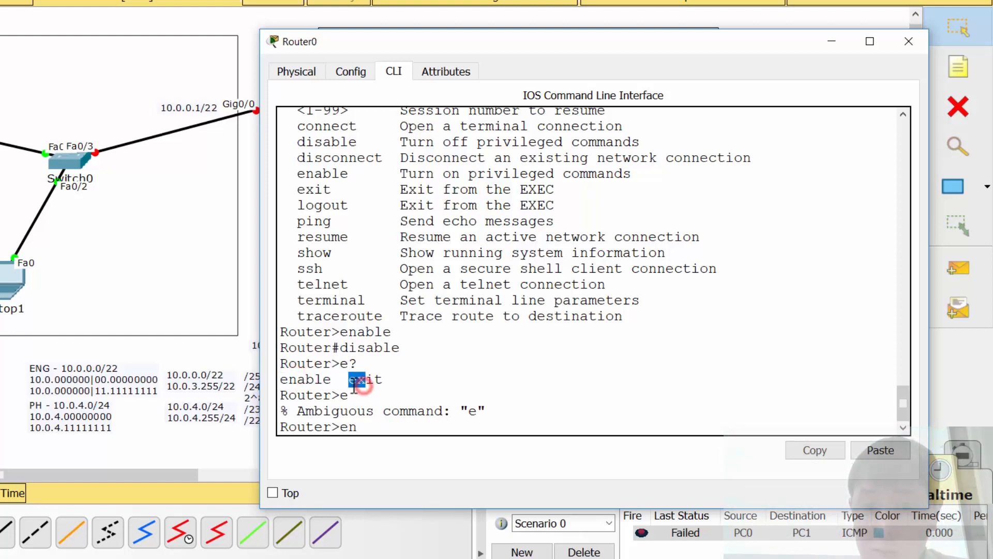
pyautogui.click(388, 423)
pyautogui.press('Return')
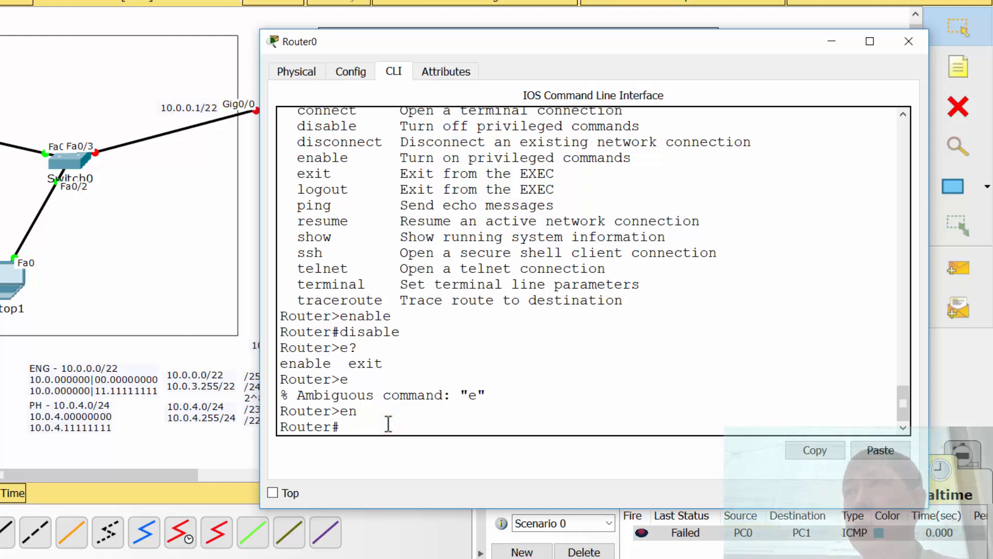
# Step: Return to user mode by trying the abbreviations di, dis and disa in turn
pyautogui.write('di')
pyautogui.press('Return')
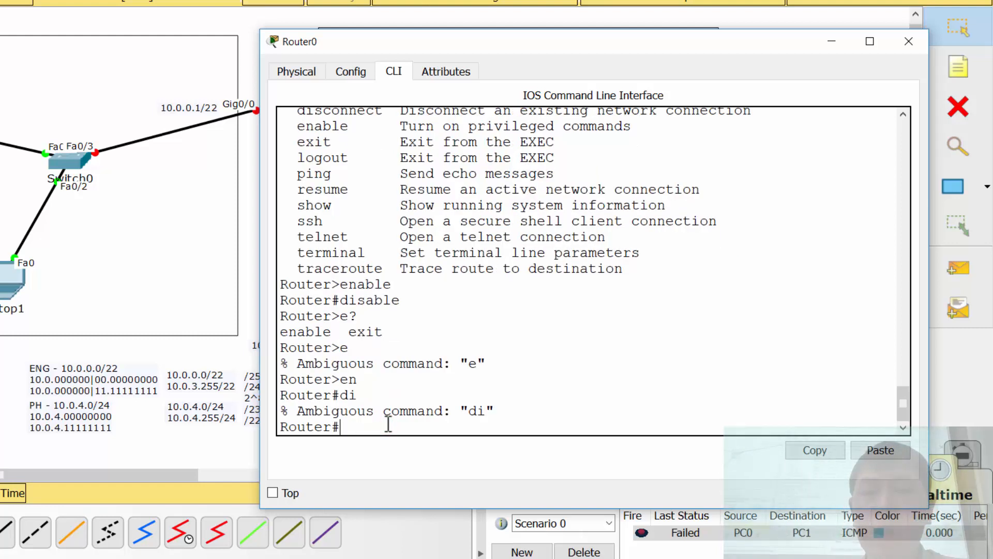
pyautogui.write('dis')
pyautogui.press('Return')
pyautogui.write('disa')
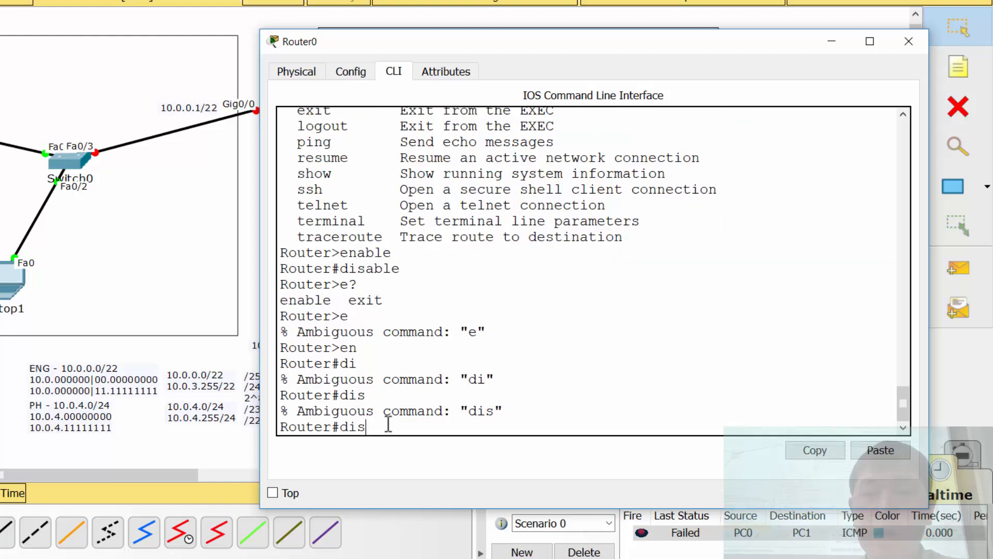
pyautogui.press('Return')
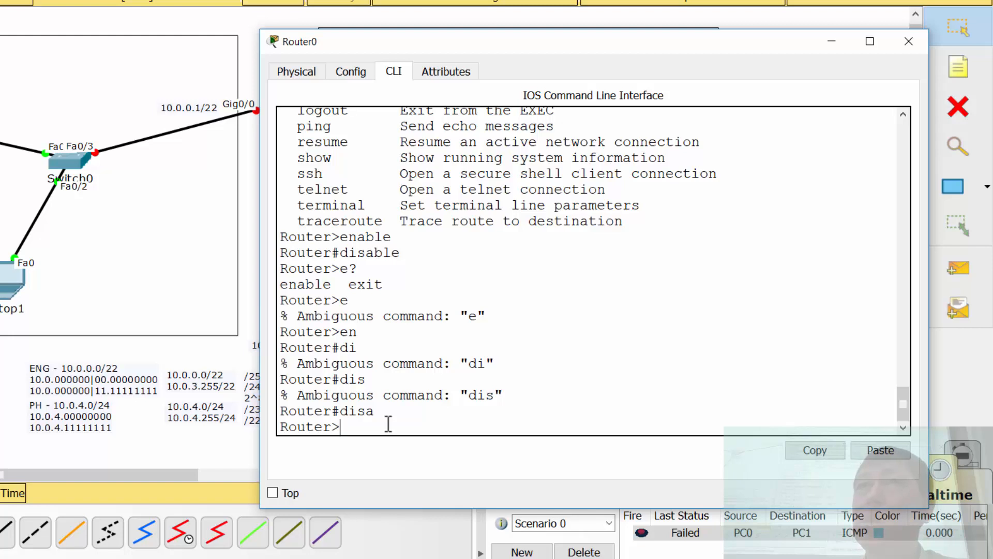
# Step: Enter privileged mode with en and move the Router0 window aside to uncover the router in the topology
pyautogui.write('en')
pyautogui.press('Return')
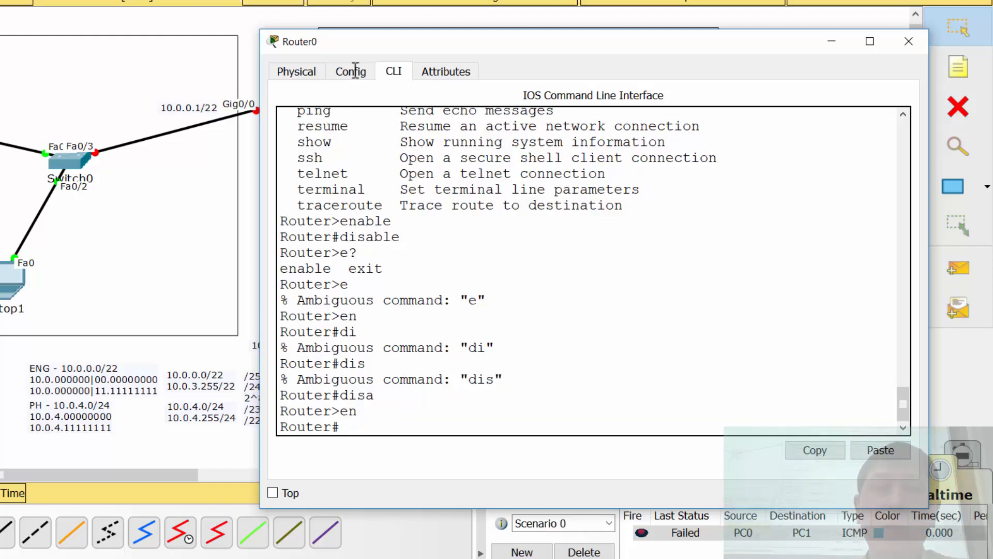
pyautogui.moveTo(353, 35); pyautogui.dragTo(457, 14)
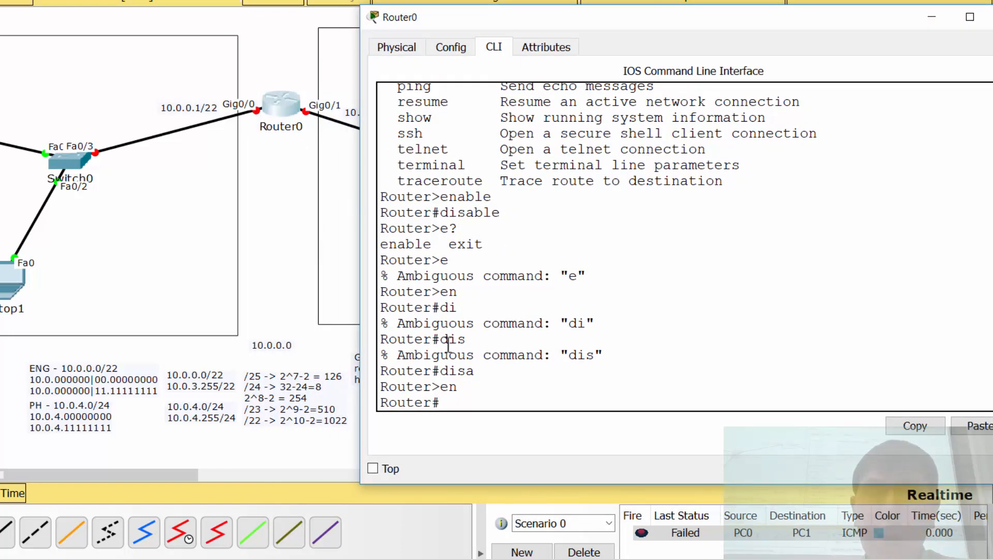
# Step: Write the label PRIVELEGED EXECUTIVE MODE at the router prompt without running it, and erase it again
pyautogui.click(460, 401)
pyautogui.write('P')
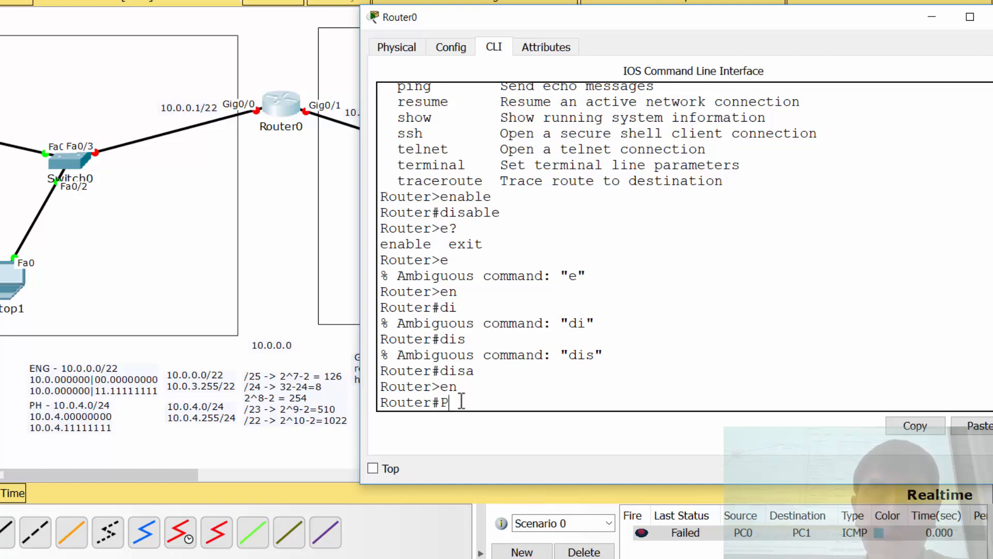
pyautogui.write('RIVELEGED')
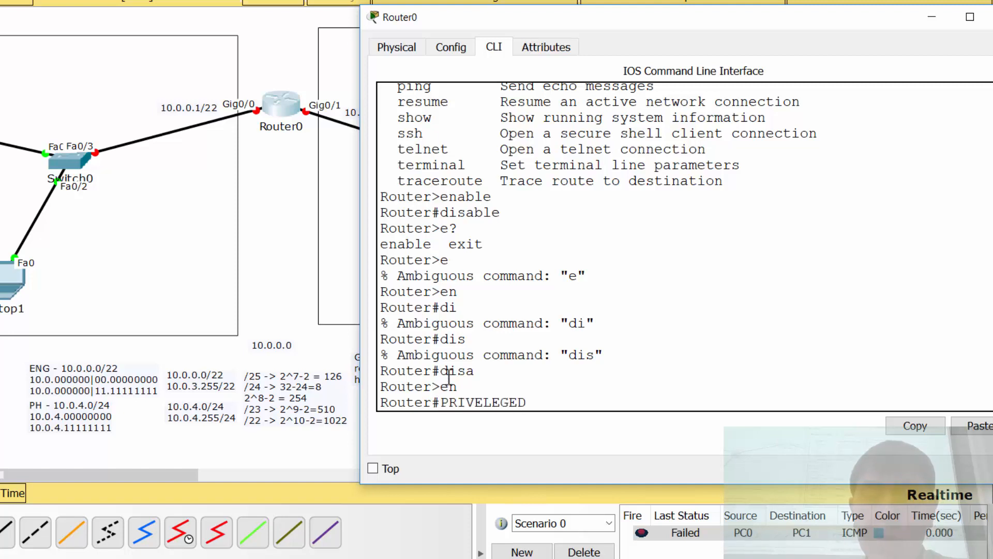
pyautogui.write(' EXECU')
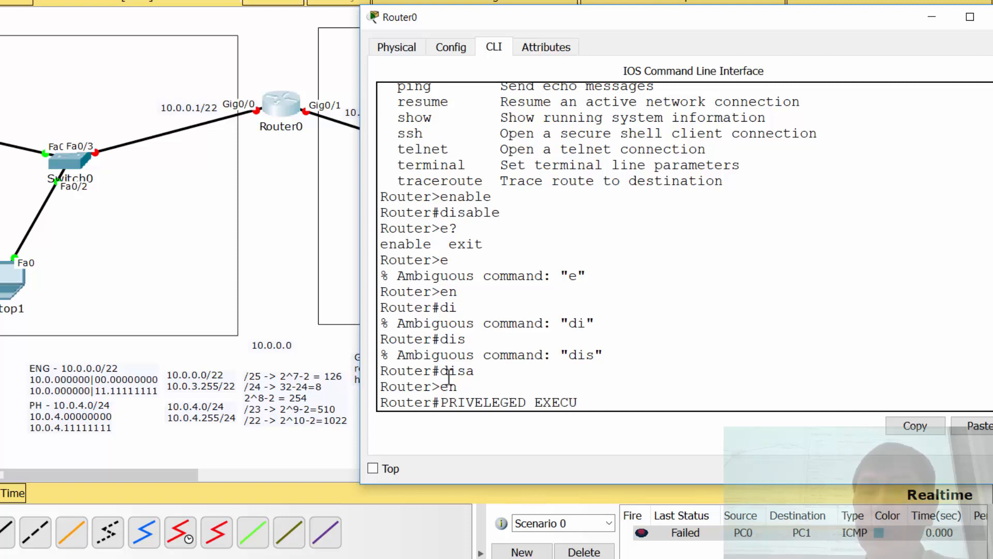
pyautogui.write('TIVE MOD')
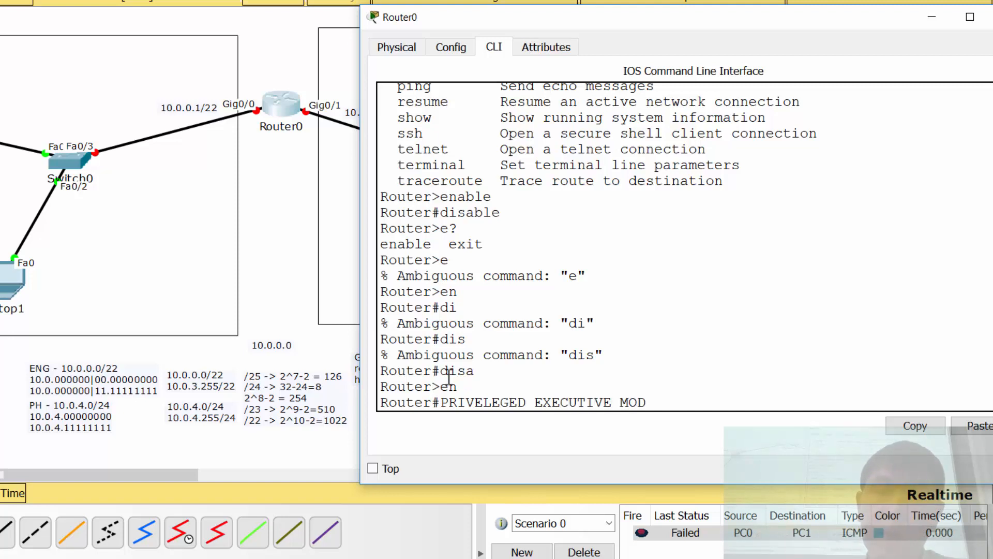
pyautogui.write('E')
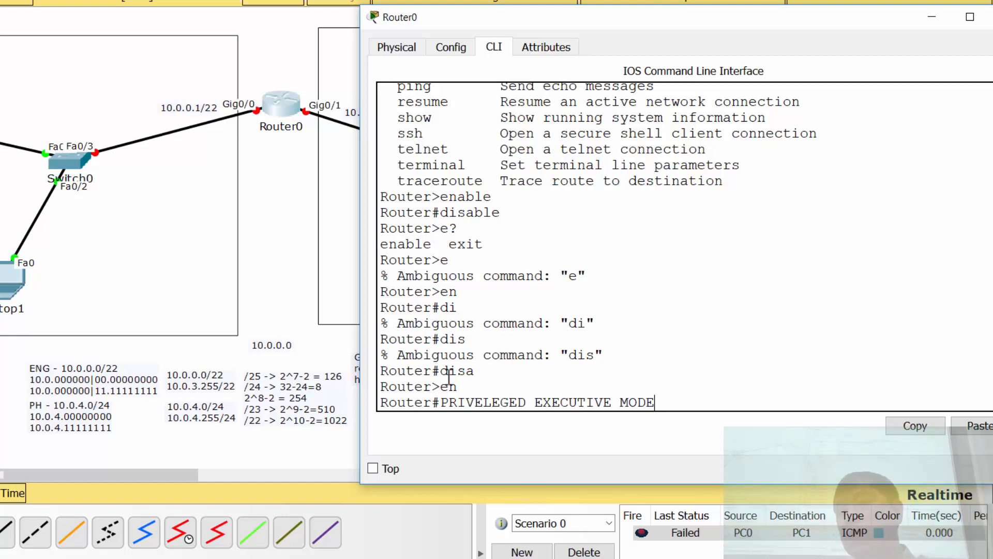
pyautogui.press('BackSpace')
pyautogui.press('BackSpace')
pyautogui.press('BackSpace')
pyautogui.press('BackSpace')
pyautogui.press('BackSpace')
pyautogui.press('BackSpace')
pyautogui.press('BackSpace')
pyautogui.press('BackSpace')
pyautogui.press('BackSpace')
pyautogui.press('BackSpace')
pyautogui.press('BackSpace')
pyautogui.press('BackSpace')
pyautogui.press('BackSpace')
pyautogui.press('BackSpace')
pyautogui.press('BackSpace')
pyautogui.press('BackSpace')
pyautogui.press('BackSpace')
pyautogui.press('BackSpace')
pyautogui.press('BackSpace')
pyautogui.press('BackSpace')
pyautogui.press('BackSpace')
pyautogui.press('BackSpace')
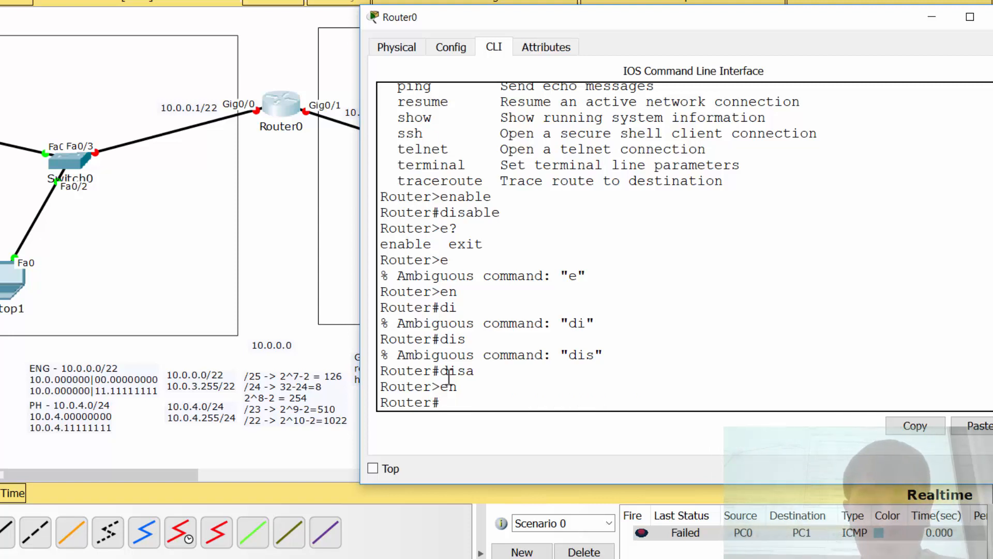
# Step: Enter global configuration mode with the full command configure terminal
pyautogui.write('config')
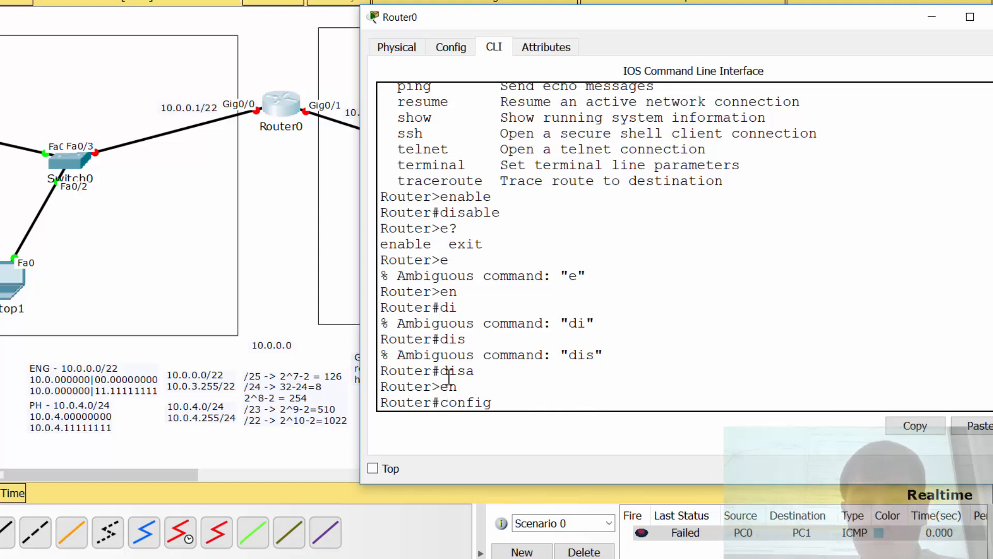
pyautogui.write('ure termina')
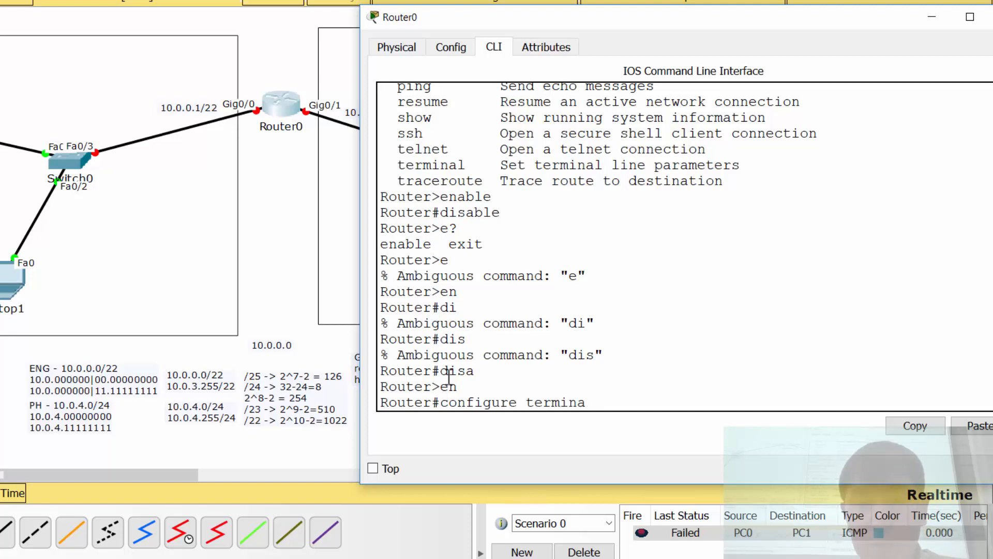
pyautogui.write('l')
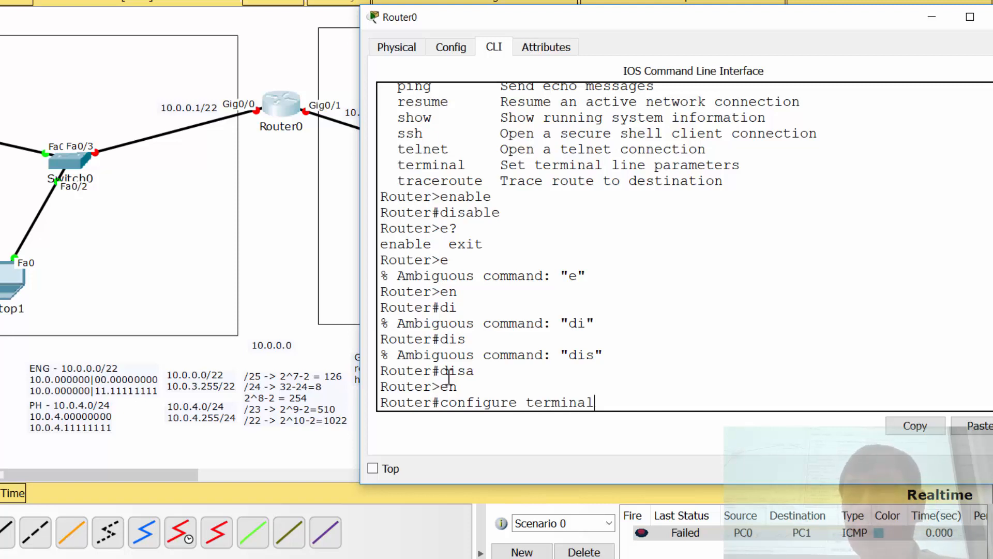
pyautogui.press('Return')
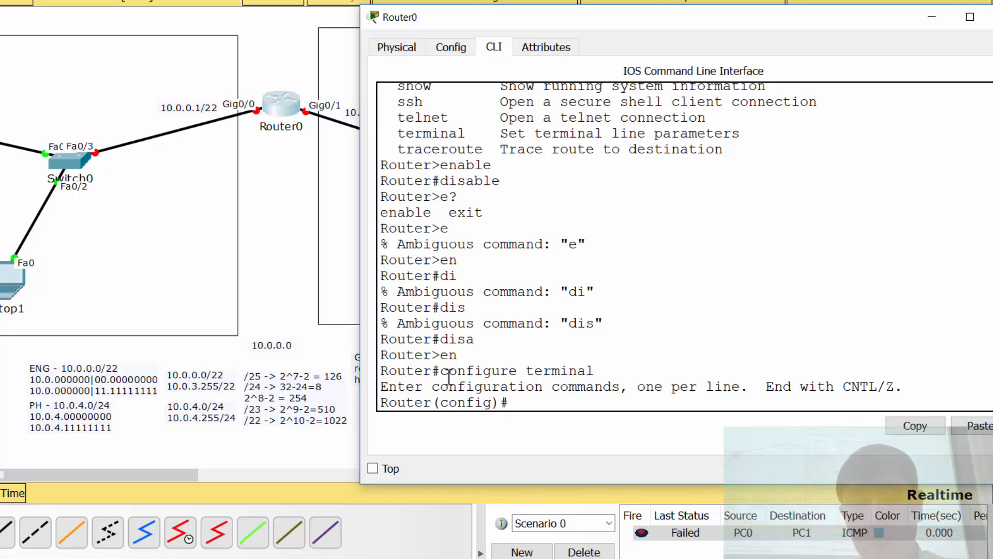
# Step: Write the label GLOBAL CONFIGURATION MODE at the config prompt without running it, and clear it again
pyautogui.write('GL')
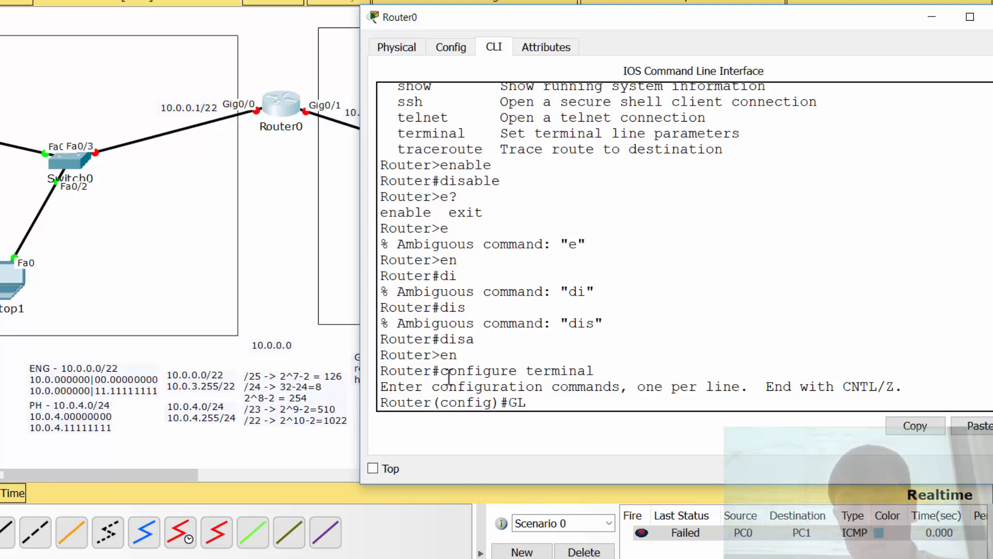
pyautogui.write('OBAL CONFIGU')
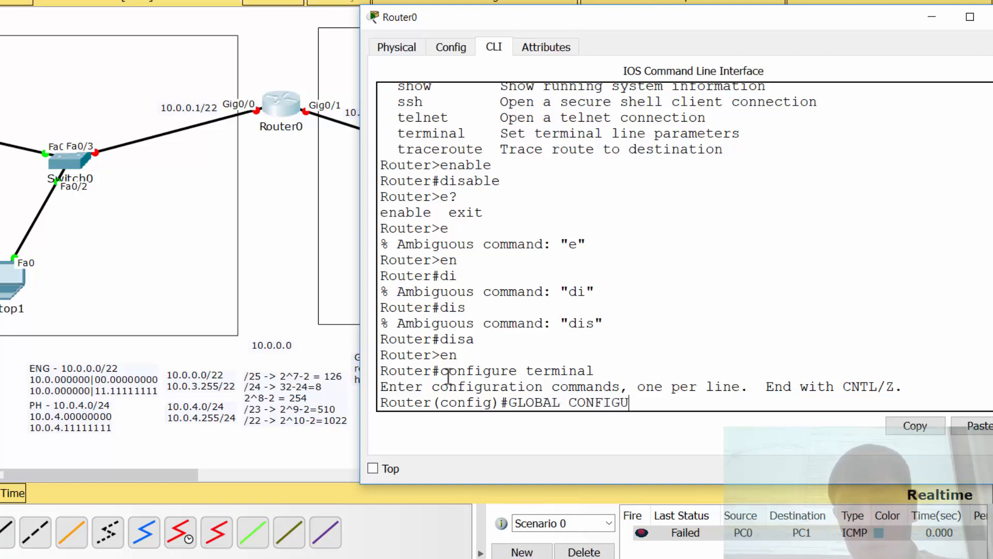
pyautogui.write('RATION MODEF')
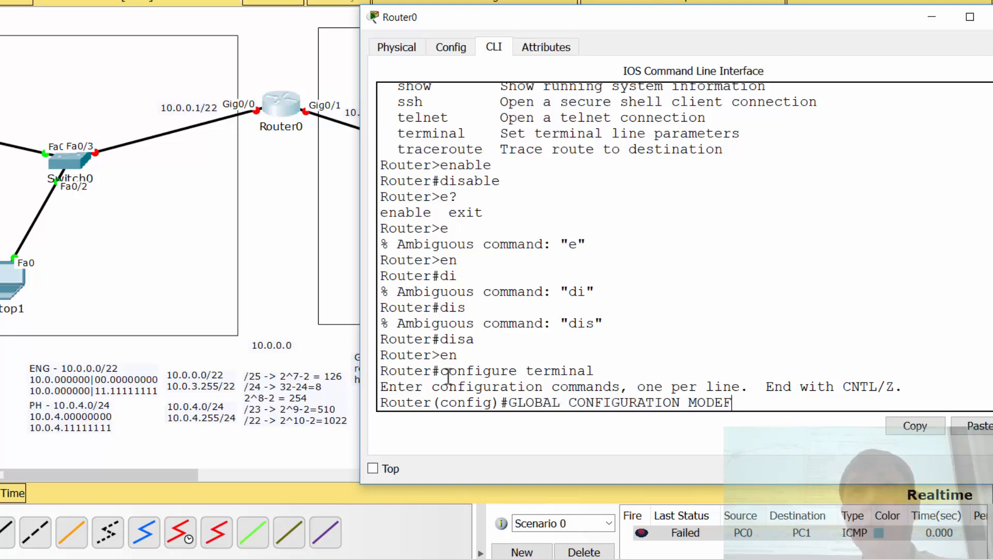
pyautogui.press('BackSpace')
pyautogui.press('BackSpace')
pyautogui.press('BackSpace')
pyautogui.press('BackSpace')
pyautogui.press('BackSpace')
pyautogui.press('BackSpace')
pyautogui.press('BackSpace')
pyautogui.press('BackSpace')
pyautogui.press('BackSpace')
pyautogui.press('BackSpace')
pyautogui.press('BackSpace')
pyautogui.press('BackSpace')
pyautogui.press('BackSpace')
pyautogui.press('BackSpace')
pyautogui.press('BackSpace')
pyautogui.press('BackSpace')
pyautogui.press('BackSpace')
pyautogui.press('BackSpace')
pyautogui.press('BackSpace')
pyautogui.press('BackSpace')
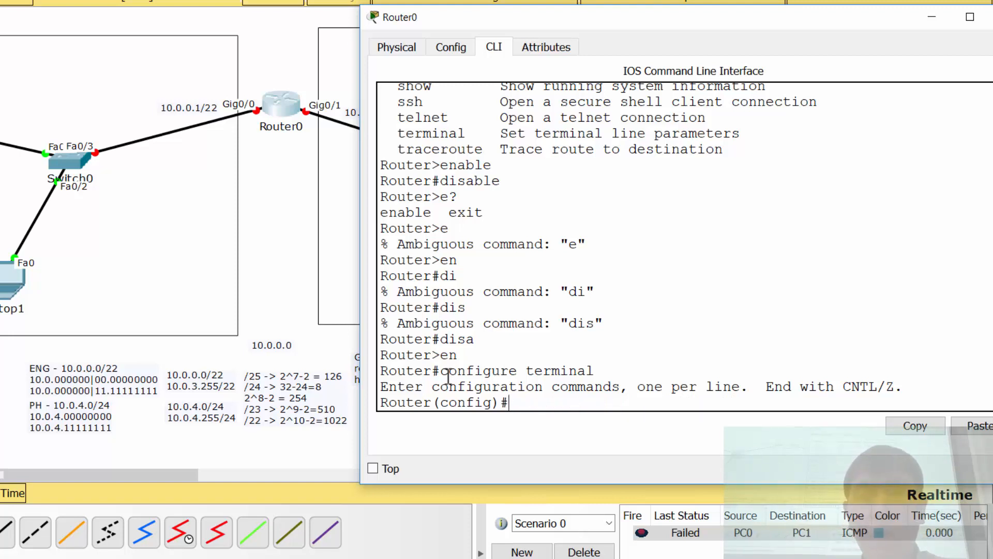
# Step: Leave global configuration mode with exit and re-enter it with the abbreviation conf t
pyautogui.write('exit')
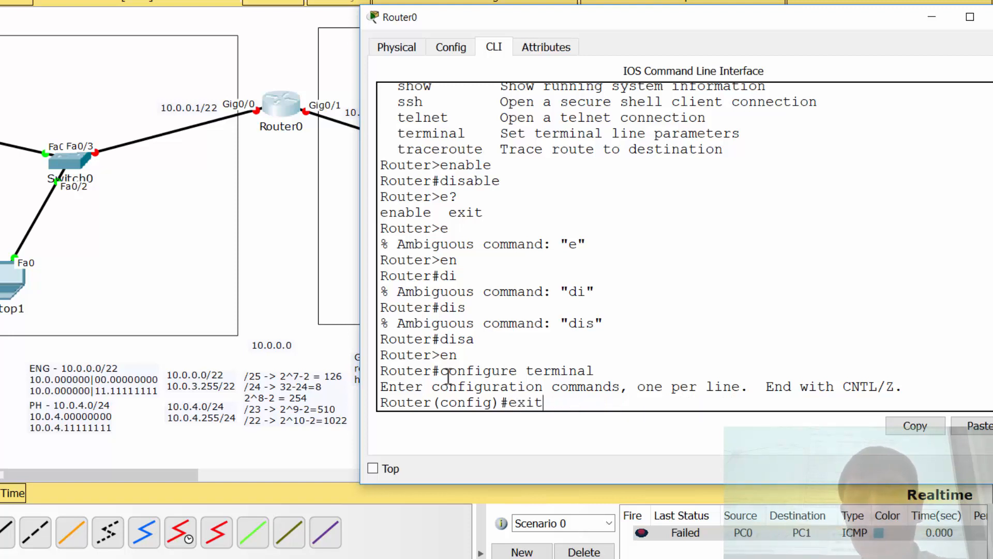
pyautogui.press('Return')
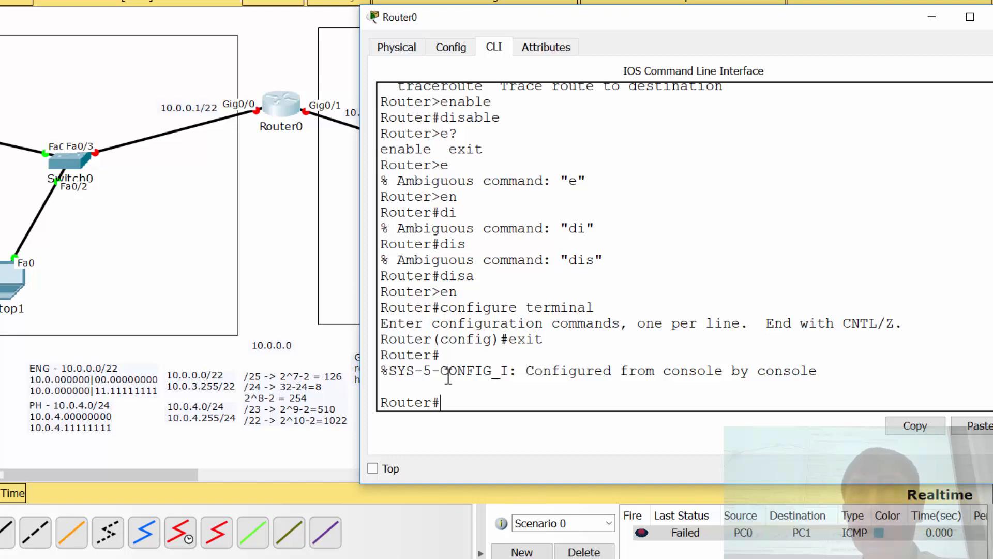
pyautogui.write('conf')
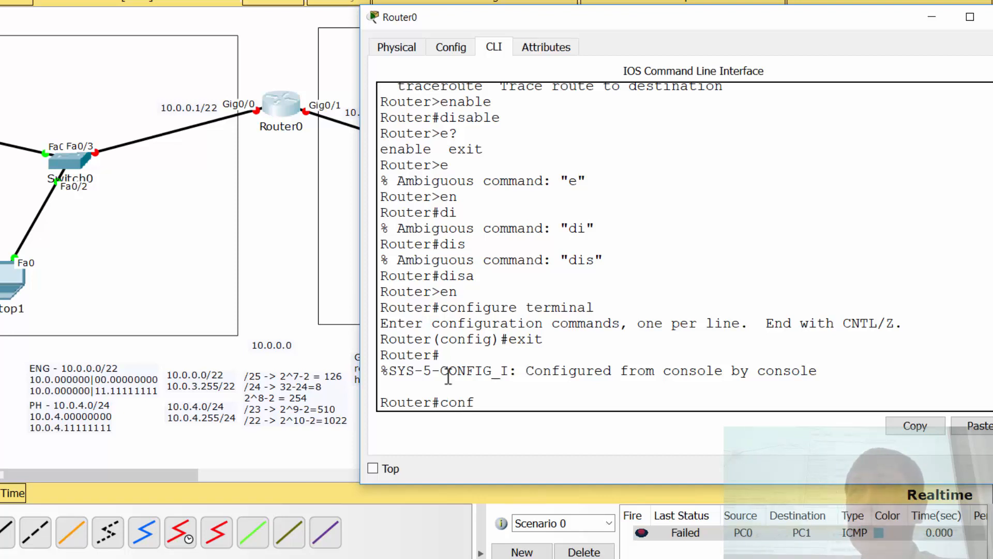
pyautogui.write(' t')
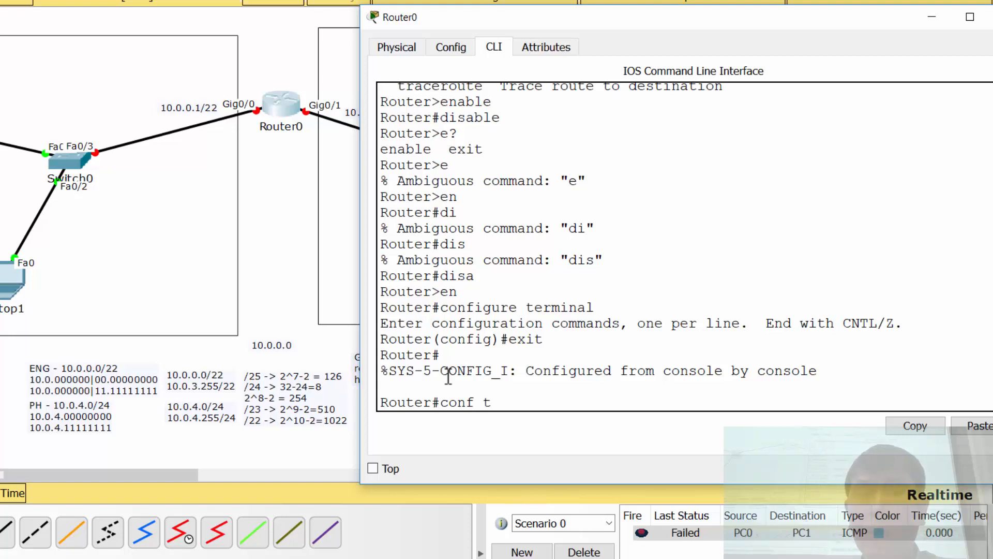
pyautogui.press('Return')
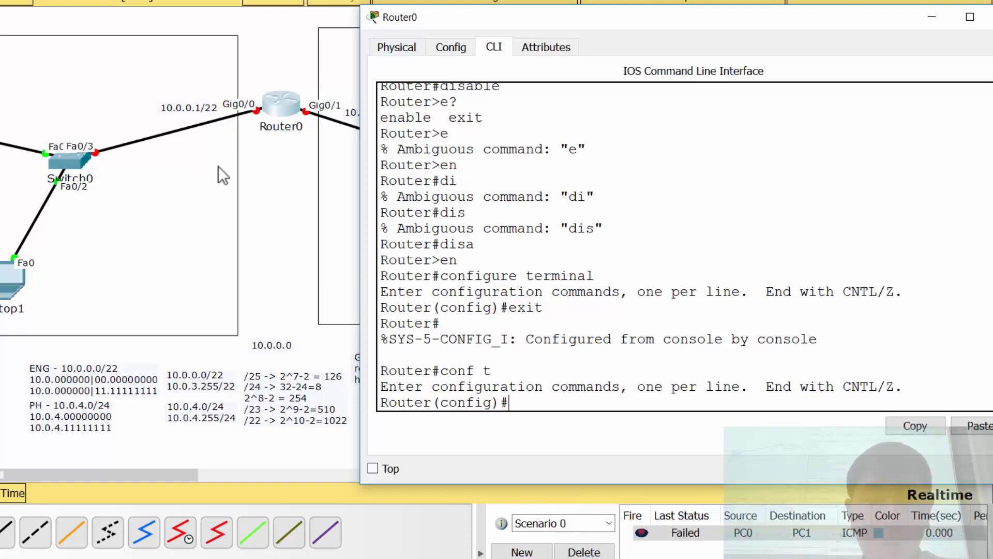
# Step: Try to open the router's gigabit 0/0 interface with the command internafe gigabit 0/0
pyautogui.write('internage')
pyautogui.press('BackSpace')
pyautogui.press('BackSpace')
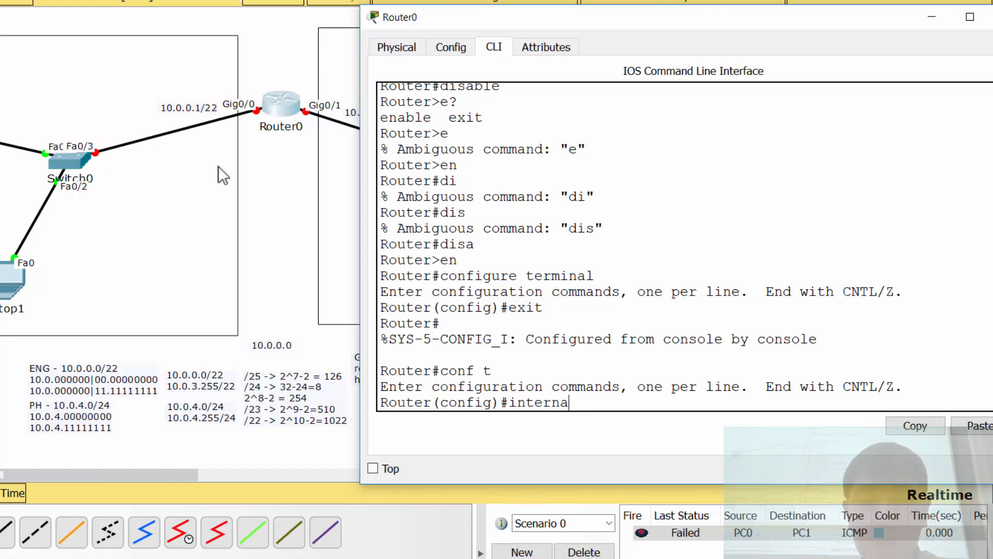
pyautogui.write('fe gigabi')
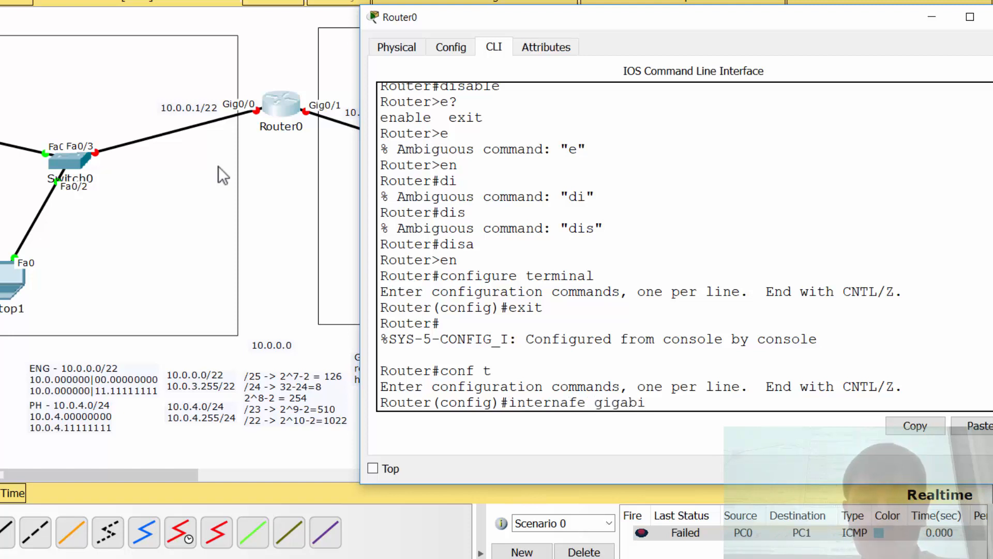
pyautogui.write('t 0/0')
pyautogui.press('Return')
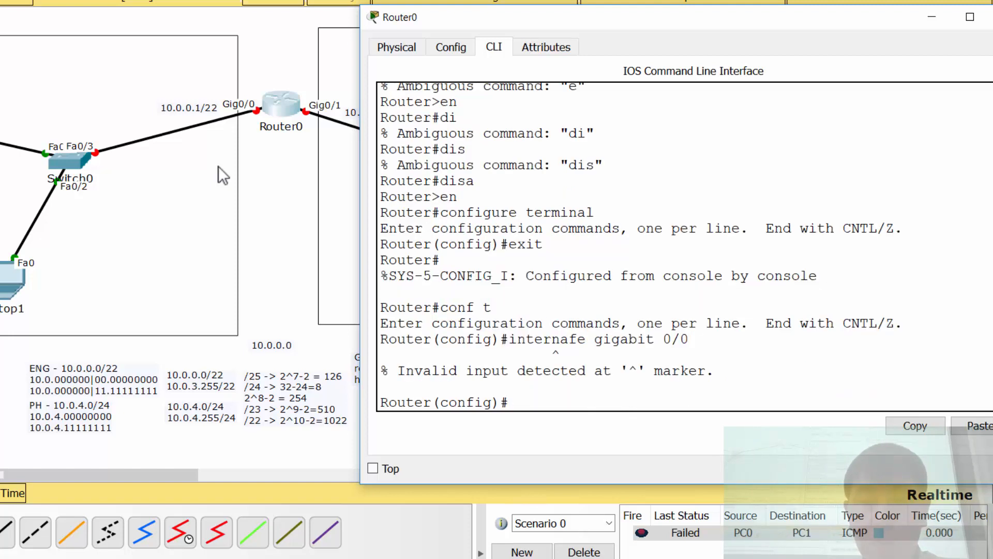
# Step: Enter interface configuration mode for the router's first gigabit port with the full command interface gigabit 0/0
pyautogui.write('g')
pyautogui.press('BackSpace')
pyautogui.write('inte')
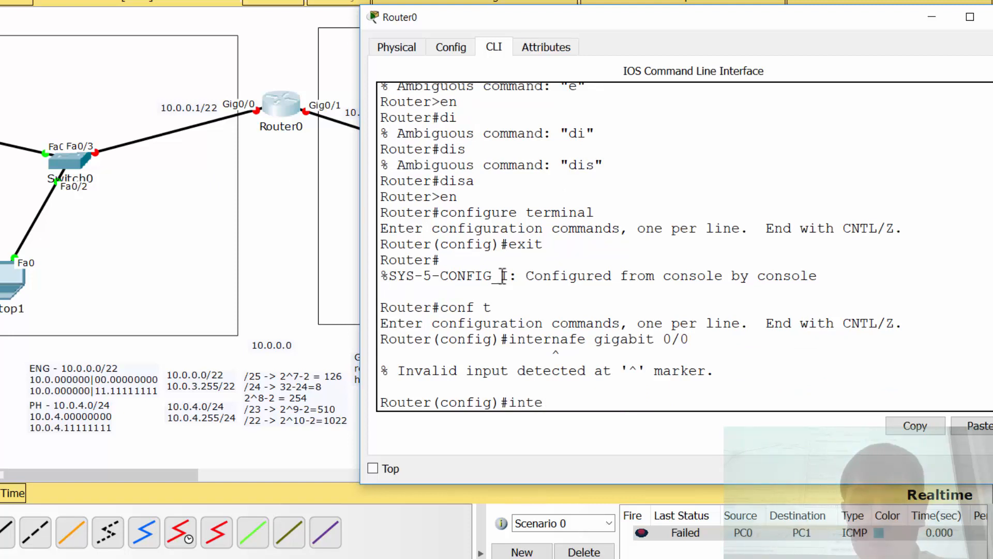
pyautogui.moveTo(511, 346); pyautogui.dragTo(664, 342)
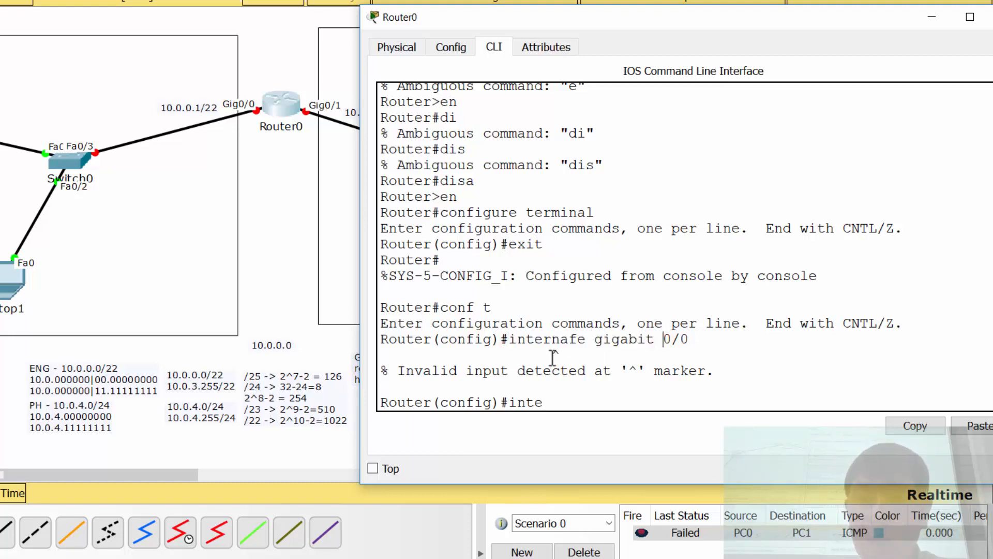
pyautogui.doubleClick(555, 355)
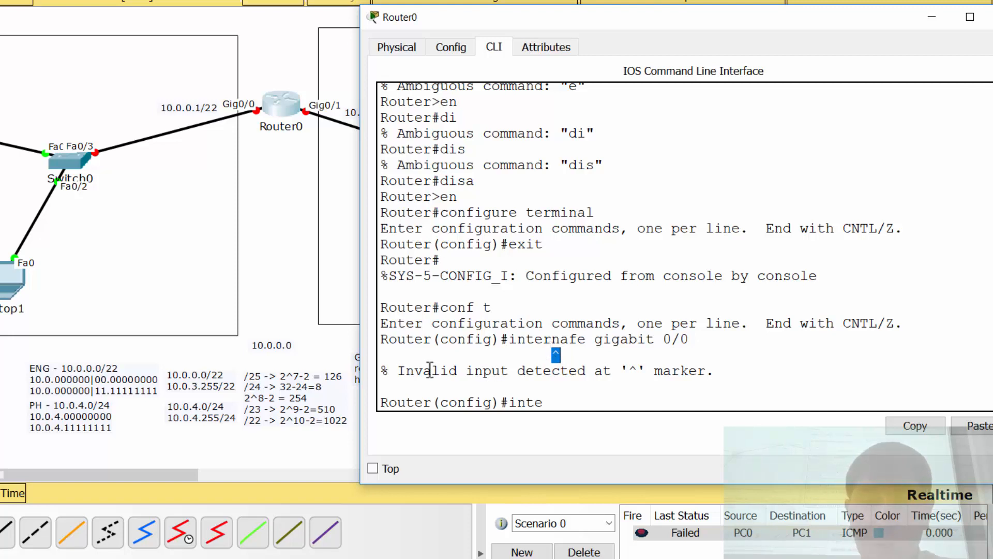
pyautogui.moveTo(423, 371); pyautogui.dragTo(587, 372)
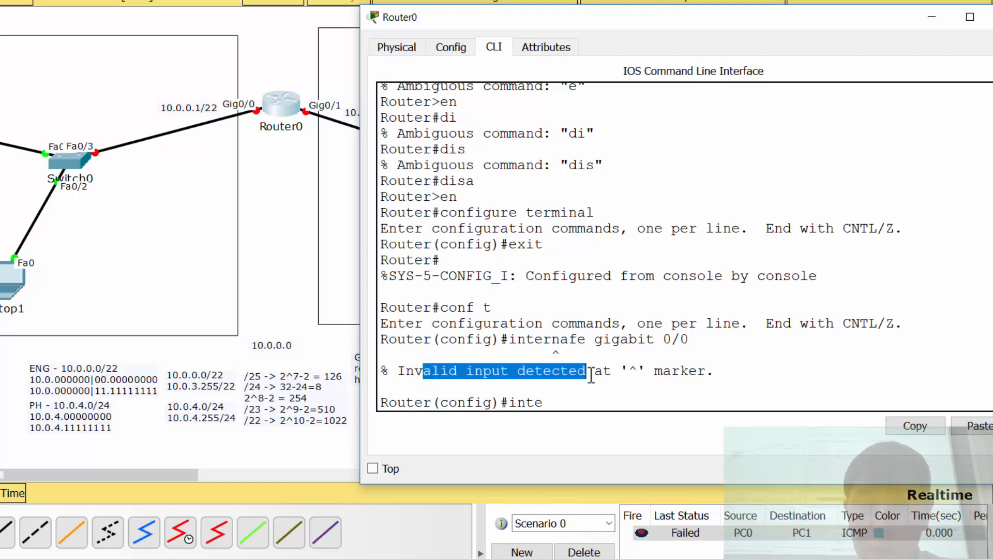
pyautogui.doubleClick(632, 371)
pyautogui.click(570, 412)
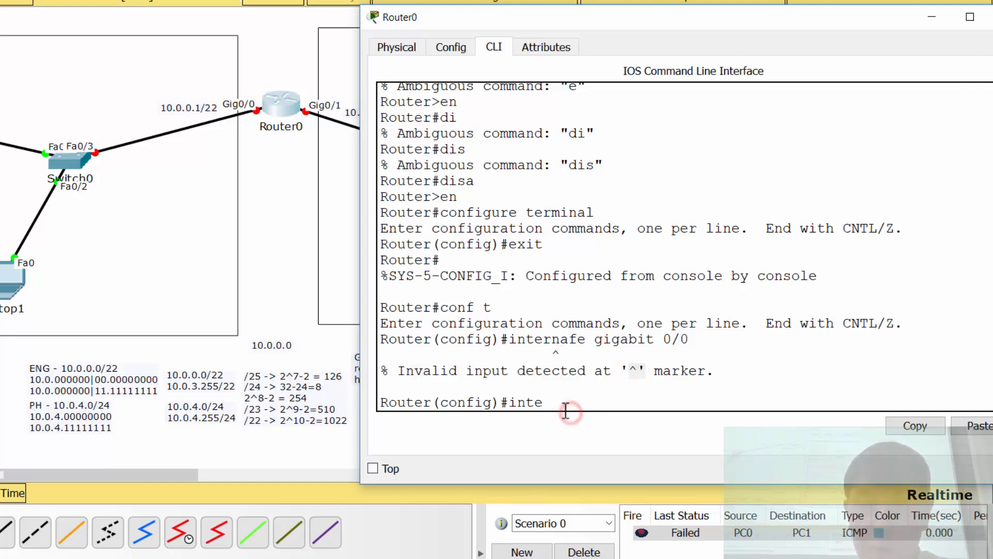
pyautogui.write('rface')
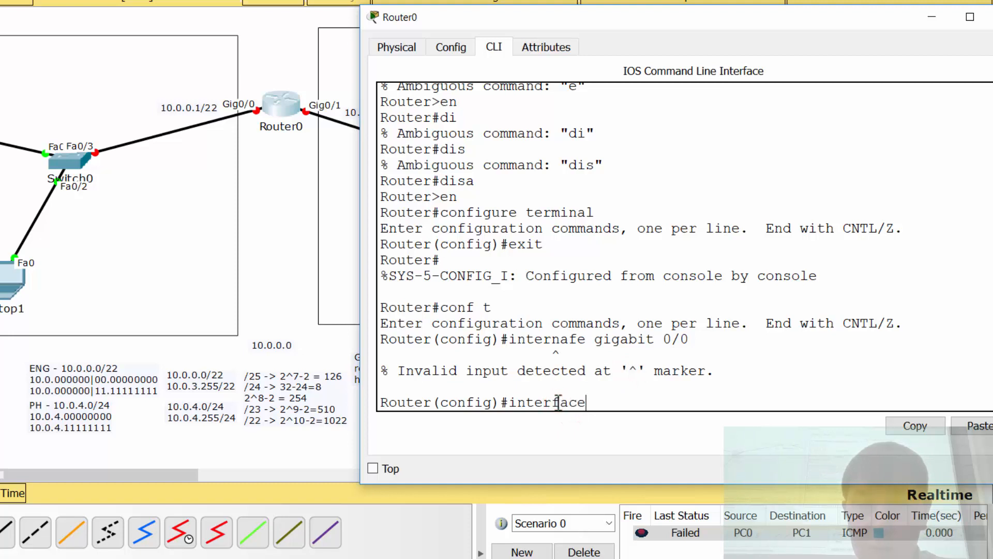
pyautogui.write(' gigabit 0/0')
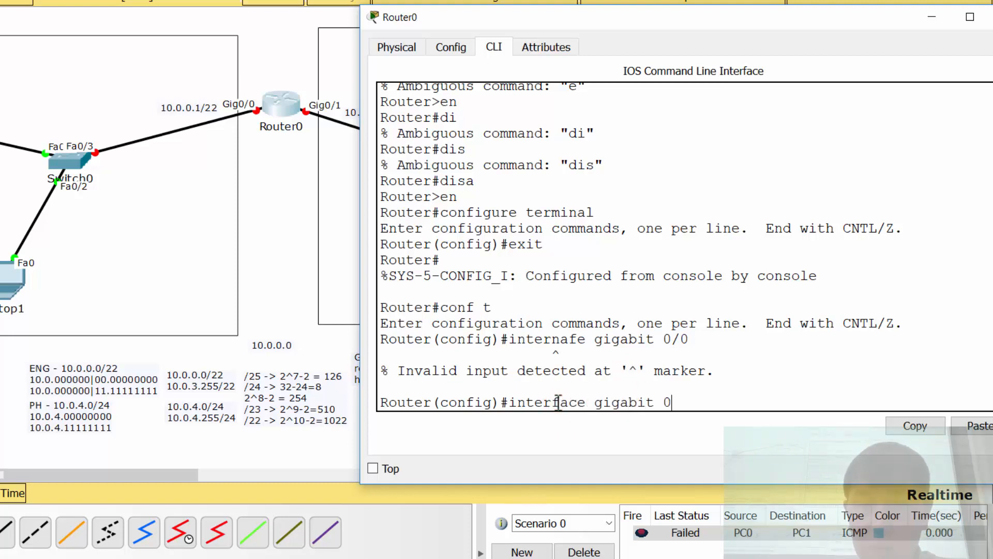
pyautogui.press('Return')
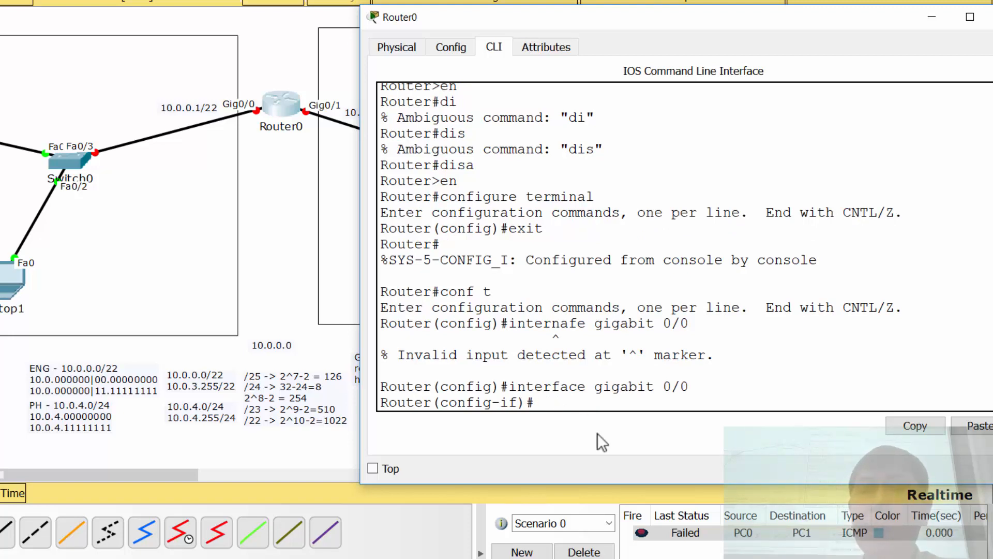
# Step: Leave interface configuration mode with exit and re-enter it with the abbreviation int gi0/0
pyautogui.press('Return')
pyautogui.press('Return')
pyautogui.press('Return')
pyautogui.write('exit')
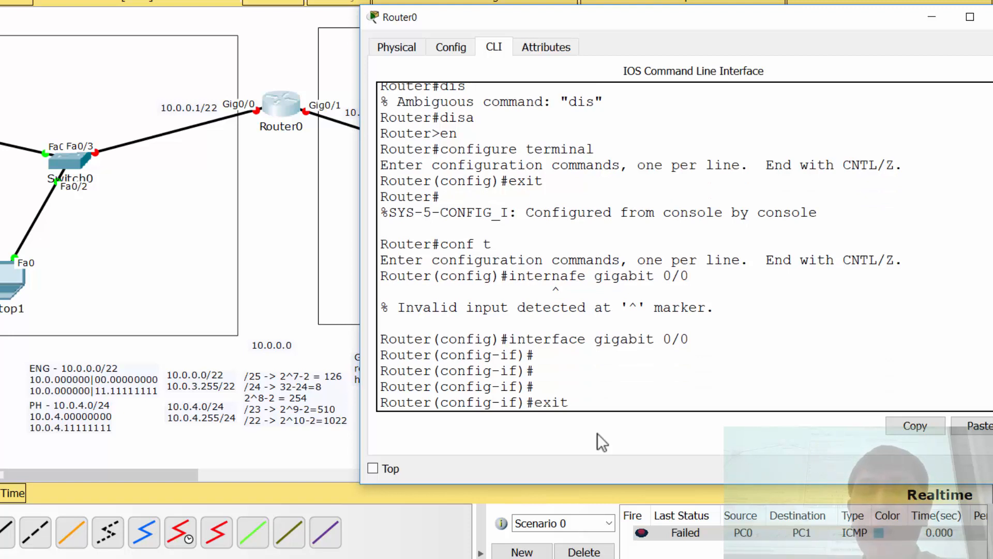
pyautogui.press('Return')
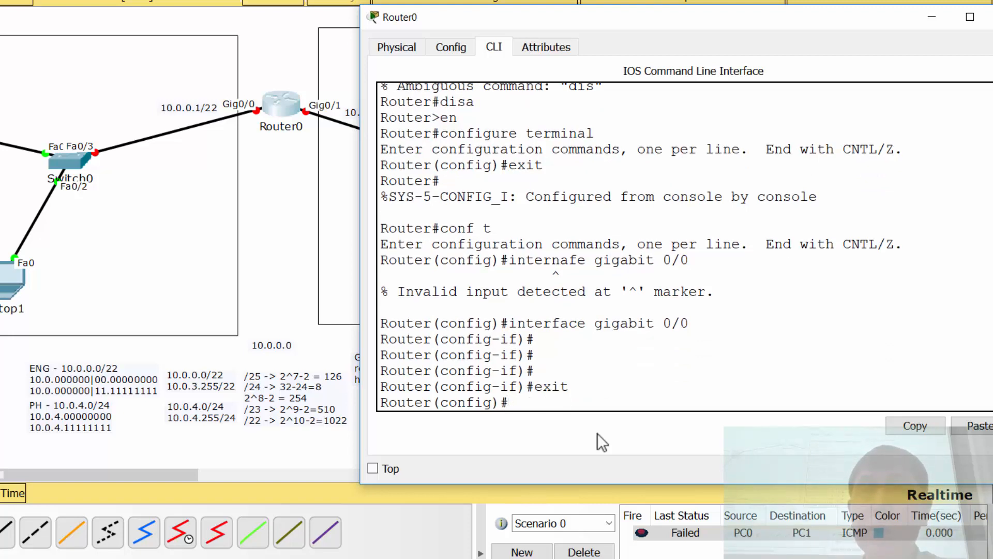
pyautogui.write('int')
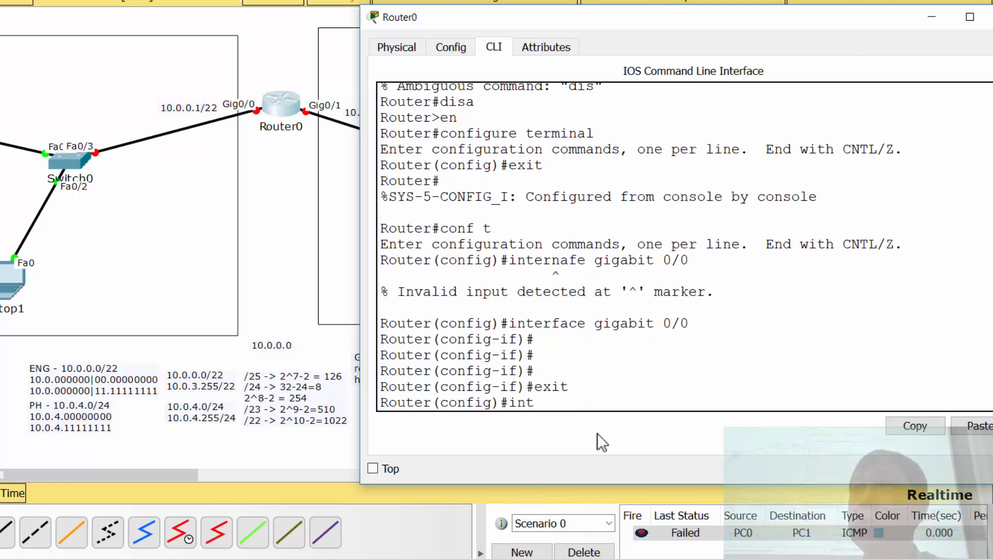
pyautogui.write(' gi0/0')
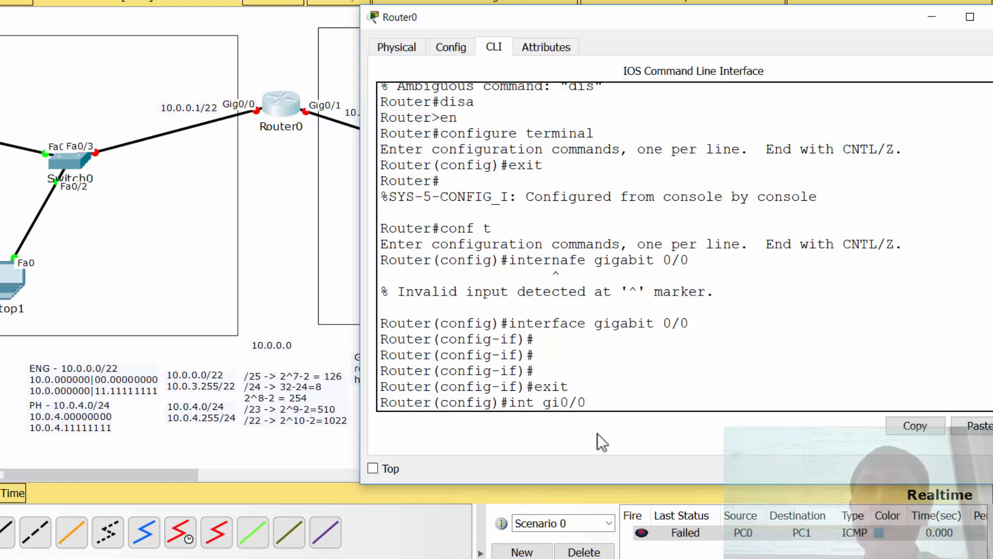
pyautogui.press('Return')
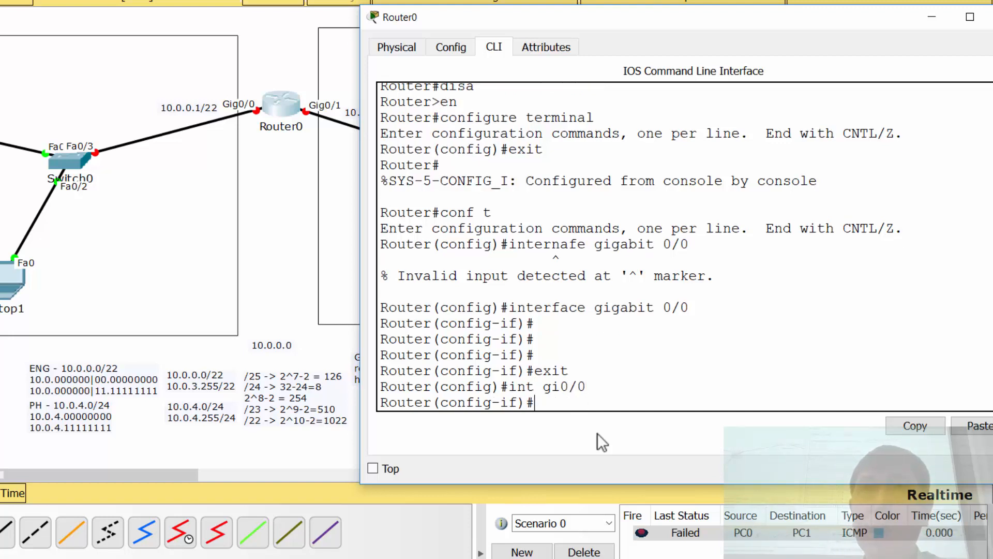
pyautogui.moveTo(701, 308); pyautogui.dragTo(503, 297)
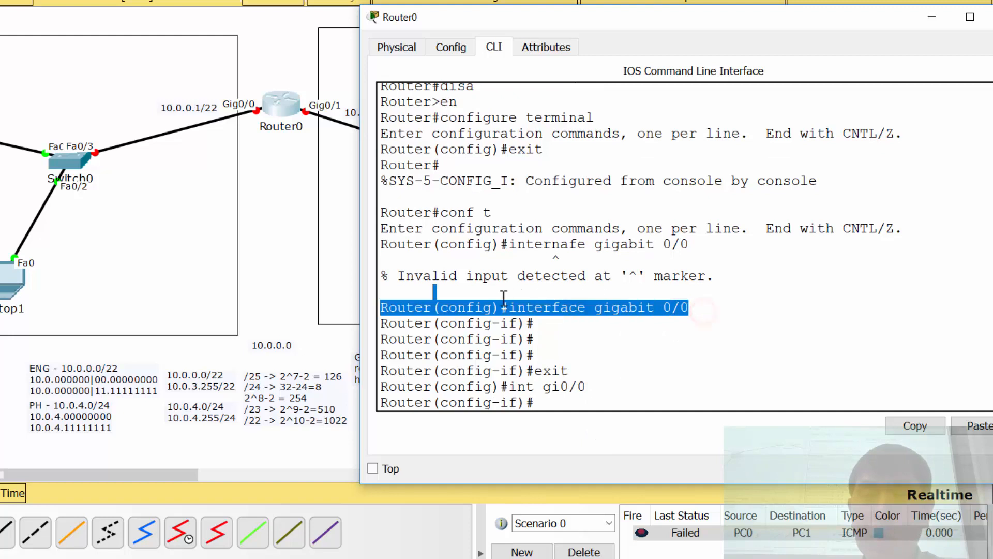
pyautogui.moveTo(594, 399); pyautogui.dragTo(518, 392)
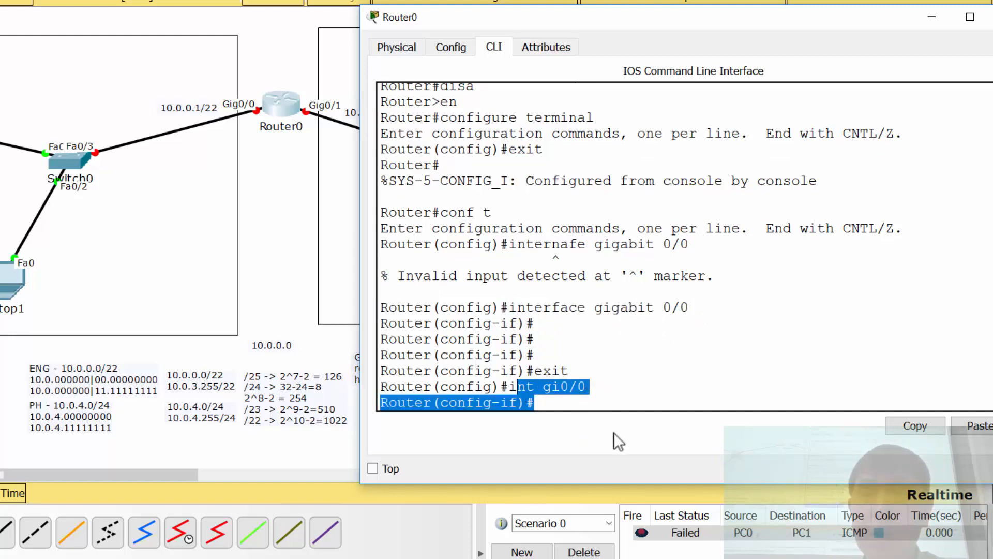
# Step: Enable the gigabit 0/0 interface with the command no shutdown and return to an empty prompt
pyautogui.click(591, 407)
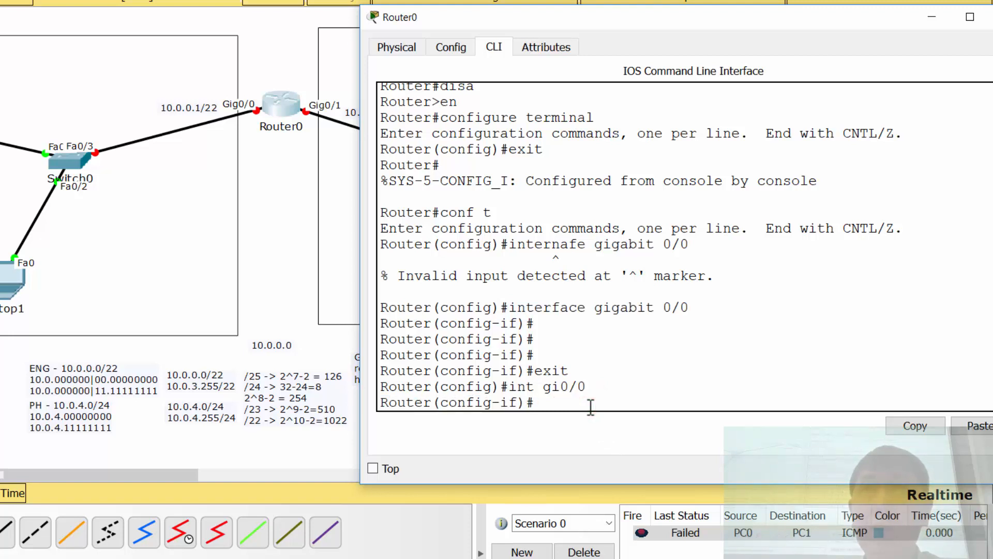
pyautogui.write('no shu')
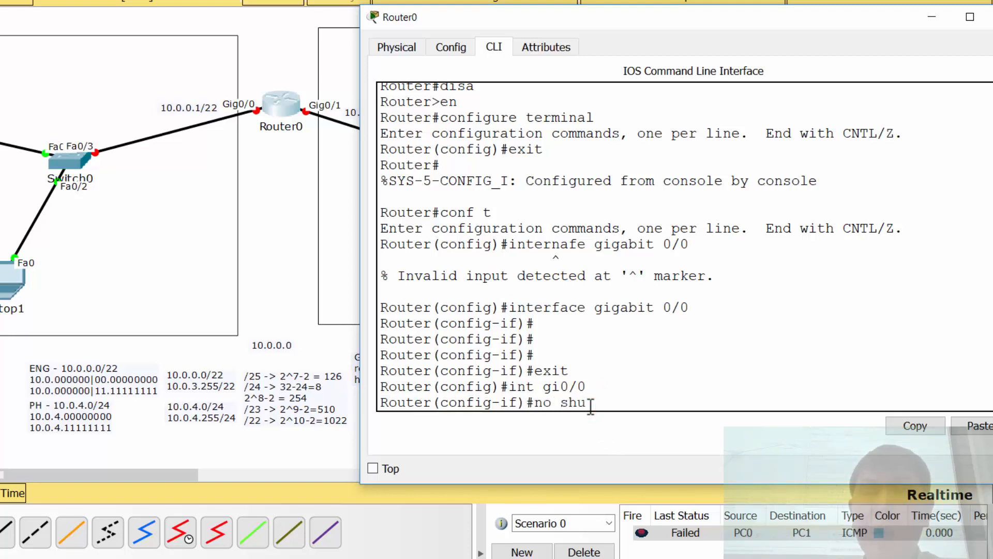
pyautogui.write('tdown')
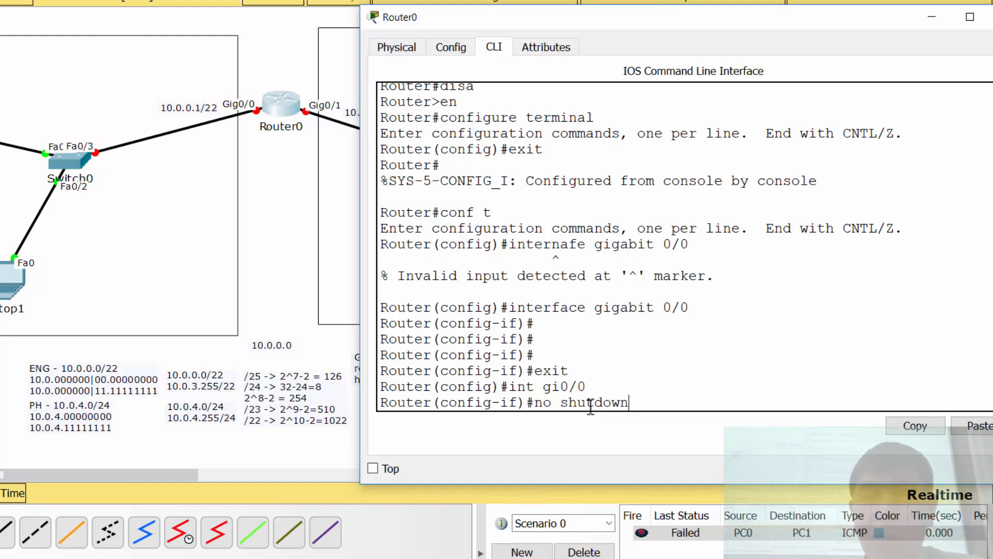
pyautogui.press('Return')
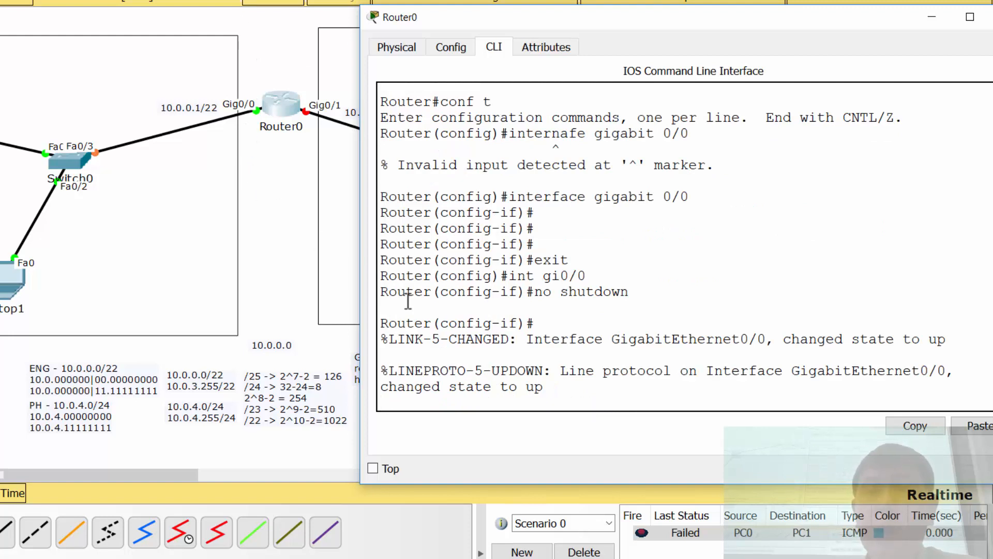
pyautogui.press('Return')
pyautogui.press('Return')
pyautogui.press('Return')
pyautogui.press('Return')
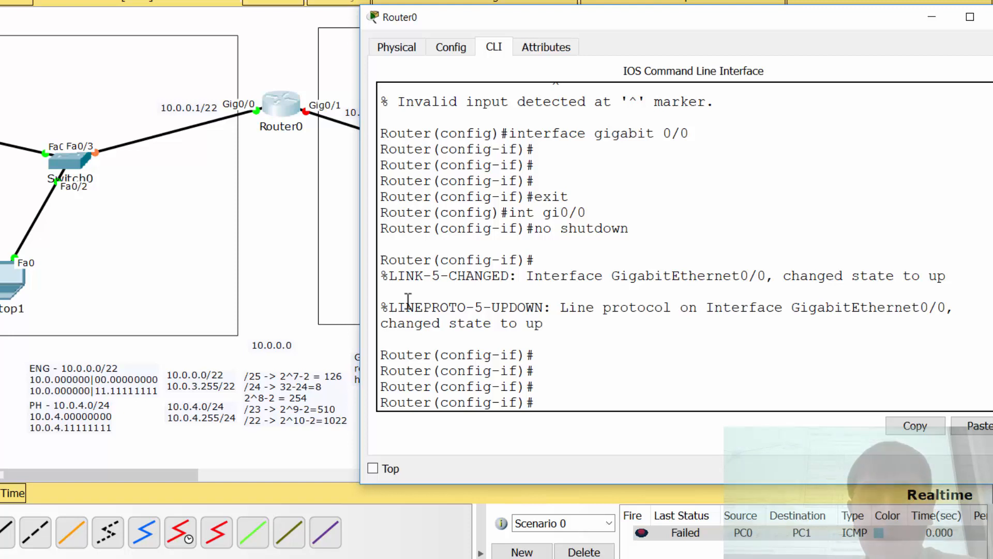
# Step: Begin the gigabit 0/0 address command with ip address 10.0.0.1 and query its next argument with ?
pyautogui.write('ip address ')
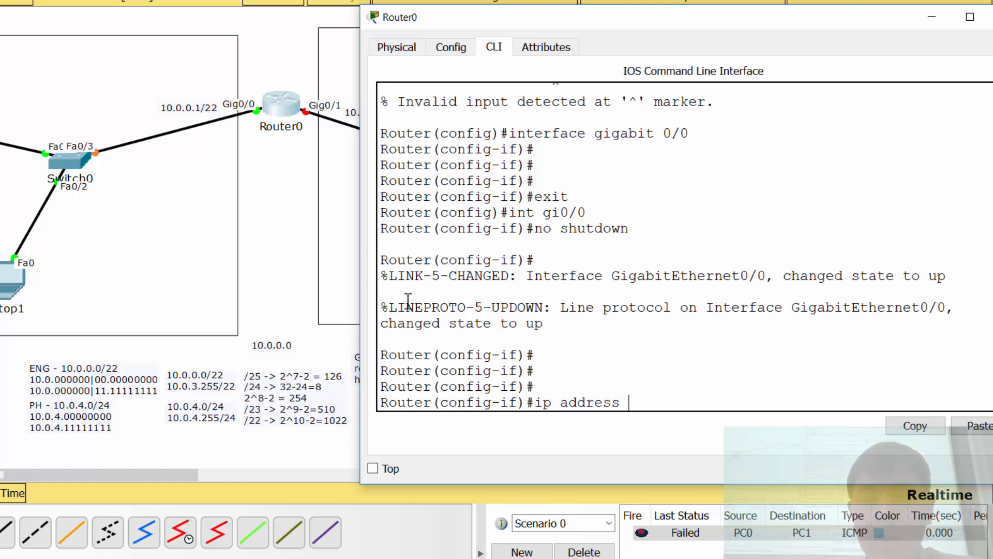
pyautogui.write('10.0')
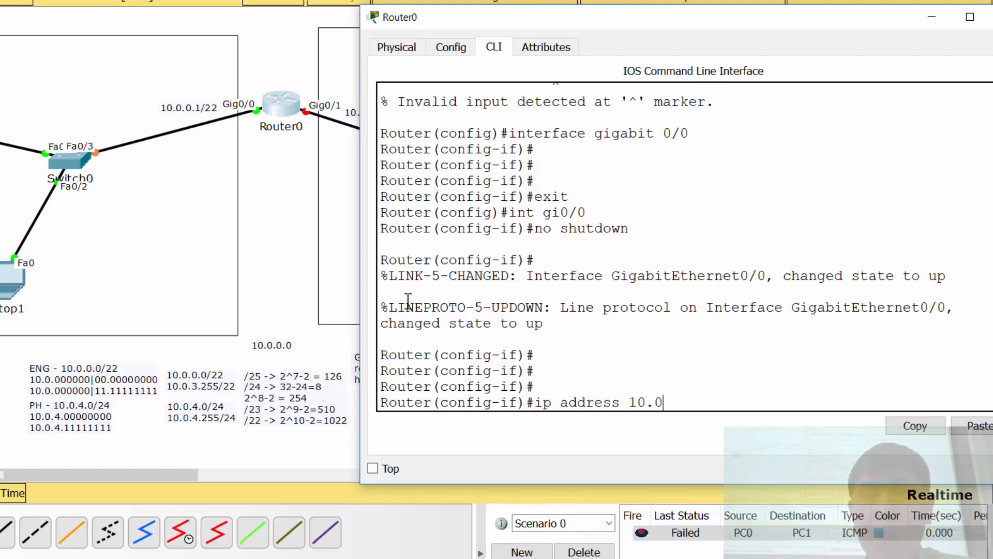
pyautogui.write('.0.1 ?')
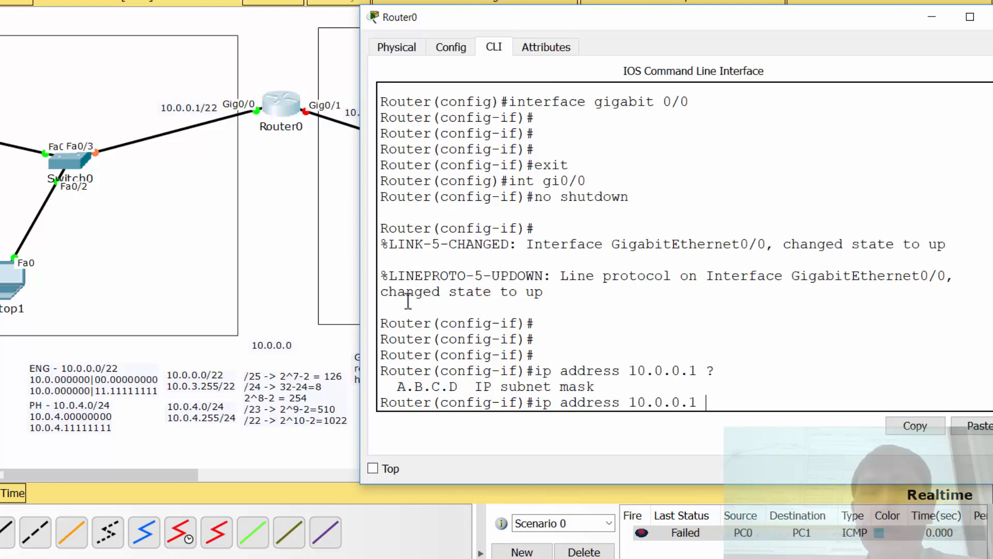
pyautogui.moveTo(490, 385); pyautogui.dragTo(622, 390)
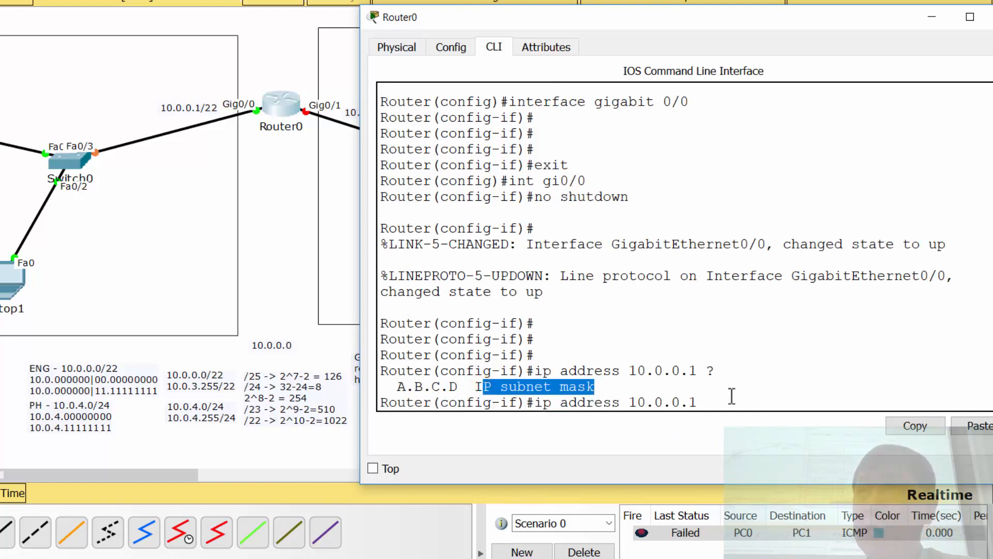
# Step: Complete the address command with the subnet mask 255.255.252.0 and run it
pyautogui.click(753, 406)
pyautogui.write('25')
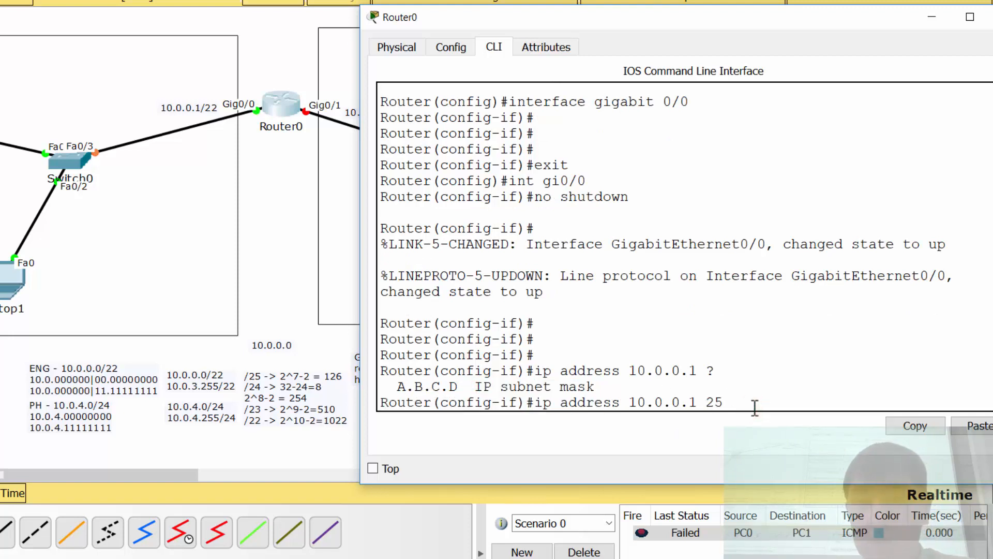
pyautogui.write('5.255.255')
pyautogui.press('BackSpace')
pyautogui.write('2')
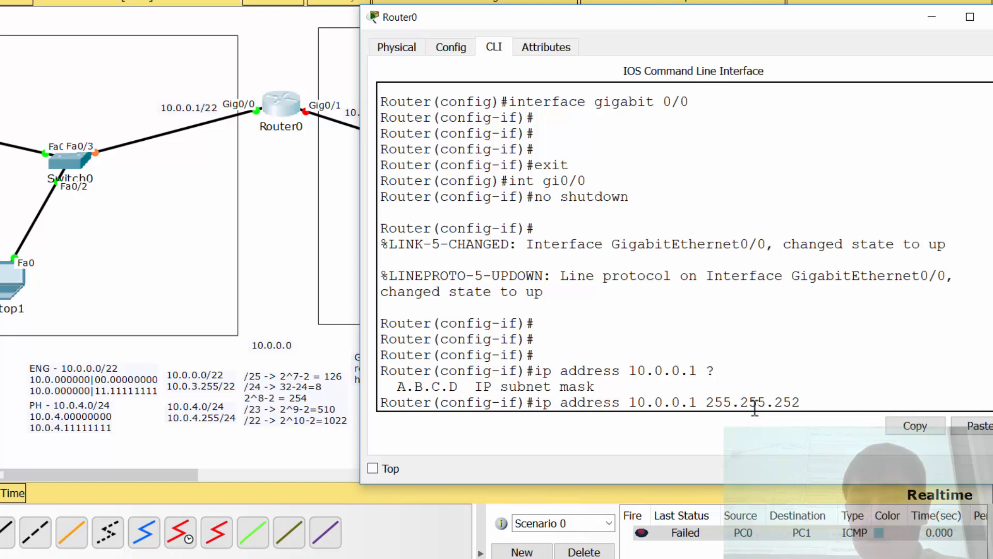
pyautogui.write('.0')
pyautogui.press('Return')
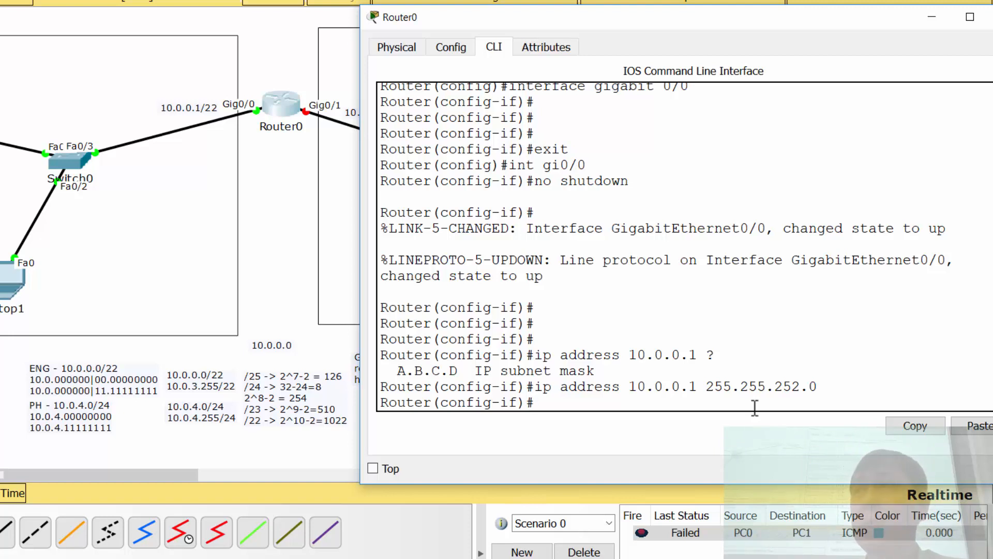
# Step: Switch to the second gigabit interface with int gi0/1 and enable it with no sh
pyautogui.write('int gi0/')
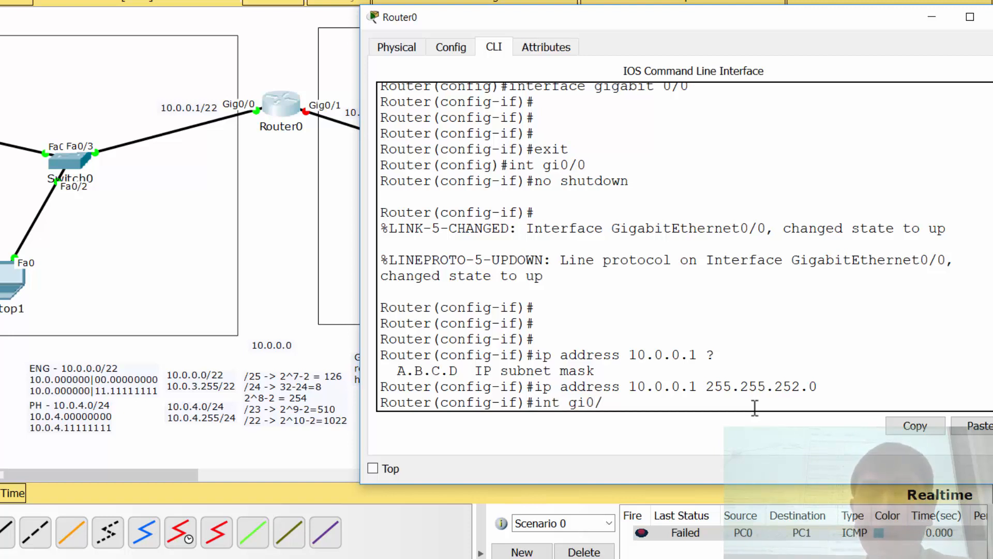
pyautogui.write('1')
pyautogui.press('Return')
pyautogui.write('no sh')
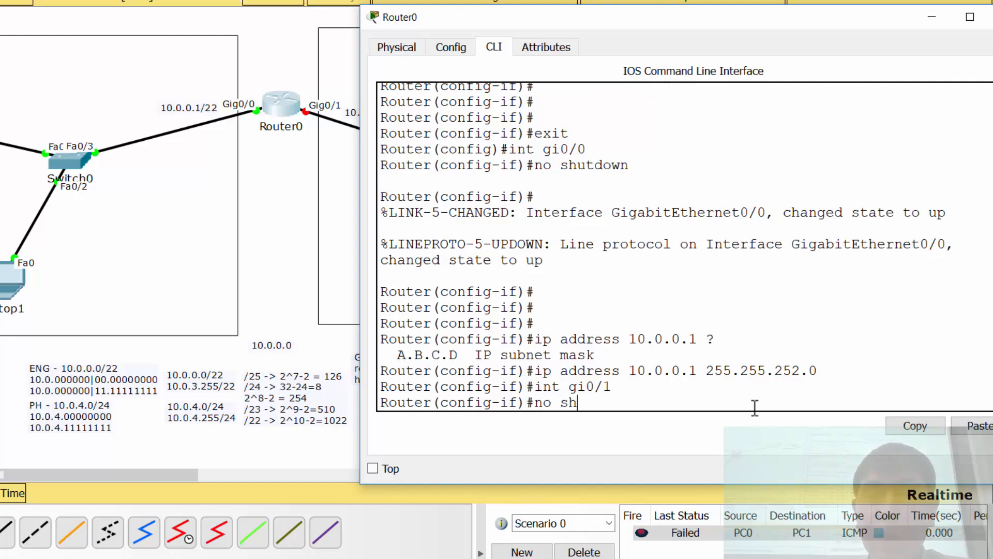
pyautogui.press('Return')
pyautogui.press('Return')
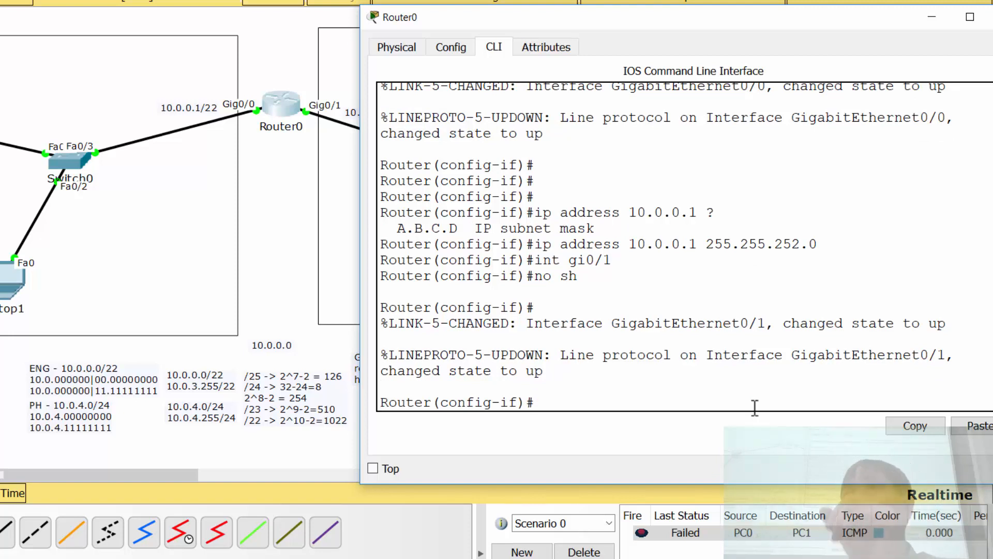
# Step: Recall the earlier ip address command for the second gigabit interface and change its address to 10.0.4.1
pyautogui.press('Up')
pyautogui.press('Up')
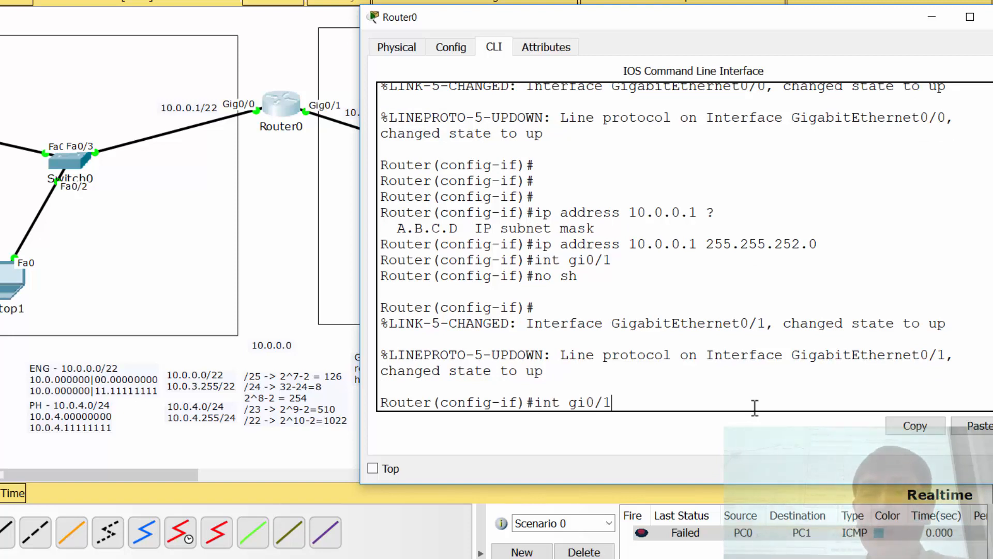
pyautogui.press('Up')
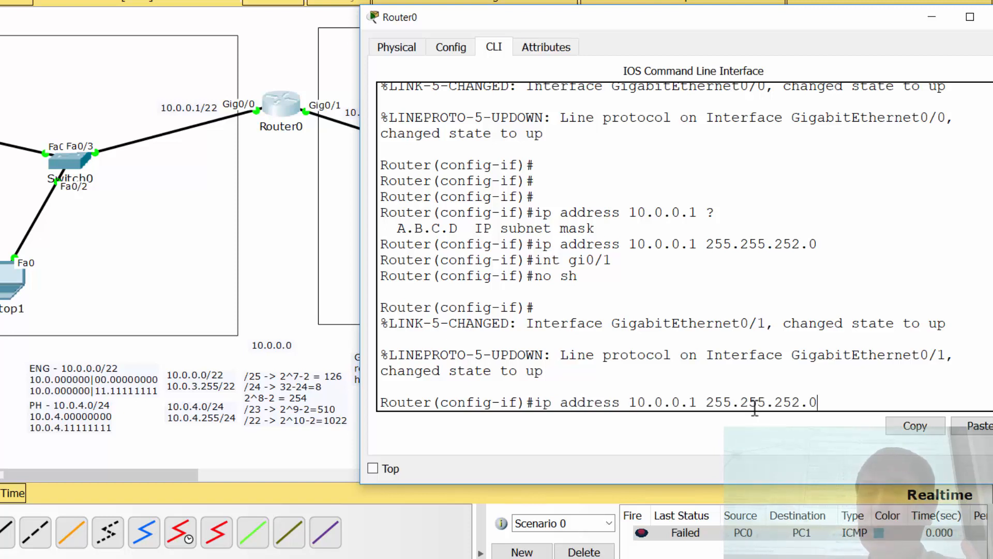
pyautogui.press('Left')
pyautogui.press('Left')
pyautogui.press('Left')
pyautogui.press('Left')
pyautogui.press('Left')
pyautogui.press('Left')
pyautogui.press('Left')
pyautogui.press('Left')
pyautogui.press('Left')
pyautogui.press('Left')
pyautogui.press('Left')
pyautogui.press('Left')
pyautogui.press('Left')
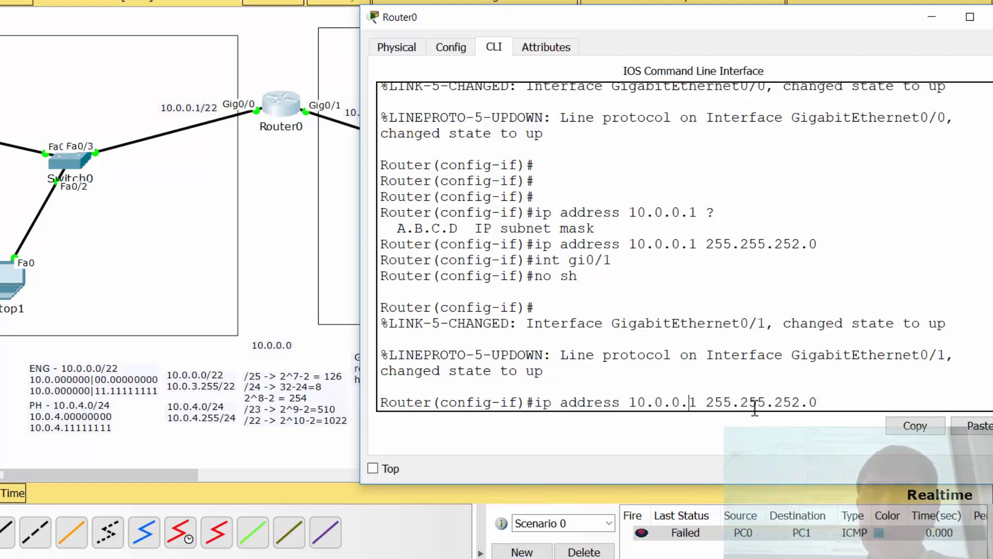
pyautogui.press('Left')
pyautogui.press('Left')
pyautogui.press('Left')
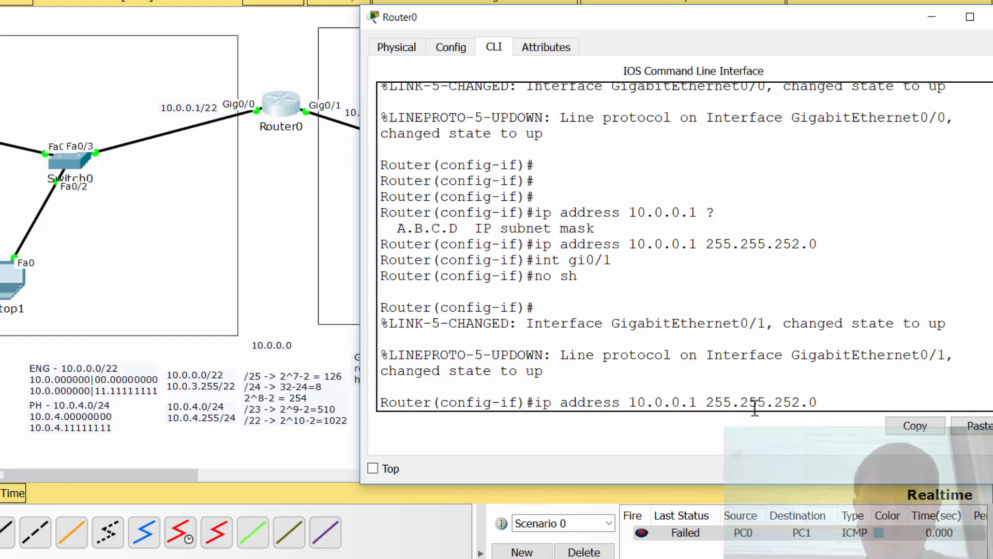
pyautogui.moveTo(702, 24); pyautogui.dragTo(787, 43)
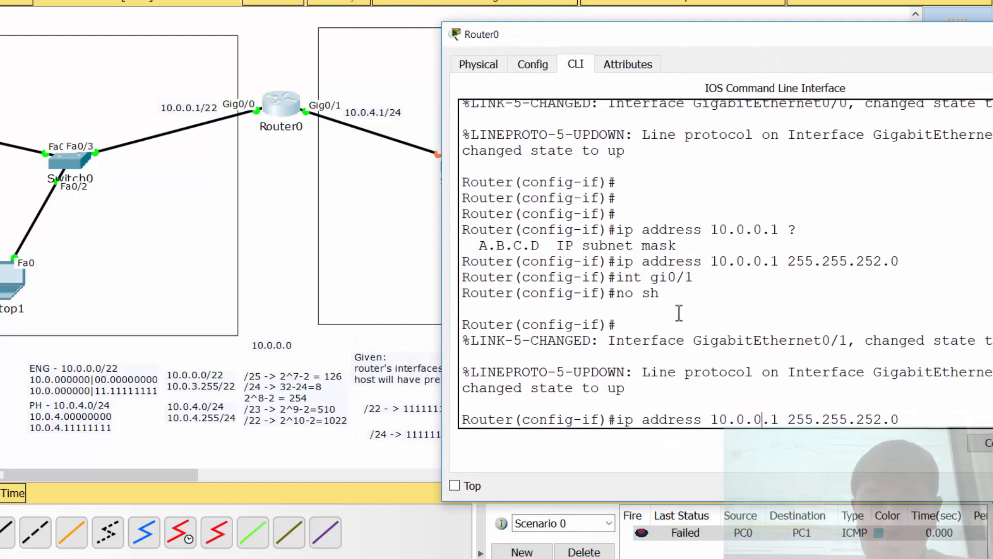
pyautogui.press('BackSpace')
pyautogui.write('4')
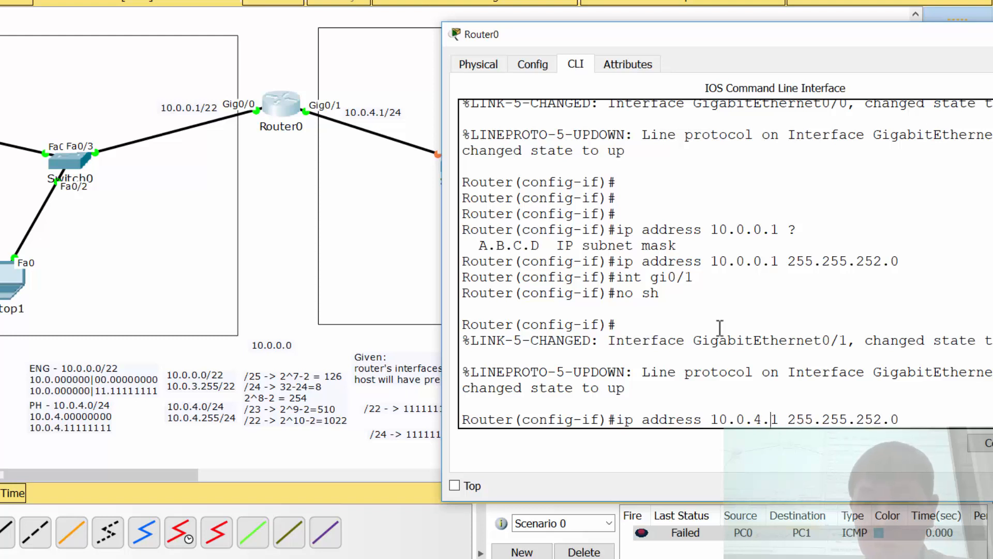
# Step: Change the subnet mask in the recalled command to 255.255.255.0 and run it
pyautogui.press('BackSpace')
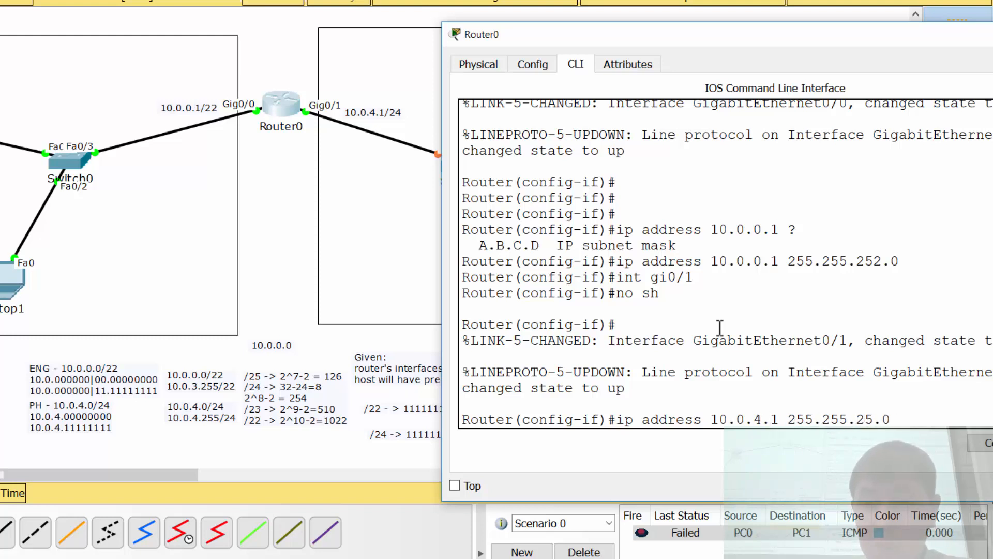
pyautogui.write('5')
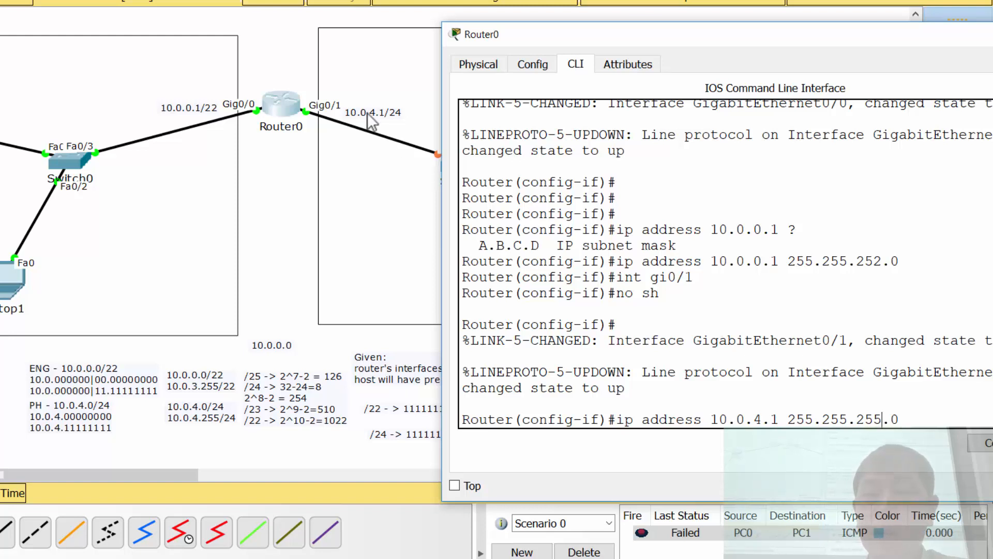
pyautogui.press('Return')
pyautogui.press('Return')
pyautogui.press('Return')
pyautogui.press('Return')
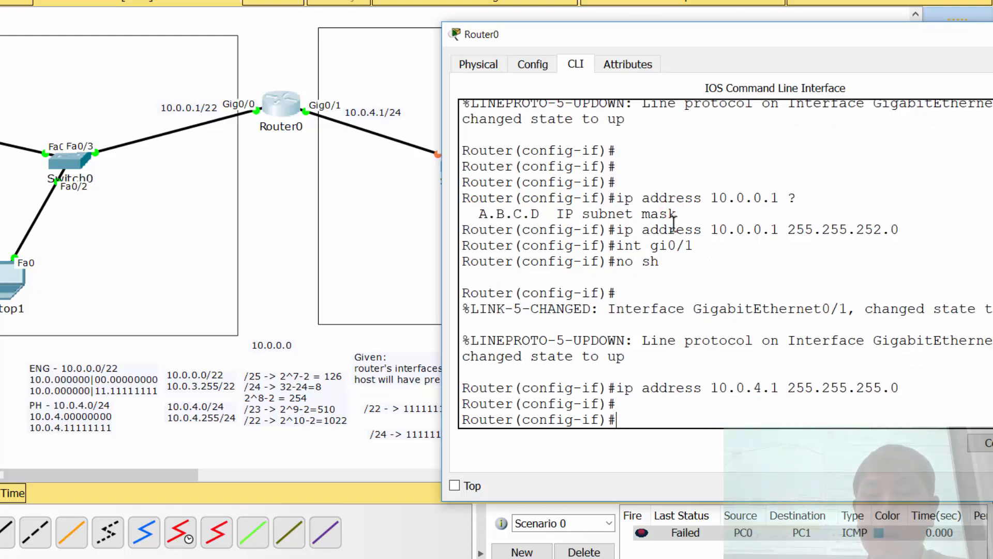
# Step: Leave interface configuration with the command end and return to an empty privileged prompt
pyautogui.write('end')
pyautogui.press('Return')
pyautogui.press('Return')
pyautogui.press('Return')
pyautogui.press('Return')
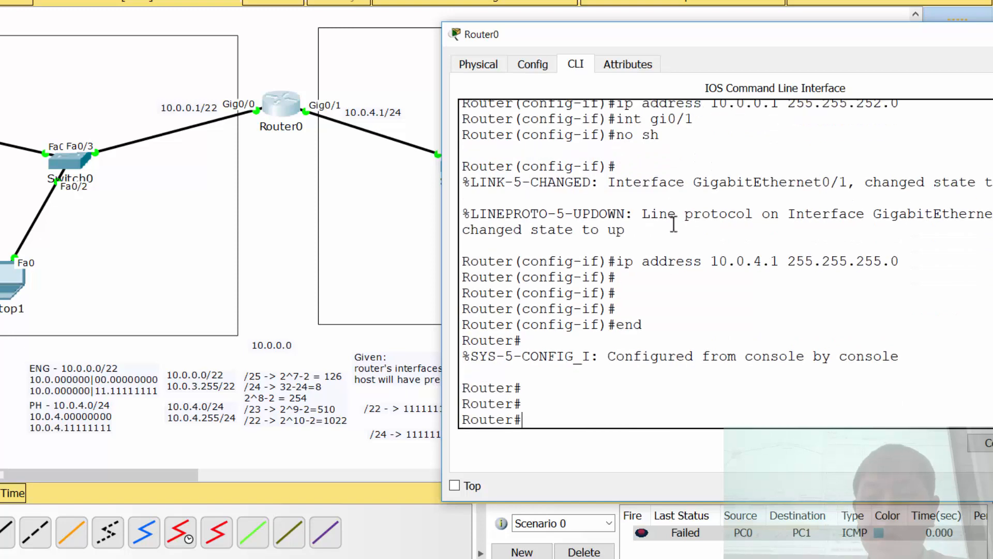
# Step: Save the router's configuration with copy running-config startup-config, completing the keywords automatically and accepting the default destination filename
pyautogui.moveTo(714, 35); pyautogui.dragTo(312, 26)
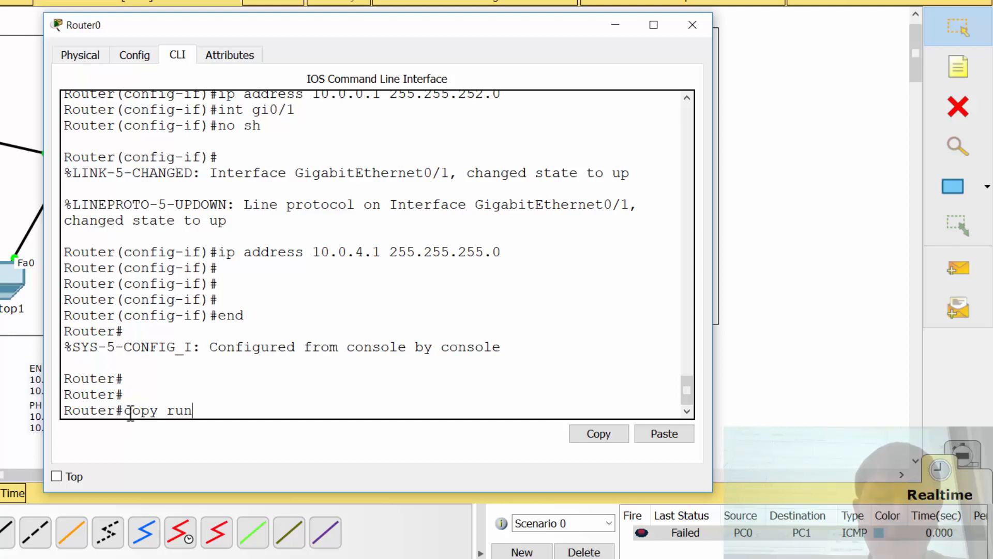
pyautogui.press('Tab')
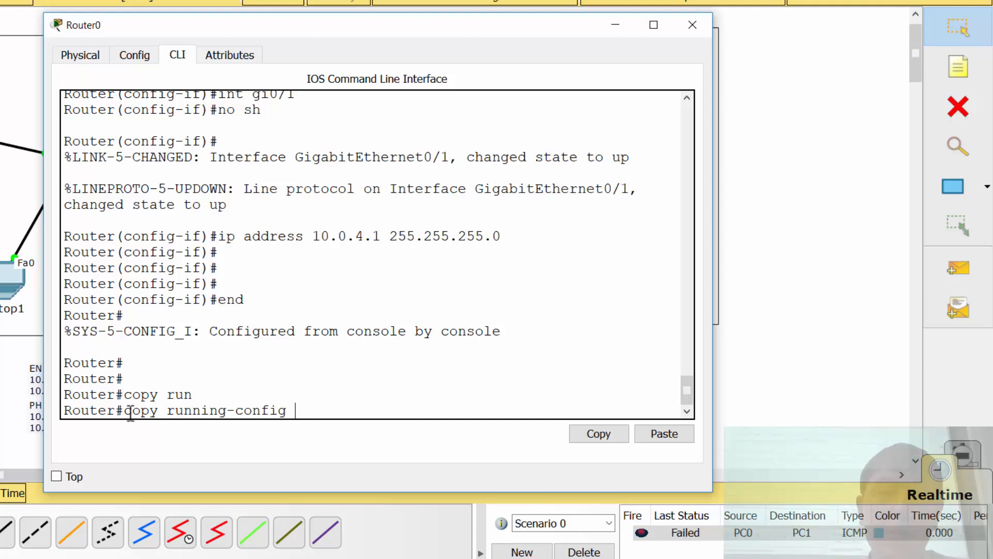
pyautogui.write('start')
pyautogui.press('Tab')
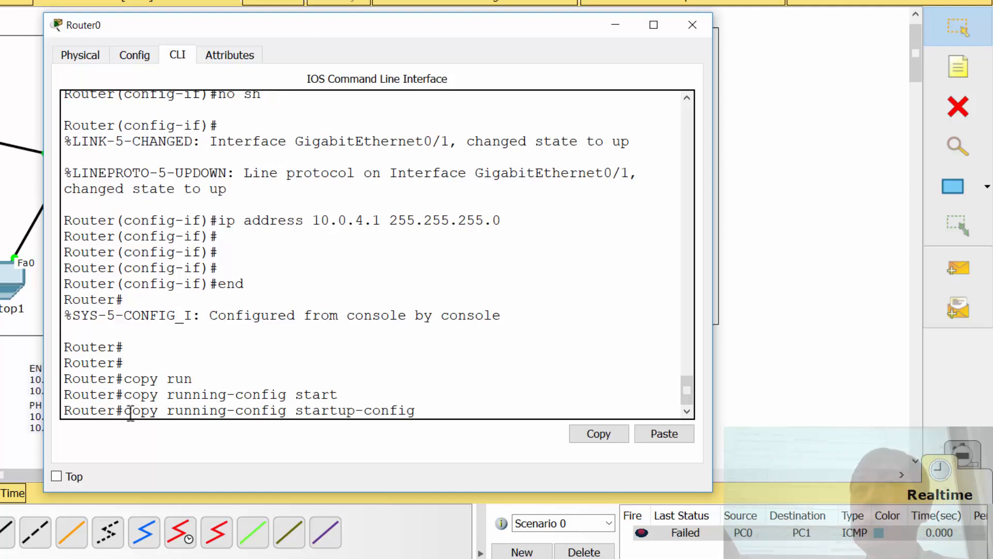
pyautogui.press('Return')
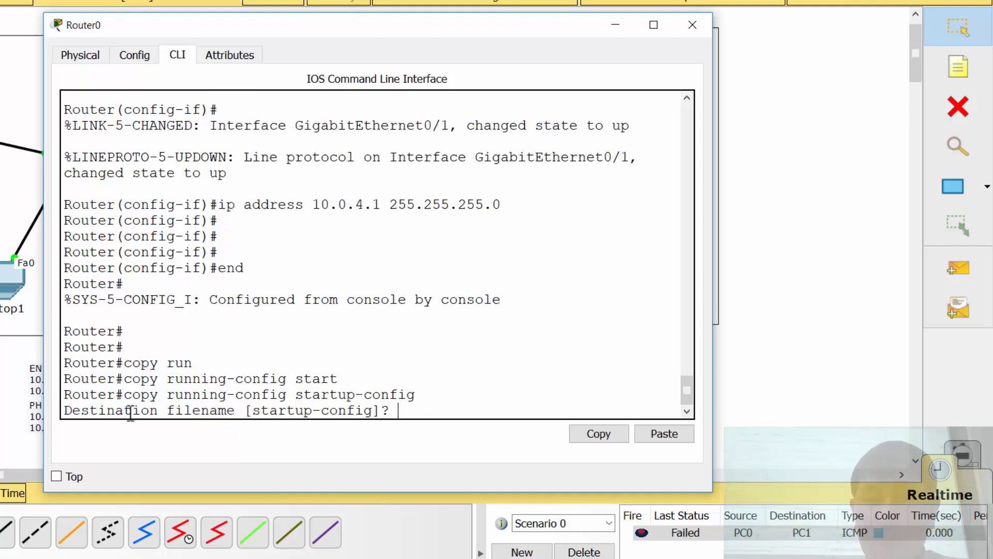
pyautogui.press('Return')
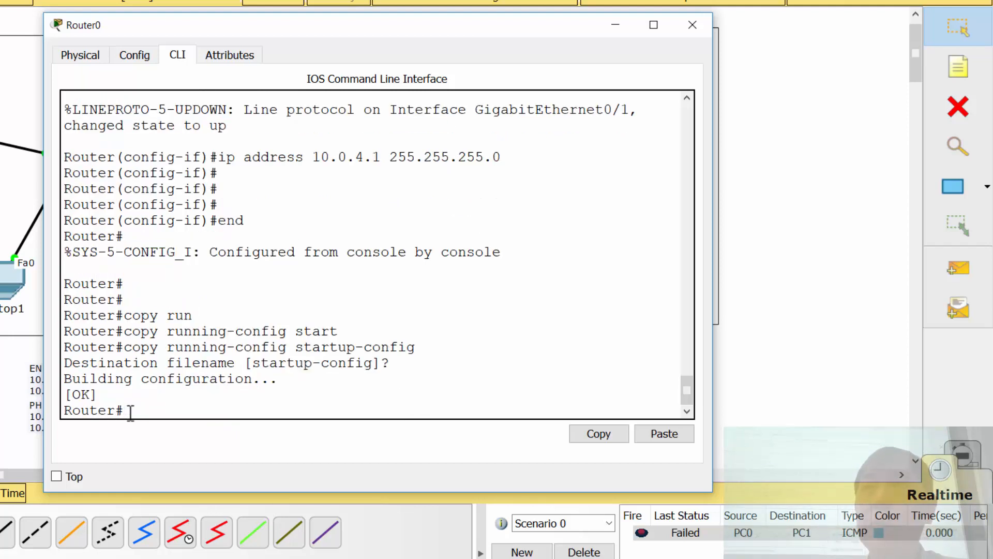
# Step: Save the configuration again with the abbreviated command copy run start, accepting the default filename
pyautogui.write('copy run star')
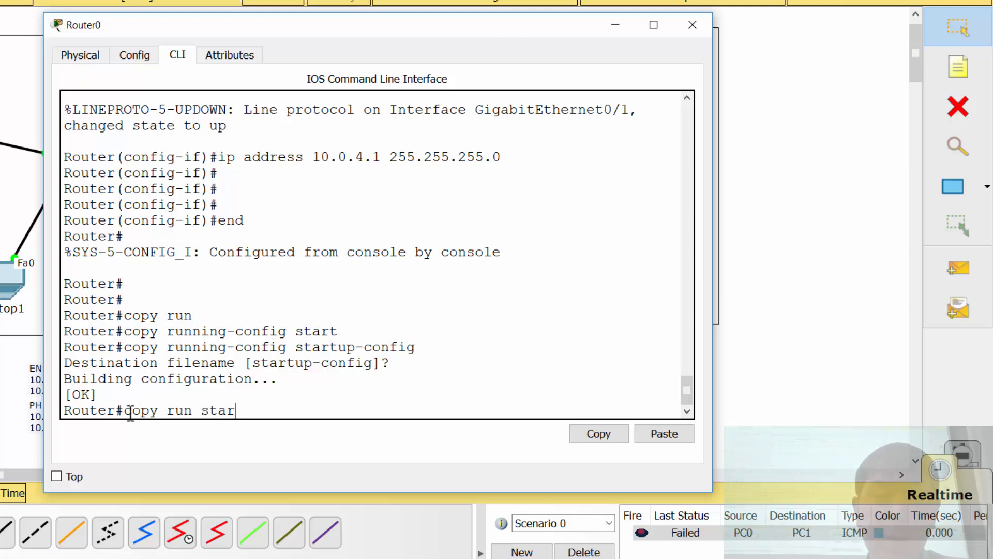
pyautogui.write('t')
pyautogui.press('Return')
pyautogui.press('Return')
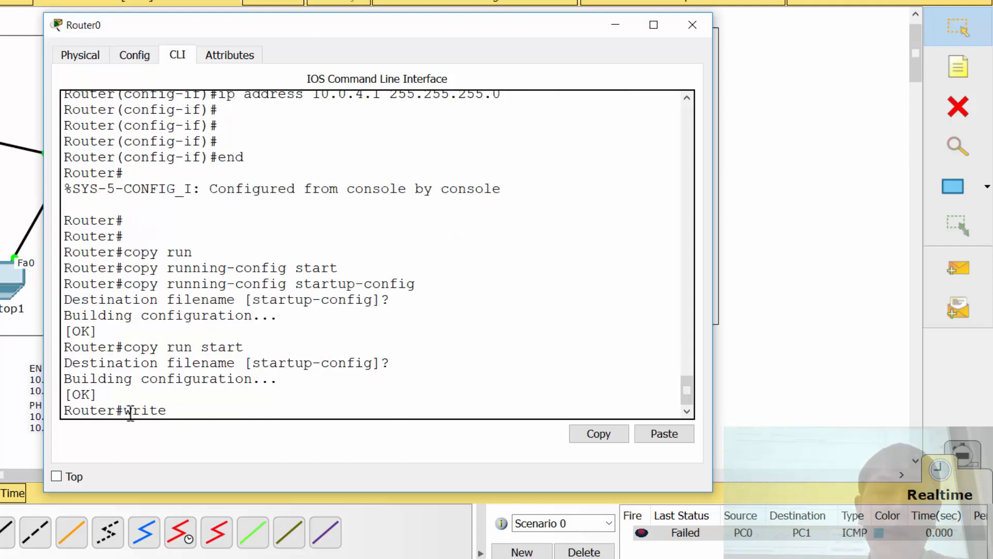
# Step: Save the configuration with write and its short forms wr and w, and close the router's window
pyautogui.press('Return')
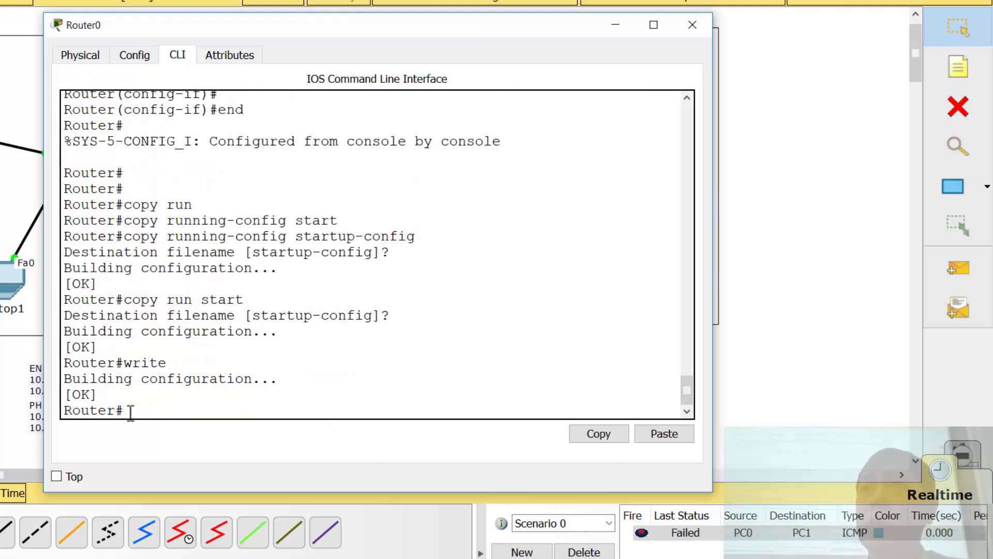
pyautogui.write('wr')
pyautogui.press('Return')
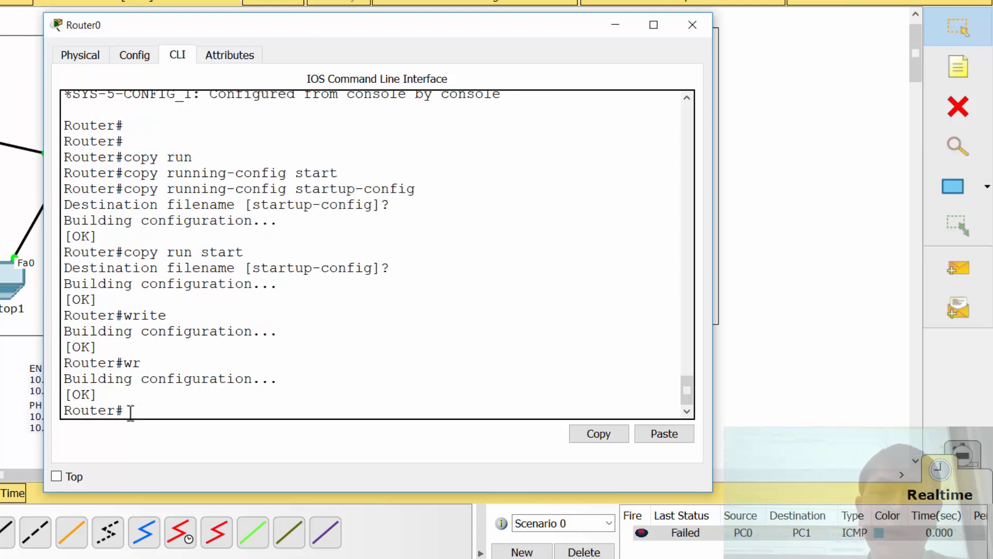
pyautogui.write('w')
pyautogui.press('Return')
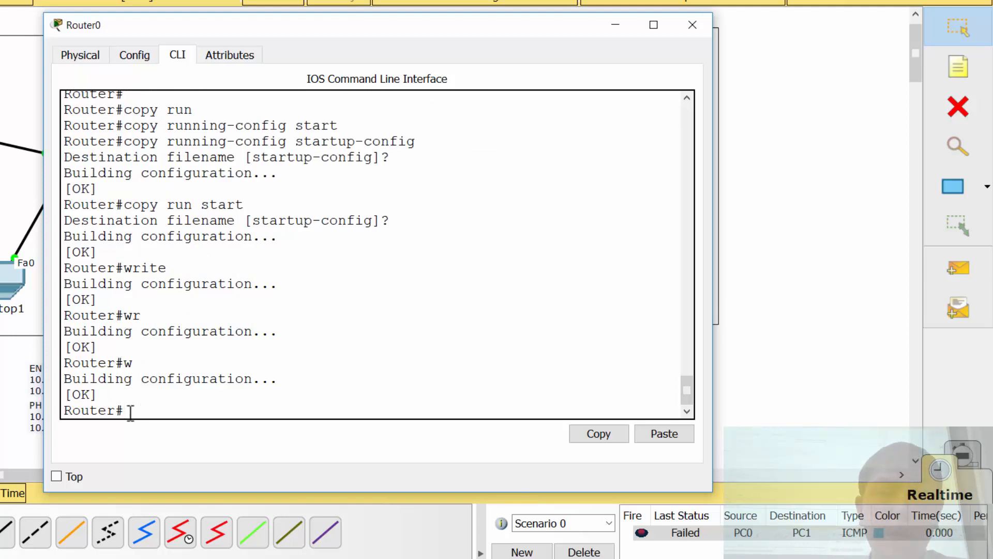
pyautogui.write('w')
pyautogui.press('Return')
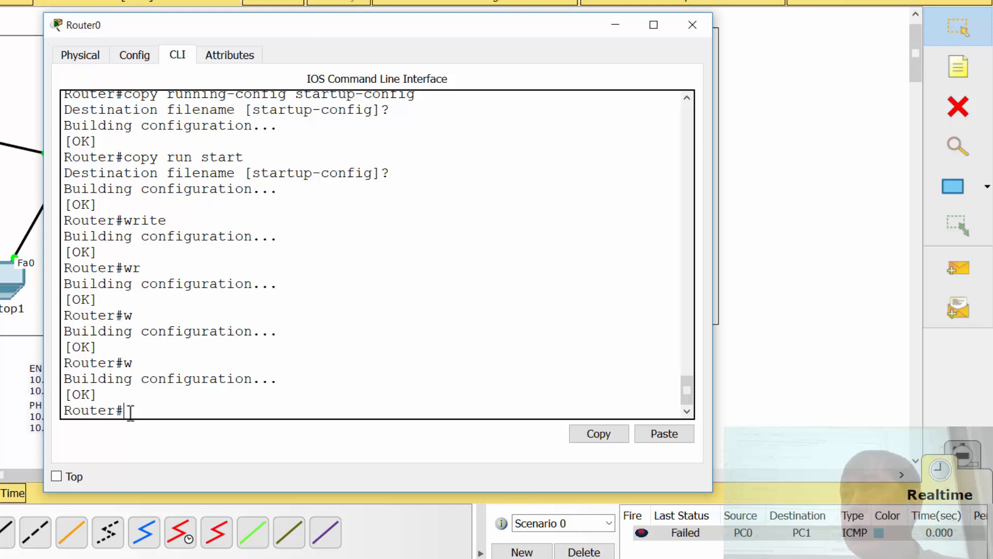
pyautogui.press('Escape')
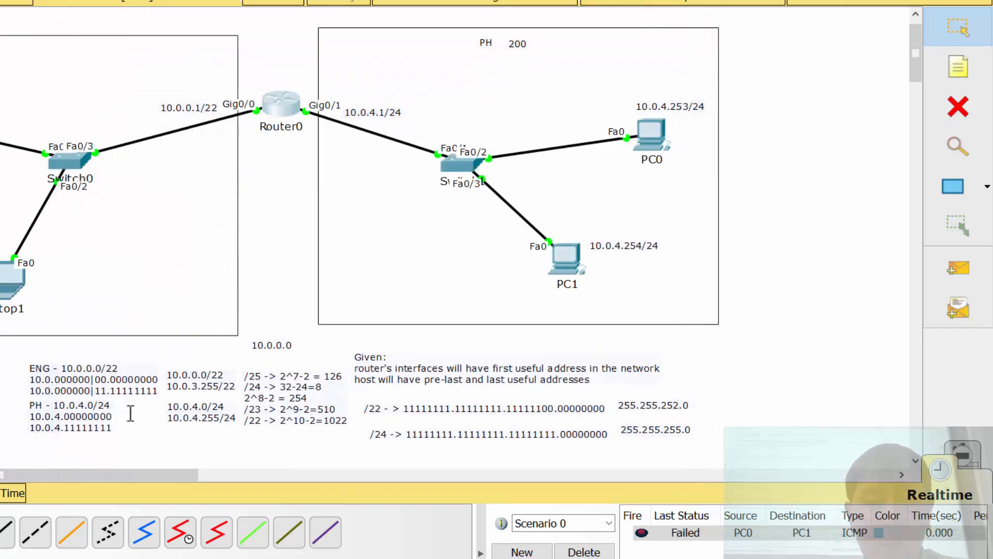
pyautogui.click(259, 172)
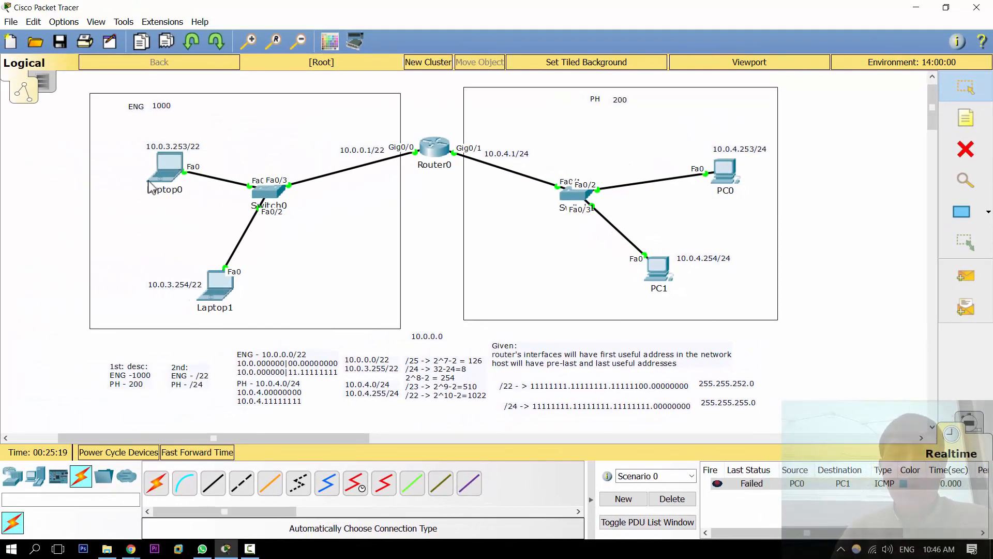
# Step: Test Laptop0's connection to its router interface with ping 10.0.0.1 from its command prompt, and close the laptop's window
pyautogui.click(164, 175)
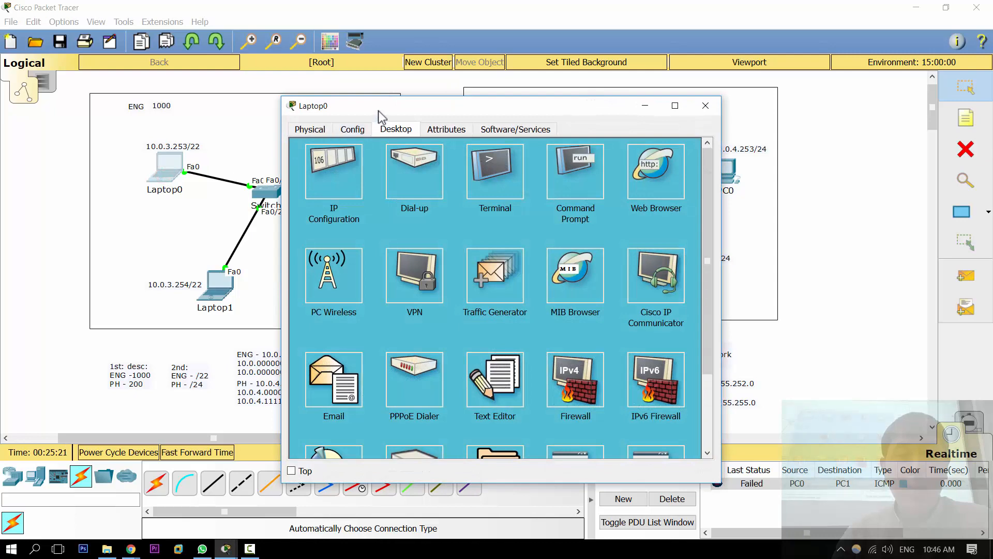
pyautogui.moveTo(368, 107); pyautogui.dragTo(616, 87)
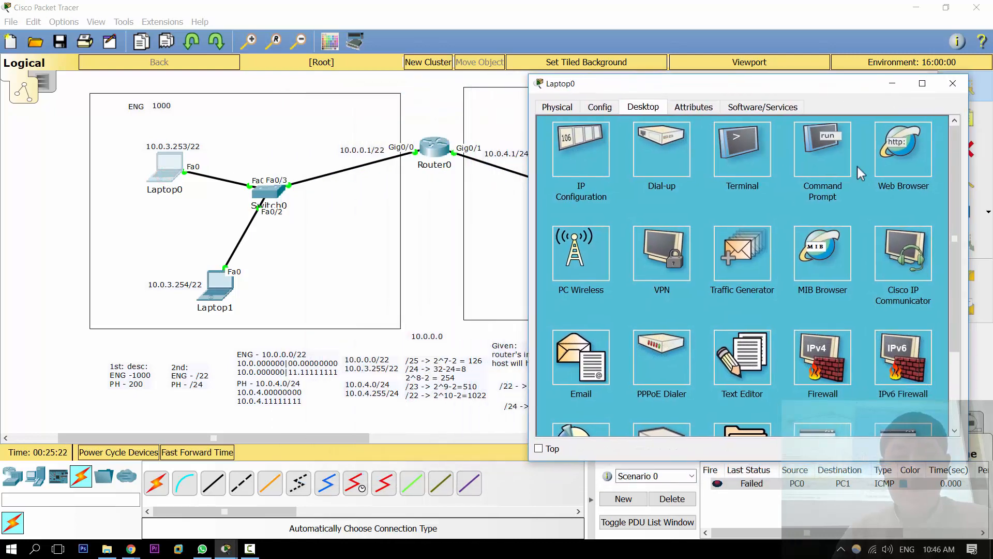
pyautogui.click(840, 166)
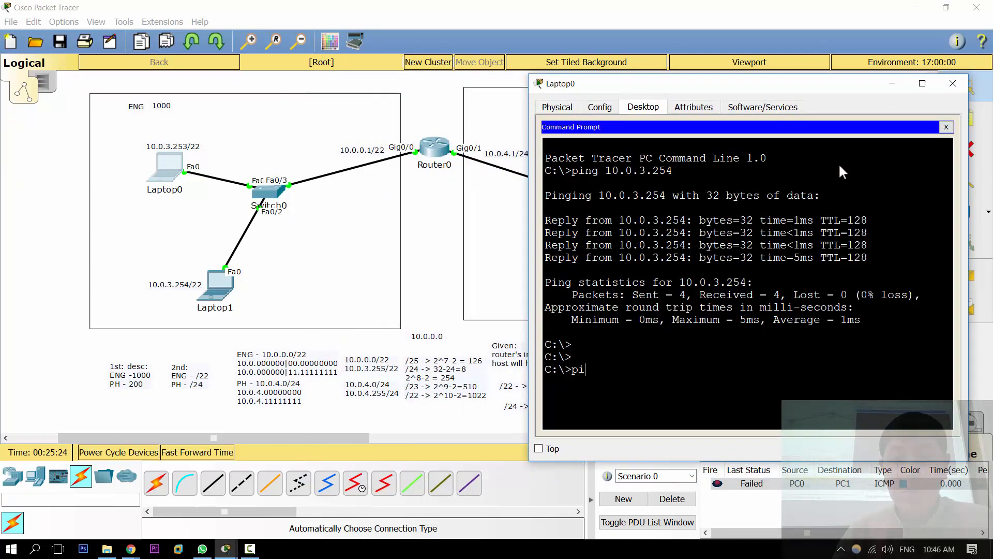
pyautogui.write('ping 10.0.')
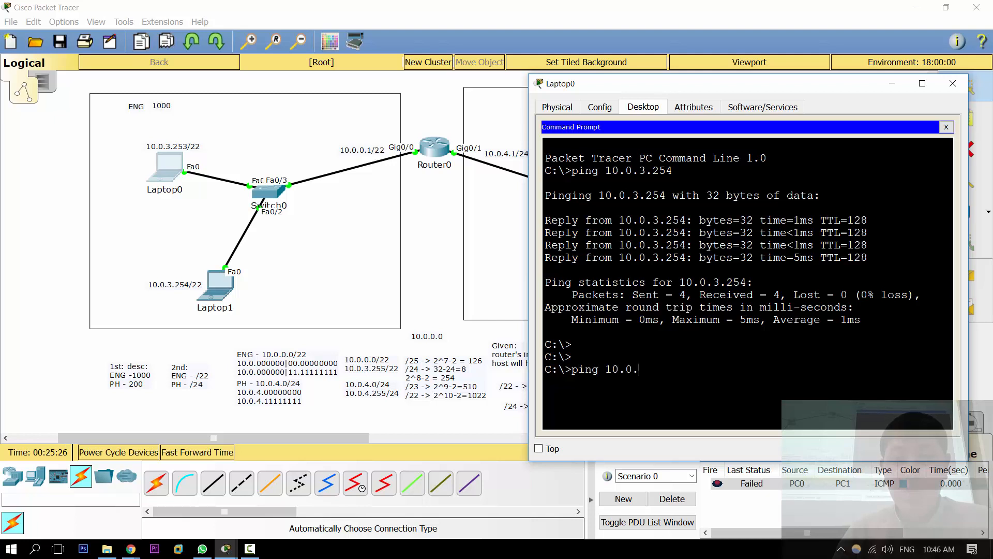
pyautogui.write('0.1')
pyautogui.press('Return')
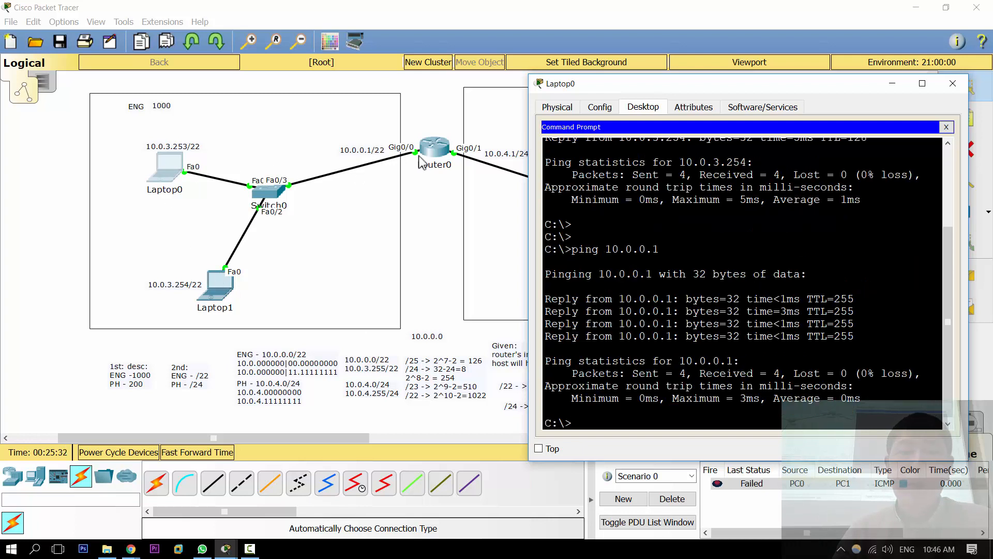
pyautogui.click(953, 83)
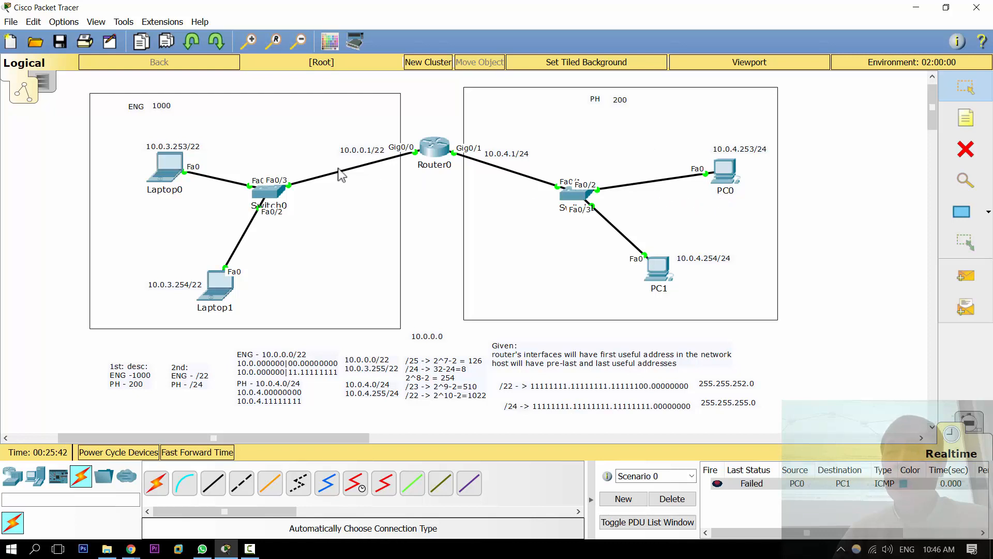
# Step: Set Laptop0's default gateway to 10.0.0.1 in its IP configuration and close the window
pyautogui.click(169, 164)
pyautogui.click(326, 155)
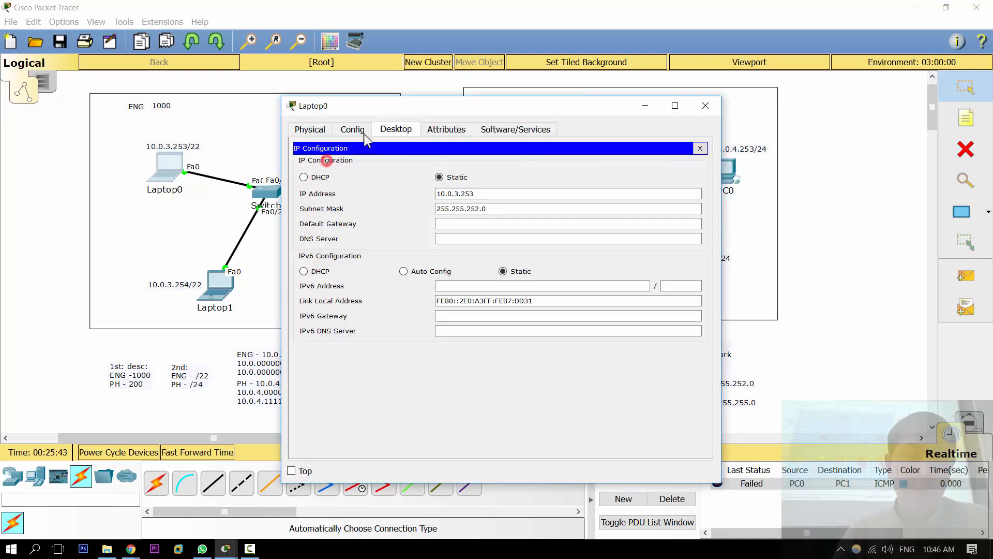
pyautogui.moveTo(396, 108); pyautogui.dragTo(632, 91)
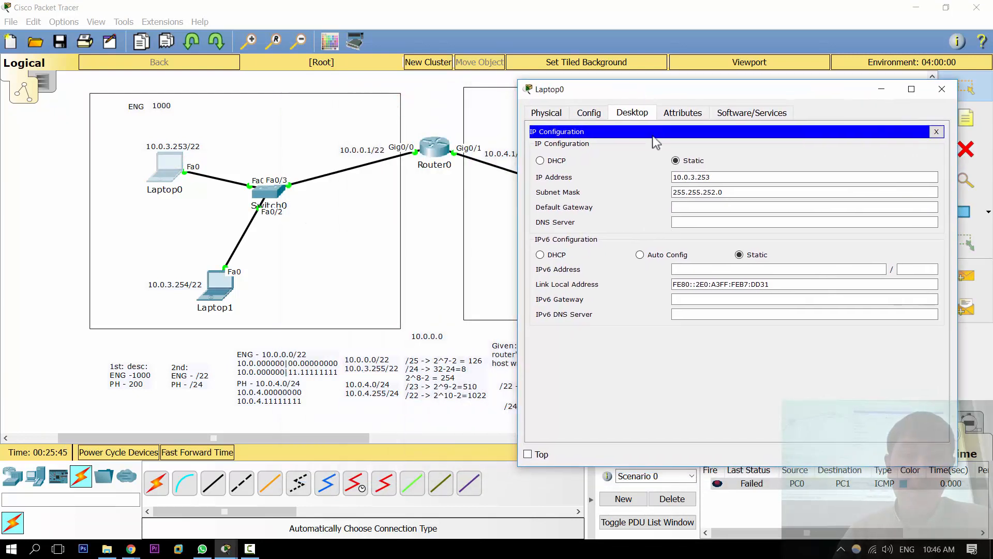
pyautogui.click(703, 206)
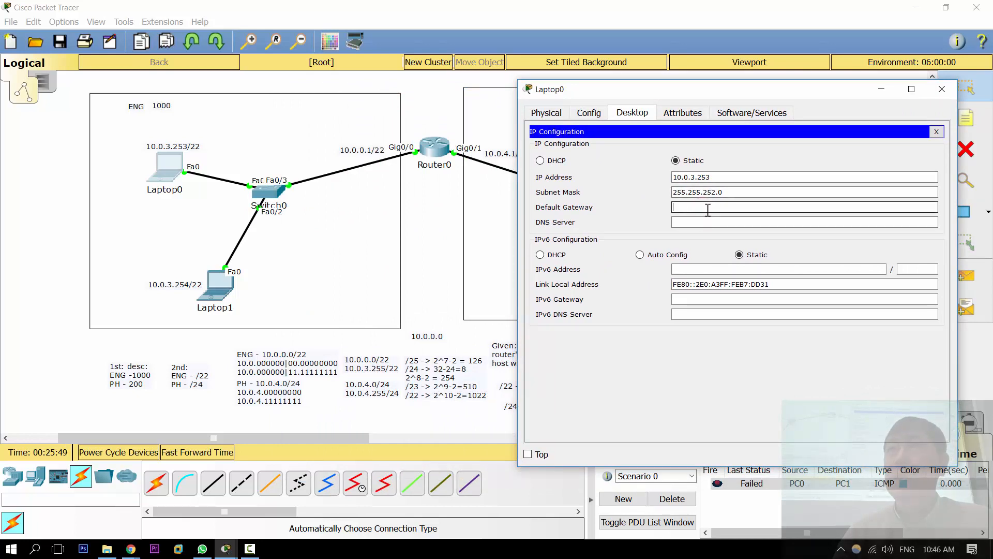
pyautogui.write('10.0.0.1')
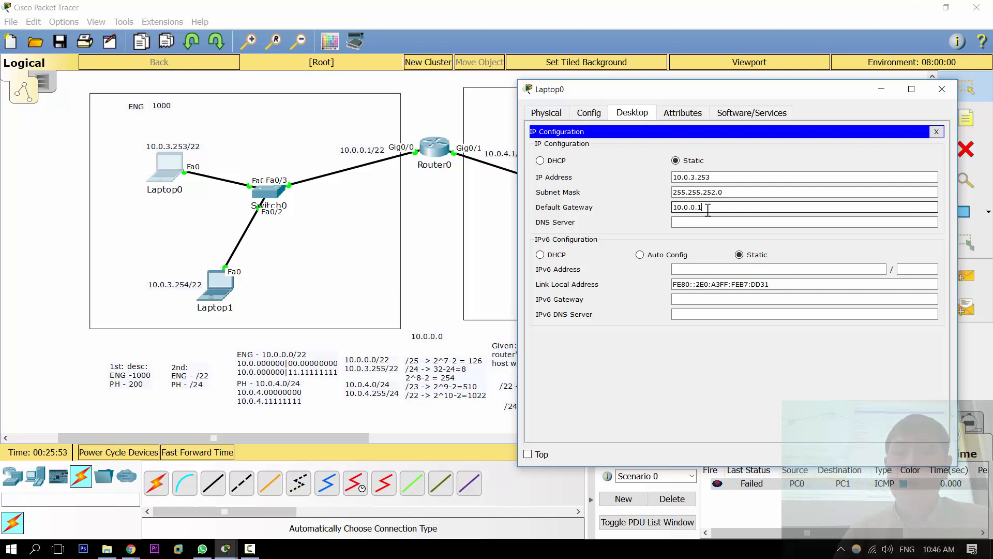
pyautogui.press('Escape')
pyautogui.click(44, 139)
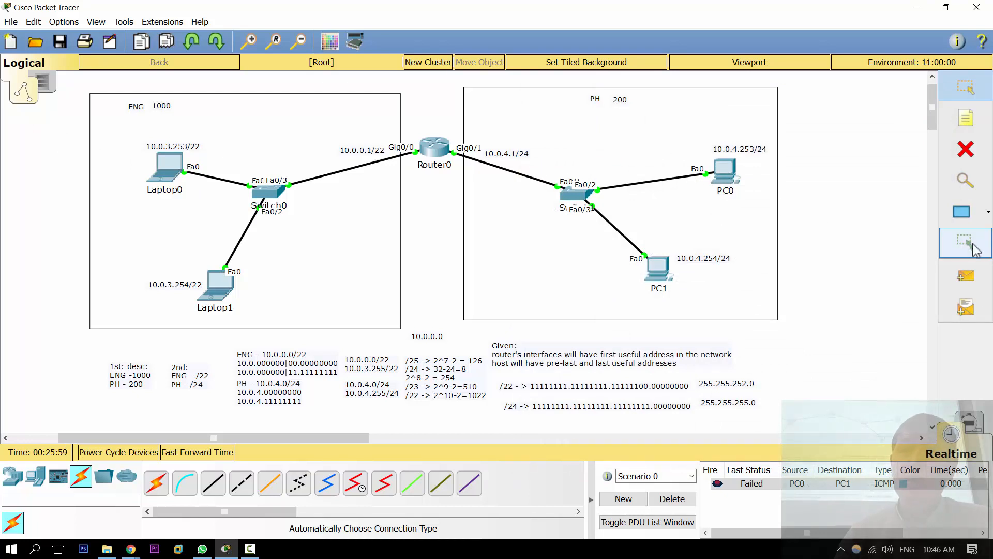
# Step: Switch to Simulation mode and filter the visible events to ICMP only
pyautogui.click(969, 423)
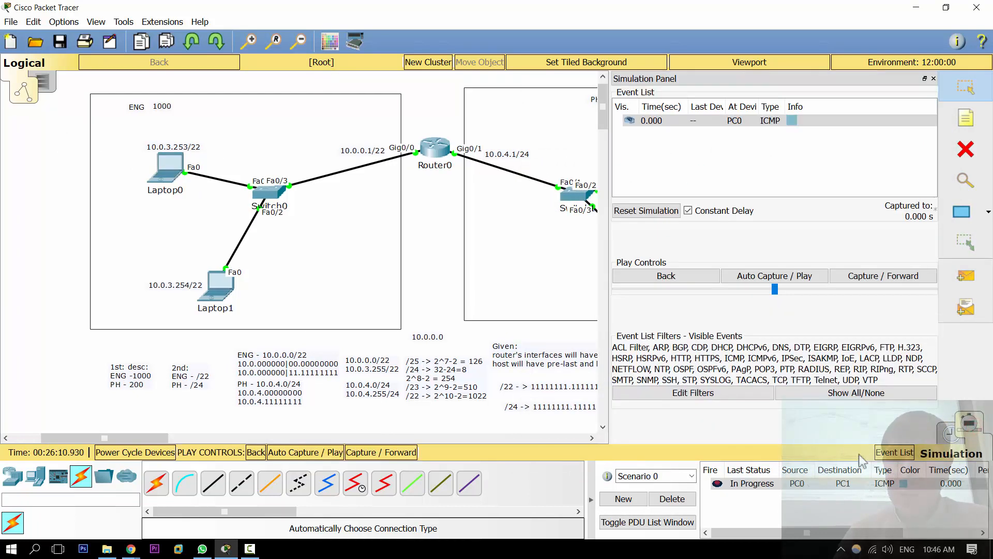
pyautogui.click(758, 396)
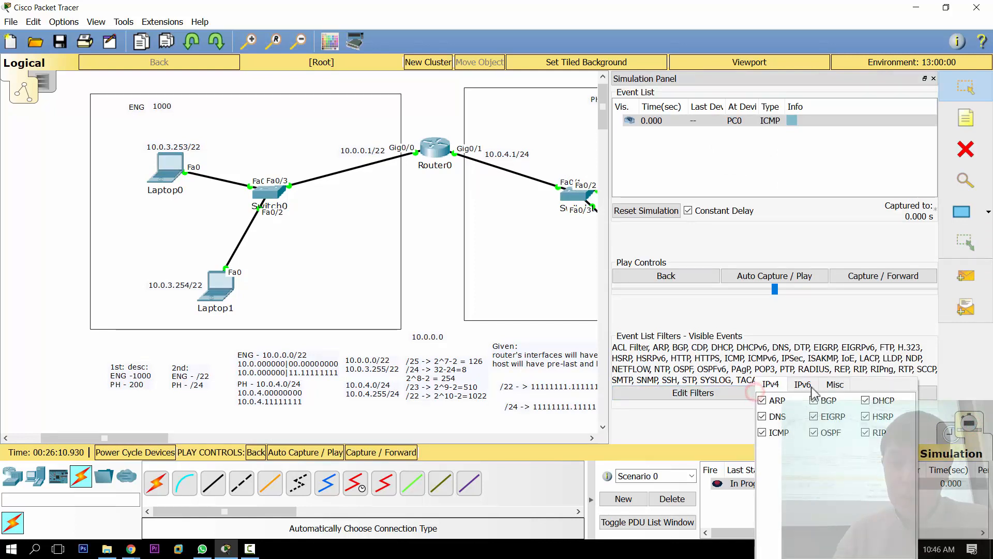
pyautogui.click(756, 394)
pyautogui.click(840, 394)
pyautogui.click(701, 382)
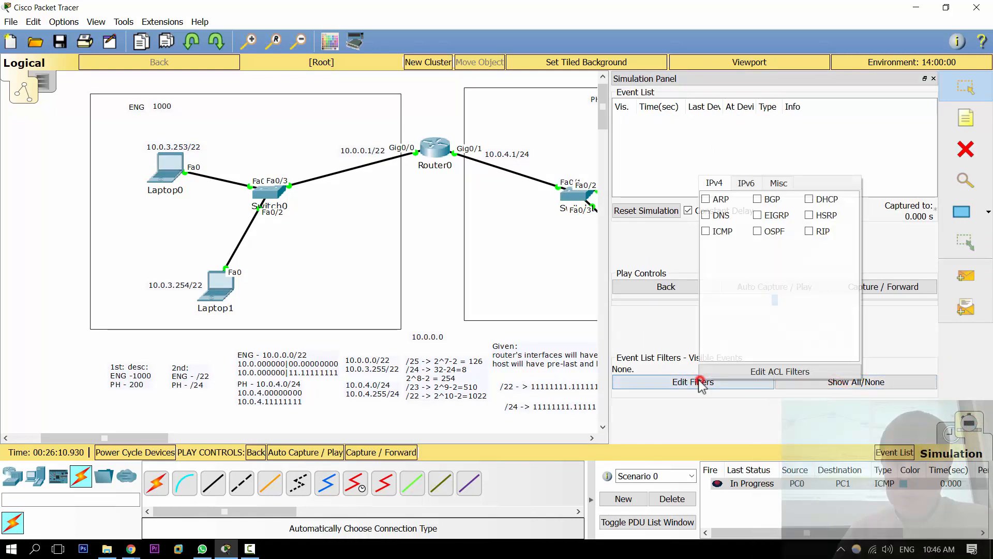
pyautogui.click(706, 231)
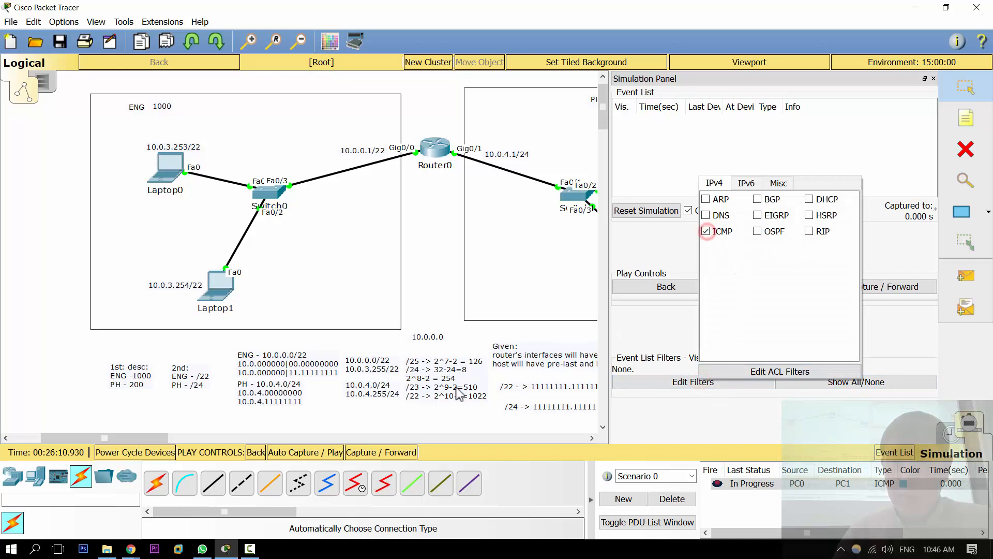
# Step: Replace the scenario's packet with a simple PDU from Laptop0 to PC0 and advance it event by event through the simulation
pyautogui.moveTo(120, 441); pyautogui.dragTo(148, 439)
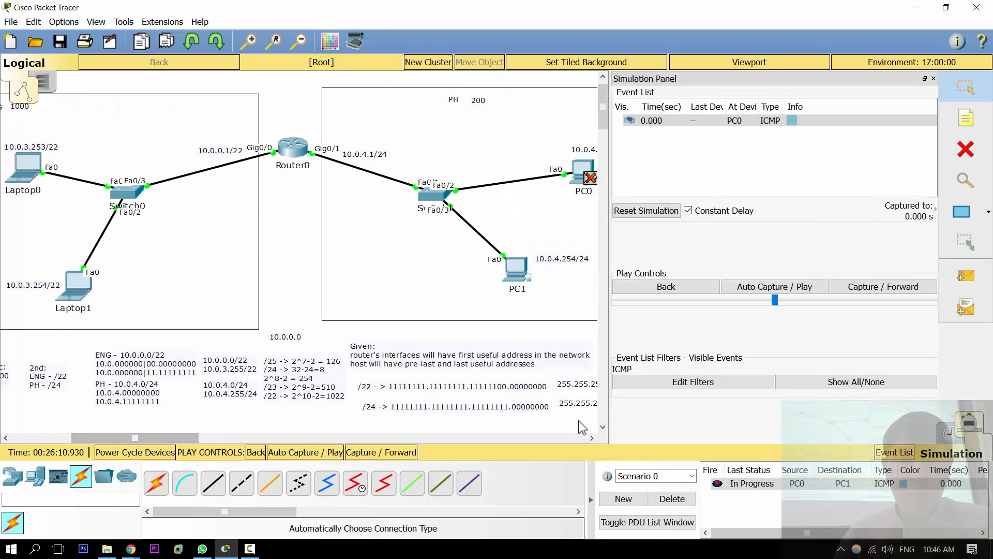
pyautogui.click(692, 499)
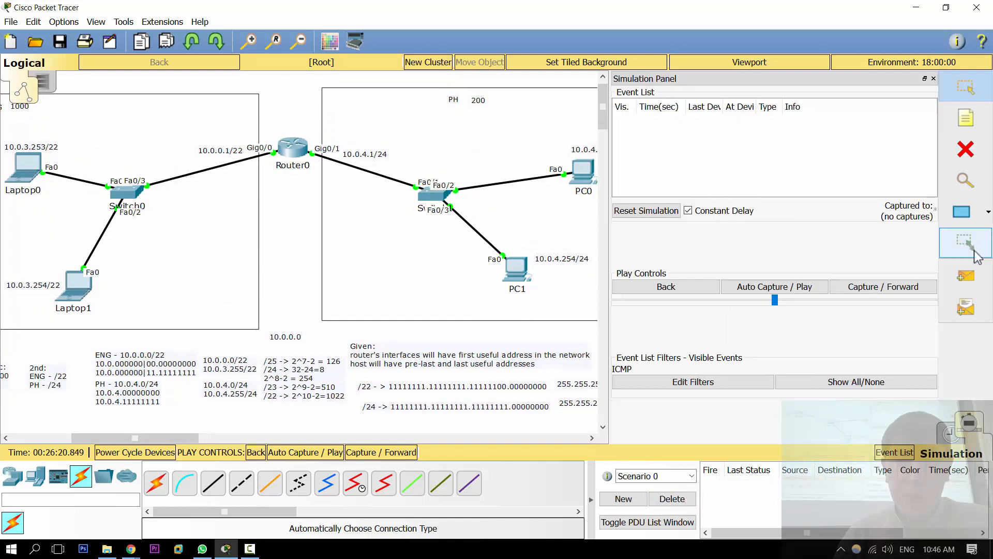
pyautogui.click(969, 265)
pyautogui.click(26, 168)
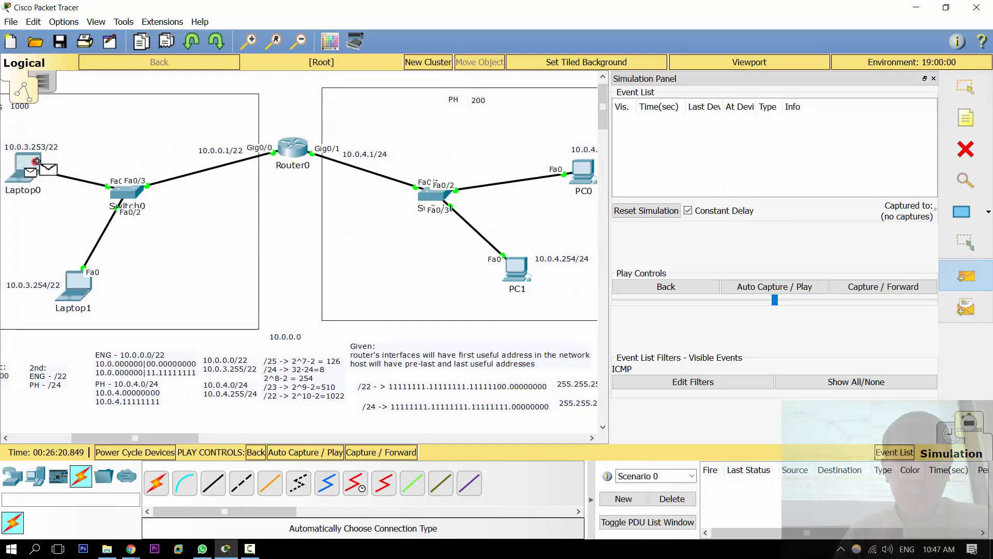
pyautogui.click(585, 173)
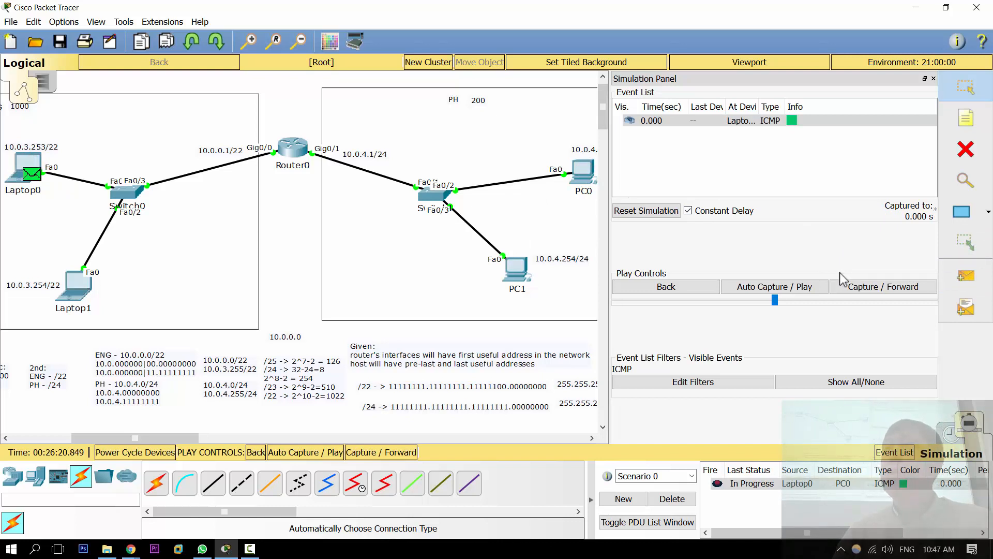
pyautogui.click(905, 289)
pyautogui.click(905, 288)
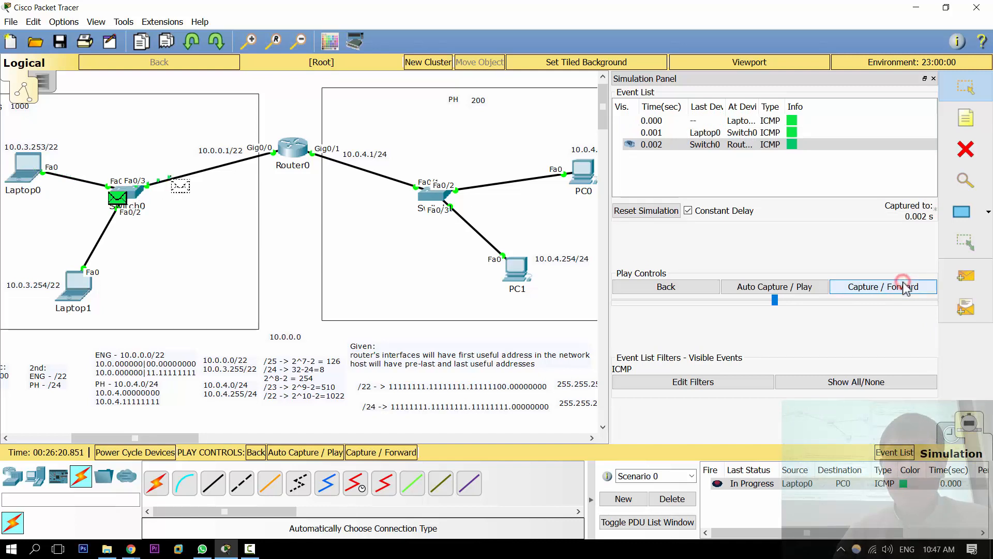
pyautogui.click(905, 288)
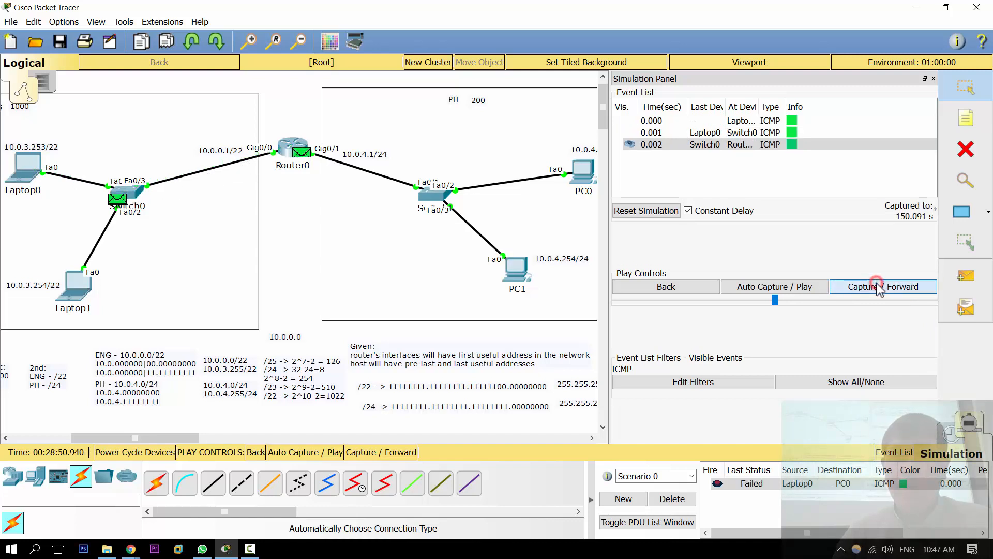
pyautogui.click(878, 286)
pyautogui.click(877, 288)
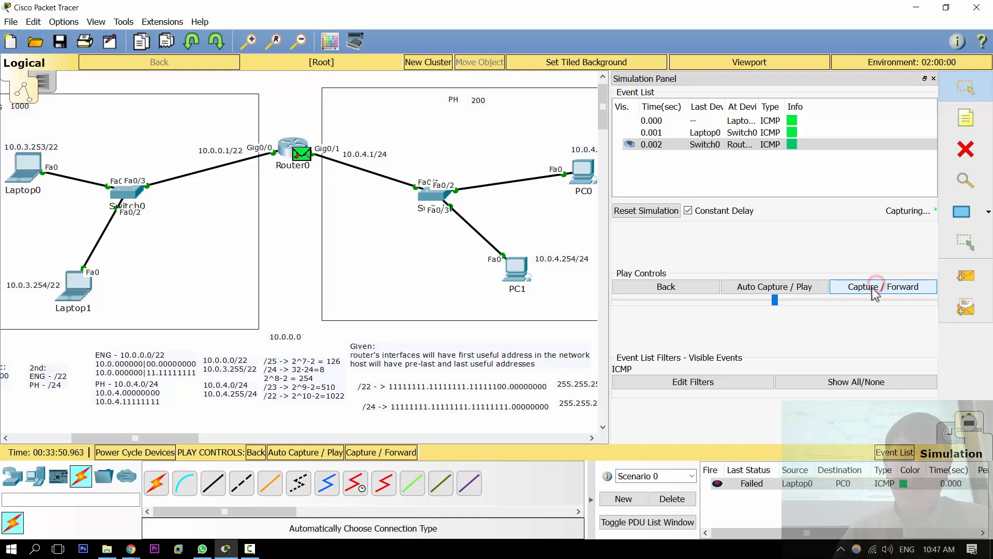
# Step: Clear the scenario, resend a simple PDU from Laptop0 to PC0, and advance the capture event by event again
pyautogui.click(672, 499)
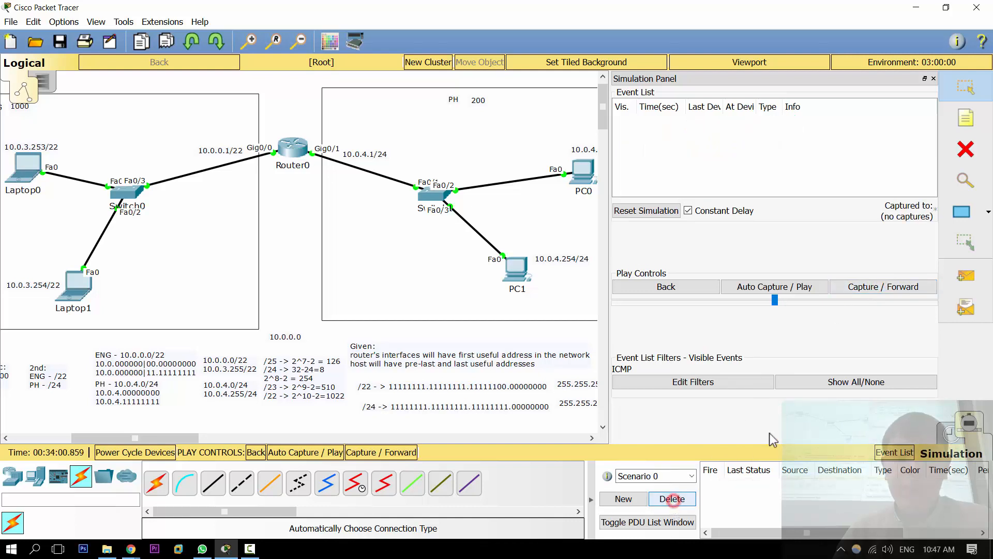
pyautogui.click(965, 276)
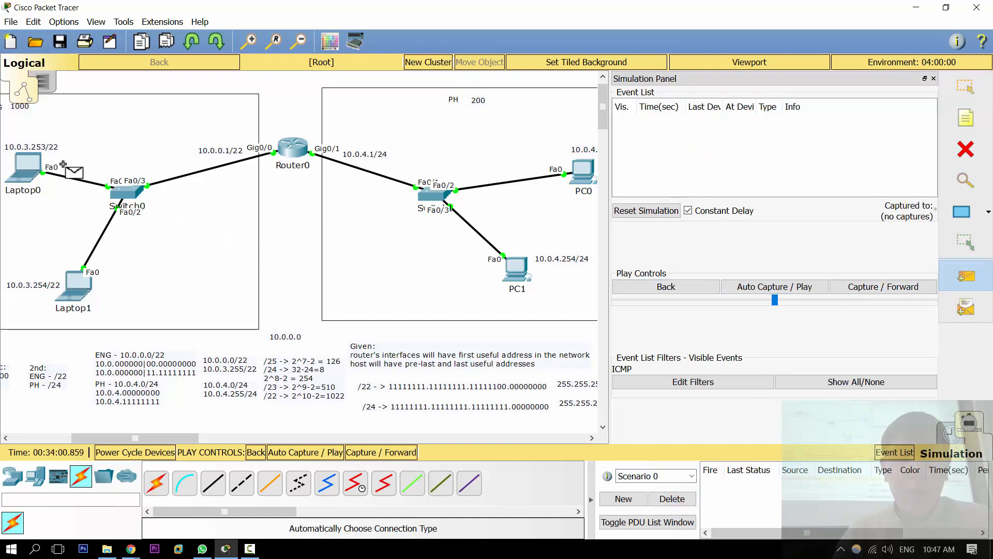
pyautogui.click(25, 169)
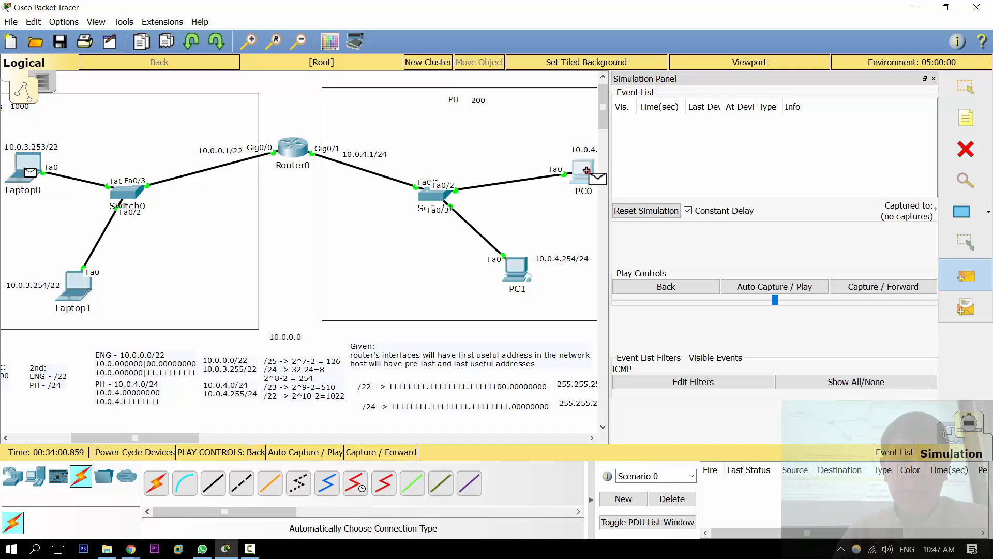
pyautogui.click(580, 171)
pyautogui.click(905, 284)
pyautogui.click(906, 283)
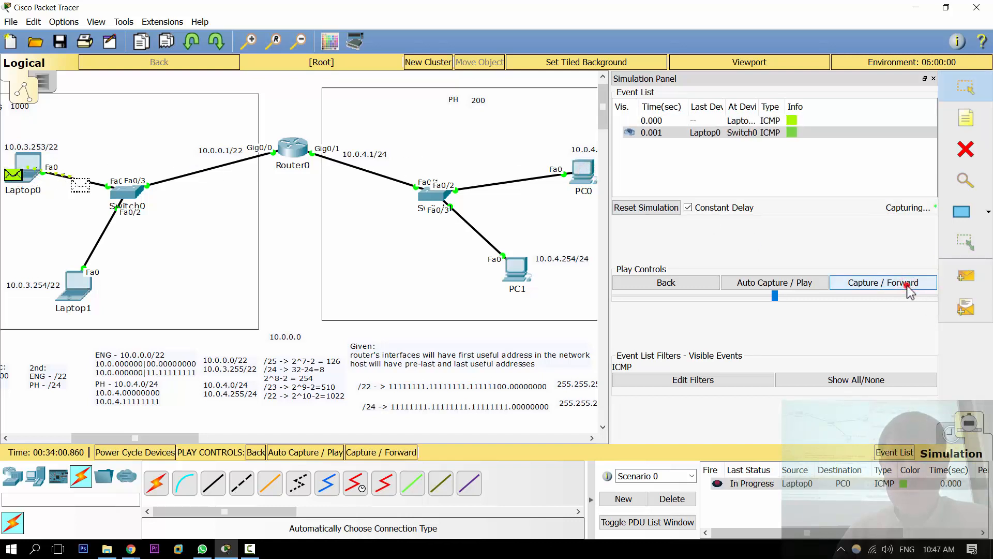
pyautogui.click(905, 283)
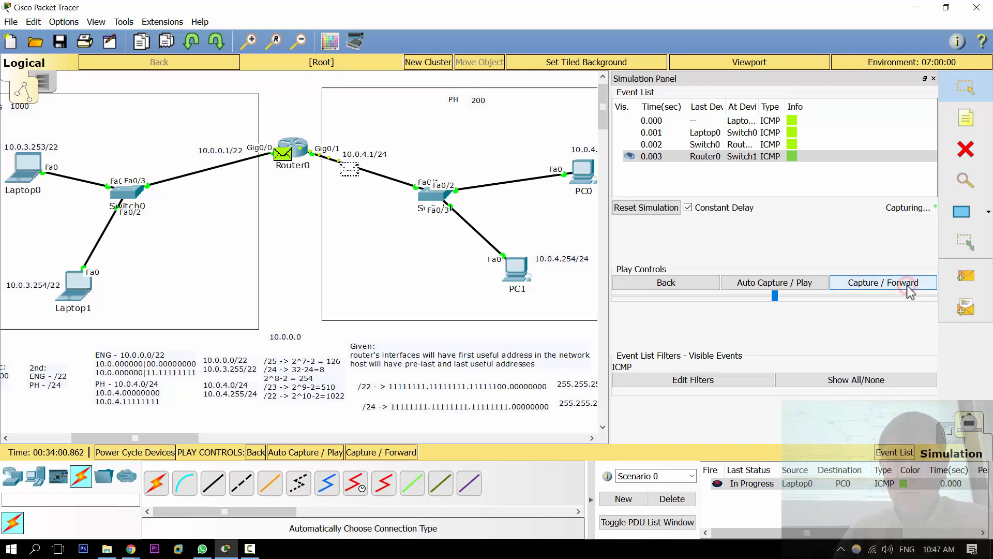
pyautogui.click(908, 288)
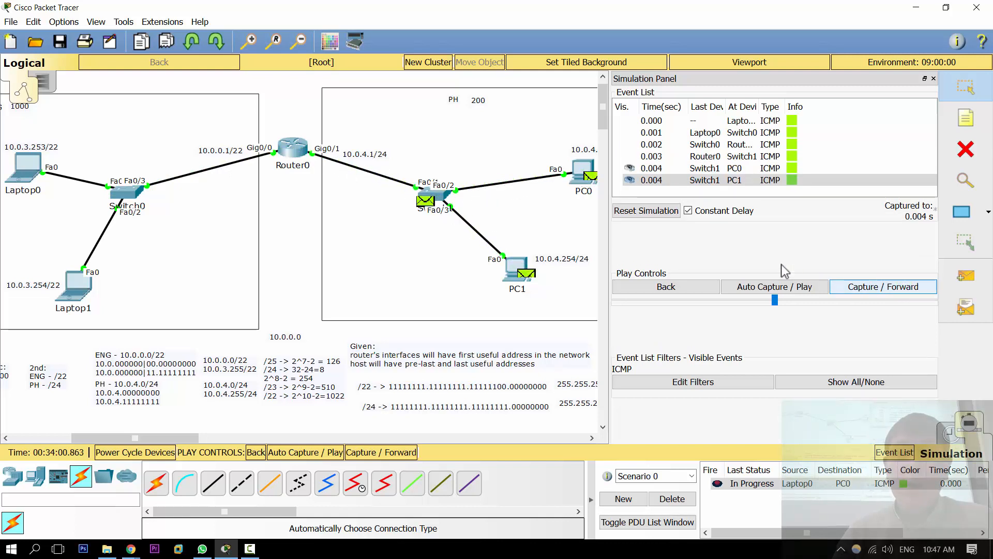
pyautogui.click(885, 289)
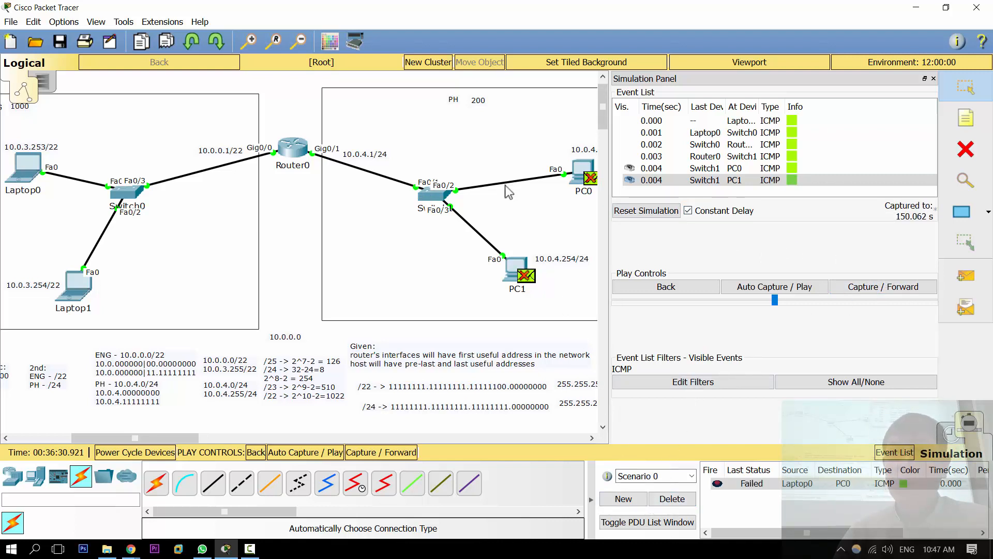
# Step: Set PC0's default gateway to 10.0.4.1 in its IP configuration and close the window
pyautogui.click(582, 174)
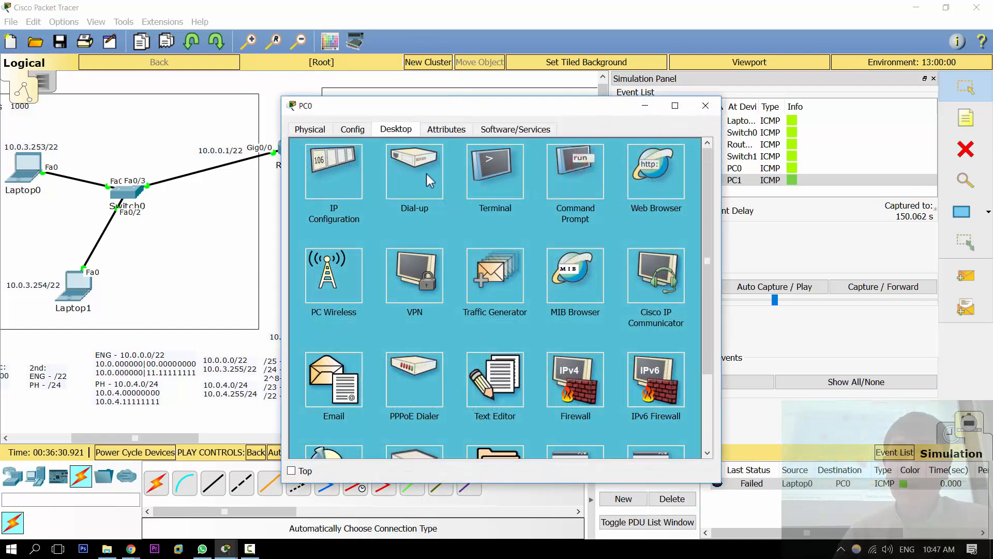
pyautogui.click(333, 171)
pyautogui.click(440, 222)
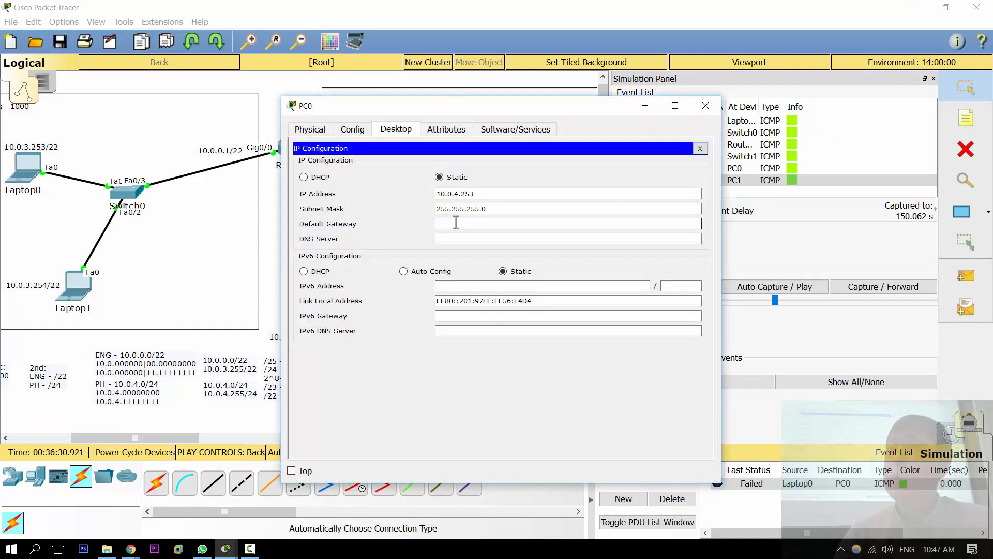
pyautogui.moveTo(411, 101); pyautogui.dragTo(723, 102)
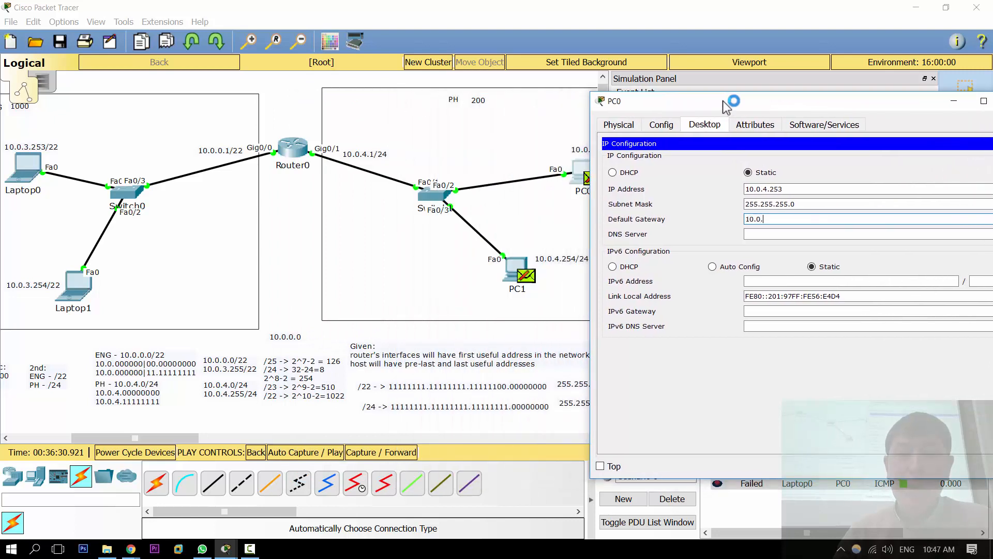
pyautogui.write('10.0.4.1')
pyautogui.press('Escape')
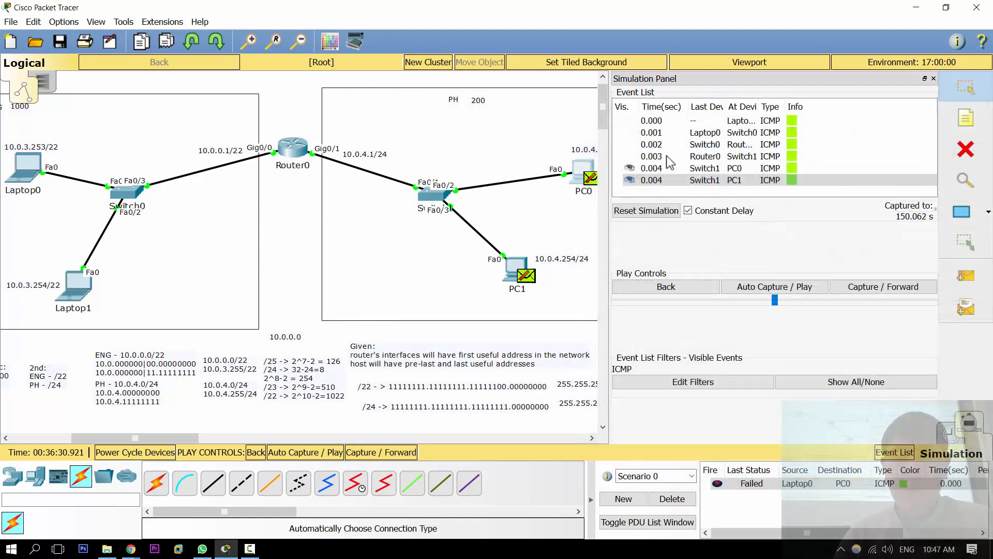
# Step: Clear the scenario's packet and fast-forward the network time in Realtime mode
pyautogui.click(669, 500)
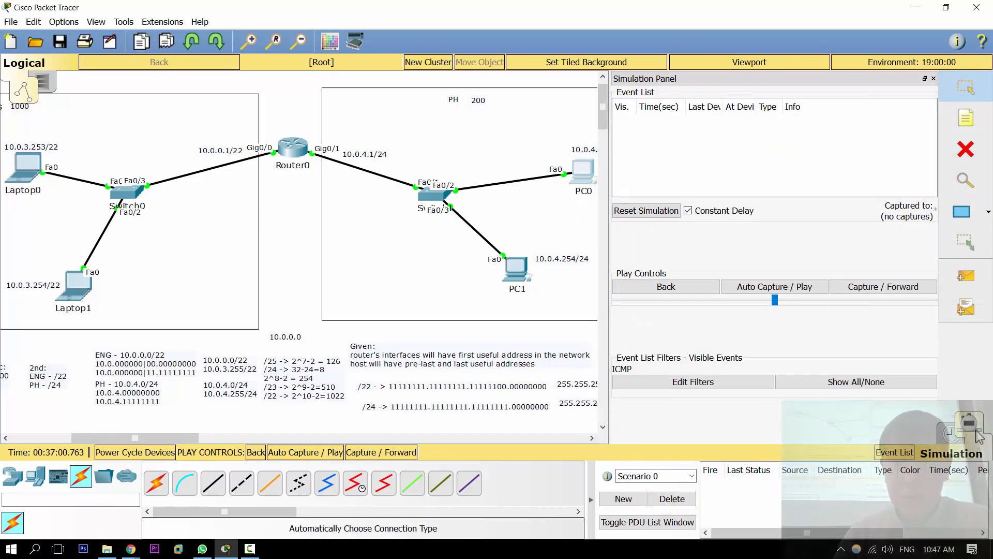
pyautogui.click(952, 436)
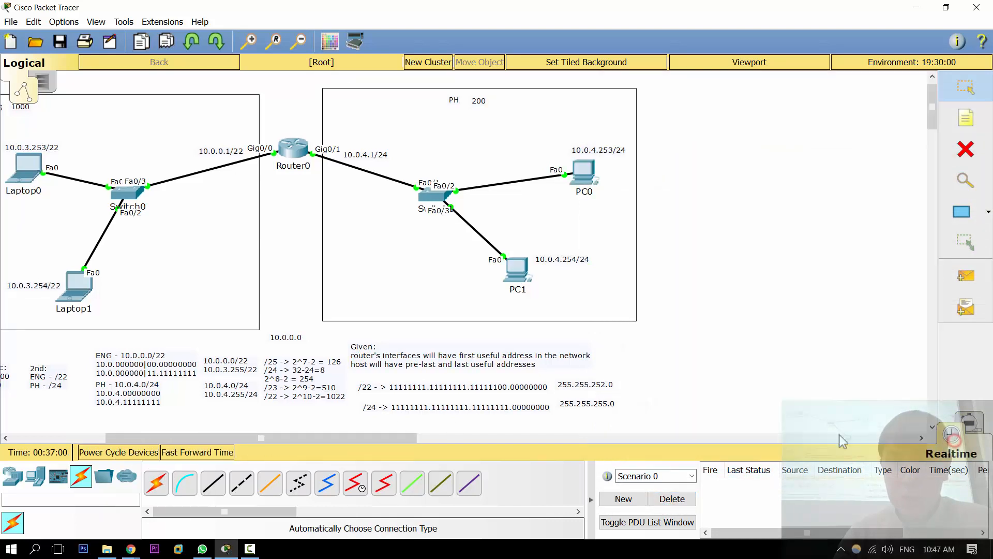
pyautogui.click(194, 452)
# Step: In Simulation mode, send a simple PDU from Laptop0 to PC0, advance it until the reply reaches Laptop0, and close the simulation panel
pyautogui.click(969, 420)
pyautogui.click(964, 275)
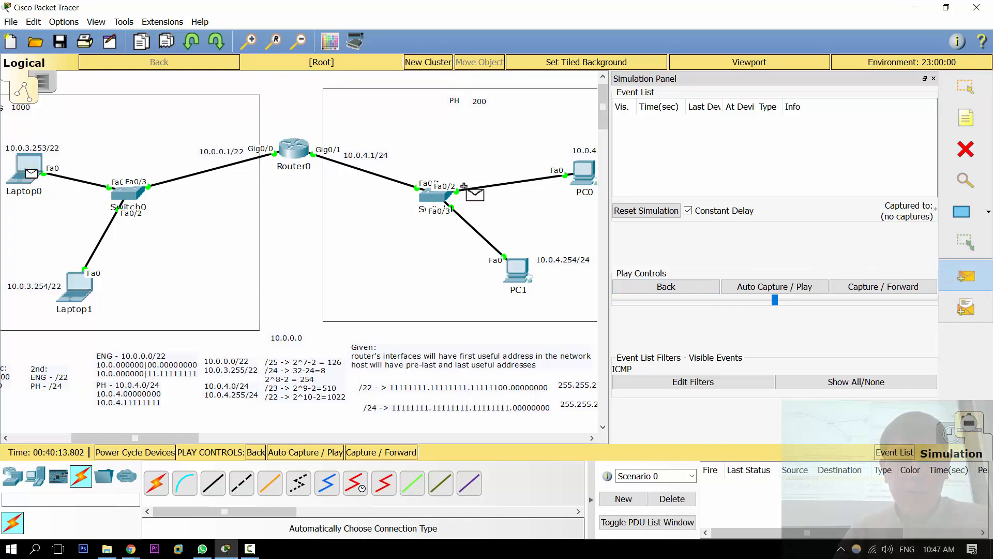
pyautogui.click(585, 173)
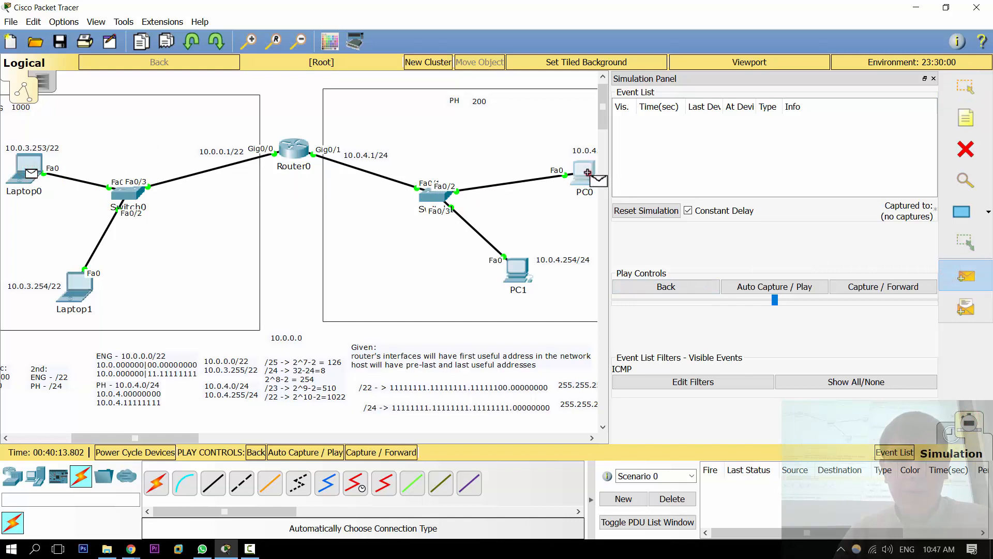
pyautogui.click(877, 289)
pyautogui.click(877, 288)
pyautogui.click(878, 289)
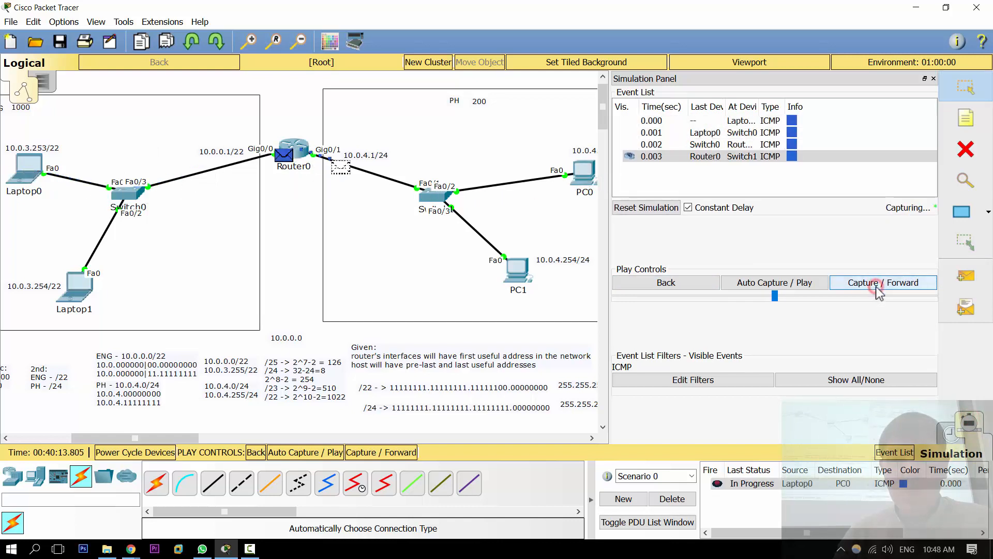
pyautogui.click(878, 289)
pyautogui.click(877, 287)
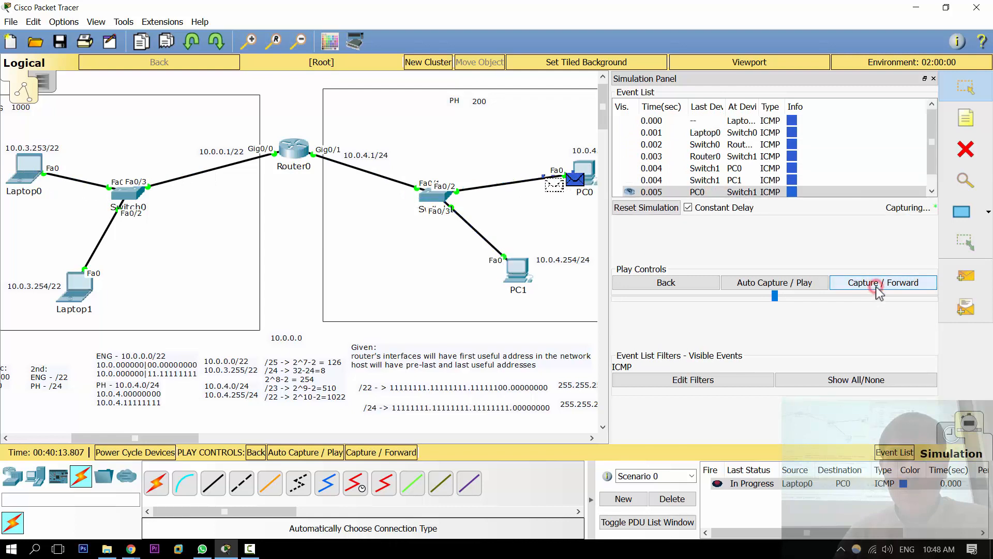
pyautogui.click(877, 287)
pyautogui.click(877, 287)
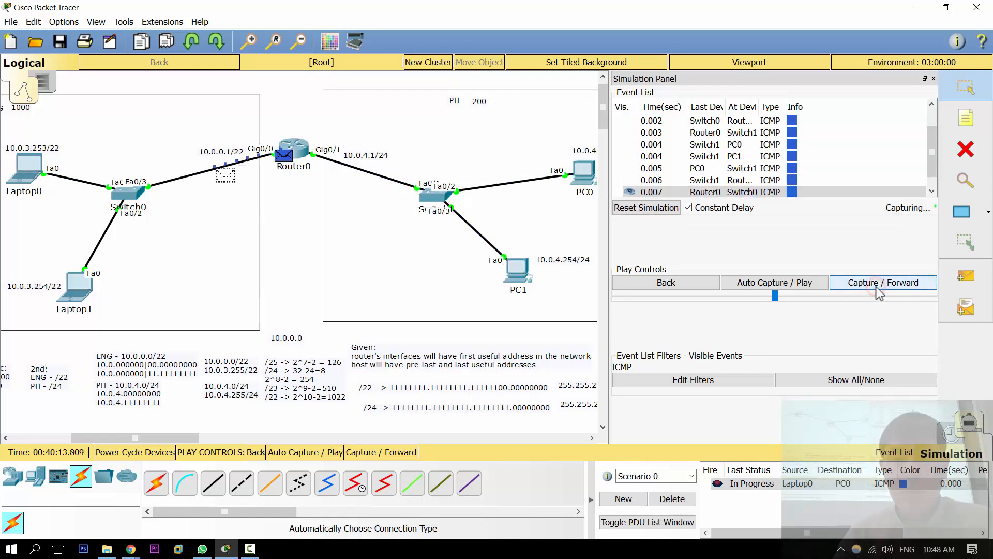
pyautogui.click(878, 289)
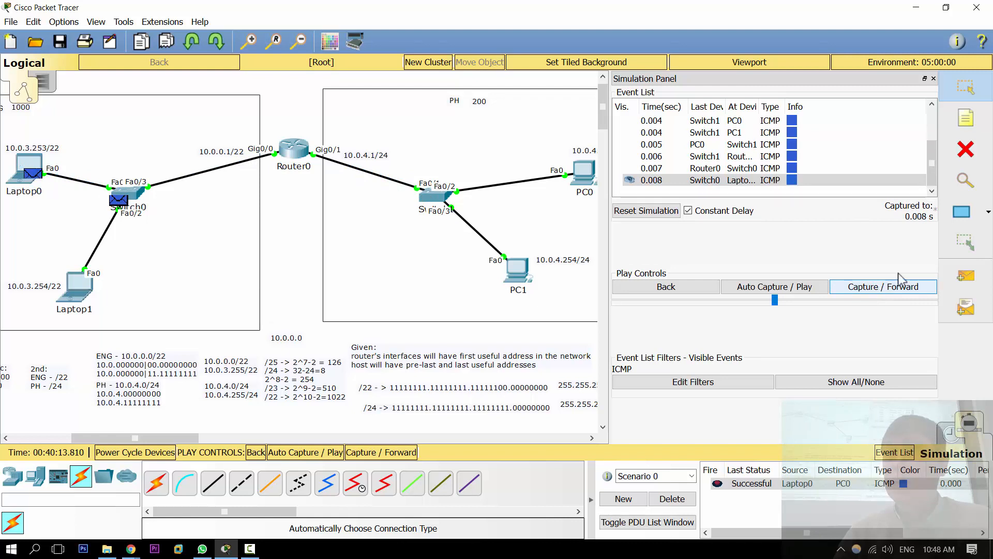
pyautogui.click(933, 78)
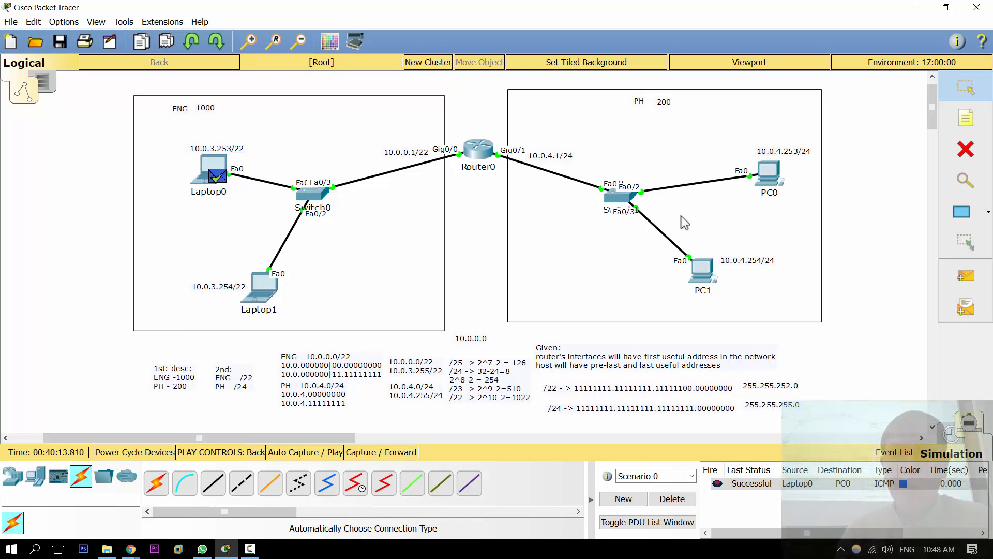
# Step: Check the default gateway in Laptop0's IP configuration and close the window
pyautogui.click(217, 172)
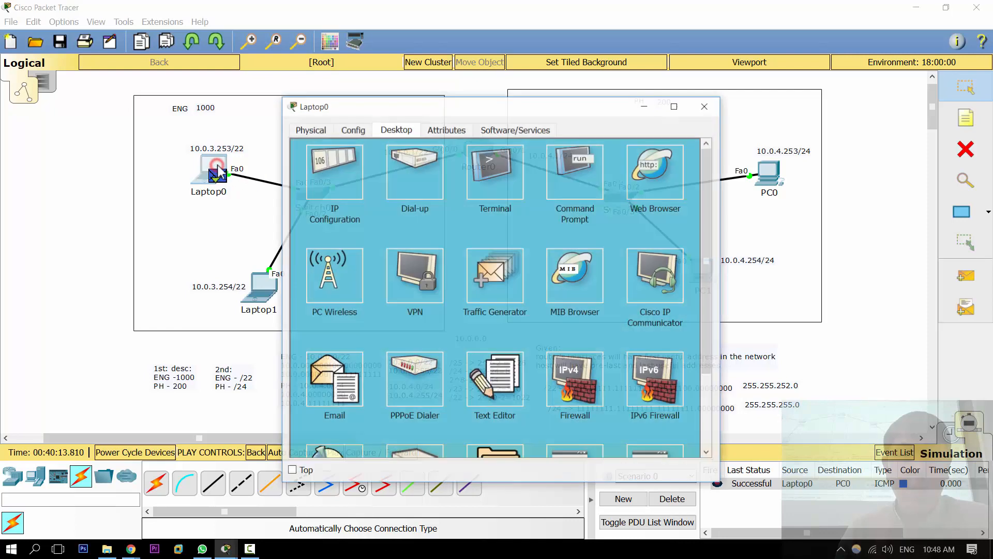
pyautogui.click(354, 178)
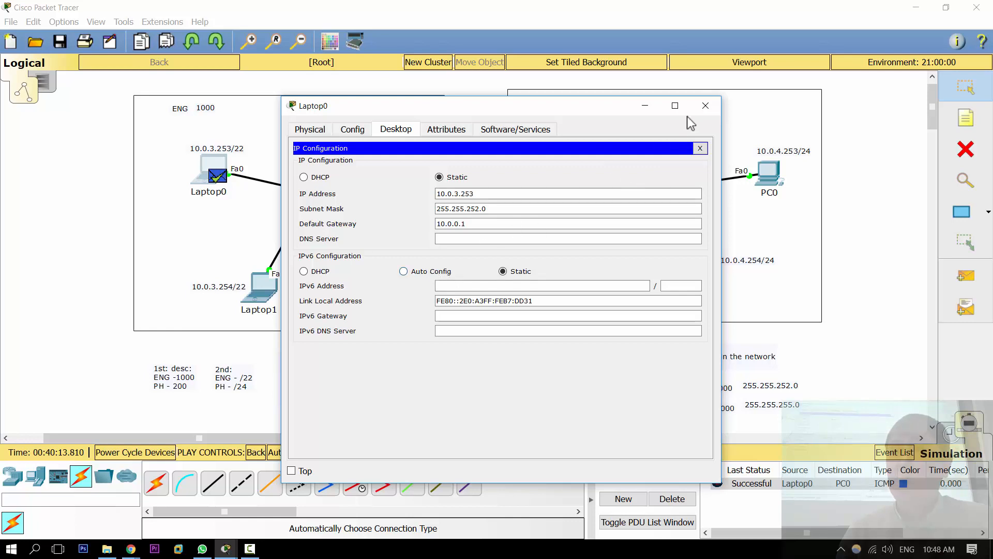
pyautogui.click(705, 105)
# Step: Open Router0's command line and enter interface configuration mode for gi0/0 through privileged and global configuration modes
pyautogui.click(465, 156)
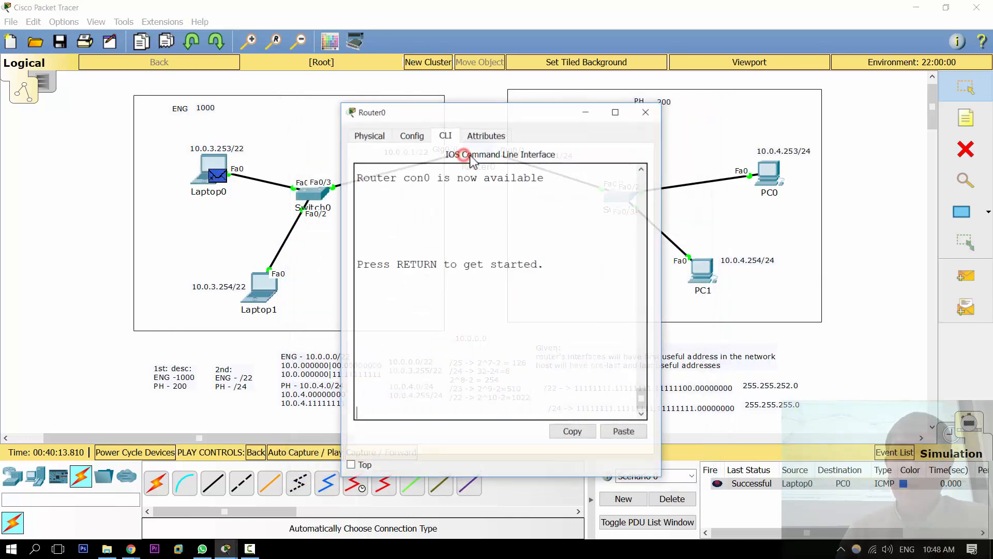
pyautogui.click(444, 193)
pyautogui.press('Return')
pyautogui.press('Return')
pyautogui.write('en')
pyautogui.press('Return')
pyautogui.write('conf')
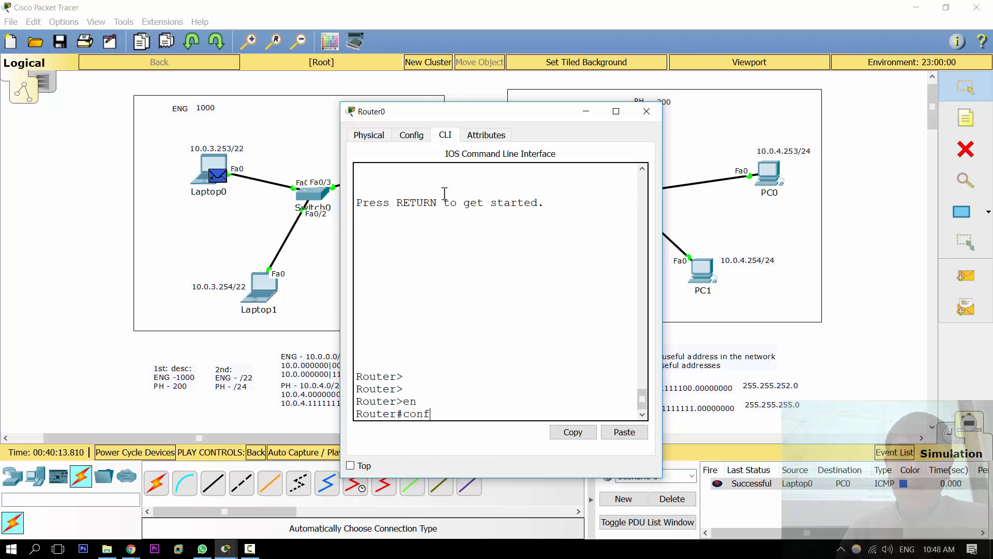
pyautogui.write(' t')
pyautogui.press('Return')
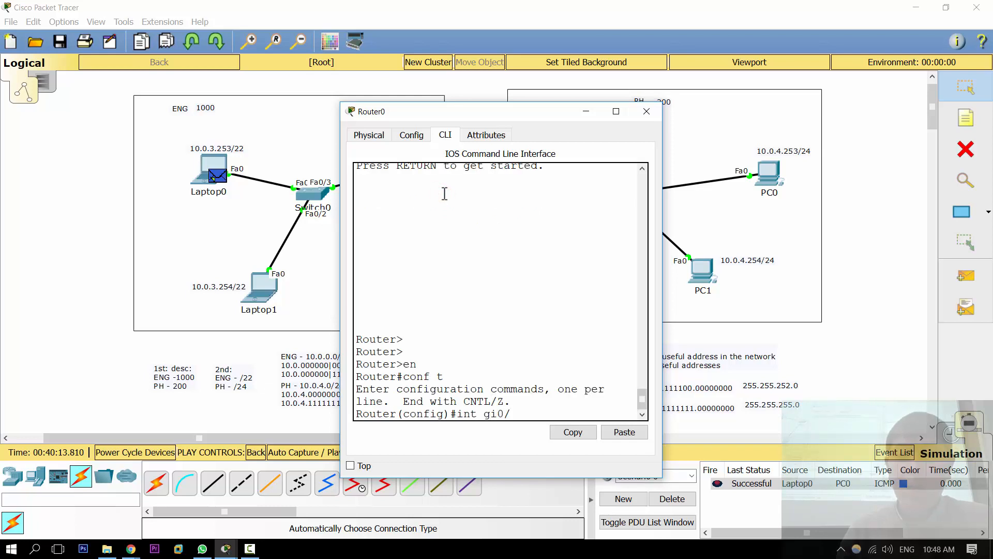
pyautogui.write('int gi0/0')
pyautogui.press('Return')
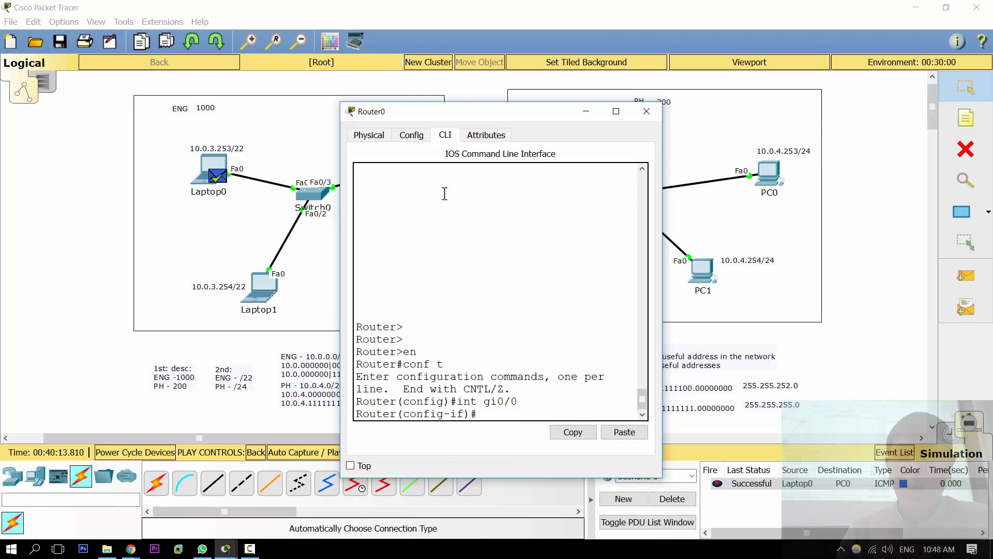
# Step: Maximize Router0's window and assign the IPv6 address 2001::/120 to interface gi0/0
pyautogui.doubleClick(453, 117)
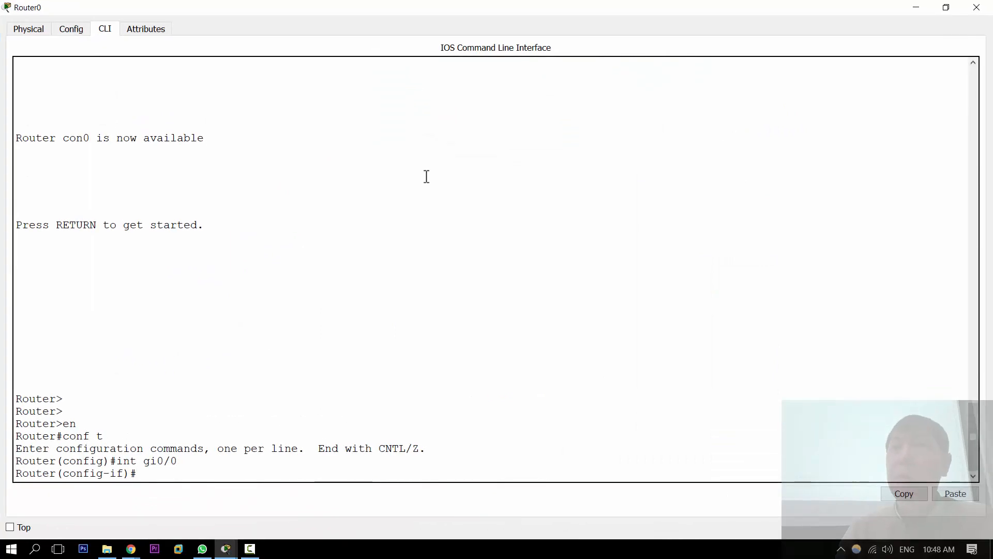
pyautogui.write('ipv')
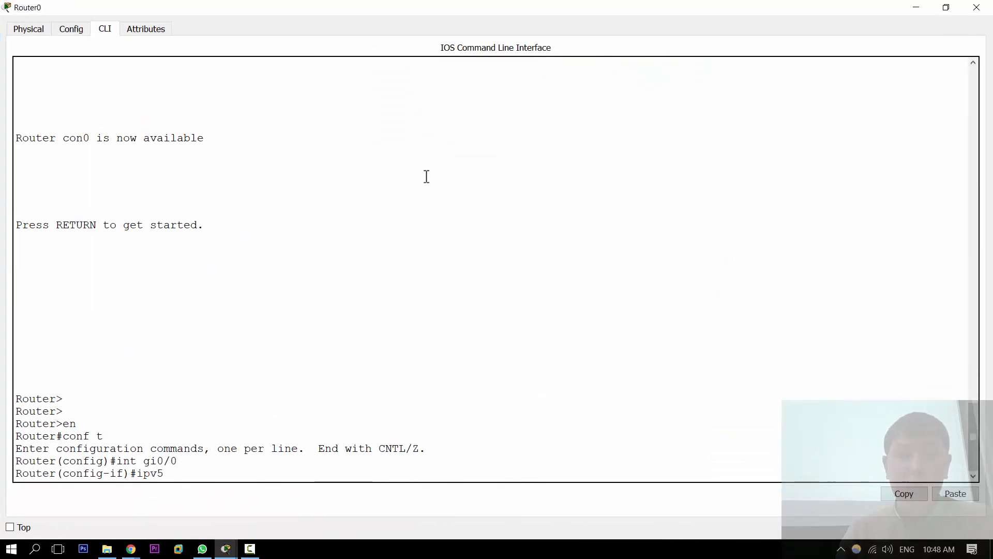
pyautogui.write('6 address 2001:')
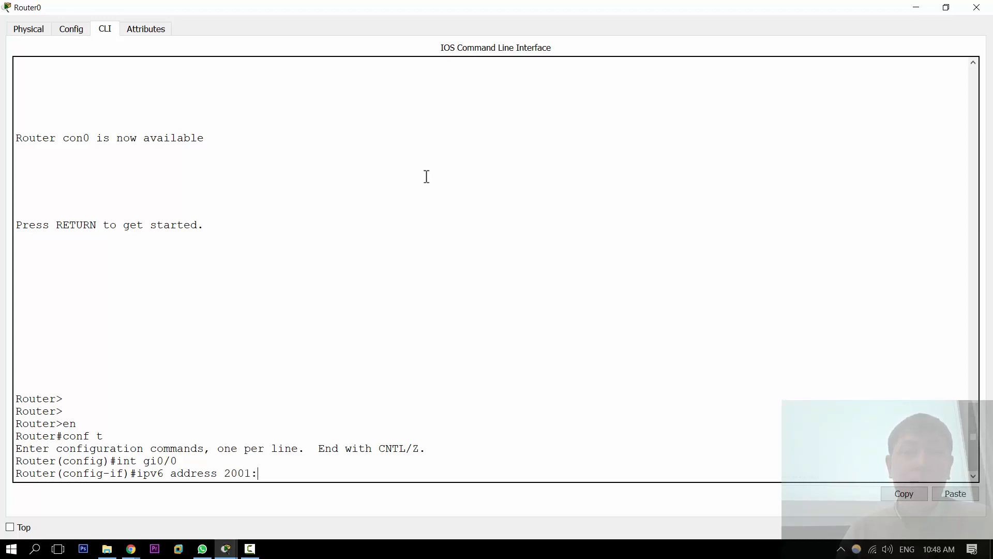
pyautogui.write(':/')
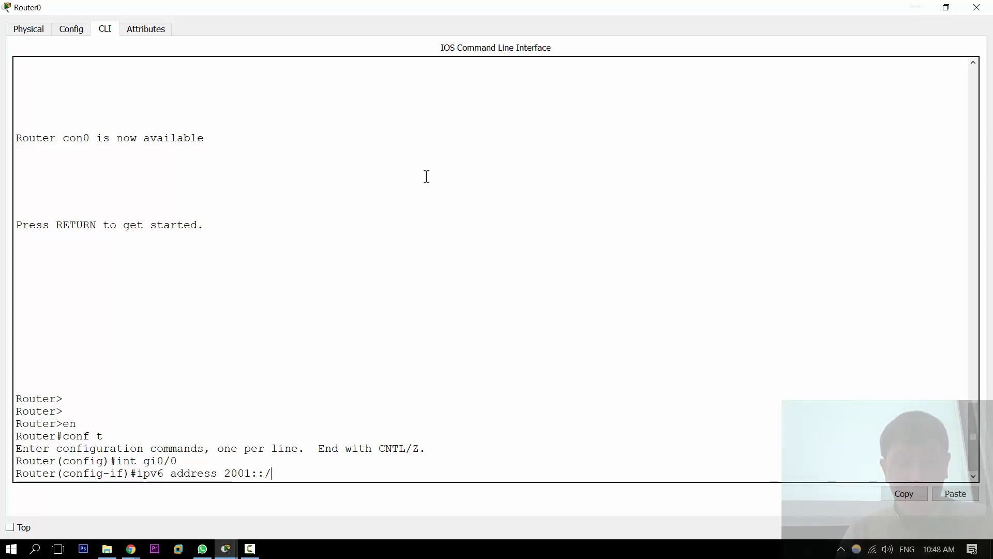
pyautogui.write('120')
pyautogui.press('Return')
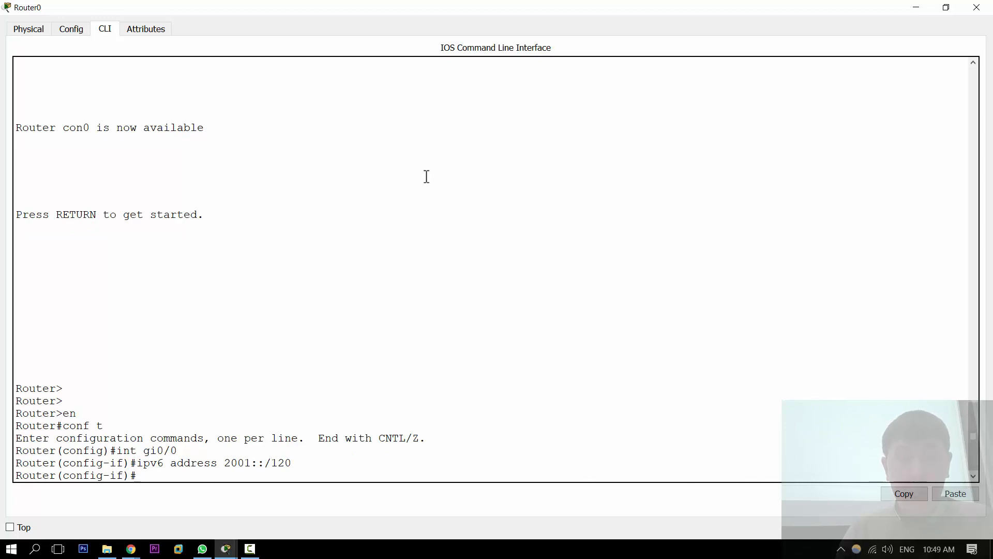